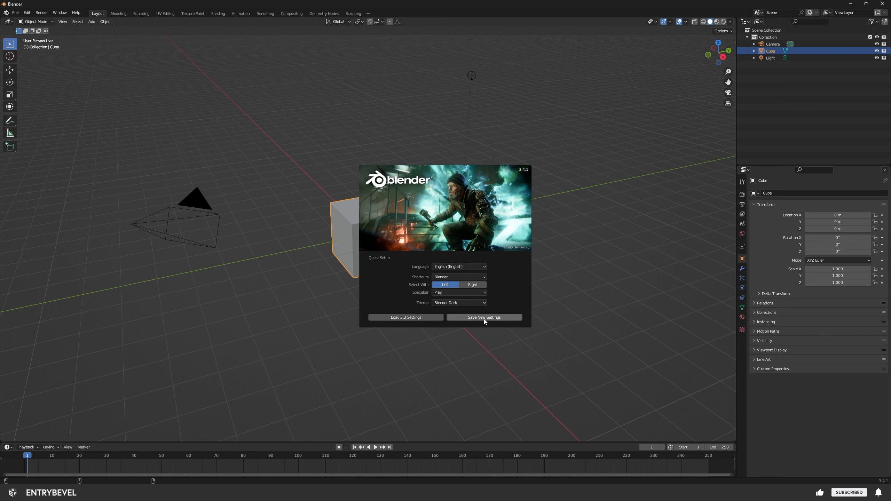
# - Save the quick setup with its default settings and dismiss the splash screen
pyautogui.click(504, 318)
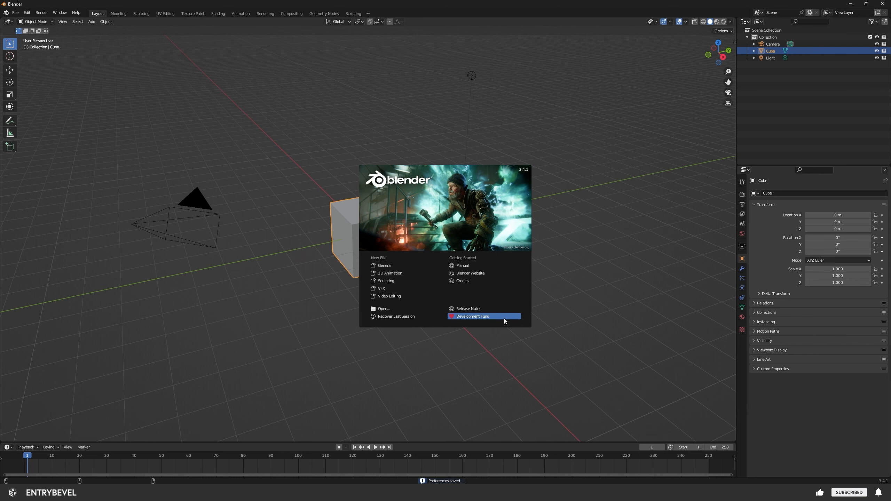
pyautogui.click(591, 200)
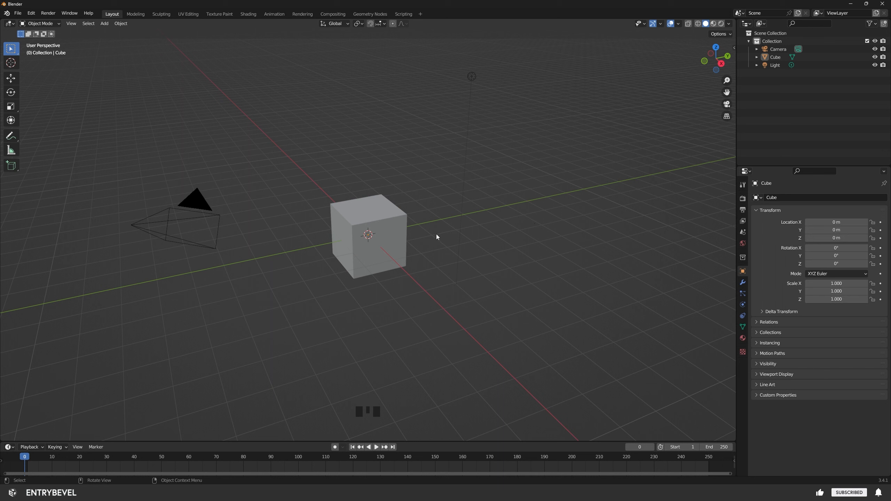
# - Open the system preferences and choose CUDA as the Cycles render device
pyautogui.click(31, 13)
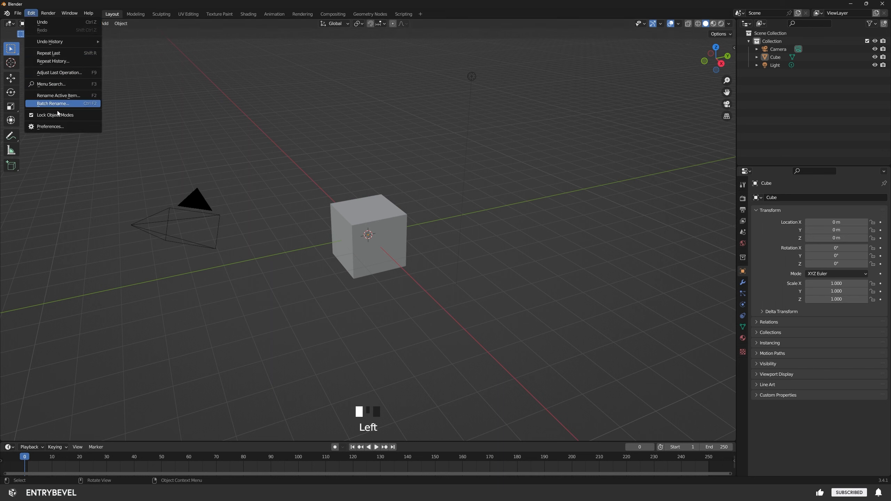
pyautogui.click(59, 127)
pyautogui.moveTo(148, 21); pyautogui.dragTo(514, 99)
pyautogui.click(397, 219)
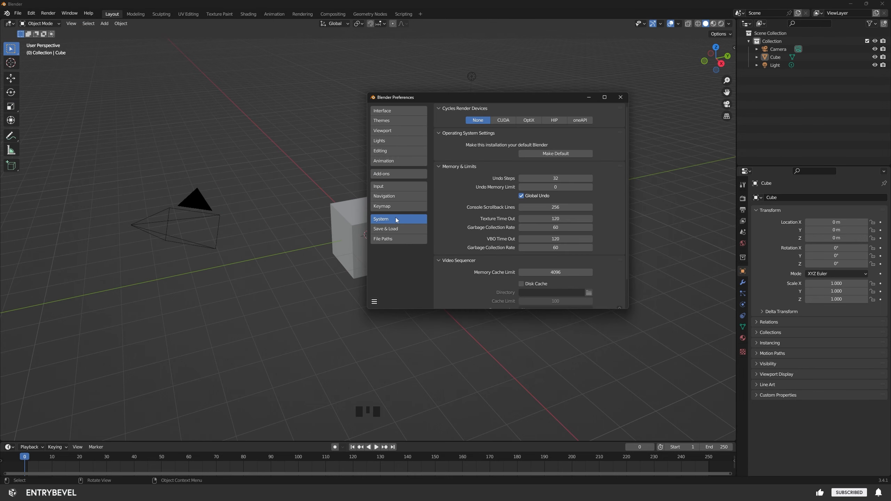
pyautogui.click(505, 121)
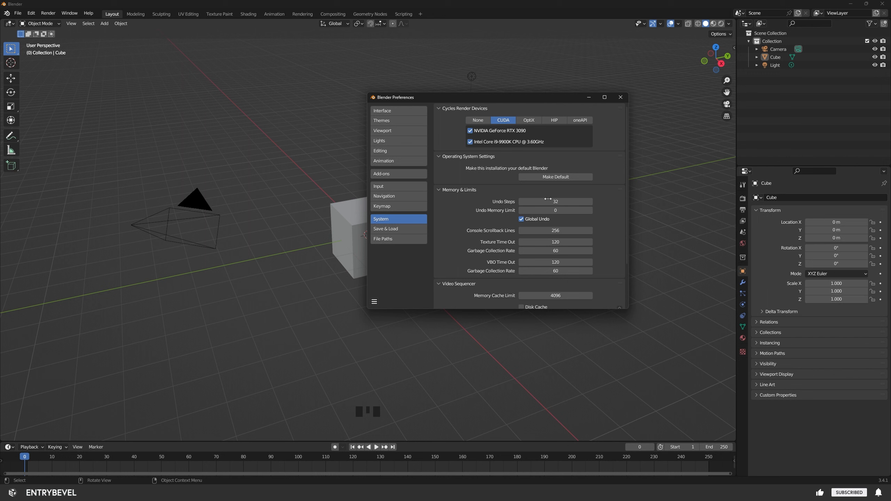
# - Set the number of undo steps to 256
pyautogui.click(583, 202)
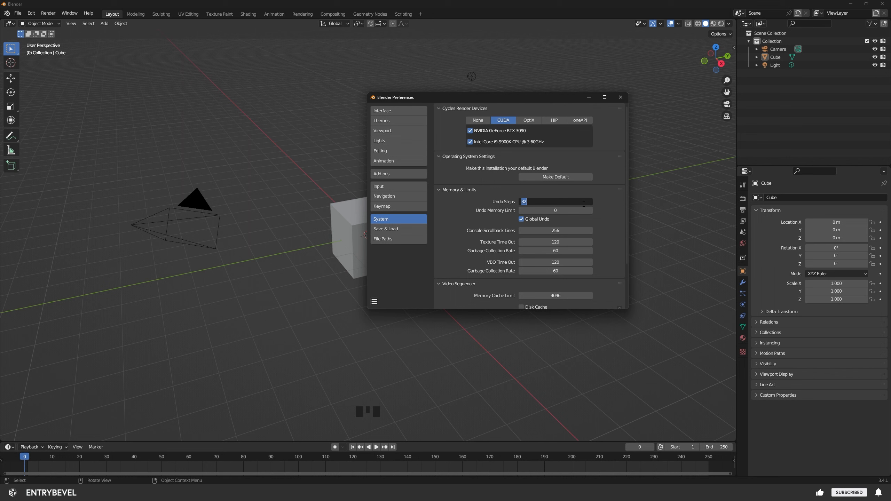
pyautogui.write('256')
pyautogui.press('Return')
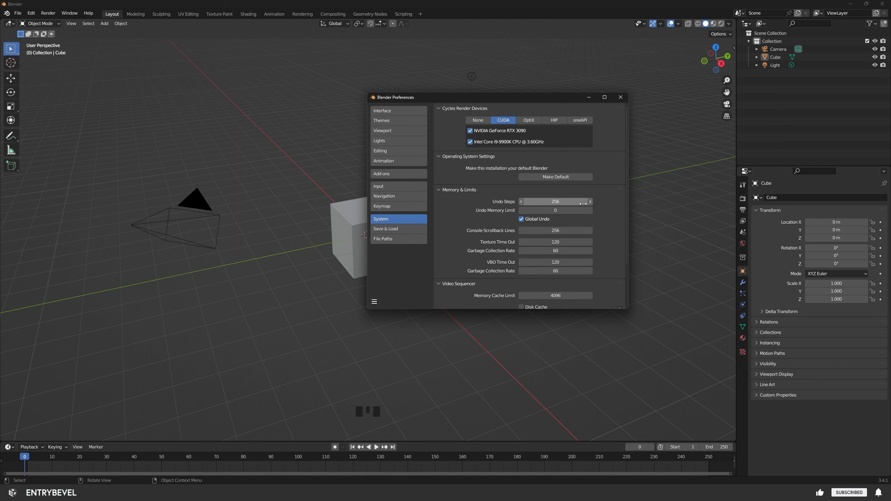
# - Set the spacebar action to Tools in the keymap preferences
pyautogui.click(392, 206)
pyautogui.moveTo(500, 96); pyautogui.dragTo(419, 112)
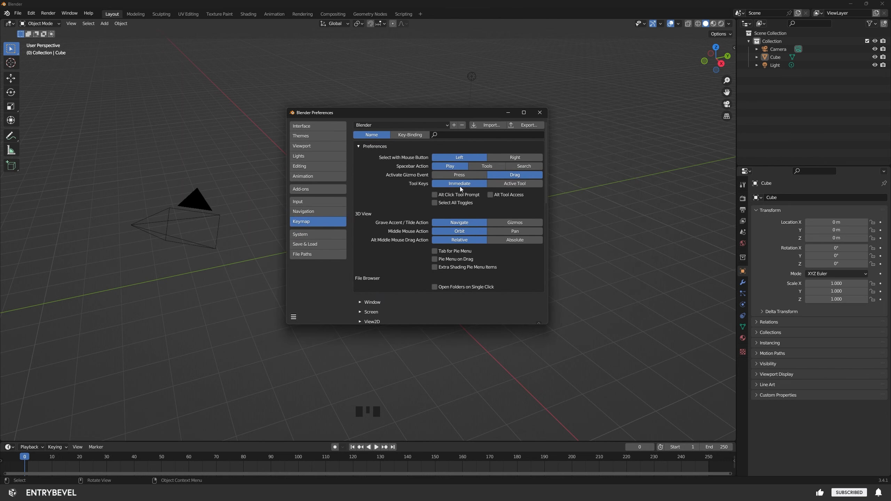
pyautogui.click(481, 168)
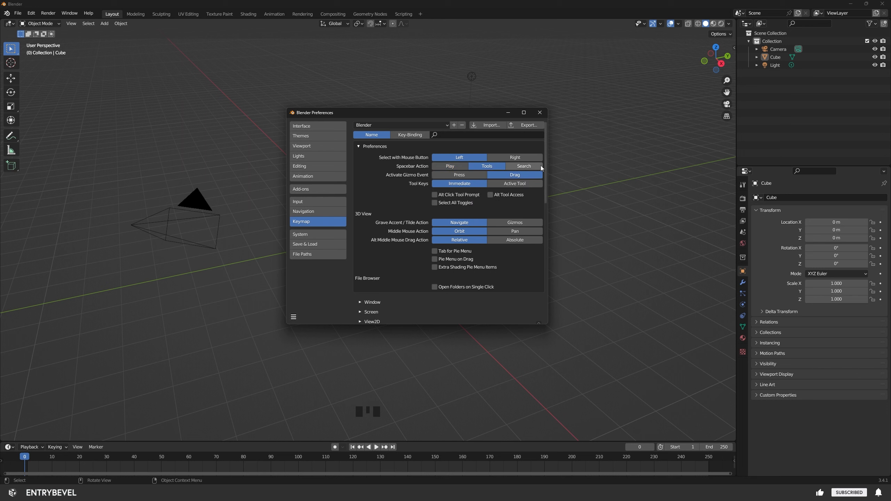
# - Toggle Auto-Save Preferences and close the preferences window
pyautogui.click(293, 317)
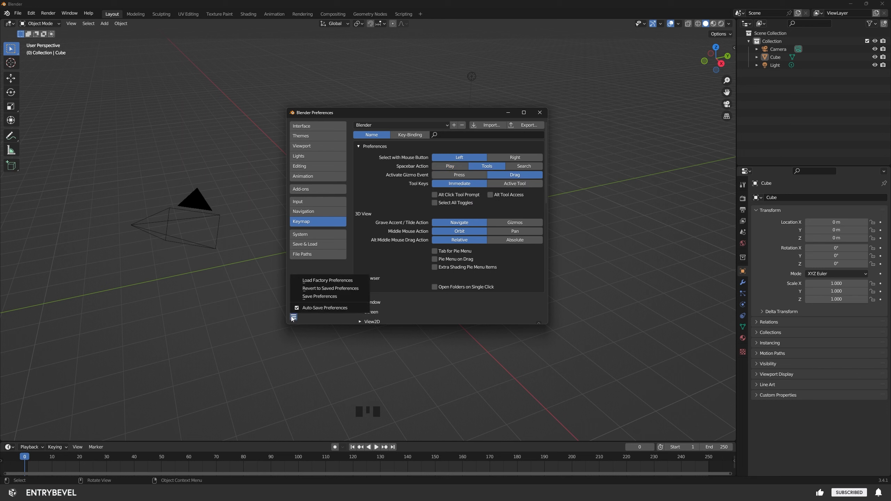
pyautogui.click(328, 308)
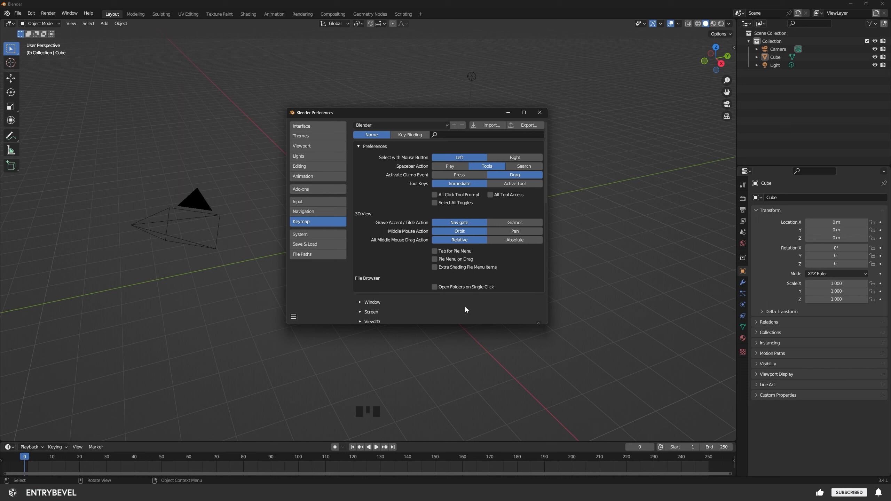
pyautogui.click(540, 113)
pyautogui.click(514, 274)
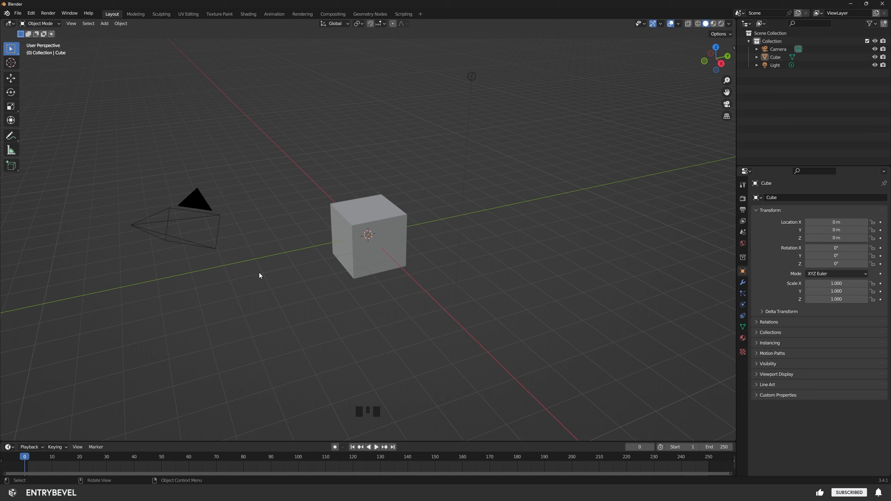
# - Select the camera, the cube and the light one after another in the 3D viewport
pyautogui.click(201, 201)
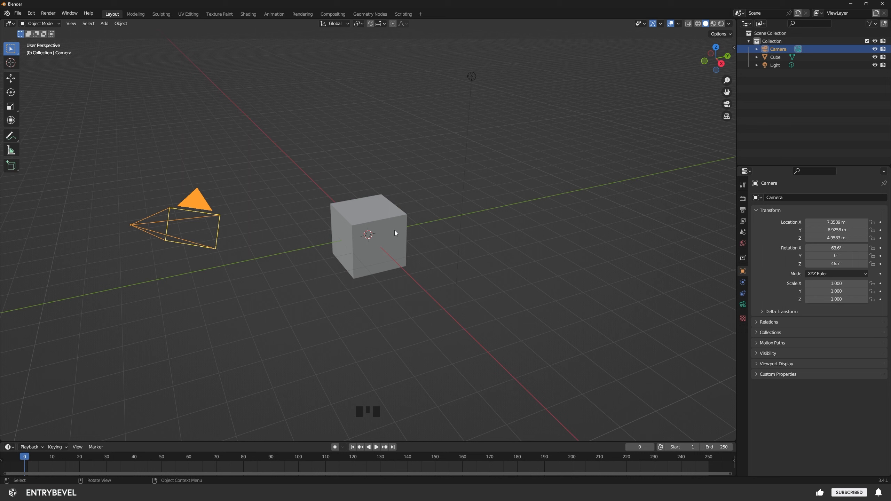
pyautogui.click(346, 213)
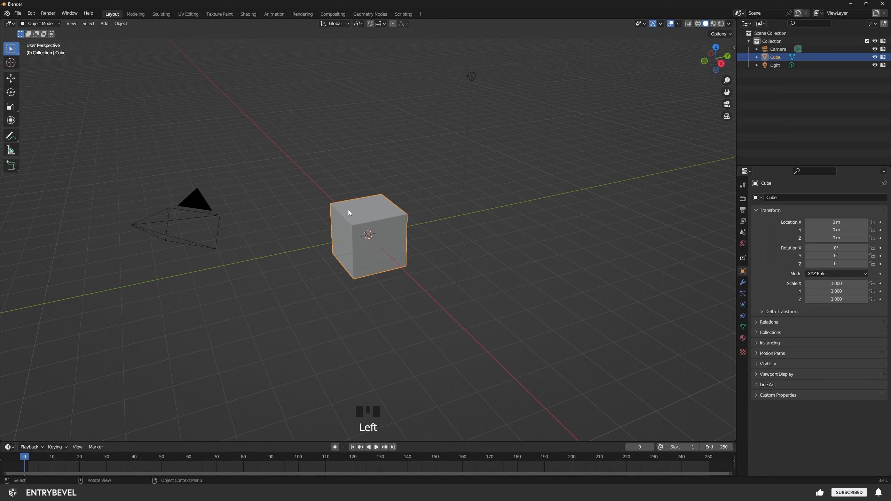
pyautogui.click(471, 78)
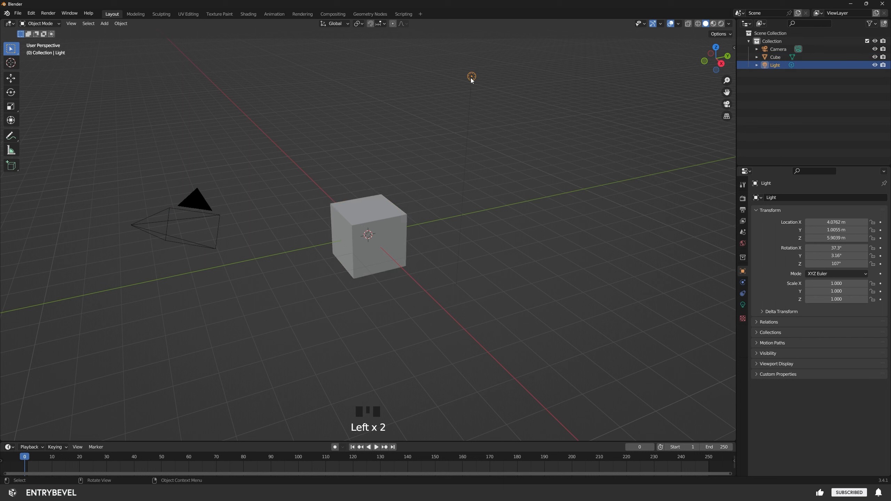
pyautogui.click(597, 153)
pyautogui.click(473, 78)
# - Select the Camera, Cube and Light entries repeatedly in the outliner to compare them with the viewport selection
pyautogui.click(779, 58)
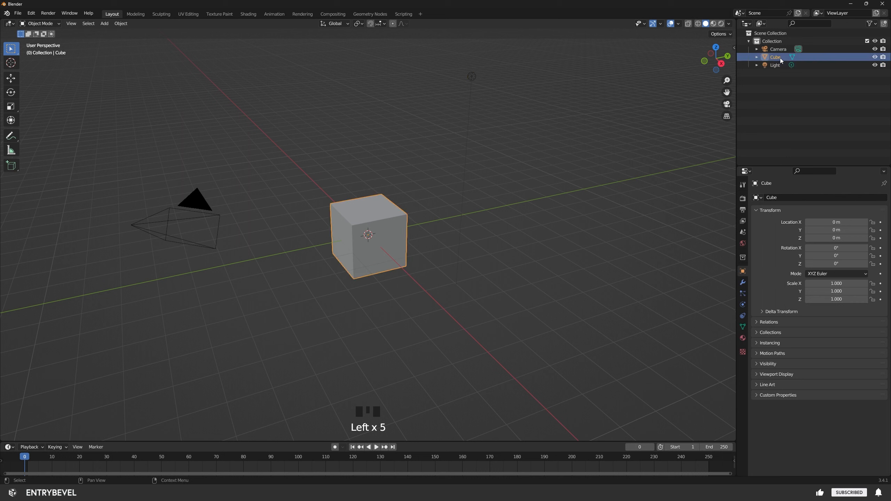
pyautogui.click(781, 49)
pyautogui.click(779, 58)
pyautogui.click(780, 66)
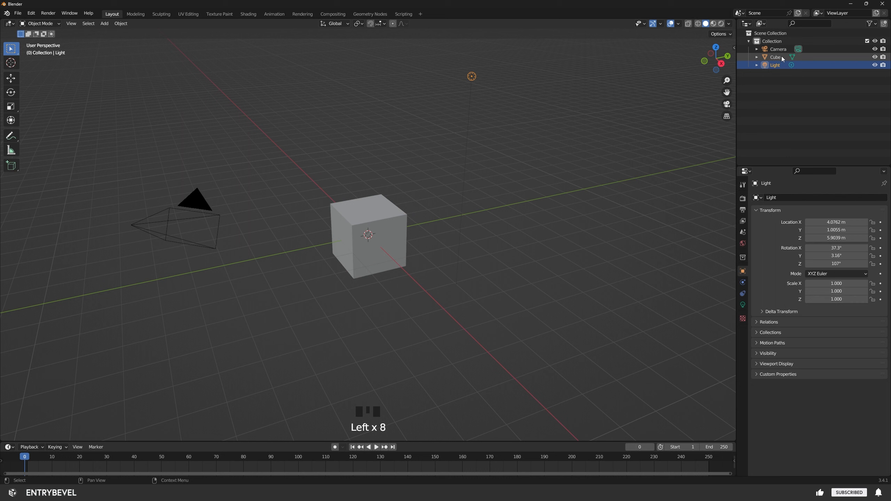
pyautogui.click(780, 56)
pyautogui.click(783, 50)
pyautogui.click(780, 57)
pyautogui.click(780, 65)
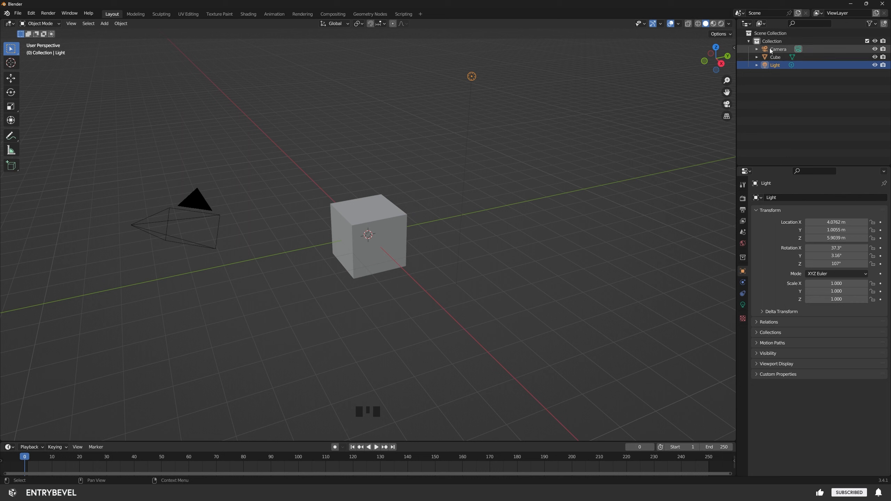
pyautogui.click(777, 50)
pyautogui.click(777, 57)
pyautogui.click(777, 67)
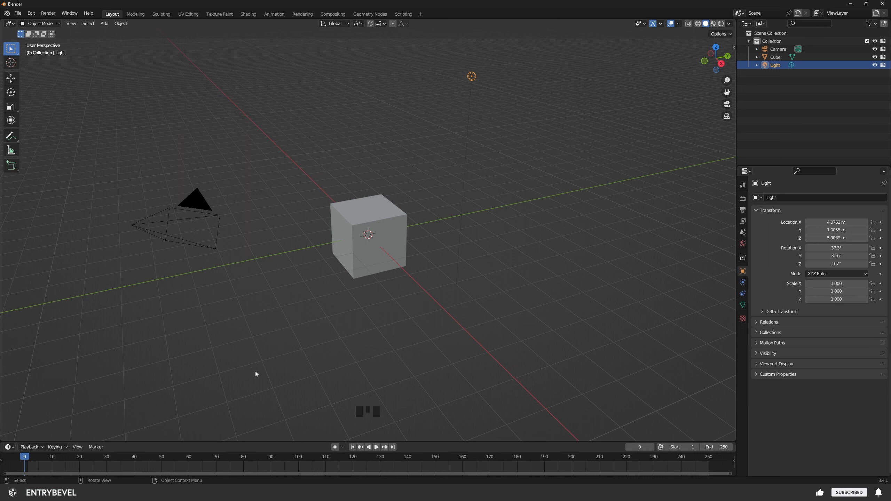
# - Inspect the object context menus of the camera, the cube and the light, and deselect everything
pyautogui.click(367, 213)
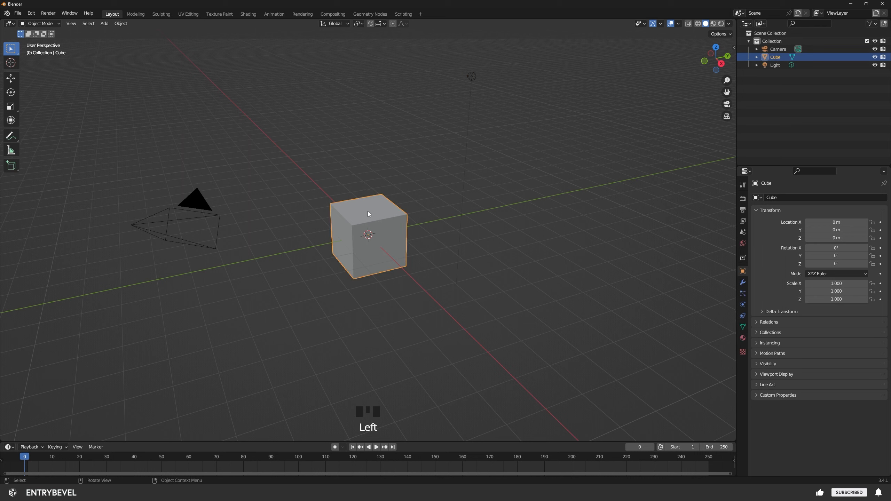
pyautogui.rightClick(196, 200)
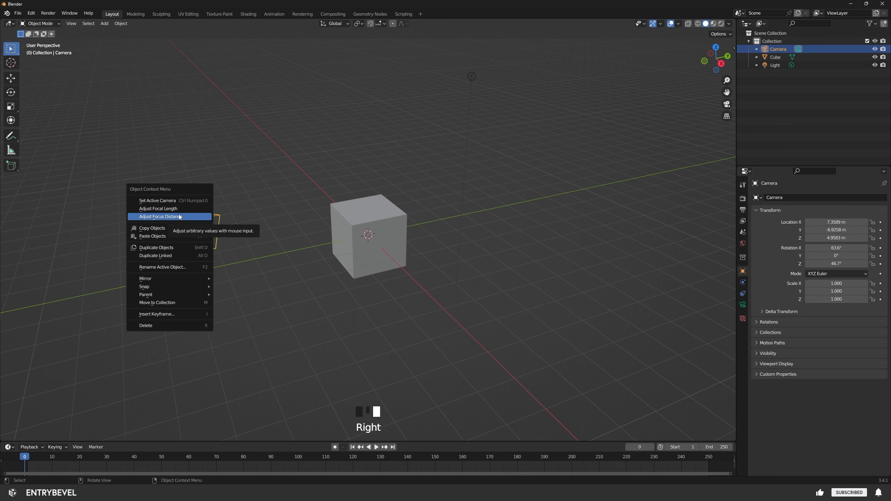
pyautogui.click(245, 218)
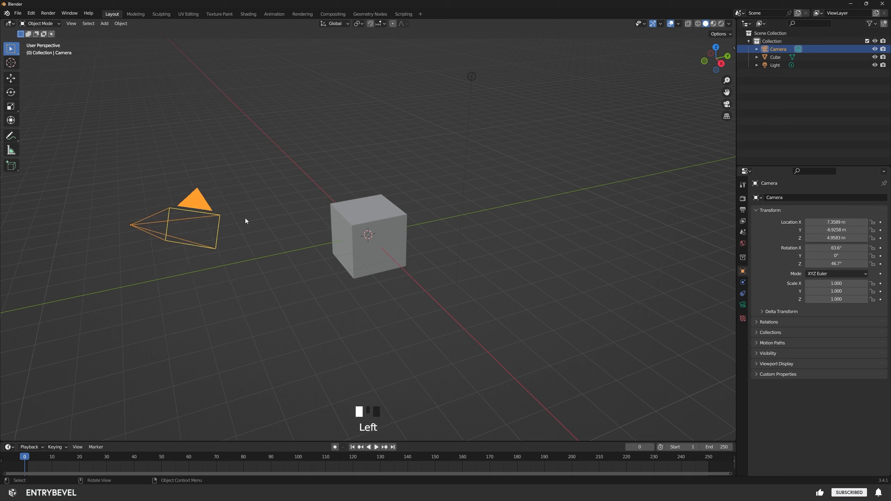
pyautogui.click(200, 201)
pyautogui.rightClick(201, 200)
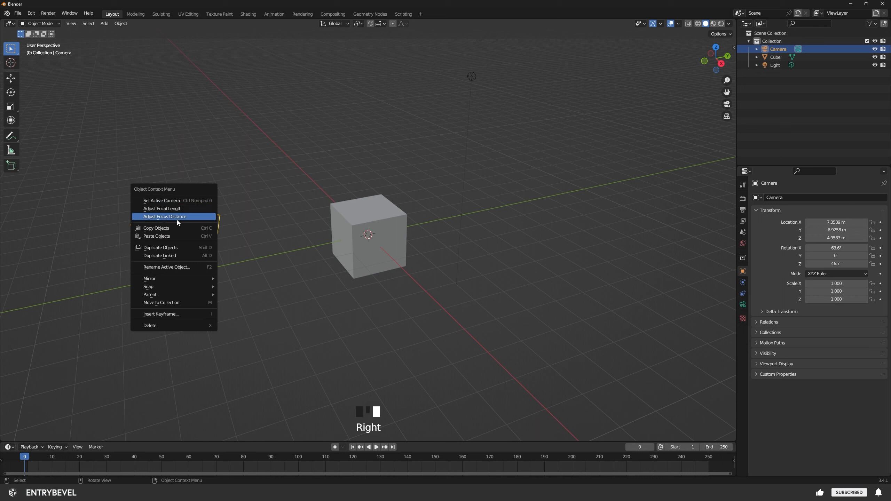
pyautogui.click(382, 206)
pyautogui.rightClick(382, 206)
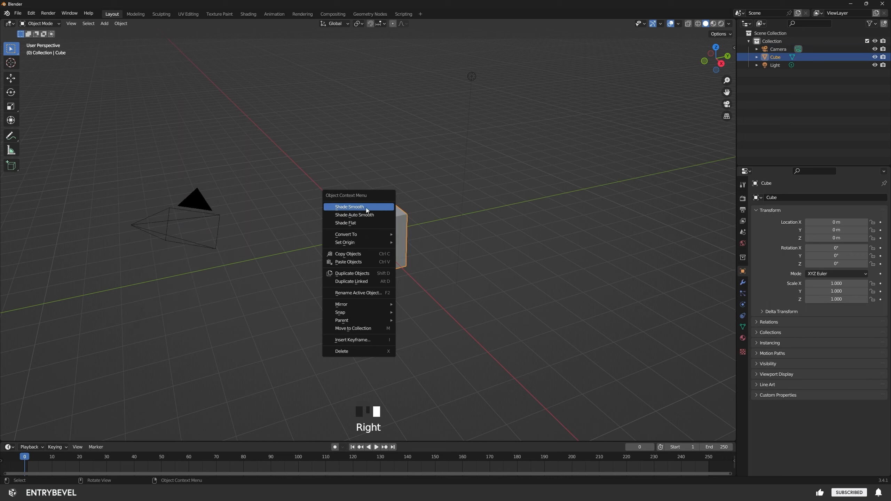
pyautogui.click(473, 77)
pyautogui.rightClick(473, 77)
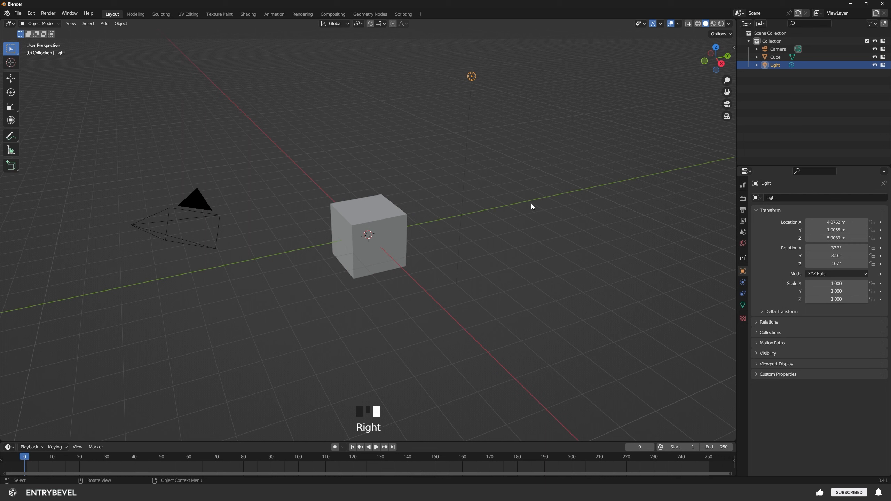
pyautogui.click(394, 332)
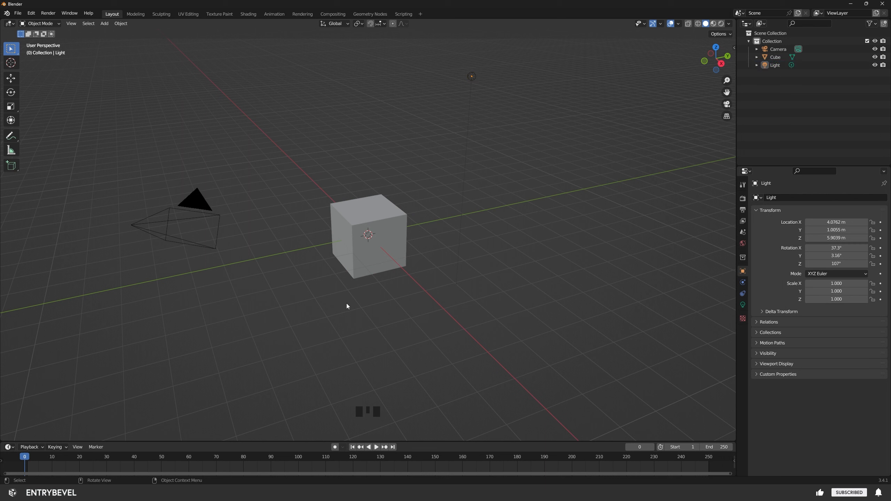
# - Examine the scene around the cube by orbiting, panning and zooming, including a back orthographic view
pyautogui.moveTo(336, 305)
pyautogui.mouseDown(button='middle')
pyautogui.moveTo(362, 300)
pyautogui.moveTo(328, 294)
pyautogui.moveTo(310, 303)
pyautogui.moveTo(344, 310)
pyautogui.moveTo(352, 303)
pyautogui.moveTo(332, 296)
pyautogui.moveTo(322, 300)
pyautogui.moveTo(360, 306)
pyautogui.moveTo(355, 294)
pyautogui.moveTo(335, 294)
pyautogui.moveTo(274, 308)
pyautogui.moveTo(193, 298)
pyautogui.moveTo(179, 278)
pyautogui.moveTo(181, 268)
pyautogui.moveTo(246, 297)
pyautogui.moveTo(341, 300)
pyautogui.moveTo(328, 305)
pyautogui.moveTo(332, 296)
pyautogui.mouseUp(button='middle')
pyautogui.scroll(-2, 327, 298)
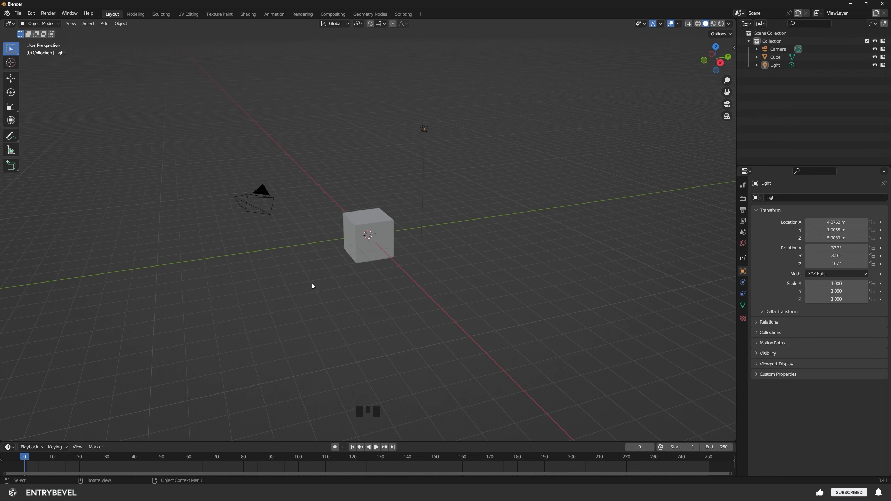
pyautogui.moveTo(312, 286)
pyautogui.mouseDown(button='middle')
pyautogui.moveTo(330, 286)
pyautogui.moveTo(316, 292)
pyautogui.mouseUp(button='middle')
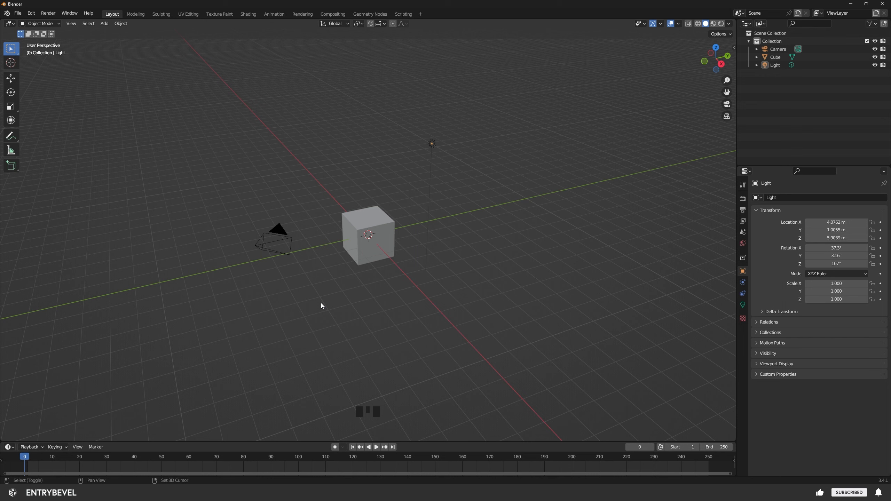
pyautogui.click(322, 304)
pyautogui.moveTo(379, 274)
pyautogui.keyDown('shift'); pyautogui.mouseDown(button='middle')
pyautogui.moveTo(382, 282)
pyautogui.moveTo(356, 285)
pyautogui.moveTo(401, 275)
pyautogui.moveTo(369, 296)
pyautogui.moveTo(405, 261)
pyautogui.moveTo(445, 308)
pyautogui.moveTo(358, 308)
pyautogui.moveTo(389, 268)
pyautogui.moveTo(441, 314)
pyautogui.moveTo(383, 290)
pyautogui.moveTo(377, 268)
pyautogui.mouseUp(button='middle'); pyautogui.keyUp('shift')
pyautogui.moveTo(318, 277); pyautogui.dragTo(374, 253, button='middle')
pyautogui.keyDown('shift'); pyautogui.moveTo(419, 274); pyautogui.dragTo(385, 277, button='middle'); pyautogui.keyUp('shift')
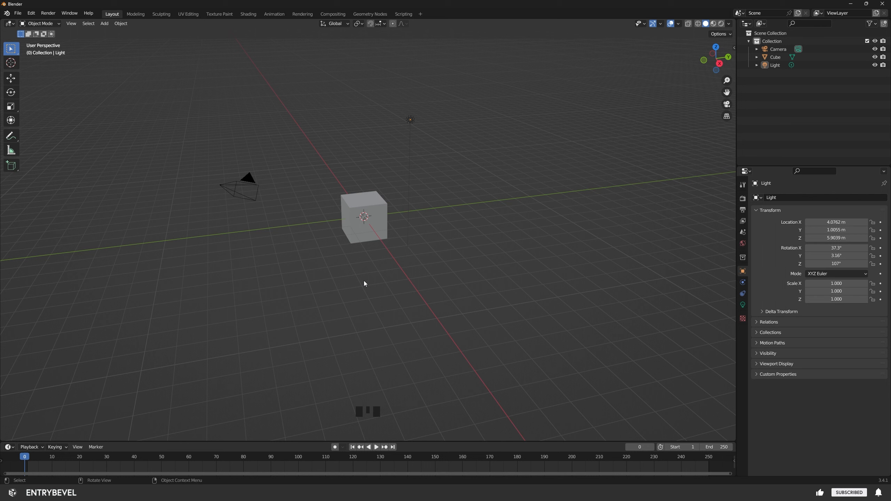
pyautogui.press('ctrl')
pyautogui.press('ctrl')
pyautogui.keyDown('ctrl'); pyautogui.moveTo(376, 287); pyautogui.dragTo(418, 324, button='middle'); pyautogui.keyUp('ctrl')
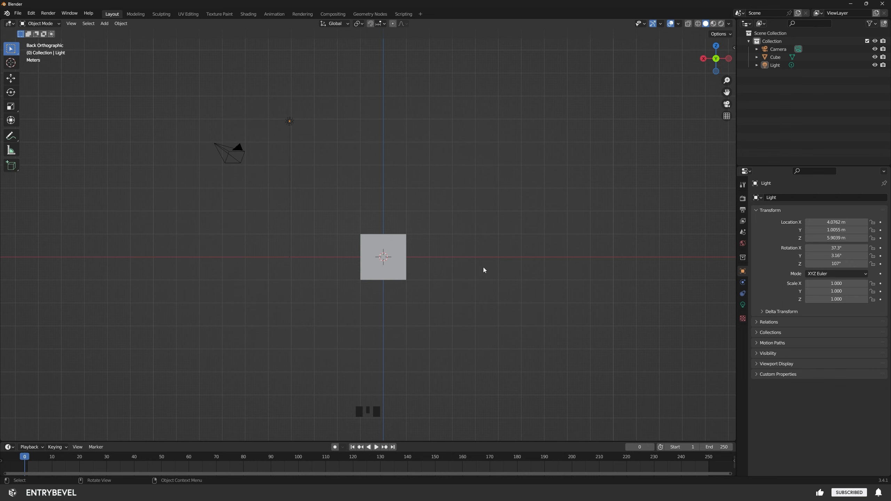
pyautogui.moveTo(519, 224); pyautogui.dragTo(345, 270, button='middle')
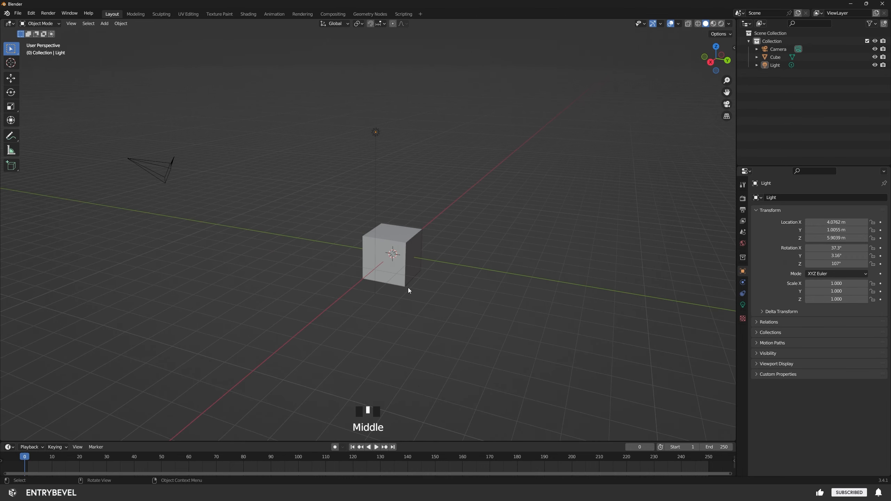
pyautogui.moveTo(494, 292); pyautogui.dragTo(497, 290, button='middle')
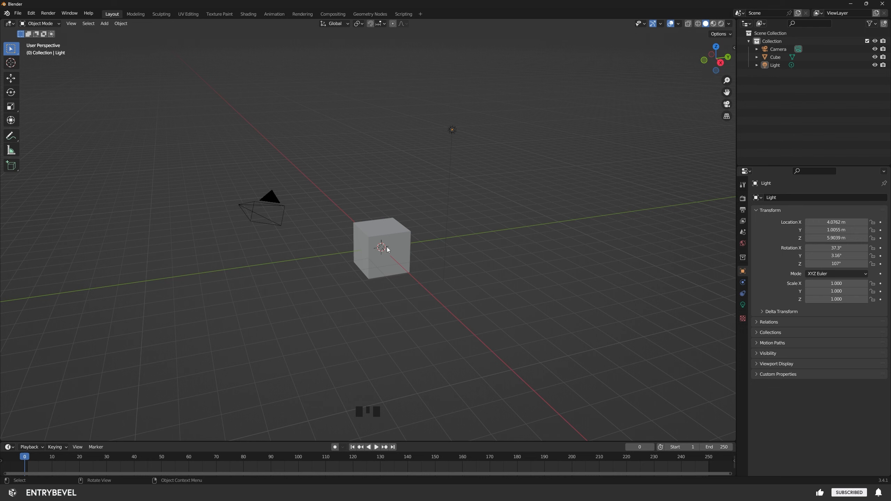
pyautogui.moveTo(721, 53)
pyautogui.mouseDown()
pyautogui.moveTo(704, 54)
pyautogui.moveTo(717, 55)
pyautogui.mouseUp()
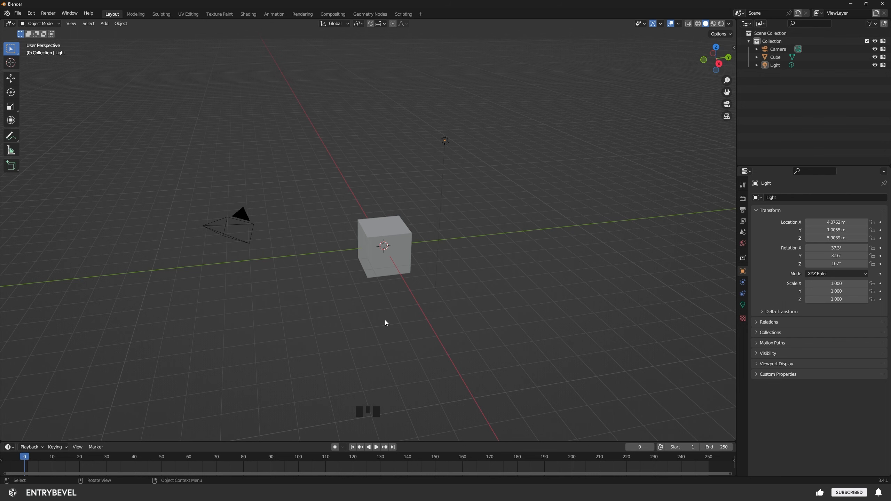
pyautogui.moveTo(385, 321); pyautogui.dragTo(347, 268, button='middle')
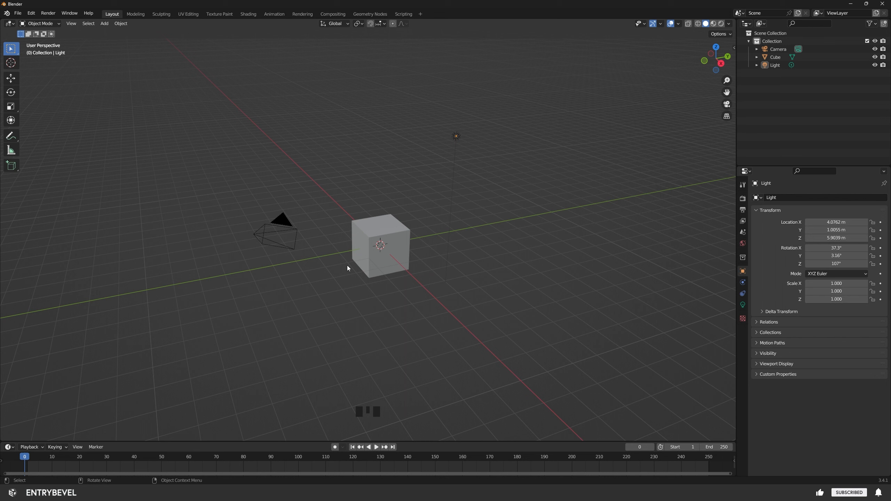
# - Open the keymap preferences and inspect the available keymap presets, keeping the Blender preset
pyautogui.click(31, 13)
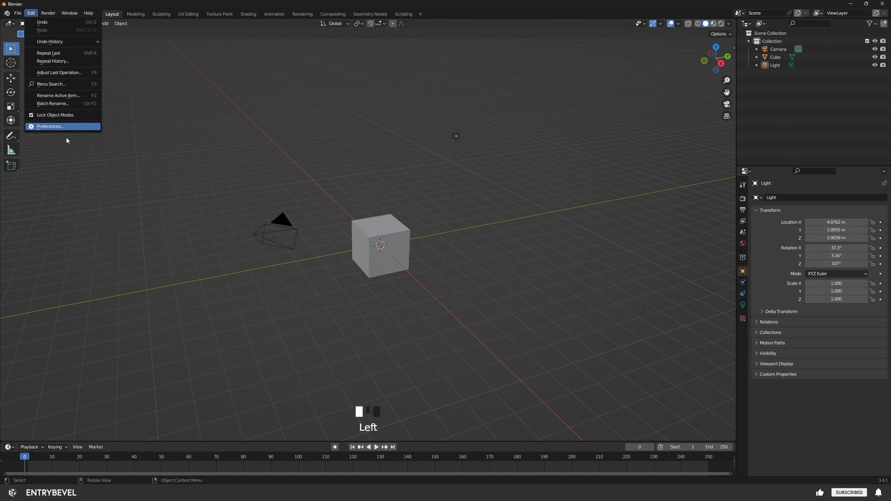
pyautogui.click(64, 126)
pyautogui.moveTo(156, 23); pyautogui.dragTo(395, 108)
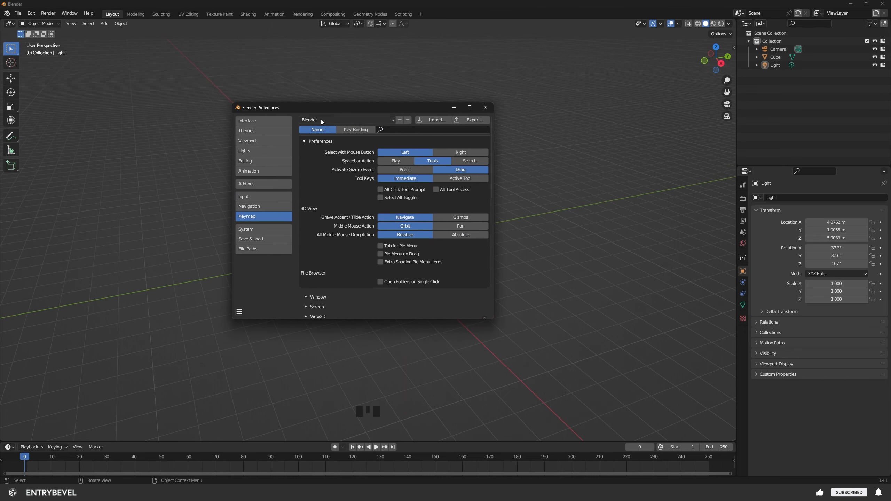
pyautogui.click(392, 120)
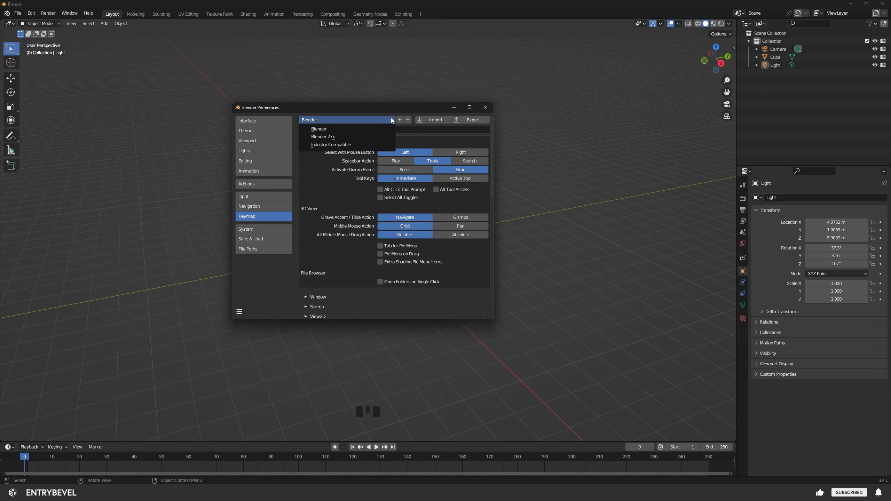
pyautogui.click(364, 119)
pyautogui.click(341, 121)
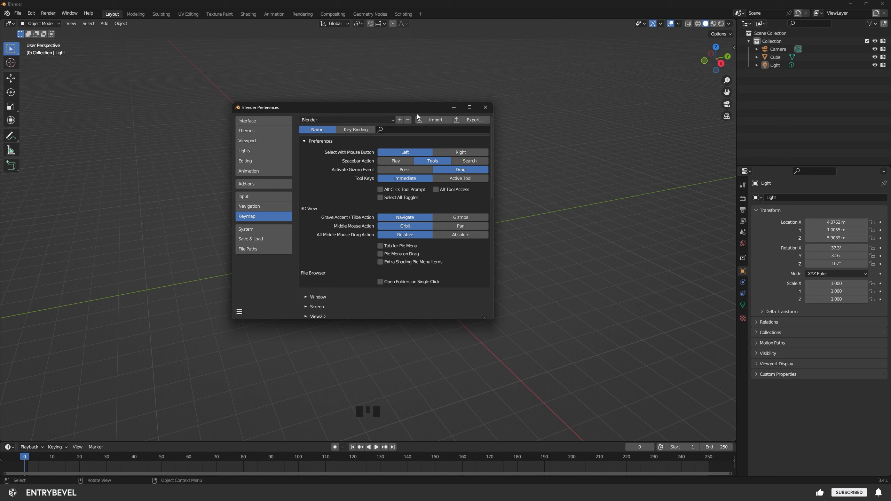
pyautogui.click(373, 121)
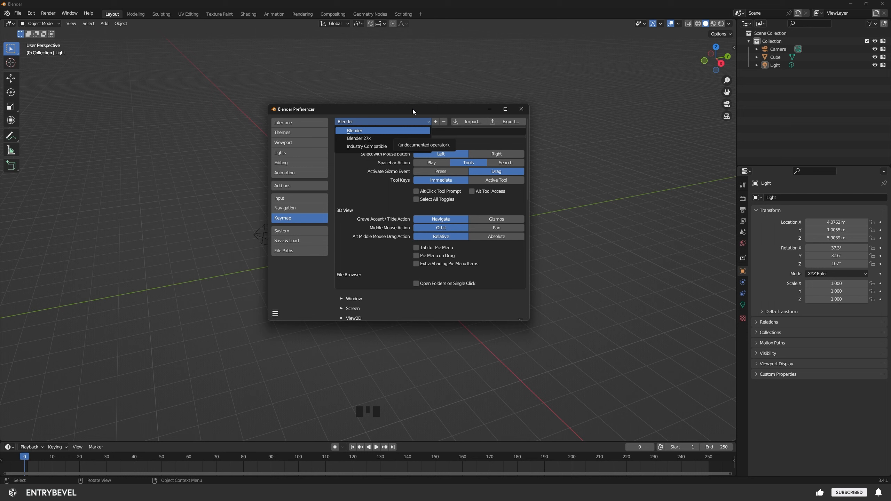
pyautogui.moveTo(411, 109); pyautogui.dragTo(402, 106)
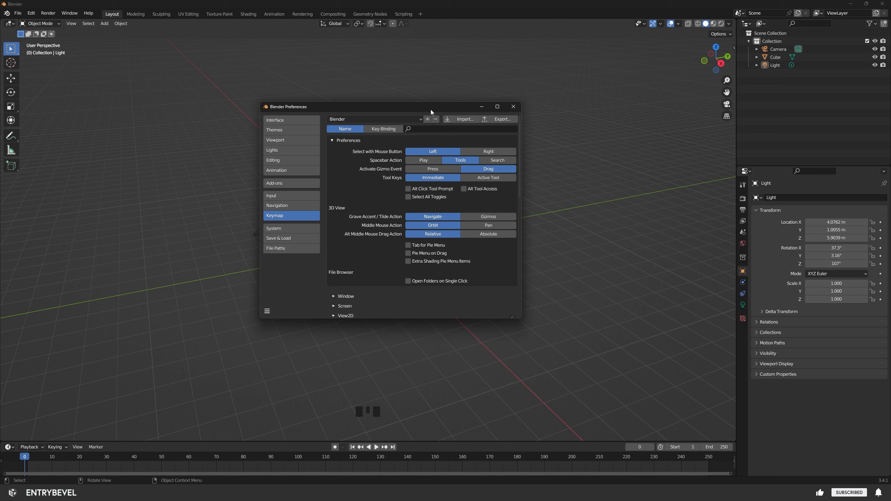
pyautogui.moveTo(449, 111); pyautogui.dragTo(462, 106)
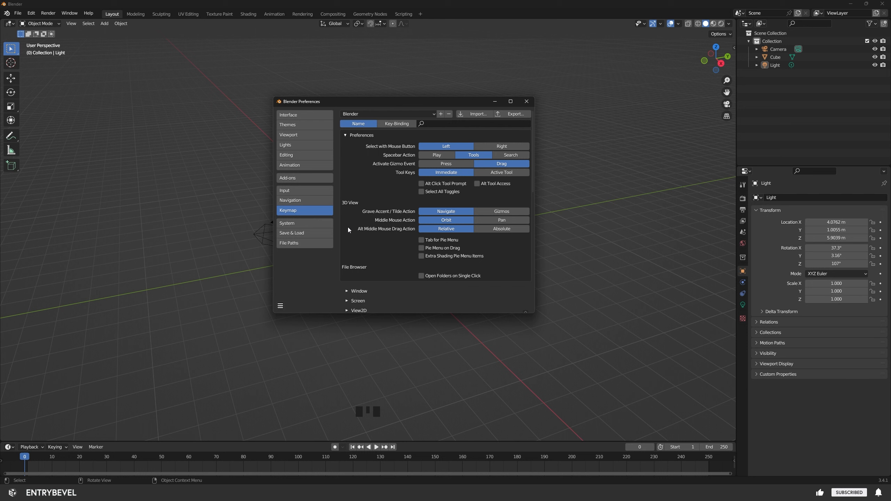
pyautogui.moveTo(339, 101); pyautogui.dragTo(339, 109)
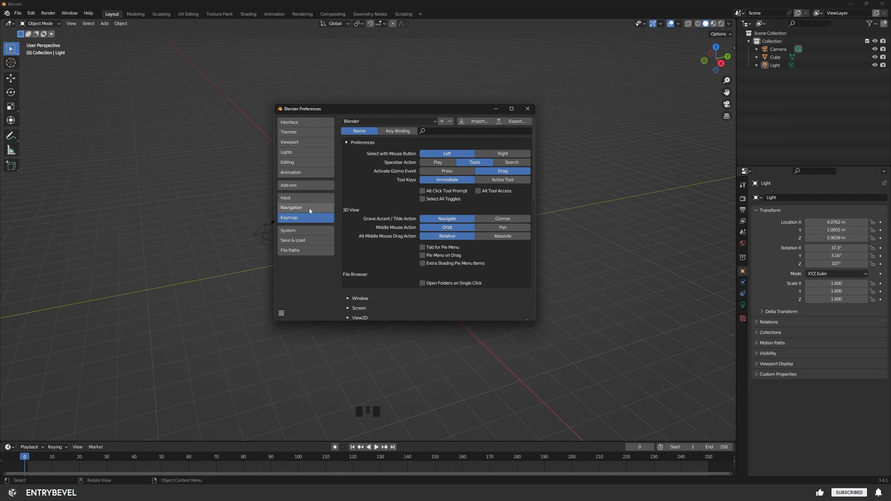
# - Expand the 3D View (Global) keymap entries and widen the Preferences window so the full shortcut assignments are readable
pyautogui.scroll(-8, 401, 209)
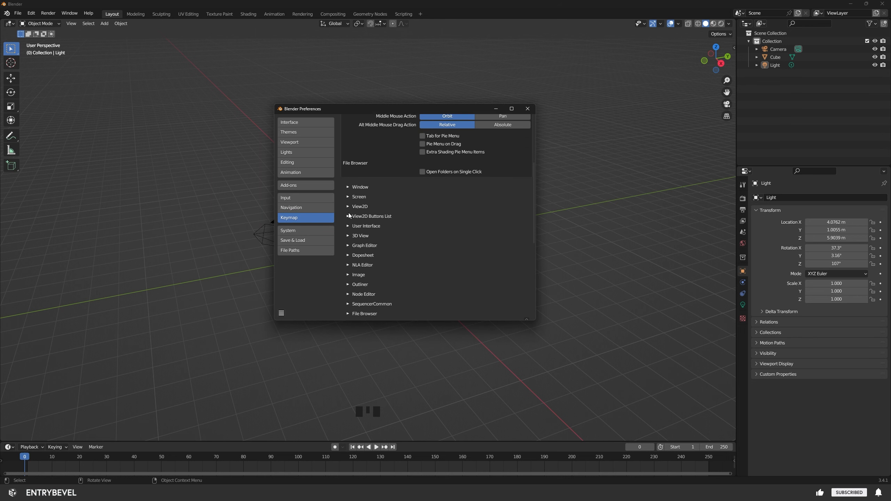
pyautogui.click(348, 235)
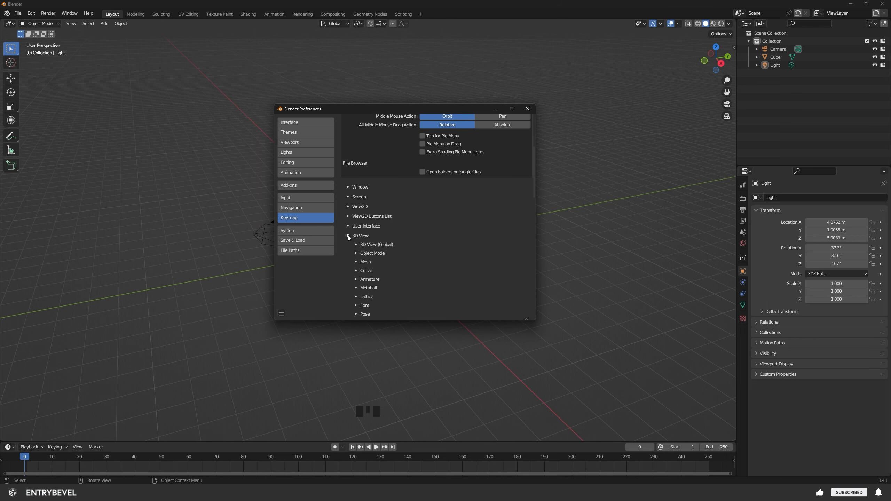
pyautogui.scroll(-3, 358, 237)
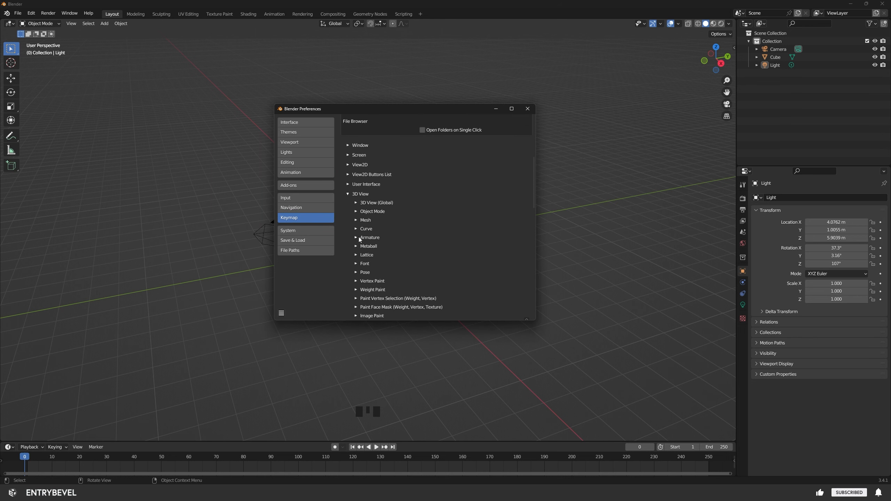
pyautogui.click(355, 203)
pyautogui.scroll(-3, 356, 204)
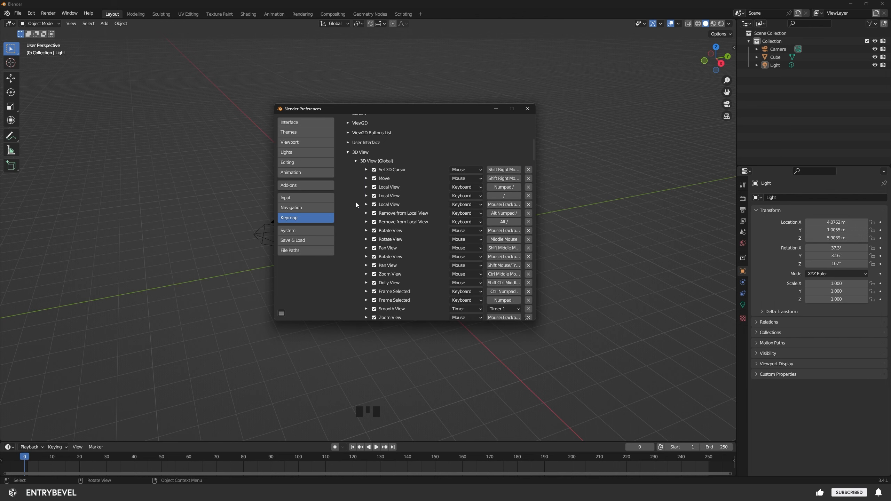
pyautogui.scroll(-2, 355, 202)
pyautogui.moveTo(536, 202); pyautogui.dragTo(637, 202)
pyautogui.moveTo(510, 112); pyautogui.dragTo(441, 117)
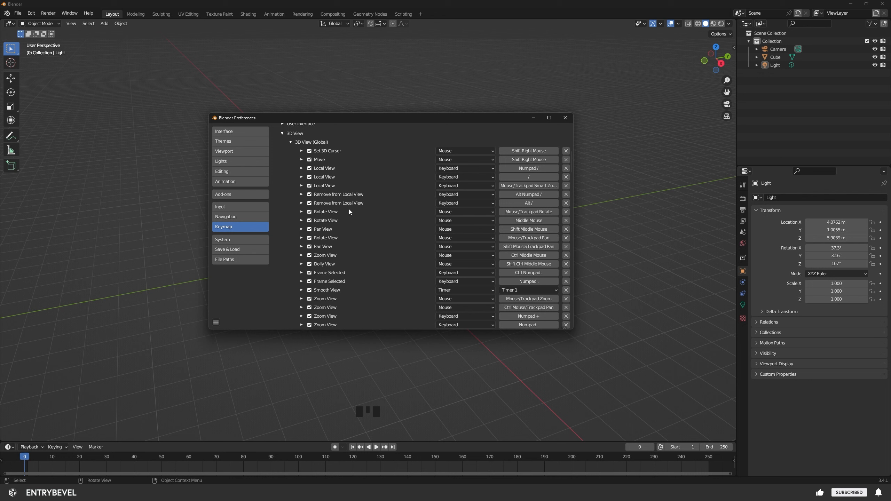
# - Remap Rotate View to Alt Left Mouse, Pan View to Alt Middle Mouse and Zoom View to Alt Right Mouse, and close the preferences
pyautogui.click(526, 221)
pyautogui.keyDown('alt'); pyautogui.click(526, 222); pyautogui.keyUp('alt')
pyautogui.scroll(-1, 372, 243)
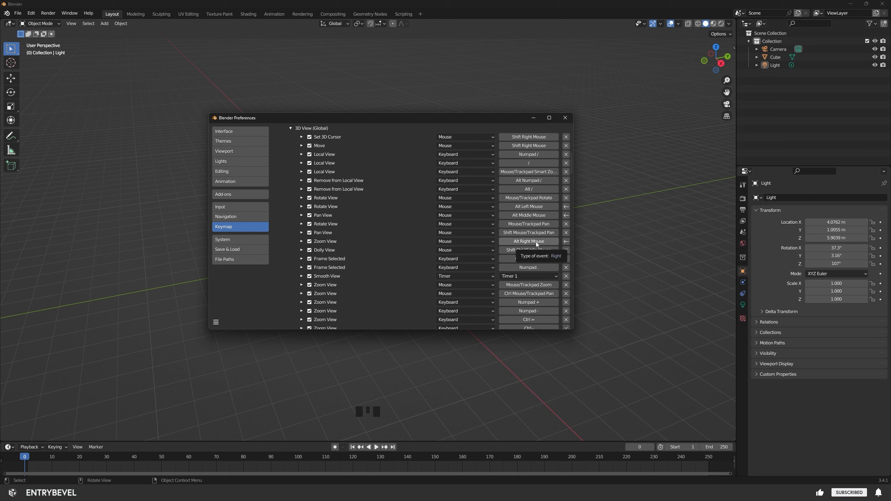
pyautogui.click(565, 118)
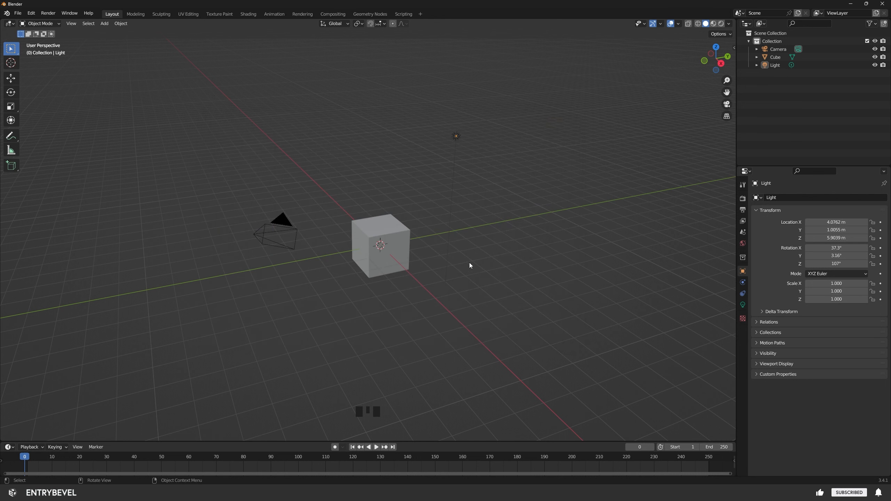
# - Test the remapped orbit, pan and zoom controls around the cube
pyautogui.press('alt')
pyautogui.press('alt')
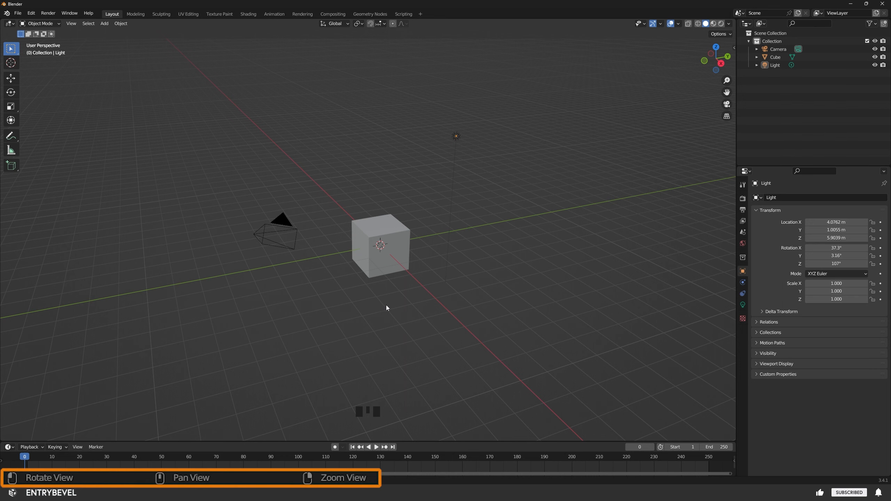
pyautogui.keyDown('alt'); pyautogui.moveTo(387, 307); pyautogui.dragTo(406, 319); pyautogui.keyUp('alt')
pyautogui.keyDown('alt'); pyautogui.moveTo(406, 320); pyautogui.dragTo(390, 300, button='middle'); pyautogui.keyUp('alt')
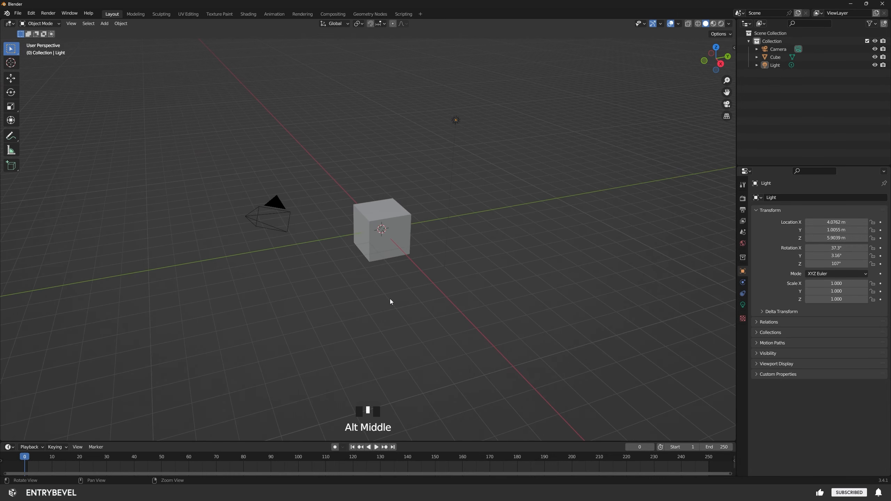
pyautogui.keyDown('alt'); pyautogui.moveTo(391, 301); pyautogui.dragTo(413, 270, button='right'); pyautogui.keyUp('alt')
# - Enable Orbit Around Selection and change the Zoom Axis option in the navigation preferences, and close the preferences
pyautogui.click(31, 13)
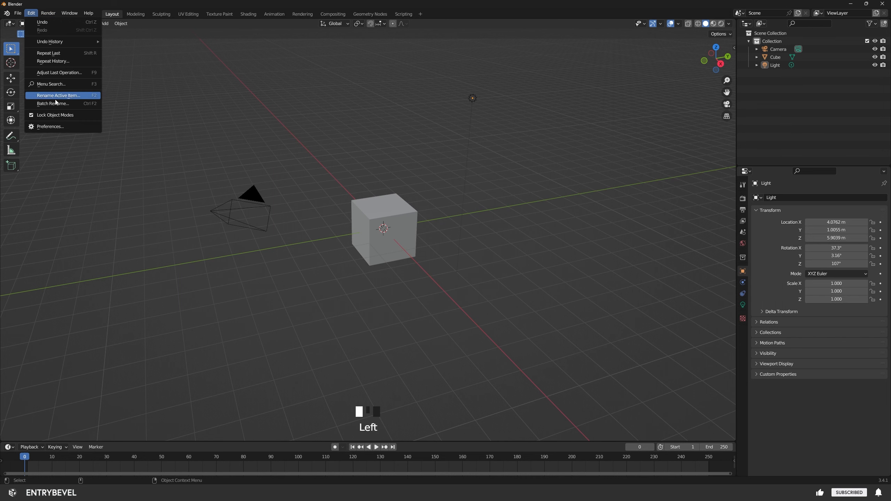
pyautogui.click(55, 127)
pyautogui.moveTo(188, 24); pyautogui.dragTo(414, 99)
pyautogui.click(245, 192)
pyautogui.click(371, 133)
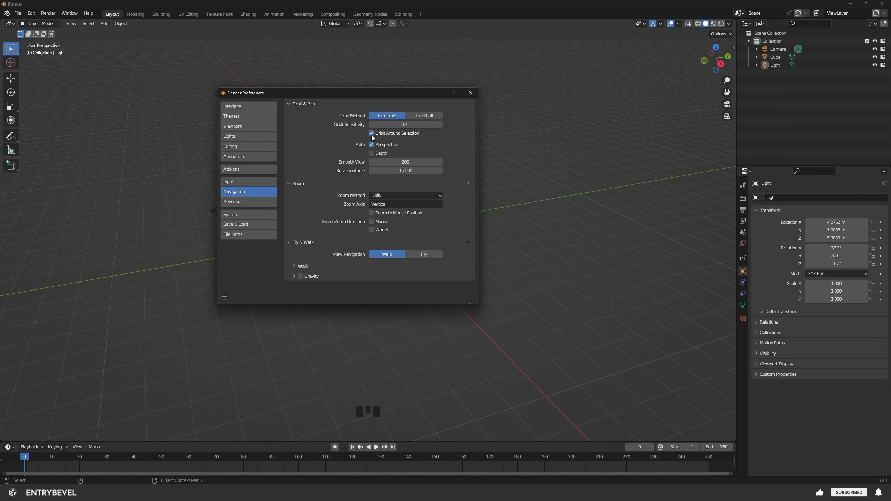
pyautogui.click(398, 204)
pyautogui.click(407, 222)
pyautogui.click(471, 93)
# - Practise orbiting, panning and zooming around the default scene with the updated navigation settings
pyautogui.keyDown('alt'); pyautogui.moveTo(390, 245); pyautogui.dragTo(391, 309); pyautogui.keyUp('alt')
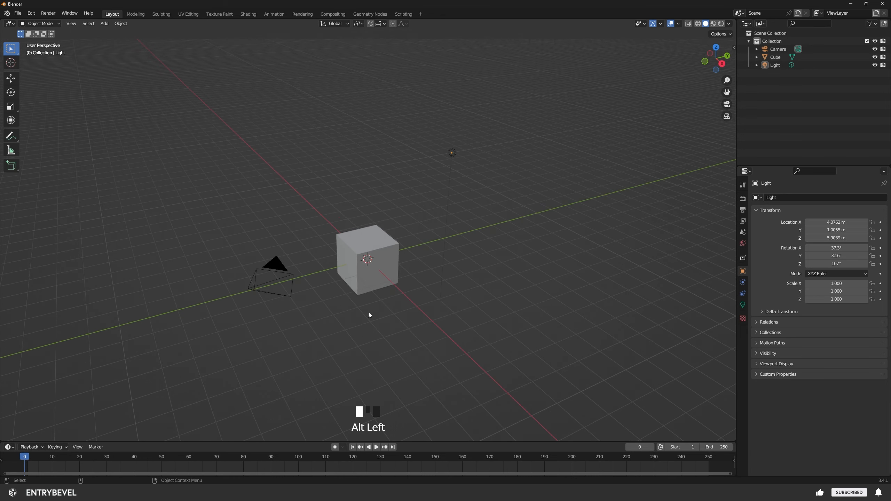
pyautogui.keyDown('alt'); pyautogui.moveTo(405, 316); pyautogui.dragTo(368, 308); pyautogui.keyUp('alt')
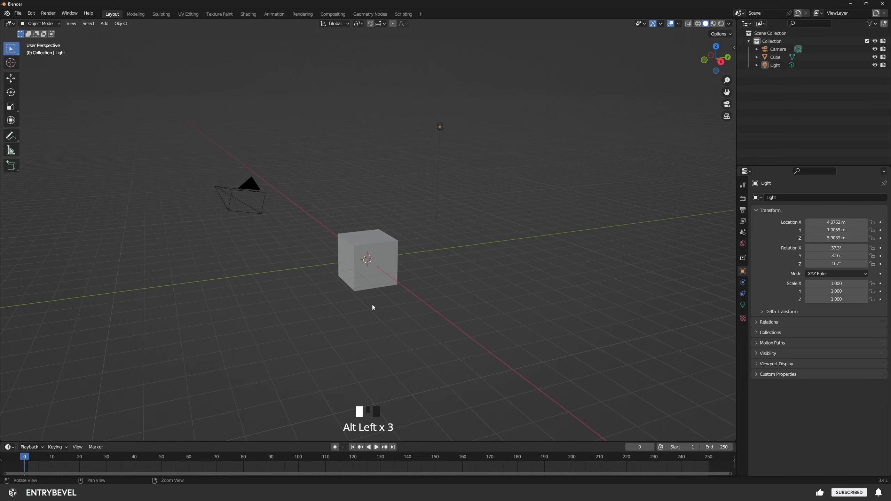
pyautogui.keyDown('alt'); pyautogui.moveTo(368, 305); pyautogui.dragTo(340, 310, button='middle'); pyautogui.keyUp('alt')
pyautogui.keyDown('alt'); pyautogui.moveTo(341, 311); pyautogui.dragTo(330, 309, button='right'); pyautogui.keyUp('alt')
pyautogui.keyDown('alt'); pyautogui.moveTo(354, 308); pyautogui.dragTo(412, 304, button='middle'); pyautogui.keyUp('alt')
pyautogui.keyDown('alt'); pyautogui.moveTo(413, 305); pyautogui.dragTo(351, 310); pyautogui.keyUp('alt')
pyautogui.keyDown('alt'); pyautogui.moveTo(351, 310); pyautogui.dragTo(413, 275, button='right'); pyautogui.keyUp('alt')
pyautogui.keyDown('alt'); pyautogui.moveTo(412, 274); pyautogui.dragTo(444, 272); pyautogui.keyUp('alt')
pyautogui.keyDown('alt'); pyautogui.moveTo(445, 272); pyautogui.dragTo(422, 308, button='right'); pyautogui.keyUp('alt')
pyautogui.keyDown('alt'); pyautogui.moveTo(423, 307); pyautogui.dragTo(373, 311); pyautogui.keyUp('alt')
pyautogui.keyDown('alt'); pyautogui.moveTo(373, 310); pyautogui.dragTo(331, 285, button='right'); pyautogui.keyUp('alt')
pyautogui.keyDown('alt'); pyautogui.moveTo(331, 286); pyautogui.dragTo(433, 319, button='middle'); pyautogui.keyUp('alt')
pyautogui.keyDown('alt'); pyautogui.moveTo(432, 319); pyautogui.dragTo(374, 315); pyautogui.keyUp('alt')
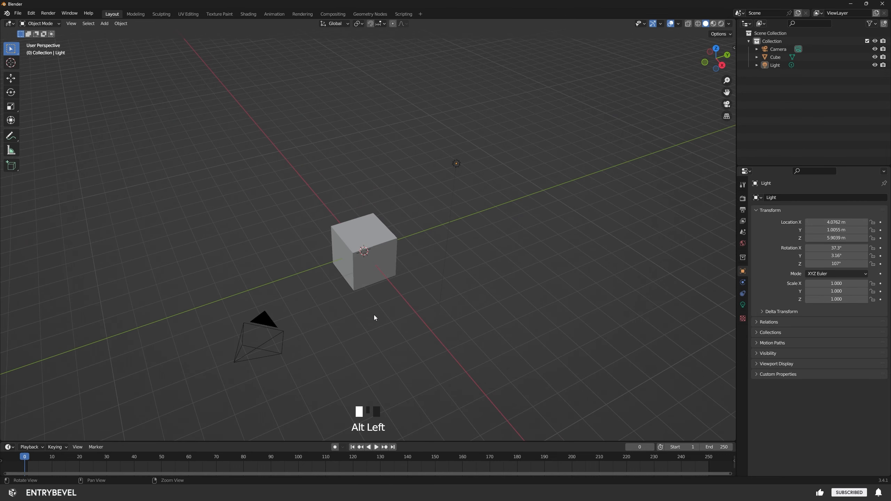
pyautogui.keyDown('alt'); pyautogui.moveTo(373, 315); pyautogui.dragTo(407, 328, button='middle'); pyautogui.keyUp('alt')
pyautogui.keyDown('alt'); pyautogui.moveTo(407, 329); pyautogui.dragTo(386, 307); pyautogui.keyUp('alt')
pyautogui.keyDown('alt'); pyautogui.moveTo(386, 307); pyautogui.dragTo(461, 304, button='middle'); pyautogui.keyUp('alt')
pyautogui.keyDown('alt'); pyautogui.moveTo(410, 317); pyautogui.dragTo(358, 308, button='middle'); pyautogui.keyUp('alt')
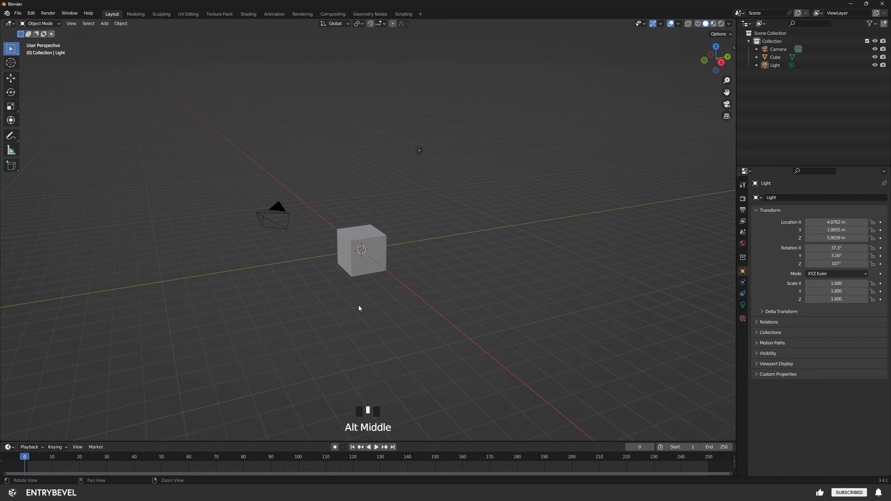
pyautogui.keyDown('alt'); pyautogui.moveTo(358, 308); pyautogui.dragTo(364, 324); pyautogui.keyUp('alt')
pyautogui.keyDown('alt'); pyautogui.moveTo(364, 324); pyautogui.dragTo(438, 320, button='middle'); pyautogui.keyUp('alt')
pyautogui.keyDown('alt'); pyautogui.moveTo(437, 320); pyautogui.dragTo(397, 311); pyautogui.keyUp('alt')
pyautogui.keyDown('alt'); pyautogui.moveTo(396, 311); pyautogui.dragTo(368, 304, button='middle'); pyautogui.keyUp('alt')
pyautogui.keyDown('alt'); pyautogui.moveTo(368, 304); pyautogui.dragTo(398, 304); pyautogui.keyUp('alt')
pyautogui.keyDown('alt'); pyautogui.moveTo(398, 304); pyautogui.dragTo(413, 315, button='middle'); pyautogui.keyUp('alt')
pyautogui.moveTo(412, 316)
pyautogui.keyDown('alt'); pyautogui.mouseDown(button='right')
pyautogui.moveTo(394, 321)
pyautogui.moveTo(411, 305)
pyautogui.mouseUp(button='right'); pyautogui.keyUp('alt')
pyautogui.keyDown('alt'); pyautogui.moveTo(412, 304); pyautogui.dragTo(418, 300, button='middle'); pyautogui.keyUp('alt')
pyautogui.keyDown('alt'); pyautogui.moveTo(417, 300); pyautogui.dragTo(402, 298); pyautogui.keyUp('alt')
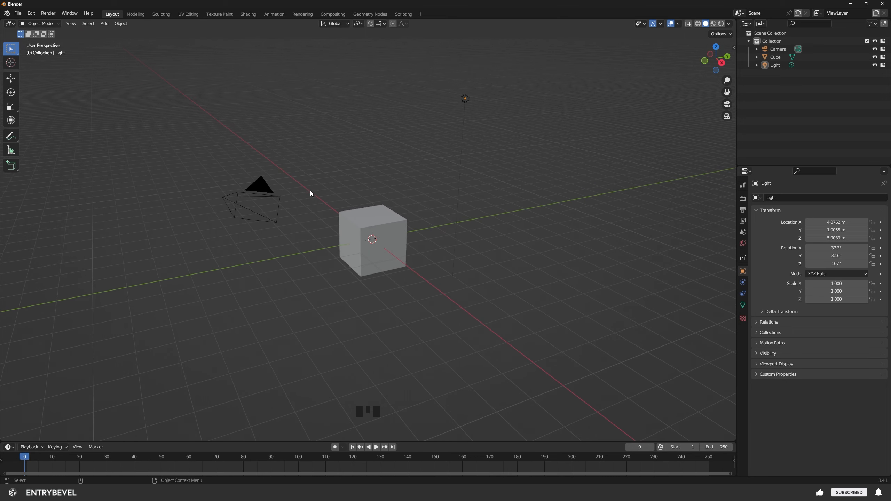
# - Start a new General file without saving the current scene
pyautogui.click(18, 13)
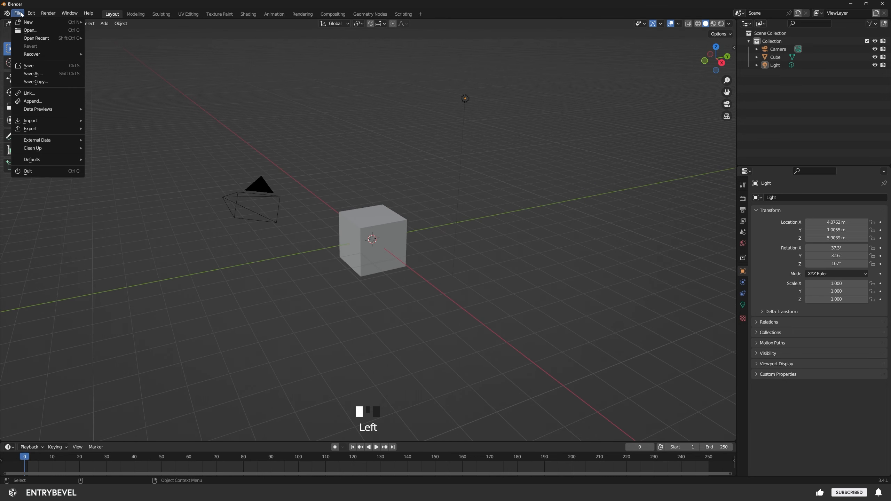
pyautogui.moveTo(63, 22)
pyautogui.click(116, 22)
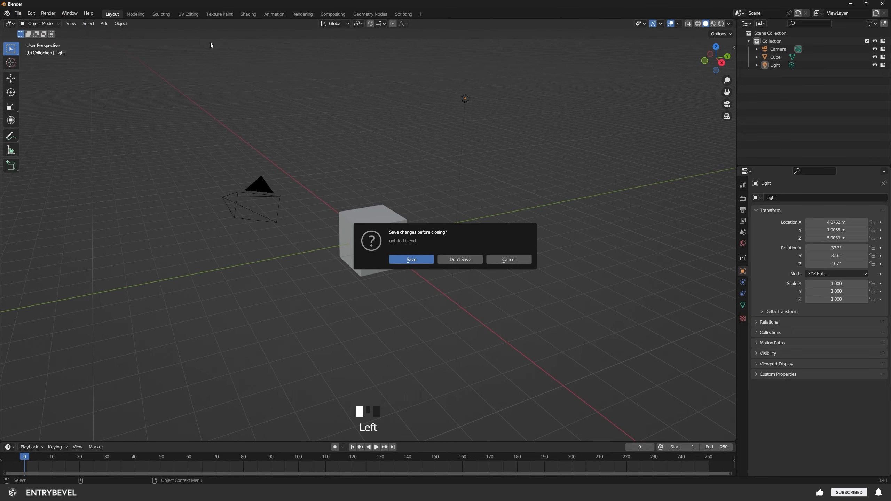
pyautogui.click(461, 261)
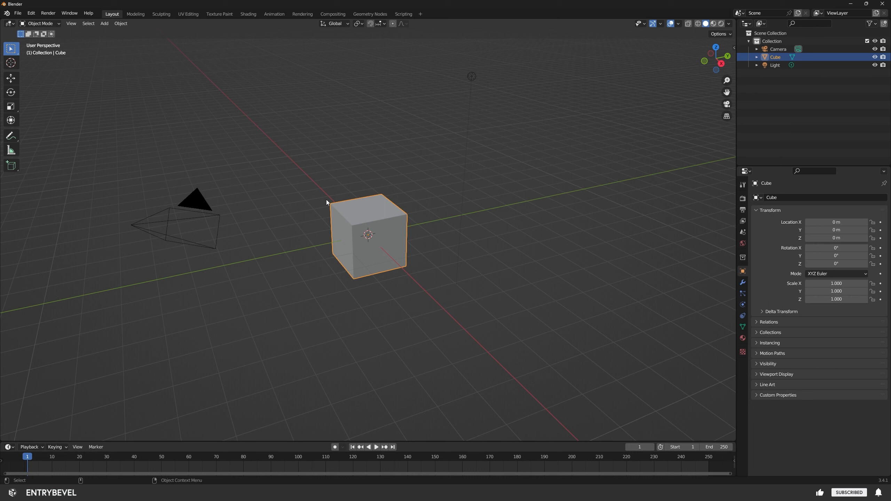
# - Select the default camera, cube and light together and delete them from the scene
pyautogui.click(200, 203)
pyautogui.click(359, 213)
pyautogui.click(560, 241)
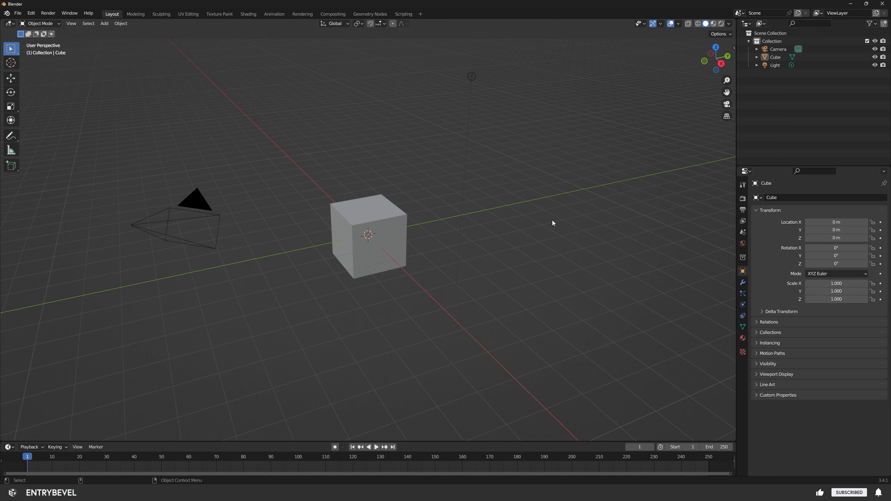
pyautogui.moveTo(535, 54); pyautogui.dragTo(106, 363)
pyautogui.press('Delete')
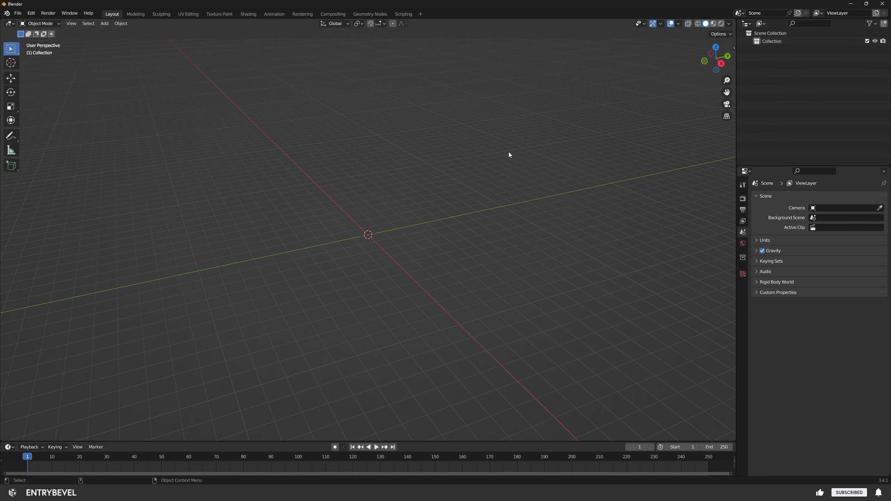
# - Save the empty scene as the default startup file
pyautogui.click(18, 13)
pyautogui.click(17, 14)
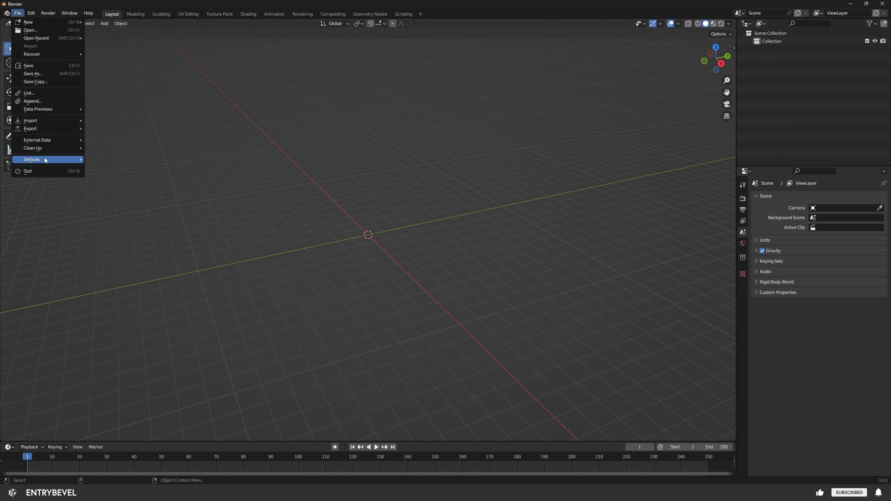
pyautogui.moveTo(45, 160)
pyautogui.click(116, 159)
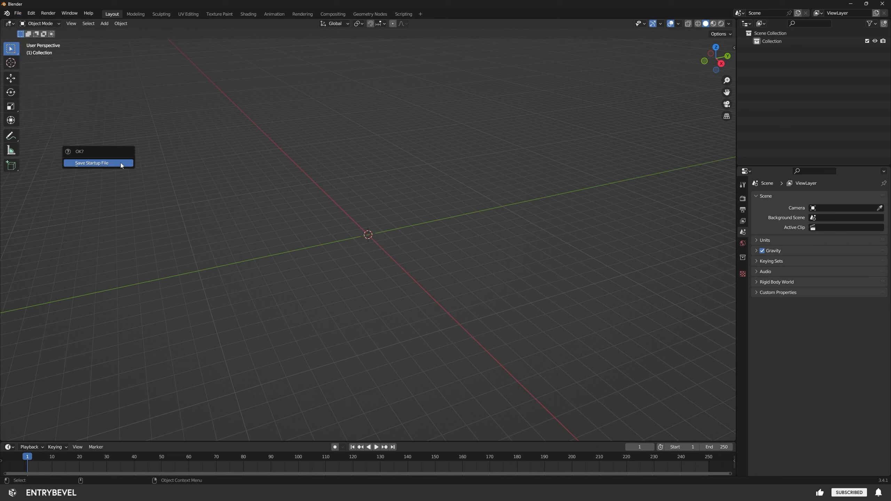
pyautogui.click(112, 164)
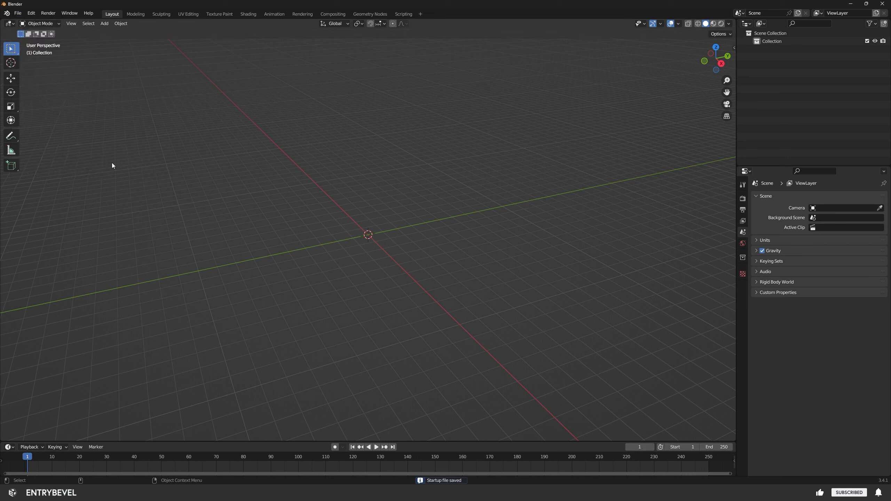
# - Create another General file without saving to check the new startup scene, and orbit around it
pyautogui.click(18, 12)
pyautogui.moveTo(53, 22)
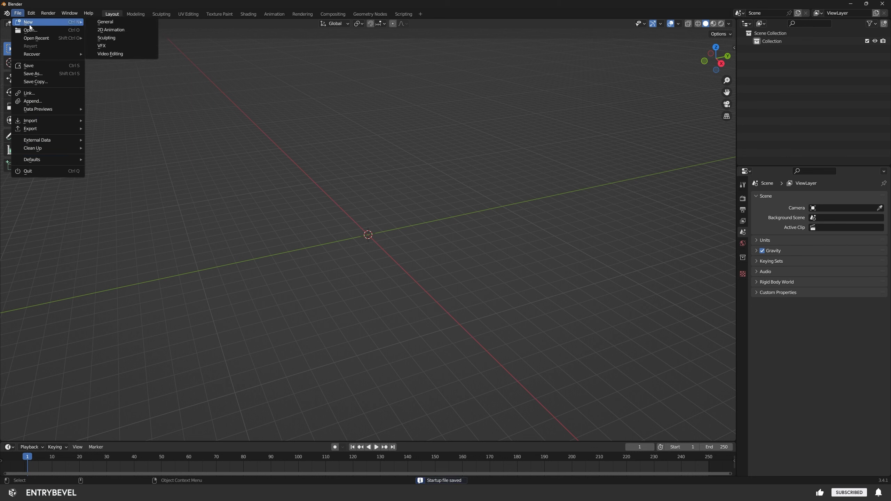
pyautogui.click(120, 22)
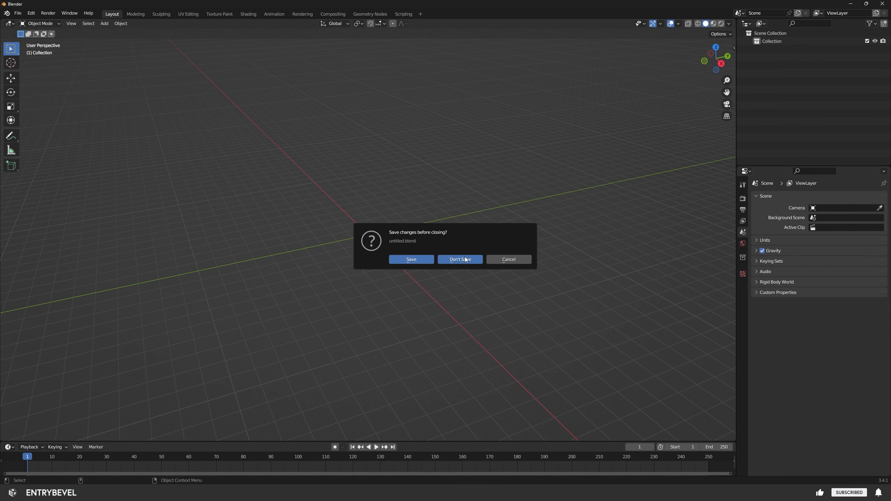
pyautogui.click(460, 259)
pyautogui.moveTo(446, 174); pyautogui.dragTo(418, 283, button='middle')
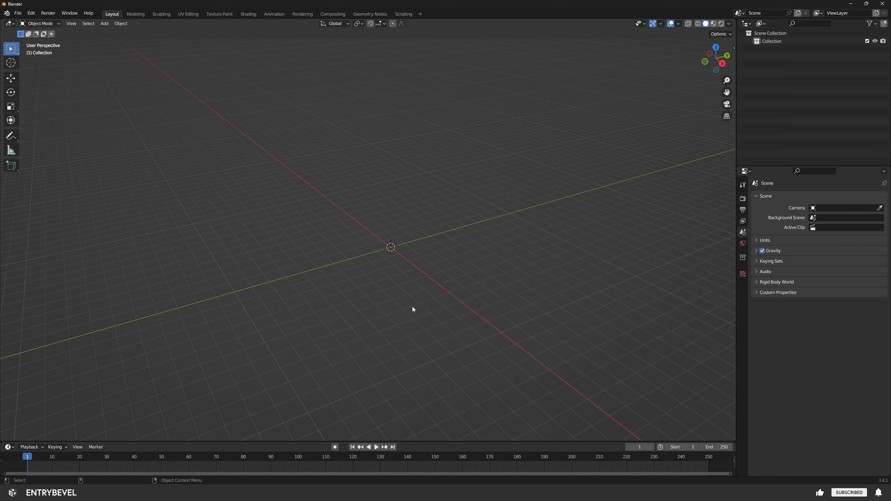
# - Search the add-ons in the preferences for "image", enable Import-Export: Import Images as Planes, and close the preferences
pyautogui.click(30, 15)
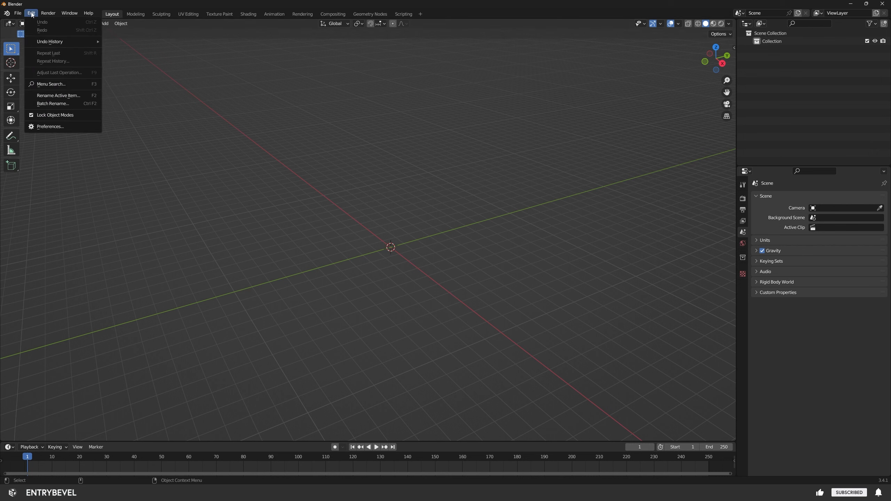
pyautogui.click(58, 128)
pyautogui.moveTo(160, 27); pyautogui.dragTo(373, 94)
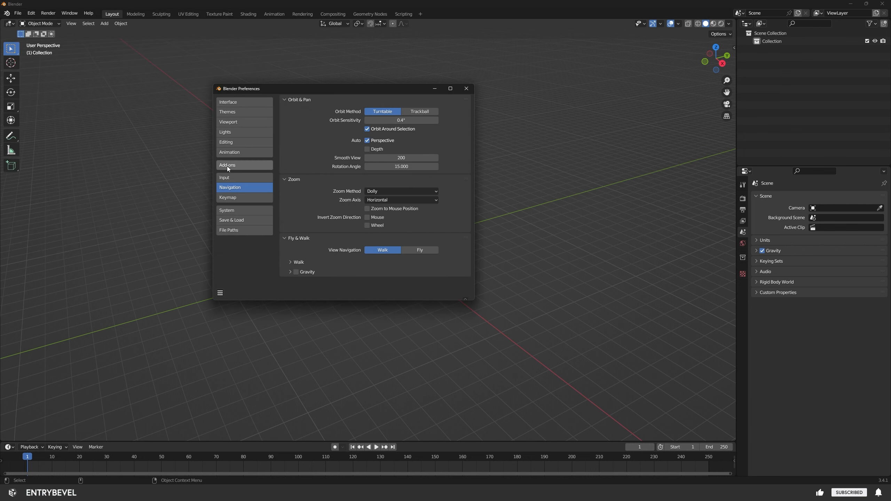
pyautogui.click(227, 166)
pyautogui.click(432, 112)
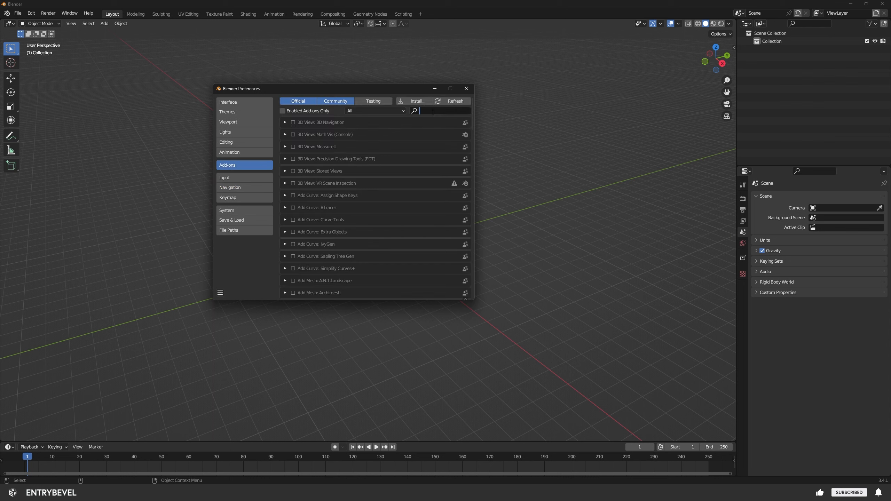
pyautogui.write('image')
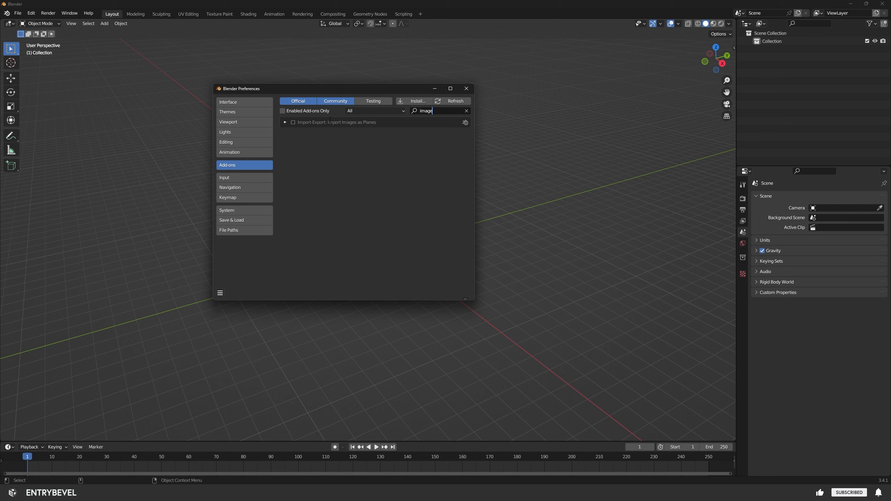
pyautogui.click(293, 122)
pyautogui.click(467, 89)
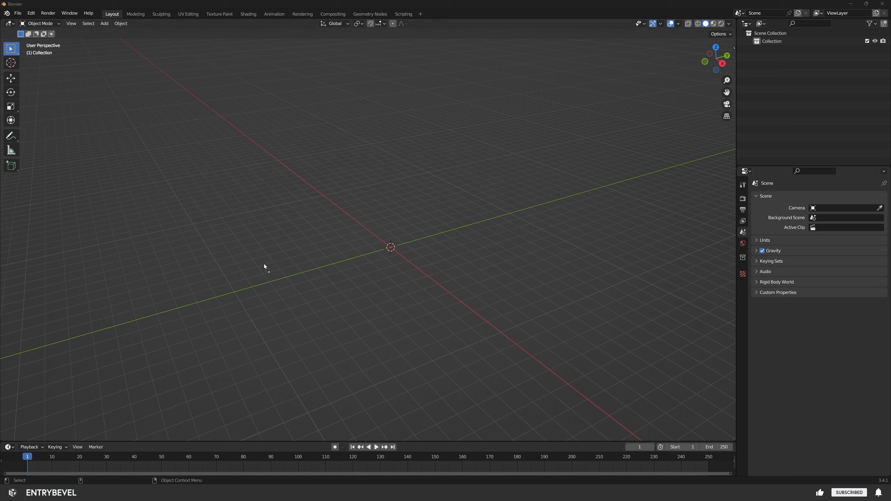
# - Try adding the pen reference image while in the angled perspective view, and delete it from the scene
pyautogui.moveTo(398, 248); pyautogui.dragTo(398, 248)
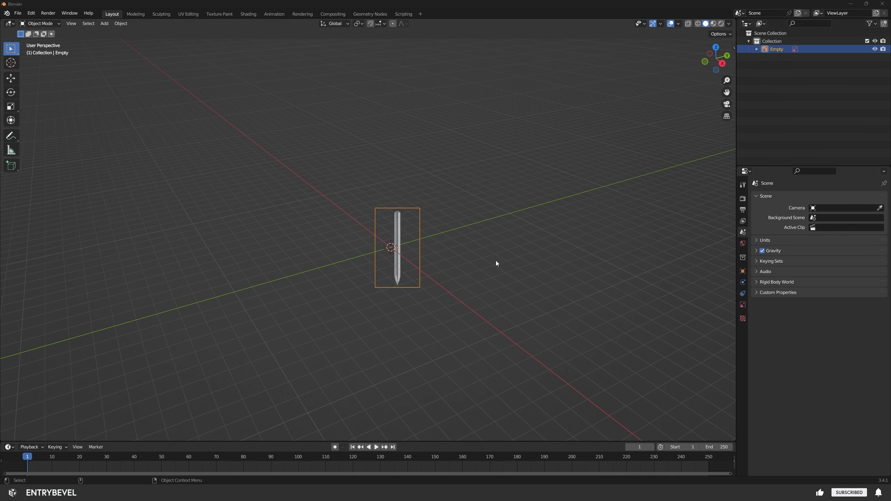
pyautogui.moveTo(450, 301); pyautogui.dragTo(435, 291, button='middle')
pyautogui.moveTo(445, 183); pyautogui.dragTo(339, 220)
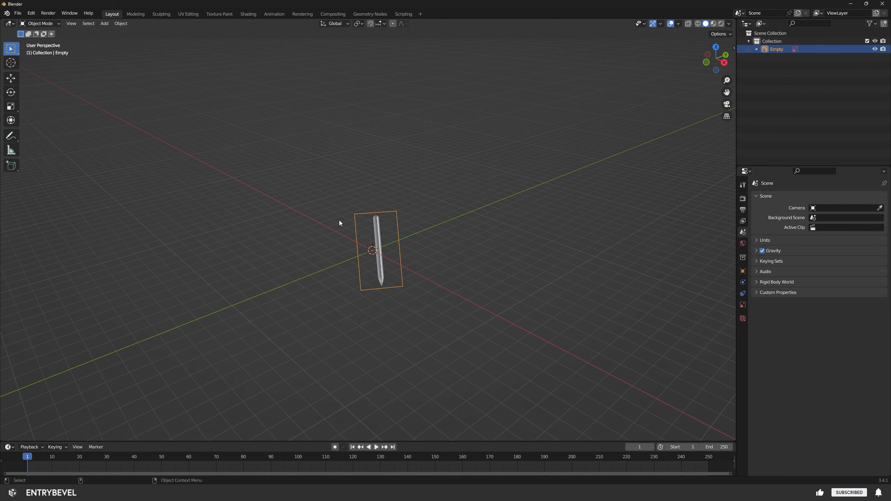
pyautogui.press('Delete')
pyautogui.moveTo(380, 179); pyautogui.dragTo(467, 180, button='middle')
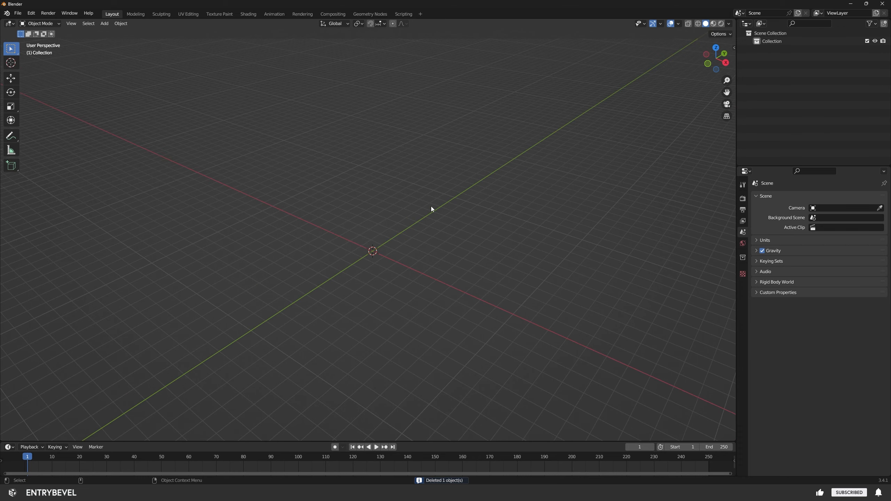
# - View the empty scene from the top, right, left and front, and orbit back to an angled perspective
pyautogui.press('`')
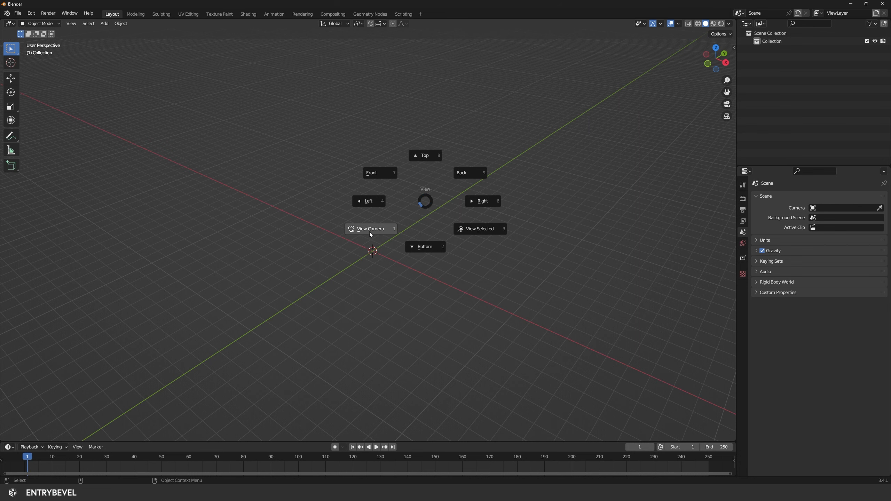
pyautogui.click(428, 207)
pyautogui.press('`')
pyautogui.click(426, 169)
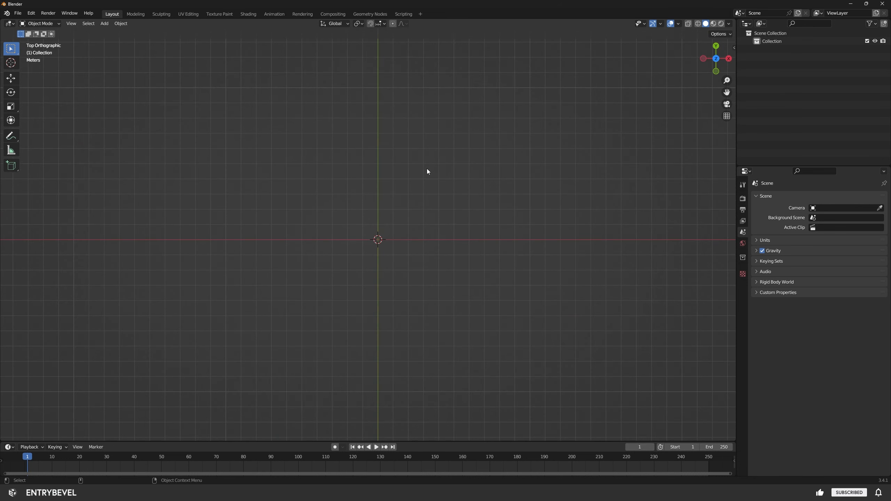
pyautogui.press('`')
pyautogui.click(484, 169)
pyautogui.press('`')
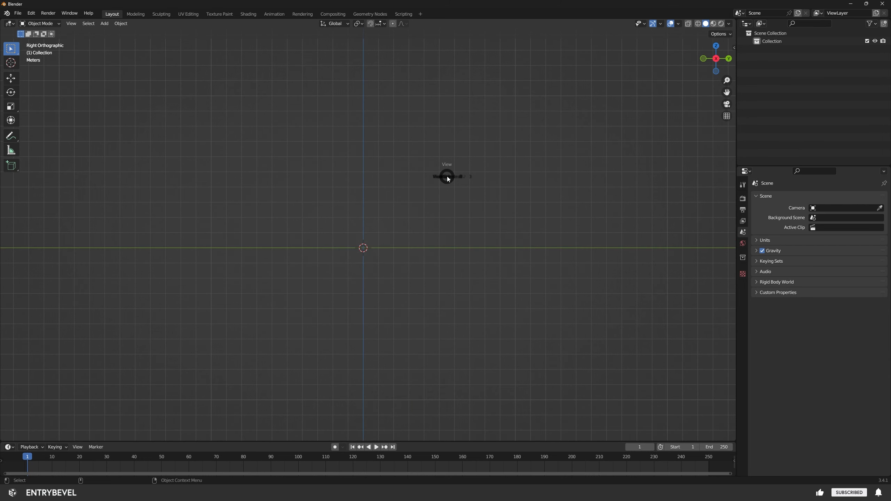
pyautogui.click(399, 178)
pyautogui.press('`')
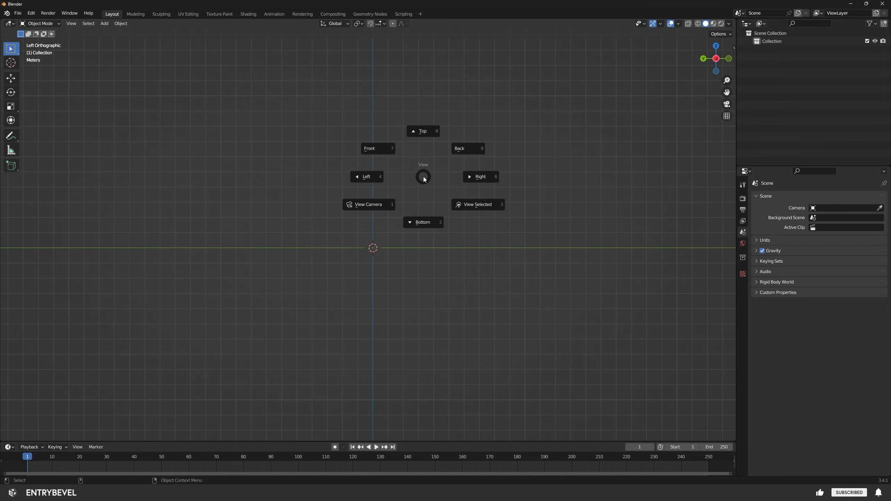
pyautogui.click(383, 147)
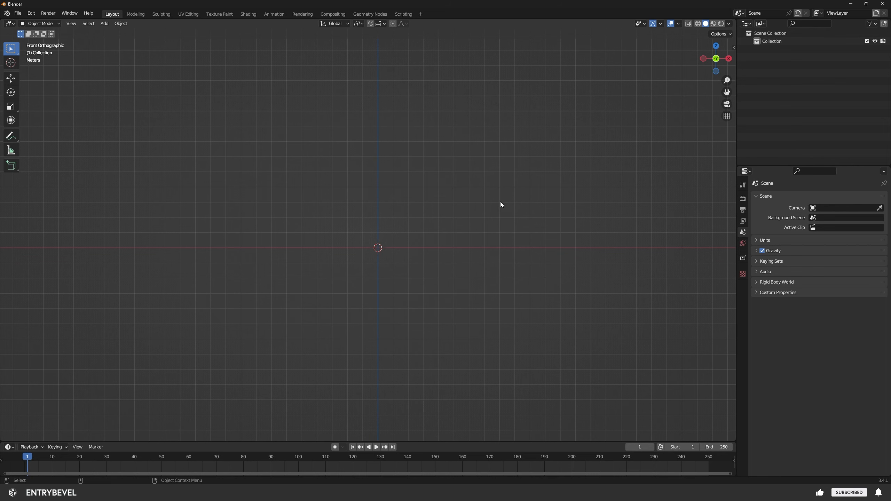
pyautogui.moveTo(501, 205); pyautogui.dragTo(455, 225, button='middle')
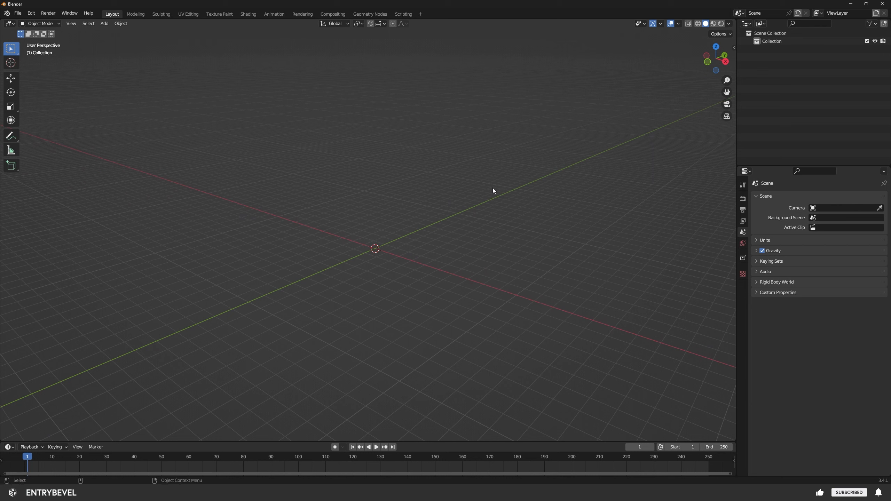
# - View the scene from the bottom, and orbit freely back to a perspective above the grid
pyautogui.press('`')
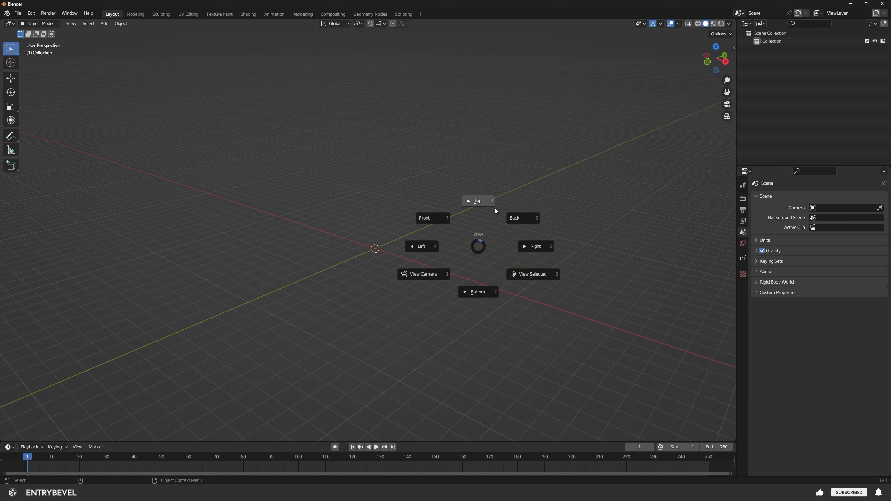
pyautogui.click(483, 292)
pyautogui.moveTo(486, 228); pyautogui.dragTo(480, 256, button='middle')
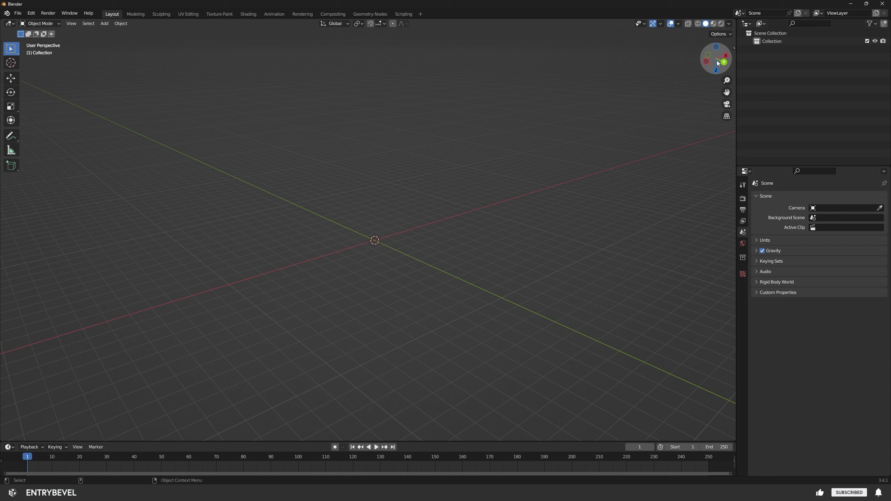
pyautogui.moveTo(708, 52); pyautogui.dragTo(473, 212)
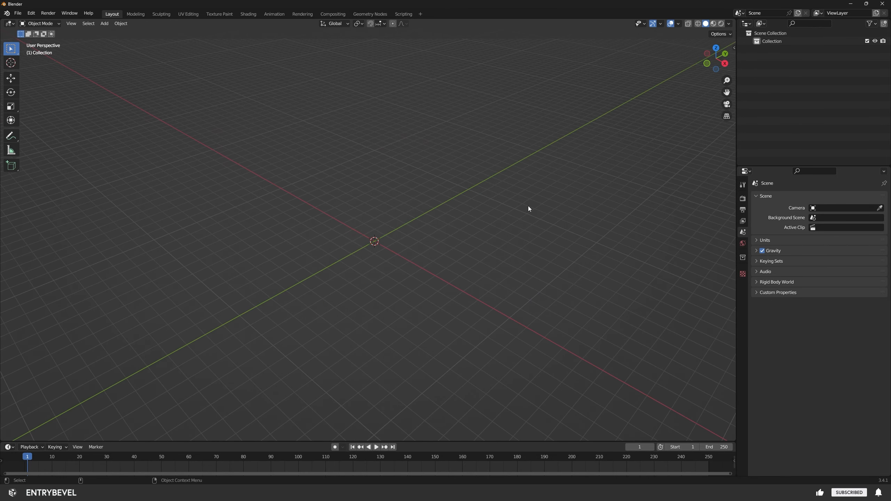
pyautogui.moveTo(529, 207); pyautogui.dragTo(440, 226, button='middle')
# - Switch to the front orthographic view and add the pen reference image near the world origin
pyautogui.press('`')
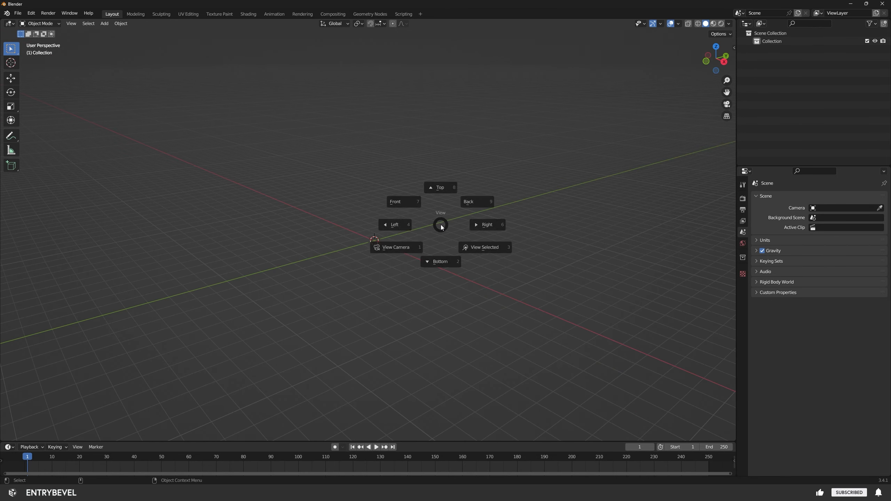
pyautogui.click(402, 201)
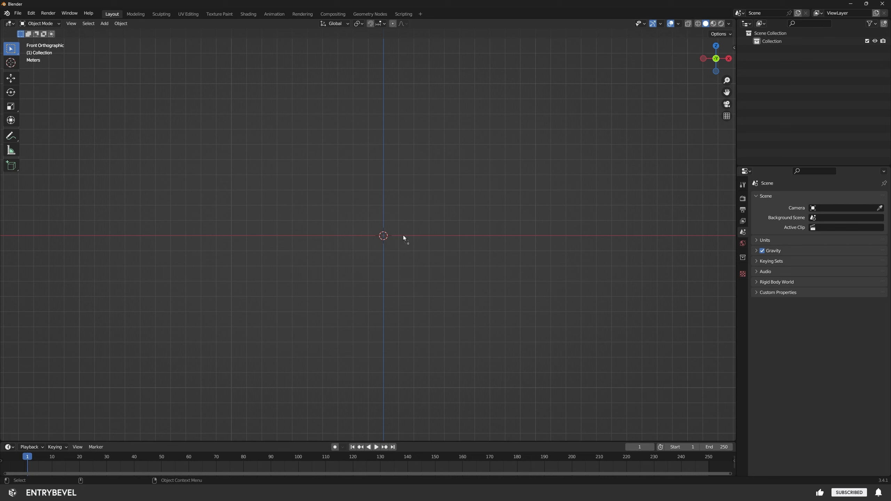
pyautogui.moveTo(403, 236); pyautogui.dragTo(402, 235)
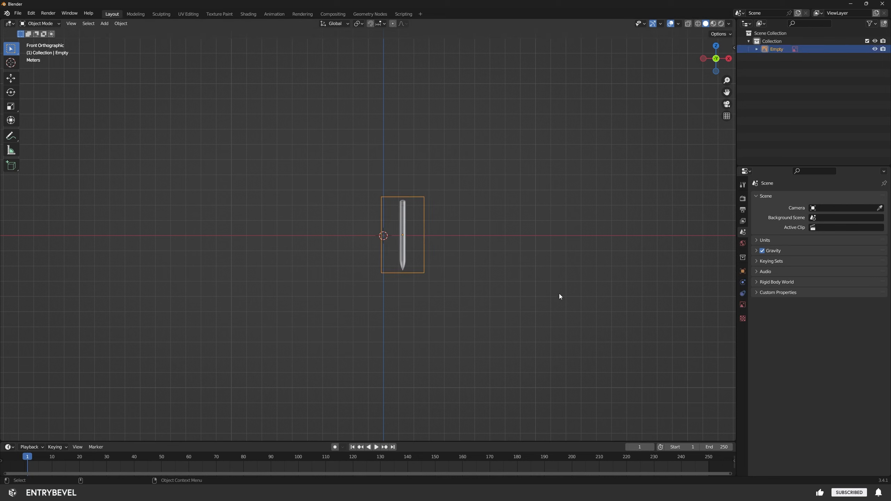
# - Set the reference image's X, Y and Z location to 0 m in its object transform
pyautogui.click(744, 272)
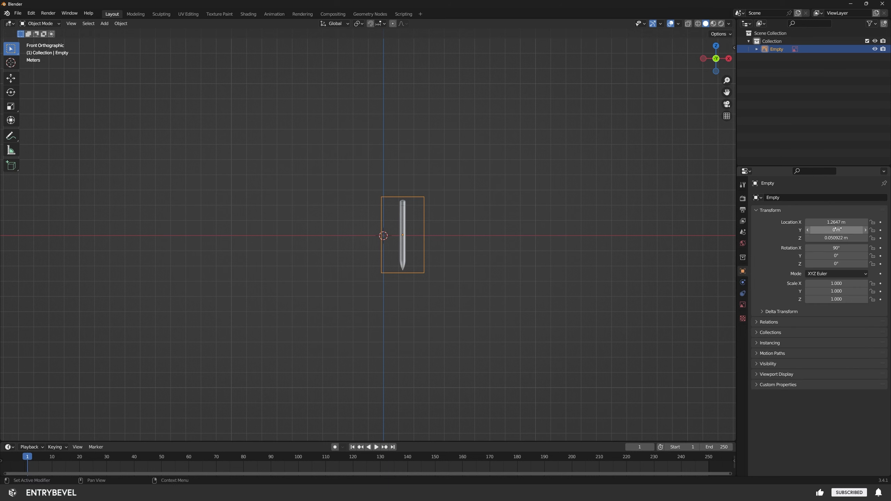
pyautogui.moveTo(842, 222); pyautogui.dragTo(842, 238)
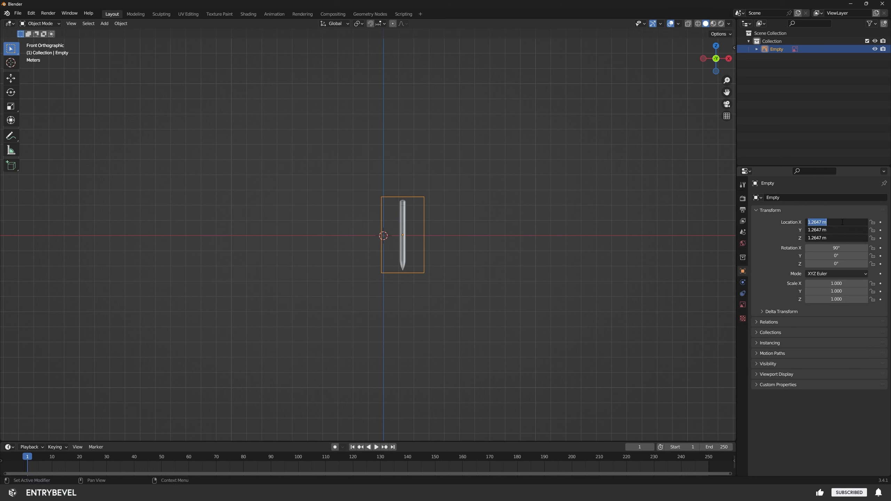
pyautogui.write('0')
pyautogui.press('Return')
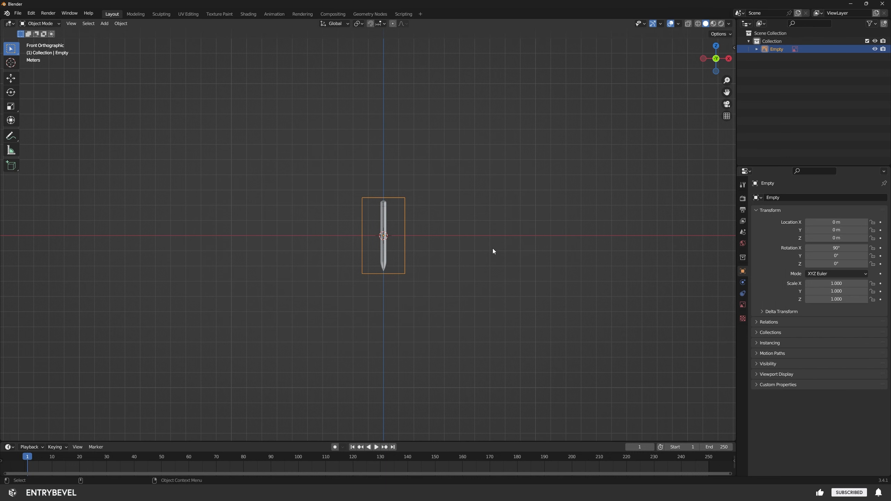
# - Try enlarging the reference image freely in the perspective view, and undo the change
pyautogui.moveTo(493, 250); pyautogui.dragTo(438, 228, button='middle')
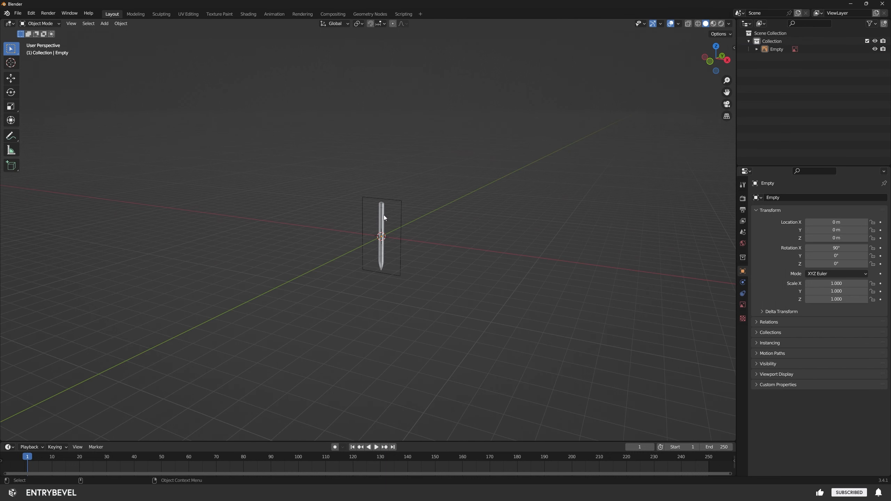
pyautogui.press('s')
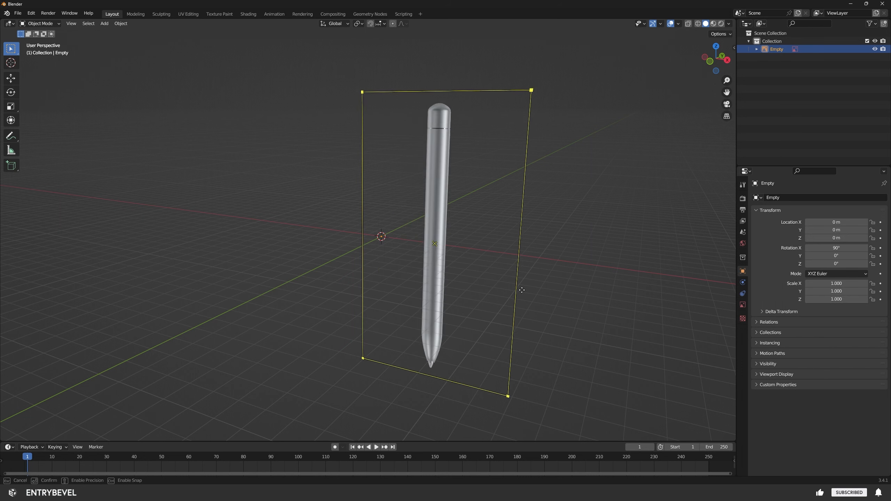
pyautogui.click(528, 297)
pyautogui.hotkey('ctrl', 'z')
# - Deselect and reselect the reference image in the viewport to test whether it can be picked
pyautogui.click(425, 202)
pyautogui.click(382, 218)
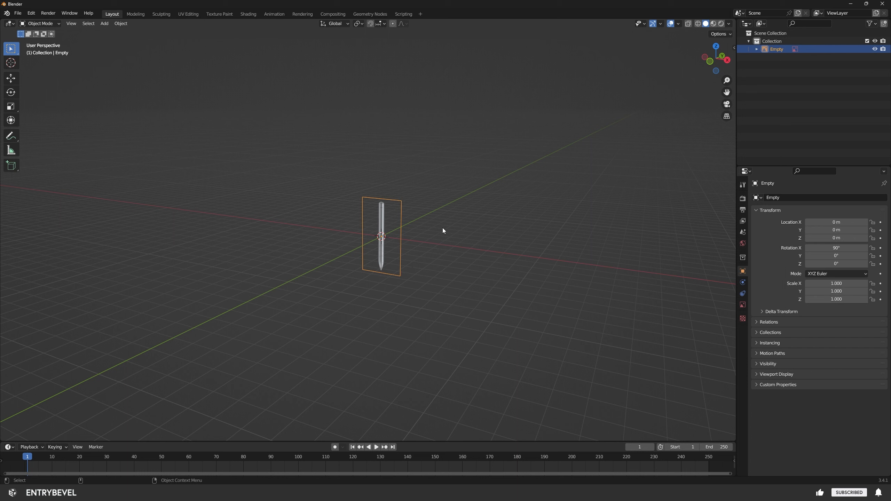
pyautogui.click(468, 238)
pyautogui.click(382, 210)
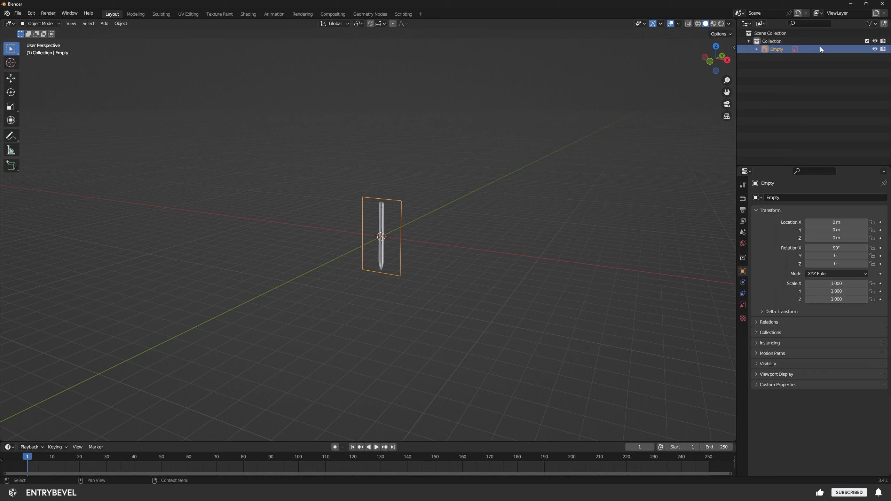
# - Show the selectable restriction toggle in the Outliner, disable selection for the reference image, and test it with a box selection
pyautogui.click(870, 23)
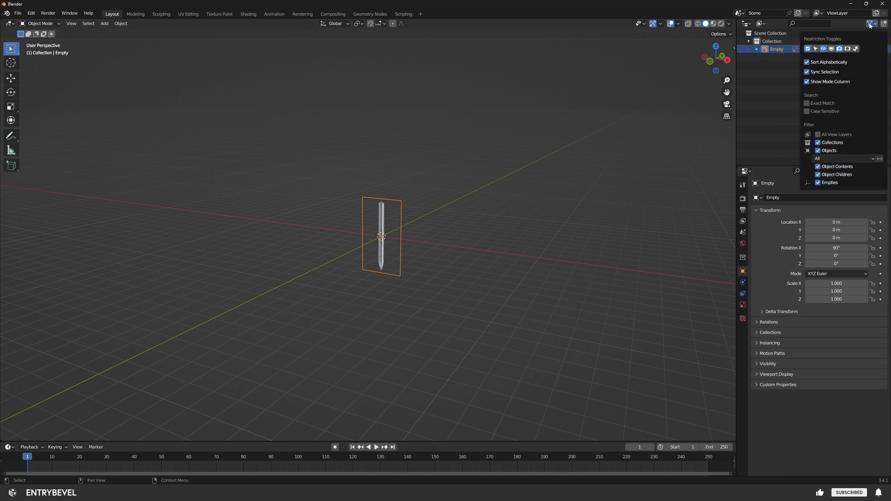
pyautogui.click(816, 52)
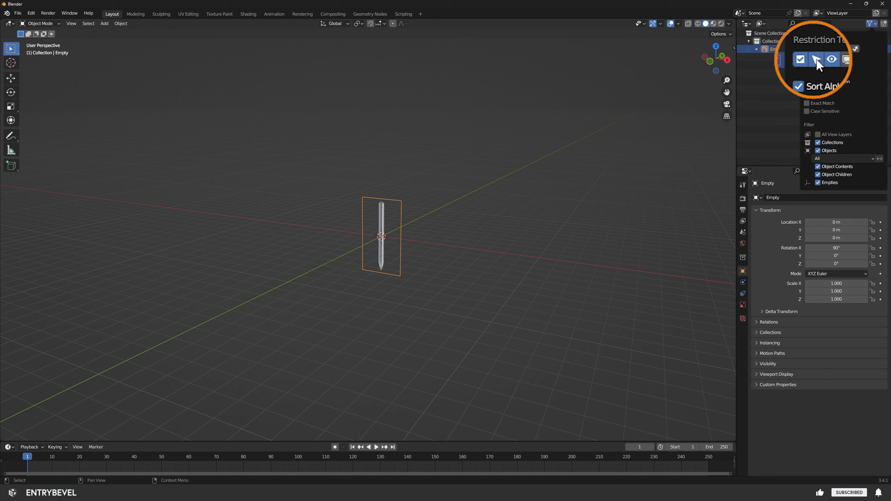
pyautogui.click(867, 49)
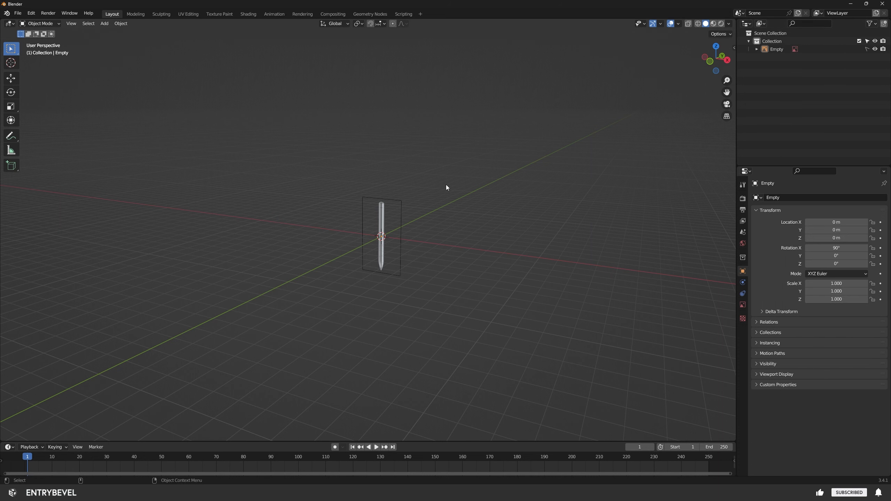
pyautogui.moveTo(455, 194); pyautogui.dragTo(430, 190, button='middle')
pyautogui.moveTo(460, 193); pyautogui.dragTo(302, 319)
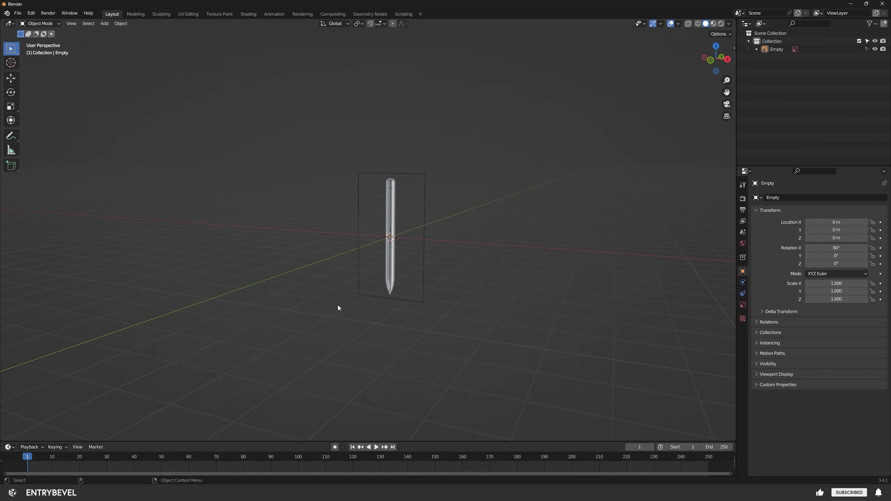
# - Rename the pen image's Empty object in the Outliner as Reference Image
pyautogui.doubleClick(779, 48)
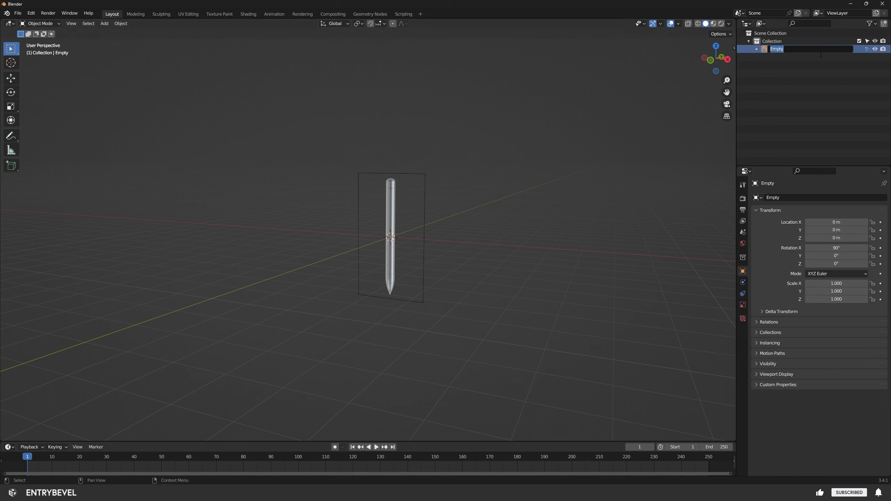
pyautogui.write('Reference Image')
pyautogui.press('Return')
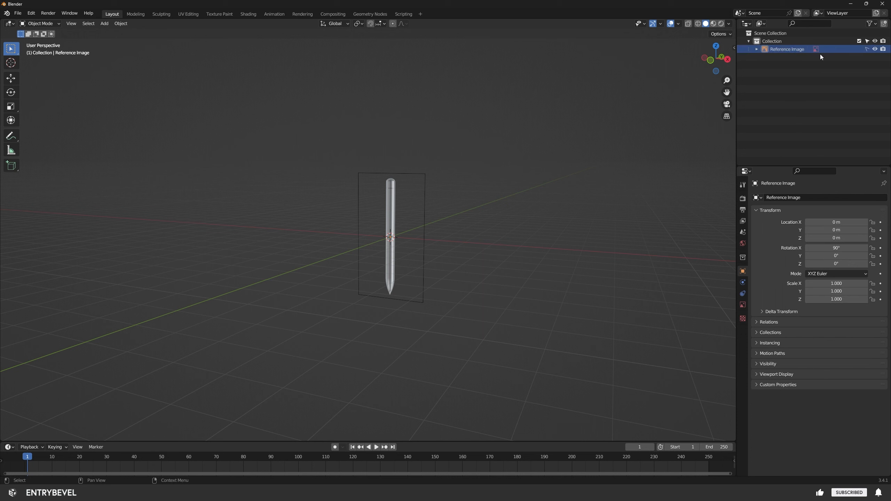
# - Save the project as Tutorial_01 in the Blender for Beginners folder on the desktop
pyautogui.click(18, 13)
pyautogui.click(32, 74)
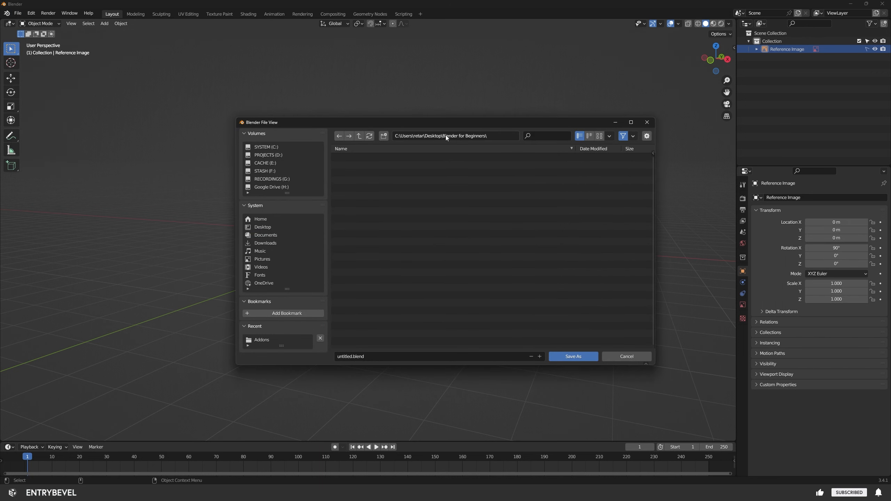
pyautogui.moveTo(501, 124); pyautogui.dragTo(497, 112)
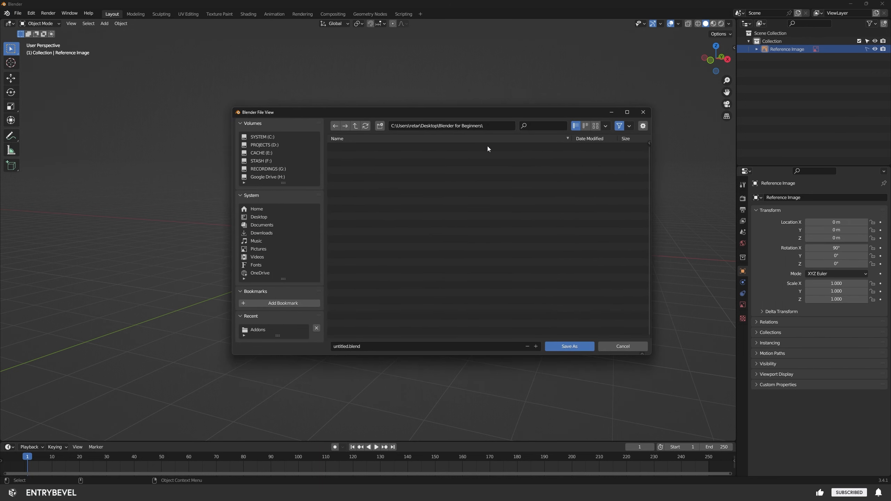
pyautogui.click(348, 346)
pyautogui.click(348, 346)
pyautogui.hotkey('ctrl', 'BackSpace')
pyautogui.write('Tutorial_01')
pyautogui.click(570, 346)
# - Switch to the front view and add a cylinder mesh at the centre of the pen reference
pyautogui.press('`')
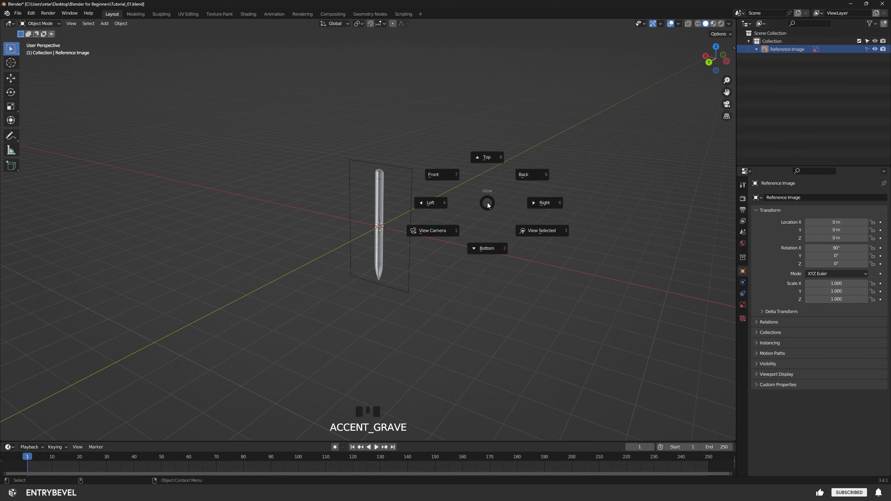
pyautogui.click(442, 174)
pyautogui.keyDown('alt'); pyautogui.middleClick(428, 291); pyautogui.keyUp('alt')
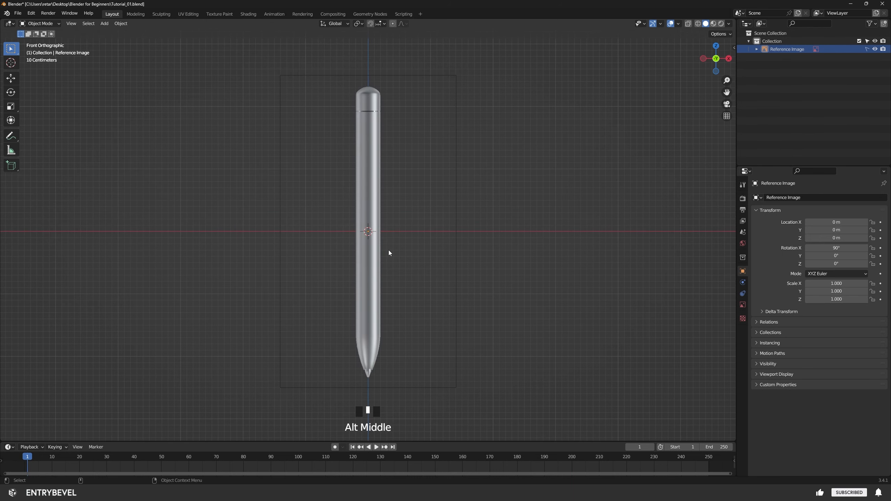
pyautogui.keyDown('alt'); pyautogui.middleClick(384, 108); pyautogui.keyUp('alt')
pyautogui.click(416, 325)
pyautogui.hotkey('shift', 'a')
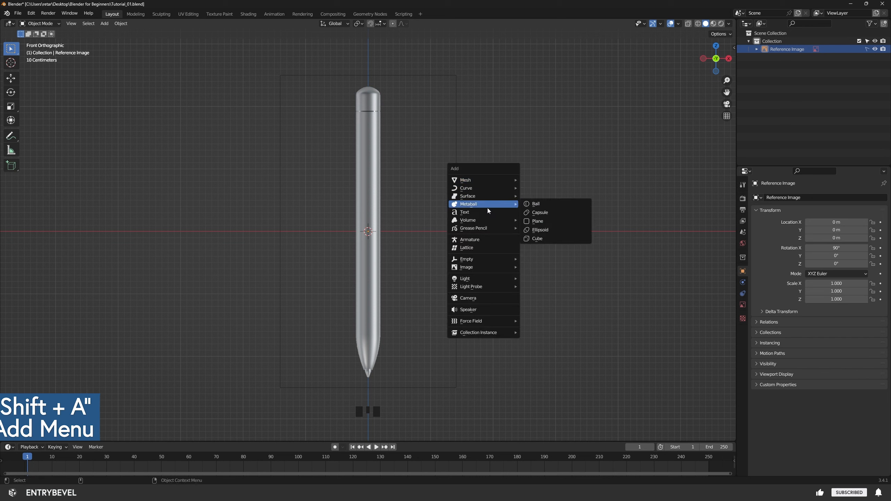
pyautogui.moveTo(488, 262)
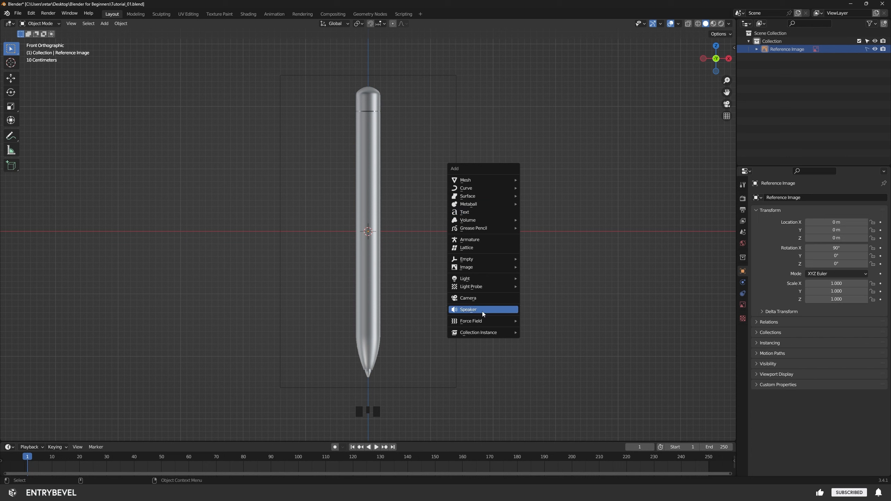
pyautogui.moveTo(487, 183)
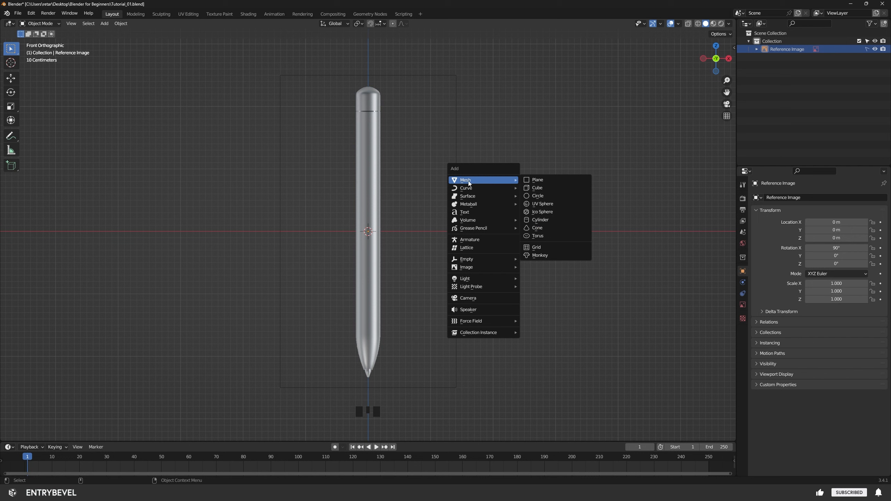
pyautogui.click(558, 220)
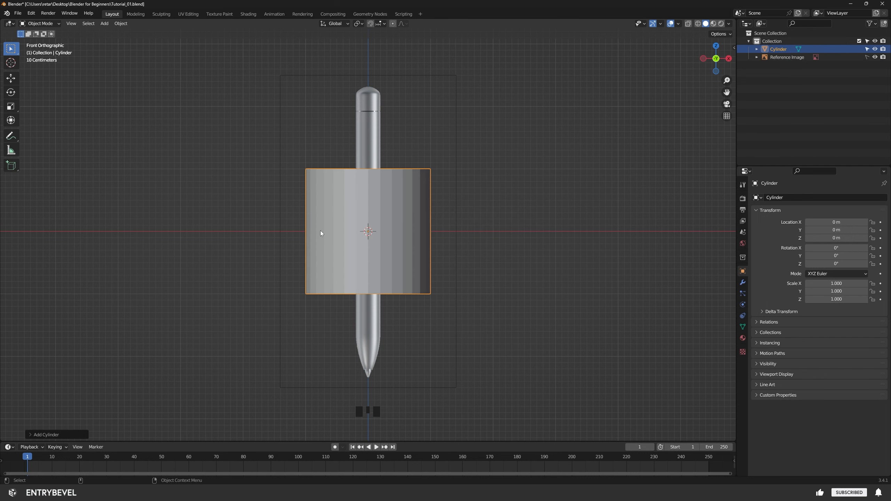
# - Set the new cylinder's cap fill type to Triangle Fan in its creation settings
pyautogui.click(30, 435)
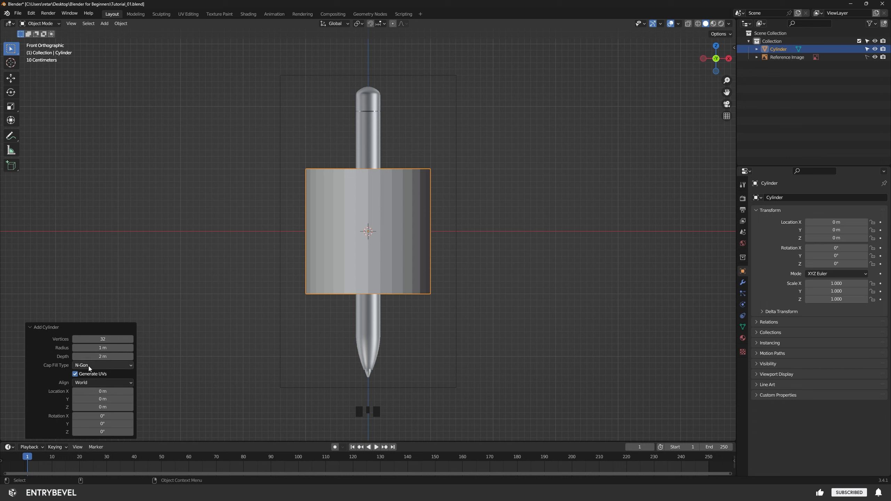
pyautogui.click(105, 366)
pyautogui.click(102, 367)
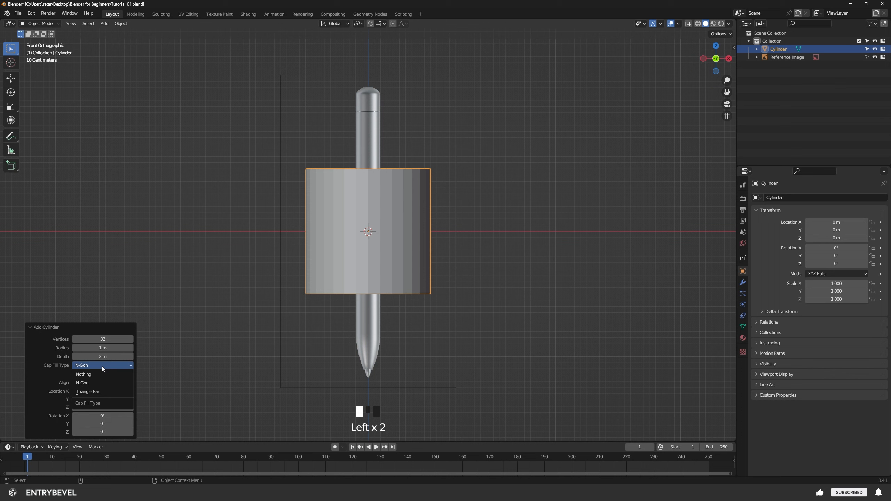
pyautogui.click(98, 392)
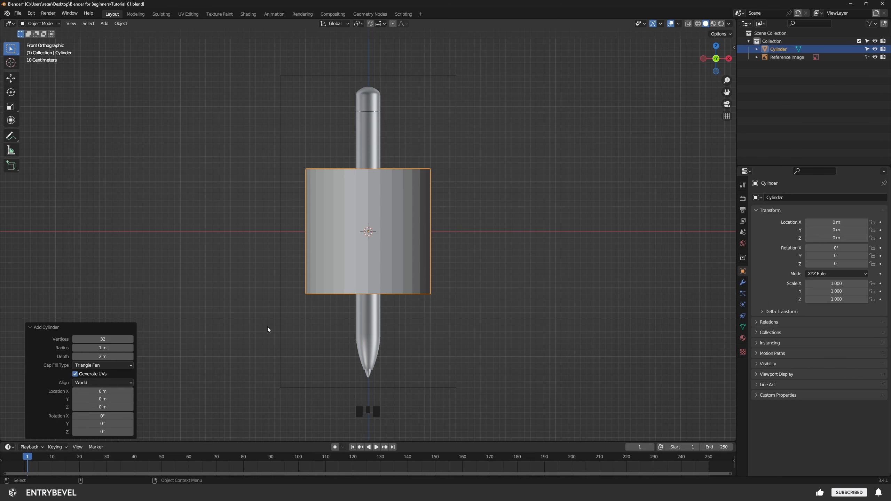
# - Deselect and reselect the cylinder in perspective, try enlarging it uniformly, and cancel the scaling
pyautogui.click(498, 252)
pyautogui.keyDown('alt'); pyautogui.moveTo(557, 256); pyautogui.dragTo(457, 257); pyautogui.keyUp('alt')
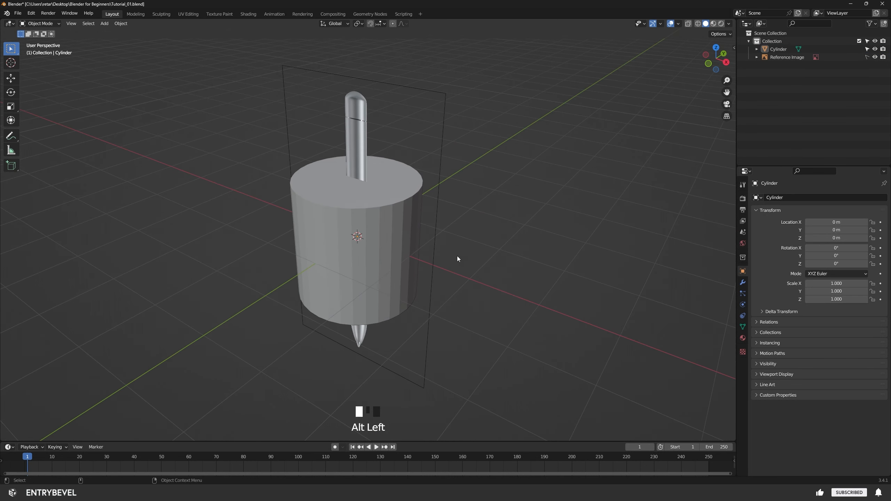
pyautogui.click(414, 235)
pyautogui.keyDown('alt'); pyautogui.moveTo(415, 235); pyautogui.dragTo(477, 260); pyautogui.keyUp('alt')
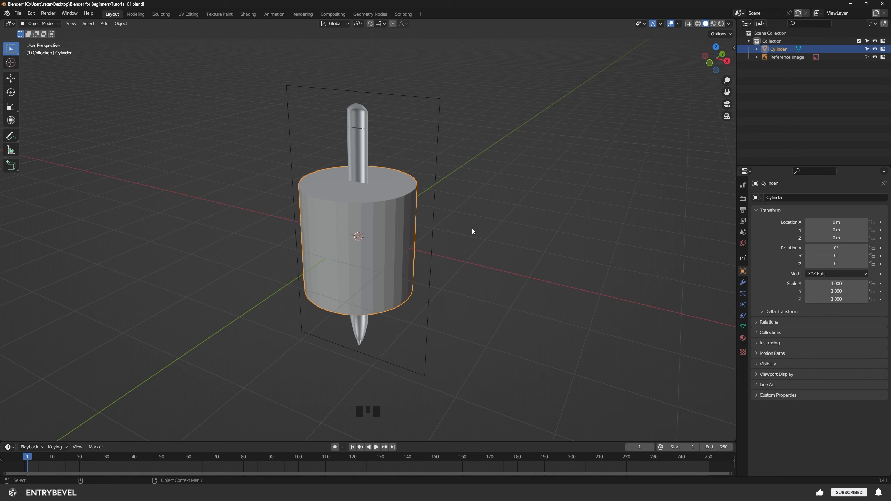
pyautogui.keyDown('alt'); pyautogui.moveTo(482, 228); pyautogui.dragTo(480, 247); pyautogui.keyUp('alt')
pyautogui.press('s')
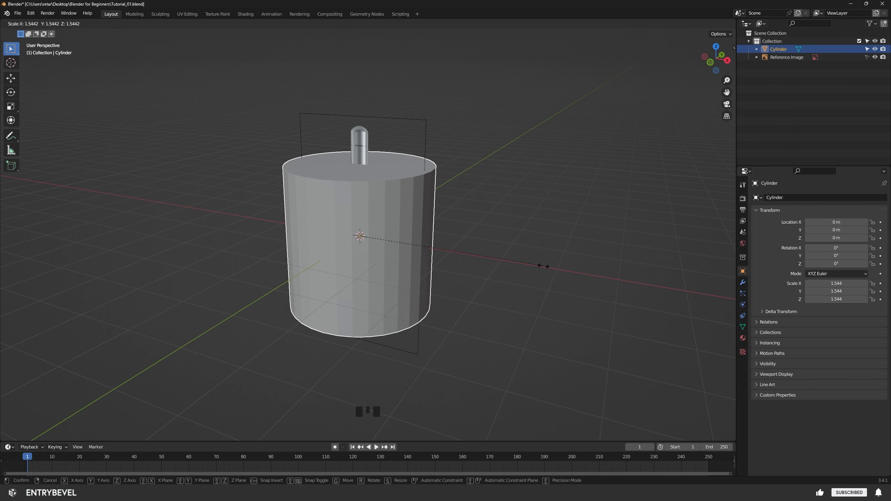
pyautogui.rightClick(543, 265)
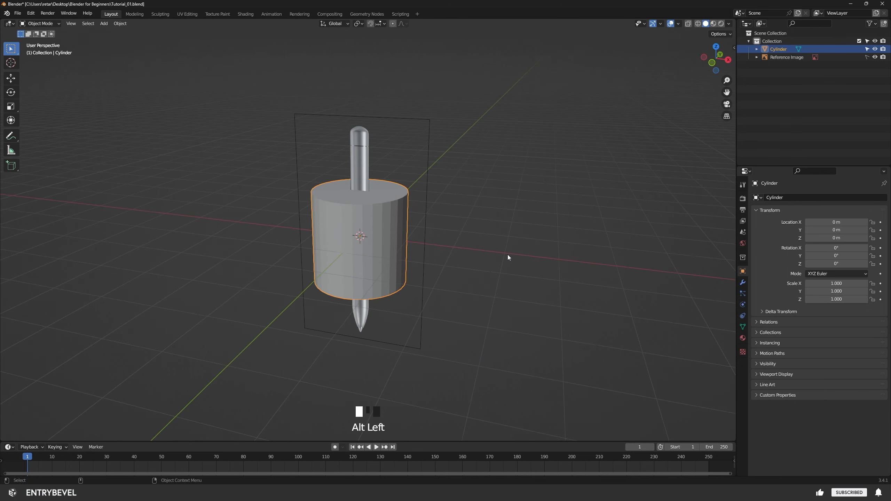
# - In the front view, scale the cylinder down uniformly to about 0.19 to match the pen's width
pyautogui.press('`')
pyautogui.click(468, 232)
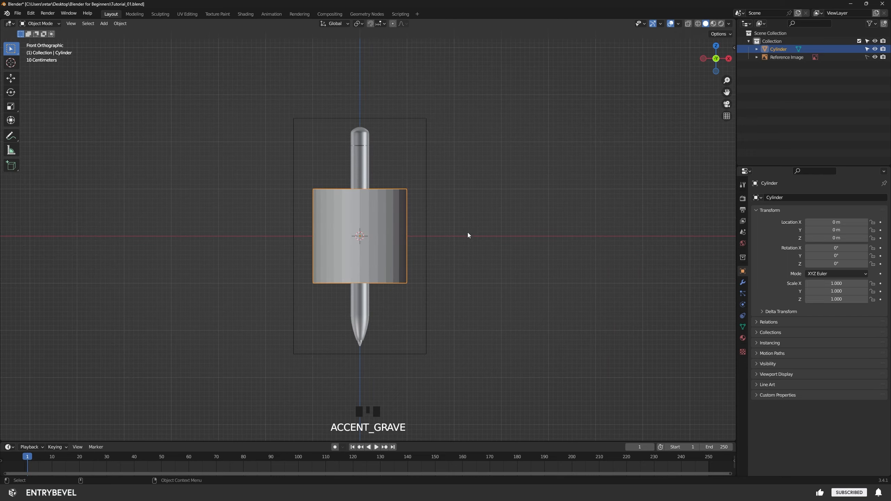
pyautogui.keyDown('alt'); pyautogui.moveTo(328, 270); pyautogui.dragTo(432, 273, button='right'); pyautogui.keyUp('alt')
pyautogui.keyDown('alt'); pyautogui.moveTo(432, 273); pyautogui.dragTo(484, 234, button='middle'); pyautogui.keyUp('alt')
pyautogui.keyDown('alt'); pyautogui.moveTo(426, 240); pyautogui.dragTo(471, 249, button='right'); pyautogui.keyUp('alt')
pyautogui.keyDown('alt'); pyautogui.moveTo(471, 250); pyautogui.dragTo(429, 288, button='middle'); pyautogui.keyUp('alt')
pyautogui.keyDown('alt'); pyautogui.moveTo(428, 288); pyautogui.dragTo(455, 276, button='right'); pyautogui.keyUp('alt')
pyautogui.keyDown('alt'); pyautogui.moveTo(455, 275); pyautogui.dragTo(447, 281, button='middle'); pyautogui.keyUp('alt')
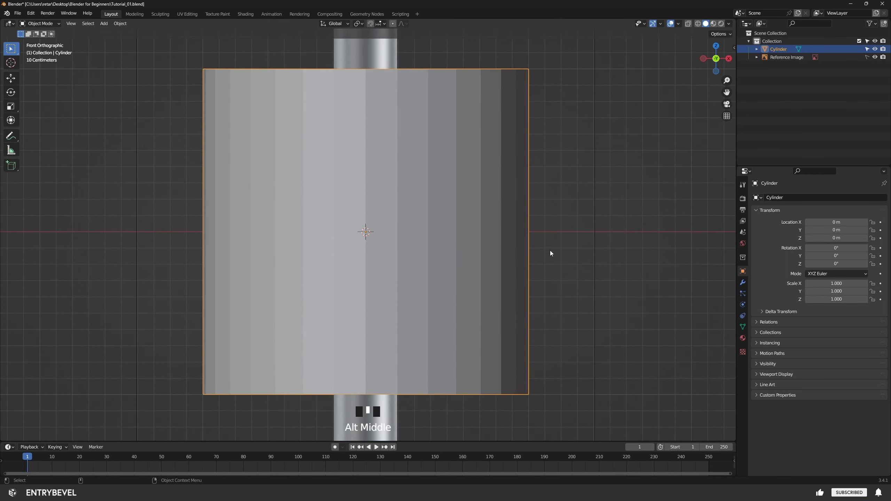
pyautogui.press('s')
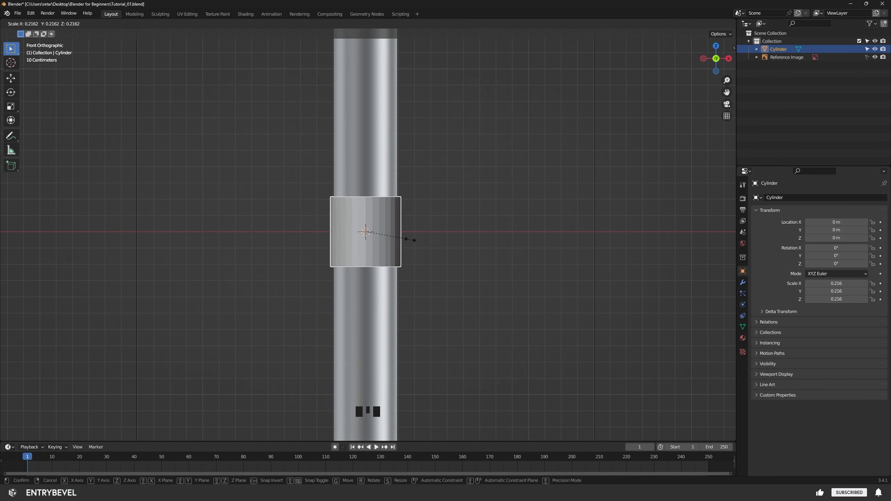
pyautogui.click(405, 242)
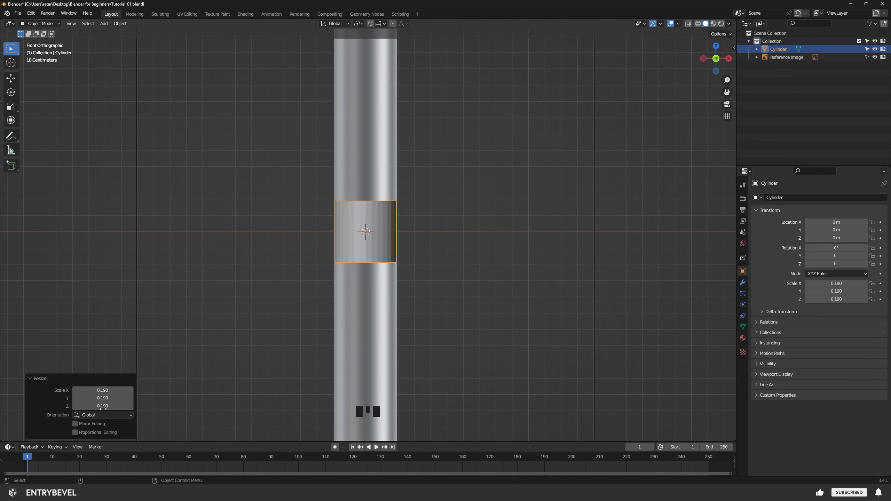
# - Set the cylinder's resize factor to exactly 0.2 on all three axes and reselect the cylinder
pyautogui.click(102, 390)
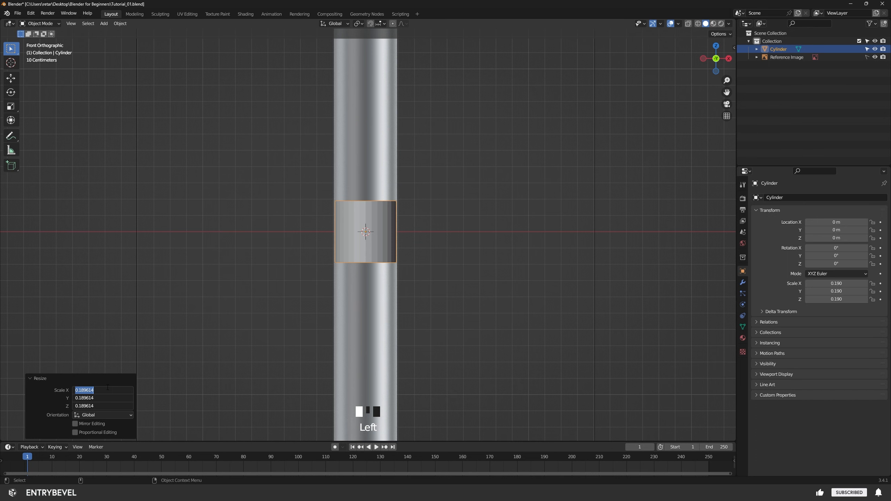
pyautogui.write('0.2')
pyautogui.press('Return')
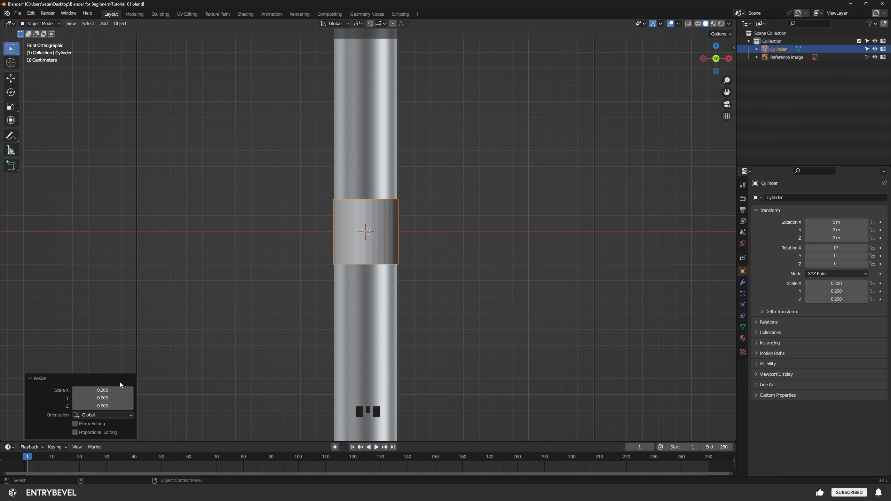
pyautogui.click(534, 332)
pyautogui.click(385, 254)
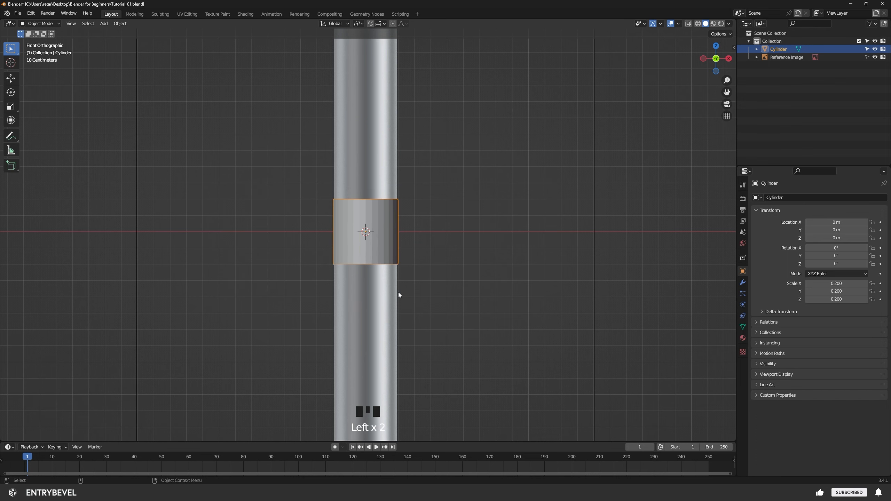
# - Try setting the cylinder's Z scale to 2.3 in its transform values, and undo the change
pyautogui.scroll(-6, 458, 244)
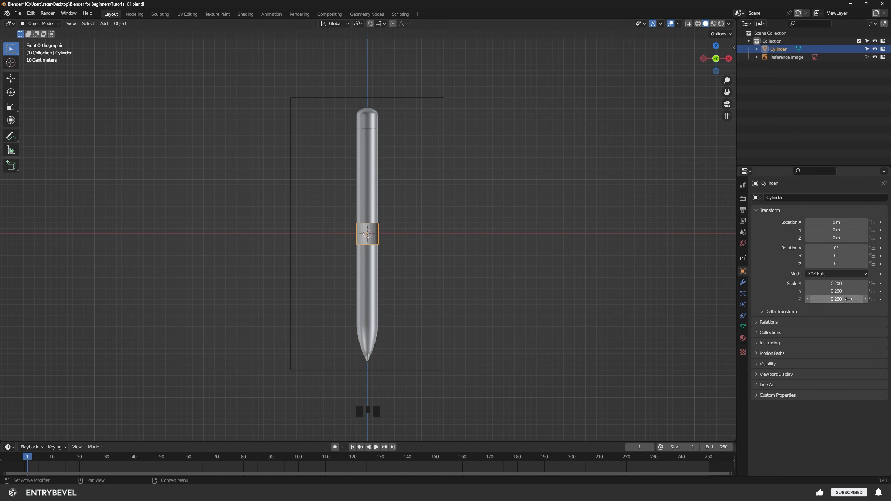
pyautogui.moveTo(832, 299); pyautogui.dragTo(855, 299)
pyautogui.click(850, 298)
pyautogui.write('2.3')
pyautogui.press('Return')
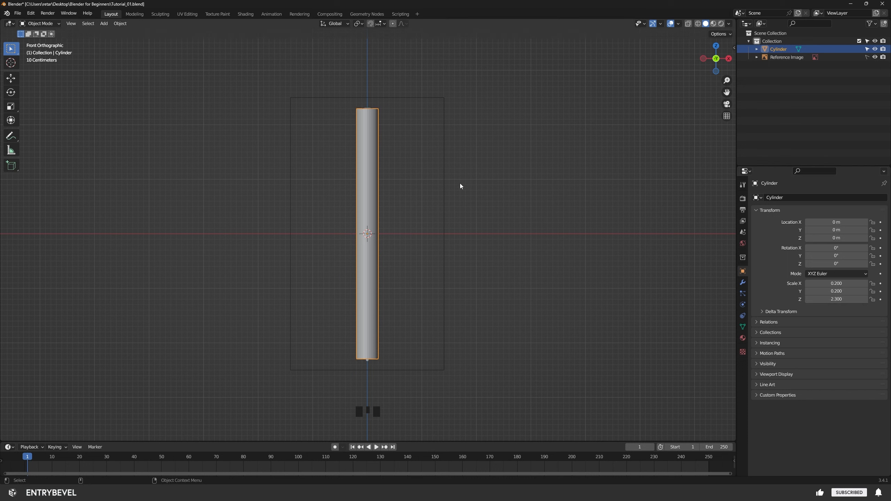
pyautogui.click(520, 162)
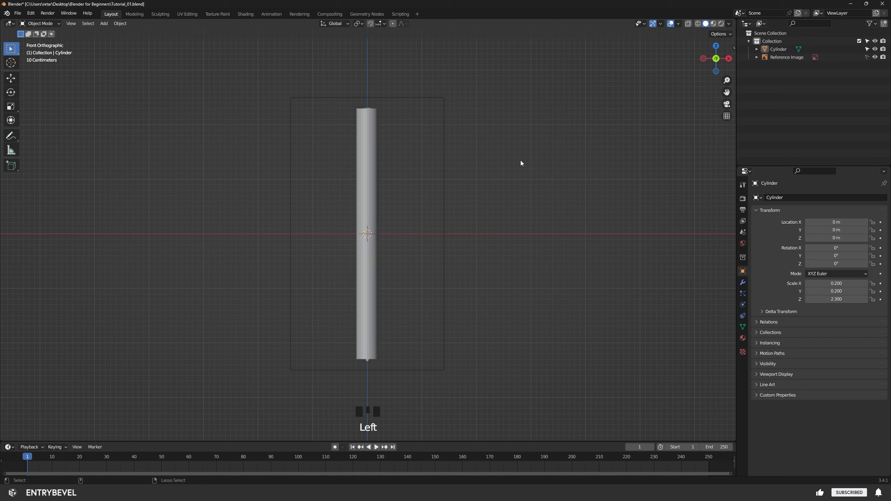
pyautogui.hotkey('ctrl', 'z')
pyautogui.hotkey('ctrl', 'z')
pyautogui.hotkey('ctrl', 'z')
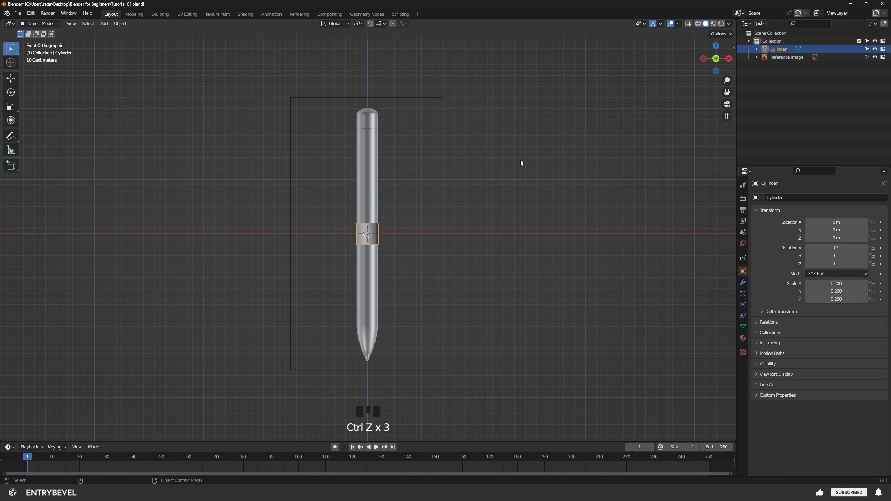
# - Stretch the cylinder along the global Z axis by about 11.6 times to cover the pen's full length
pyautogui.scroll(1, 461, 232)
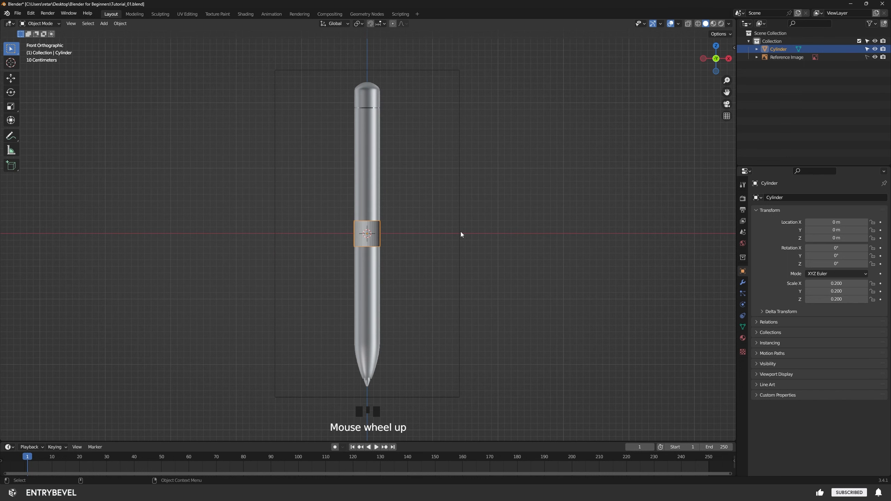
pyautogui.press('s')
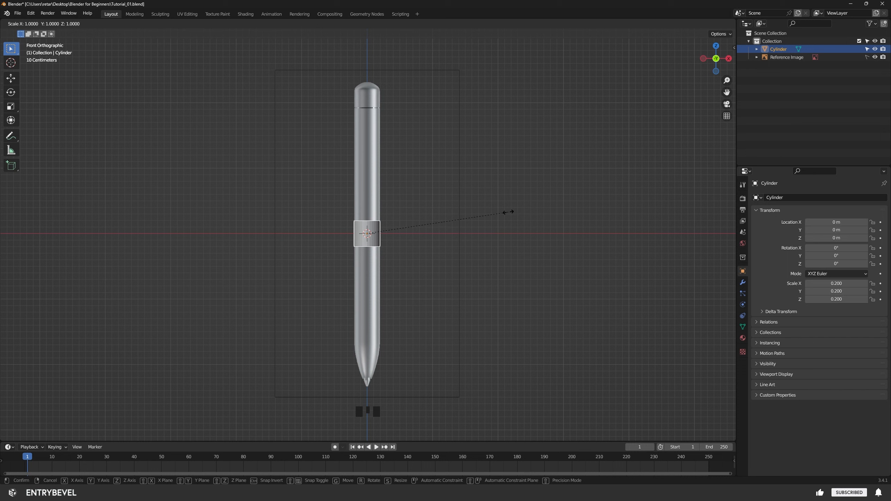
pyautogui.press('z')
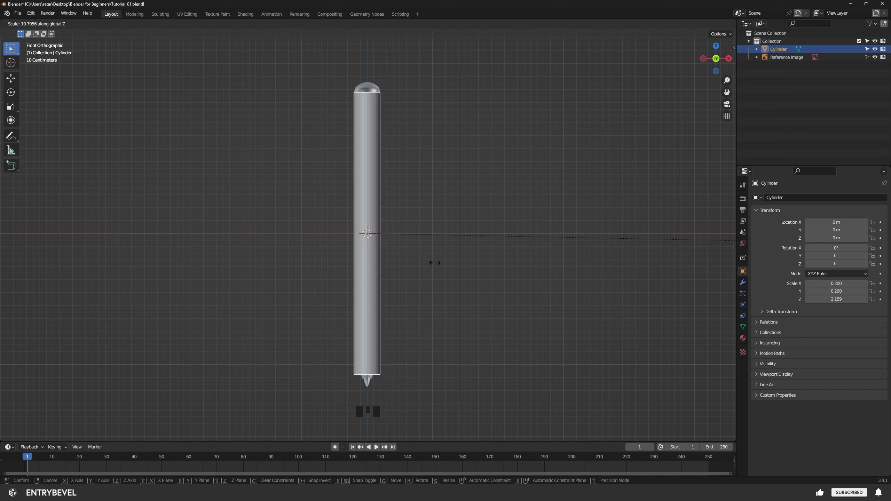
pyautogui.click(552, 265)
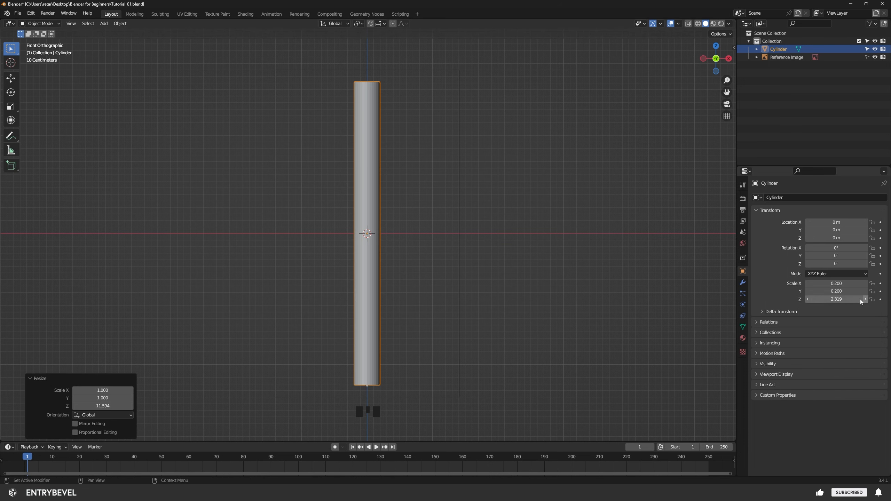
# - Set the cylinder's Z scale to 2.3 and reselect the cylinder in a perspective view
pyautogui.click(843, 299)
pyautogui.write('.3')
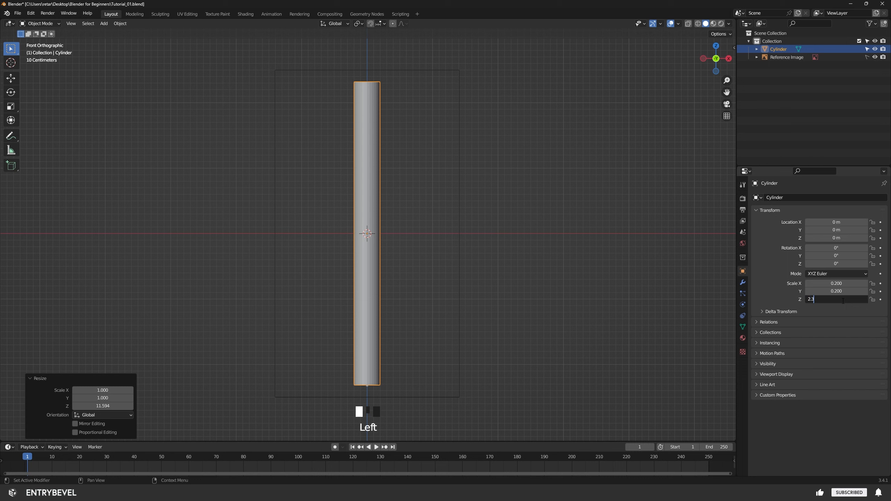
pyautogui.press('Return')
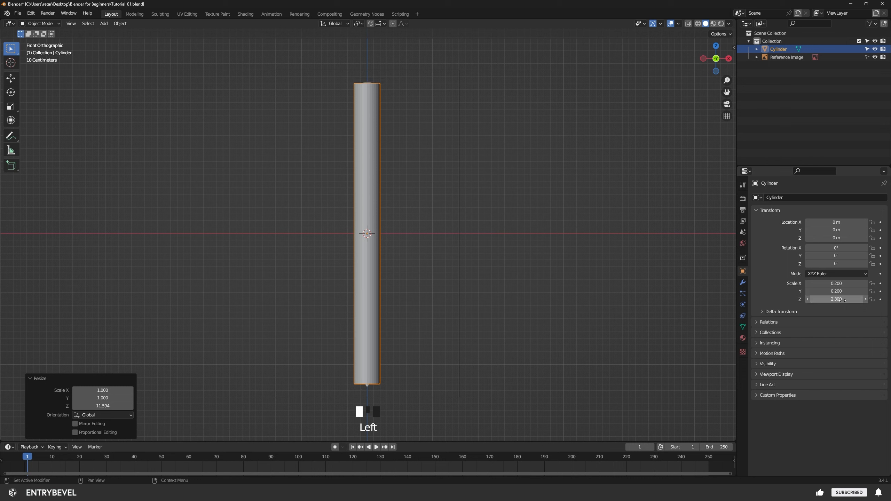
pyautogui.click(507, 256)
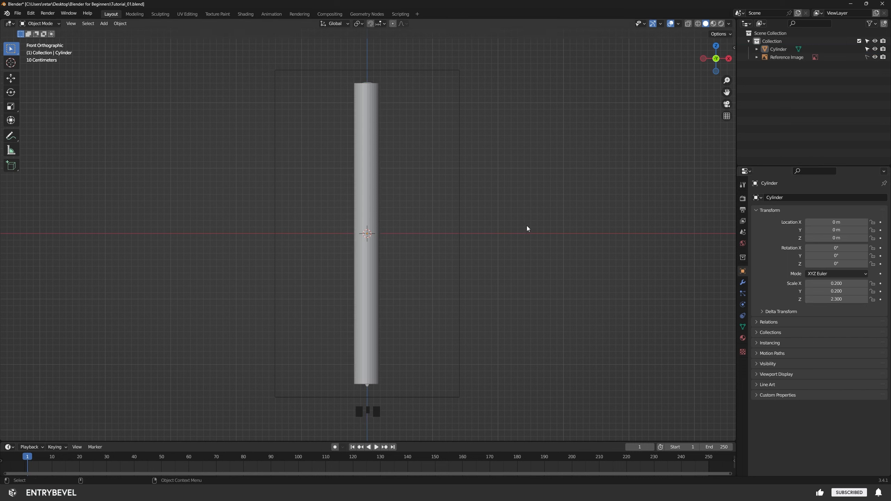
pyautogui.keyDown('alt'); pyautogui.moveTo(547, 220); pyautogui.dragTo(483, 249); pyautogui.keyUp('alt')
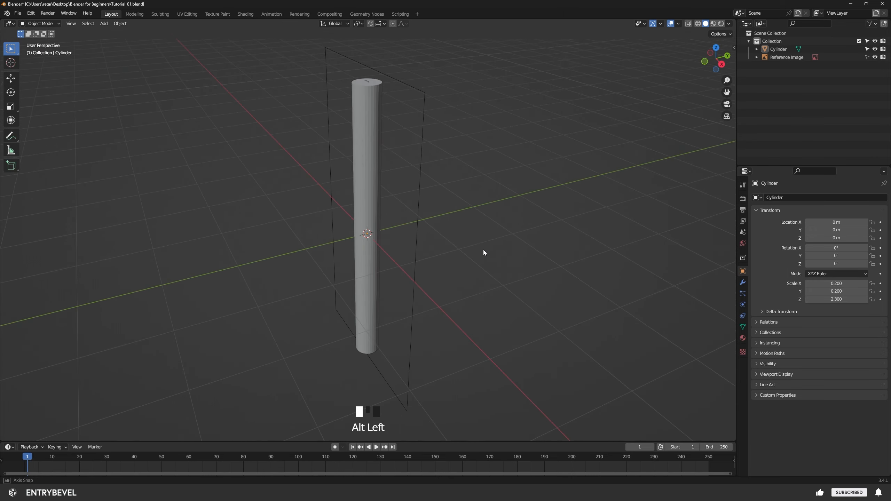
pyautogui.click(367, 151)
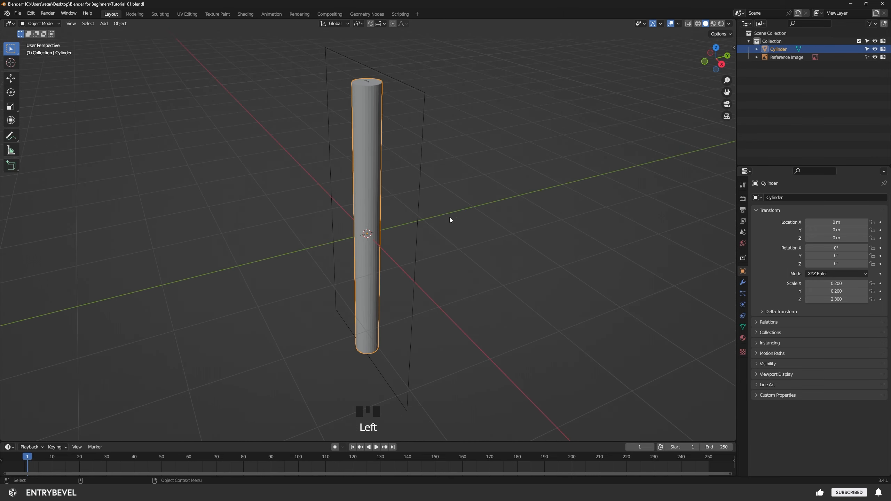
# - Turn on X-ray display so the reference pen shows through the cylinder, and reselect the cylinder
pyautogui.moveTo(467, 262)
pyautogui.keyDown('alt'); pyautogui.mouseDown()
pyautogui.moveTo(469, 281)
pyautogui.moveTo(481, 203)
pyautogui.moveTo(447, 246)
pyautogui.moveTo(470, 260)
pyautogui.moveTo(526, 261)
pyautogui.moveTo(470, 260)
pyautogui.mouseUp(); pyautogui.keyUp('alt')
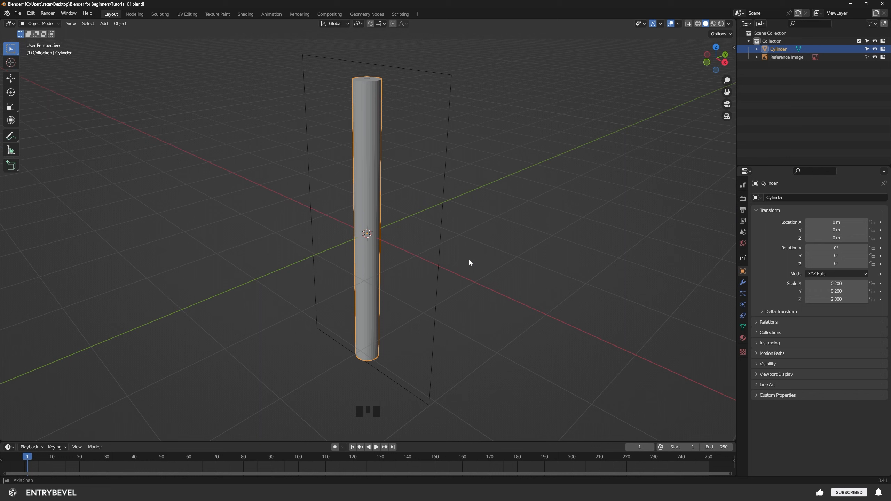
pyautogui.click(687, 24)
pyautogui.keyDown('alt'); pyautogui.moveTo(431, 182); pyautogui.dragTo(396, 218); pyautogui.keyUp('alt')
pyautogui.click(377, 100)
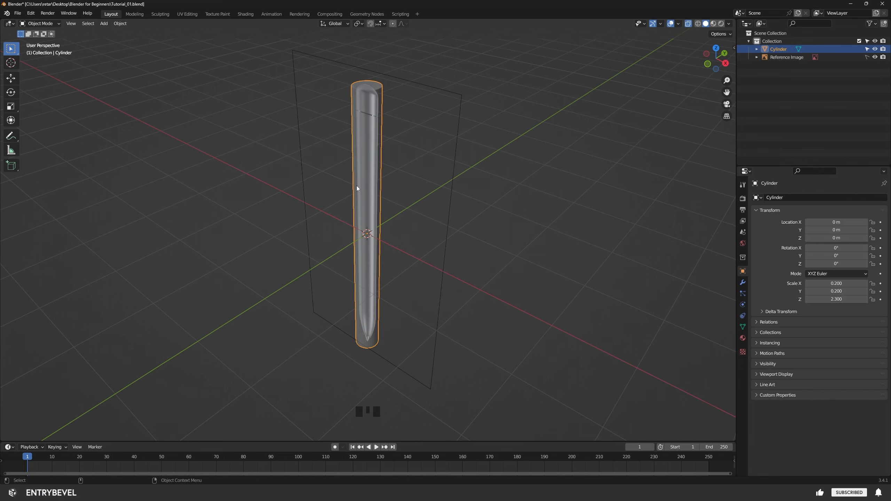
pyautogui.keyDown('alt'); pyautogui.moveTo(430, 174); pyautogui.dragTo(512, 174); pyautogui.keyUp('alt')
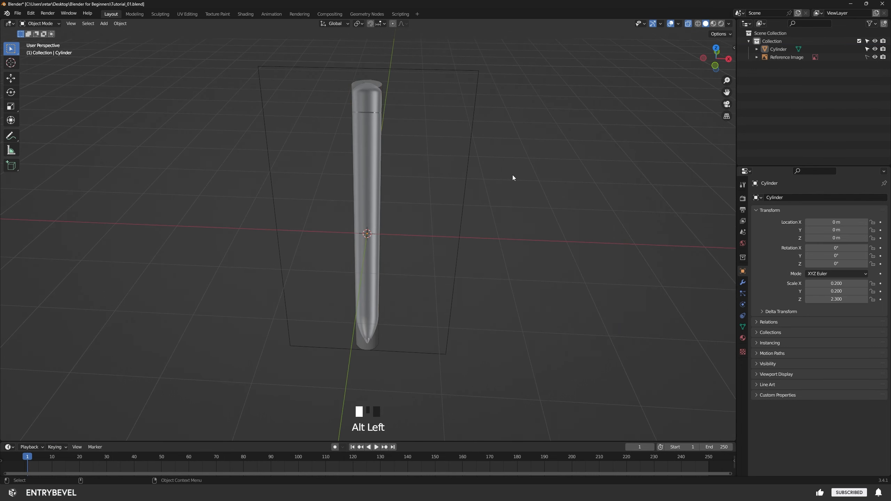
pyautogui.keyDown('alt'); pyautogui.moveTo(506, 230); pyautogui.dragTo(463, 213); pyautogui.keyUp('alt')
pyautogui.click(377, 106)
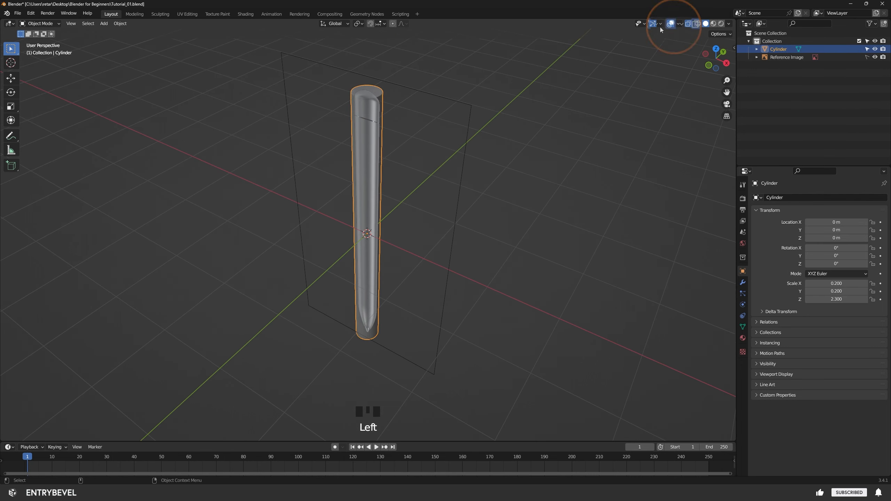
# - Enable the wireframe overlay for the viewport geometry and check the cylinder's edges both selected and deselected
pyautogui.click(678, 24)
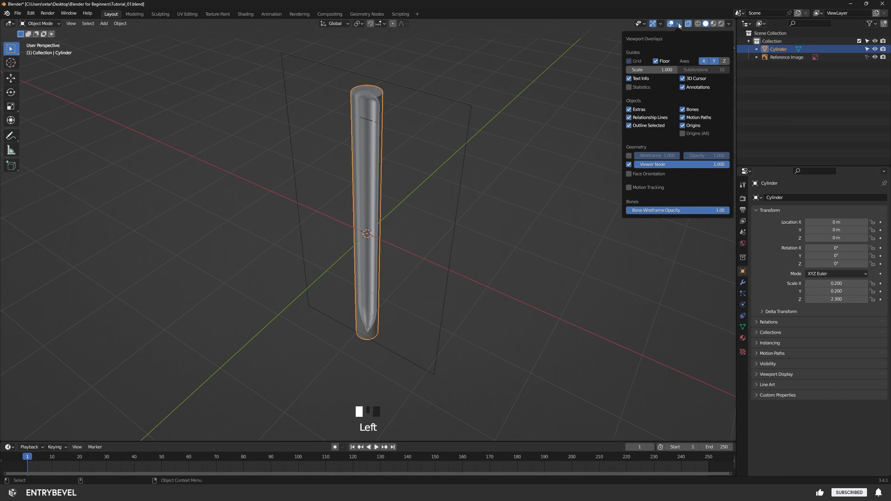
pyautogui.click(629, 156)
pyautogui.click(501, 209)
pyautogui.keyDown('alt'); pyautogui.moveTo(501, 209); pyautogui.dragTo(451, 220); pyautogui.keyUp('alt')
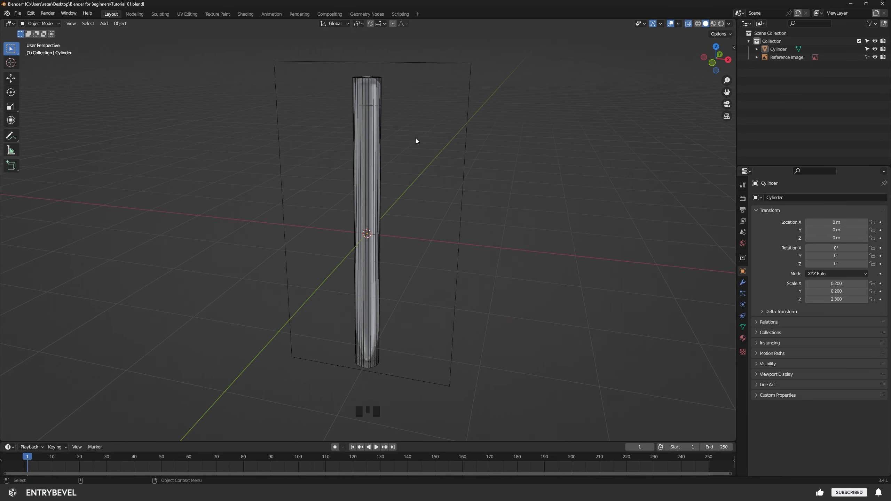
pyautogui.click(372, 173)
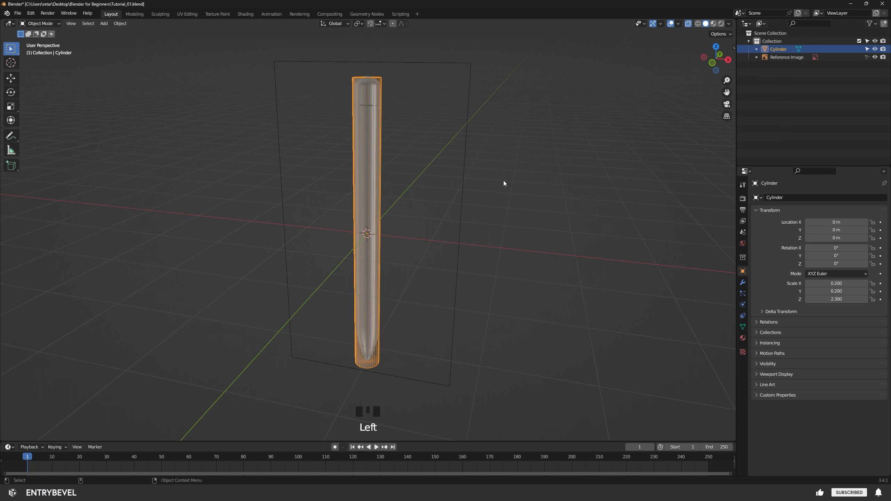
pyautogui.click(503, 180)
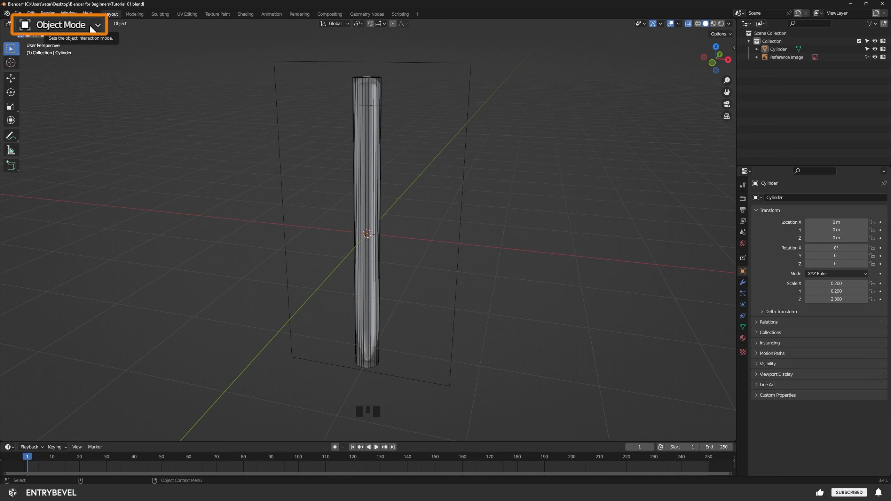
# - Select the cylinder and switch it from Object Mode to Edit Mode
pyautogui.click(368, 167)
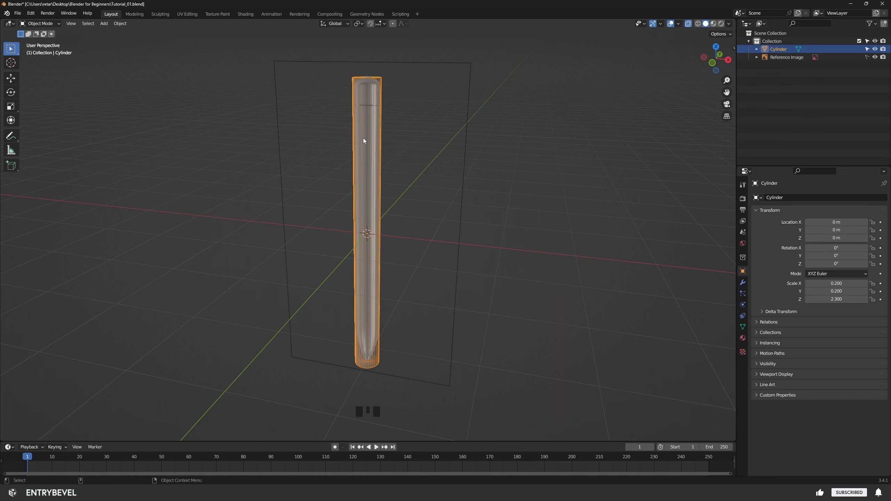
pyautogui.keyDown('alt'); pyautogui.moveTo(423, 129); pyautogui.dragTo(375, 141); pyautogui.keyUp('alt')
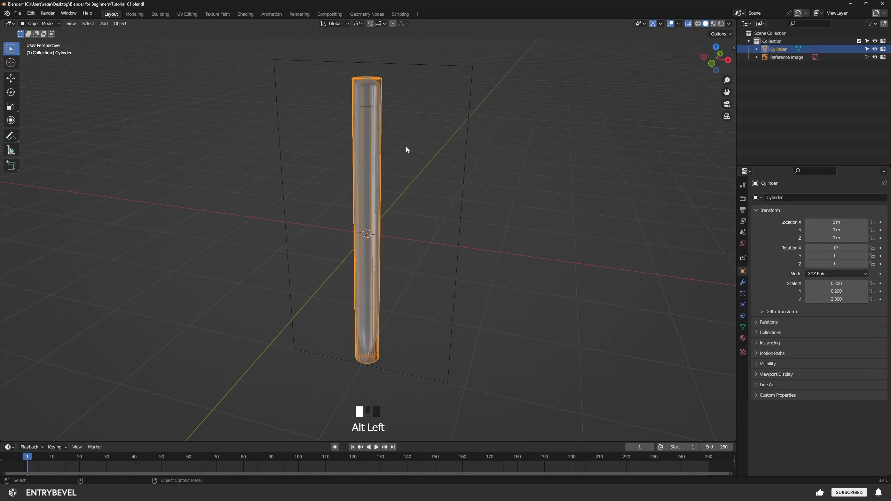
pyautogui.keyDown('alt'); pyautogui.moveTo(435, 180); pyautogui.dragTo(371, 170); pyautogui.keyUp('alt')
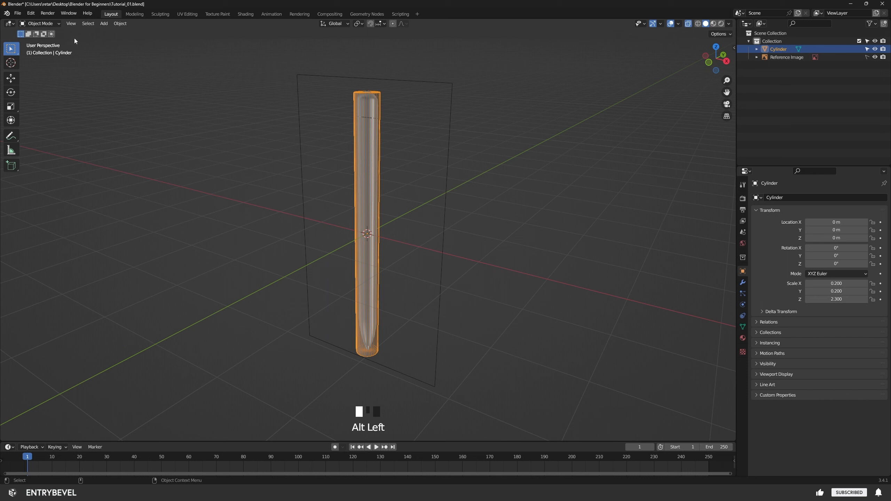
pyautogui.click(47, 26)
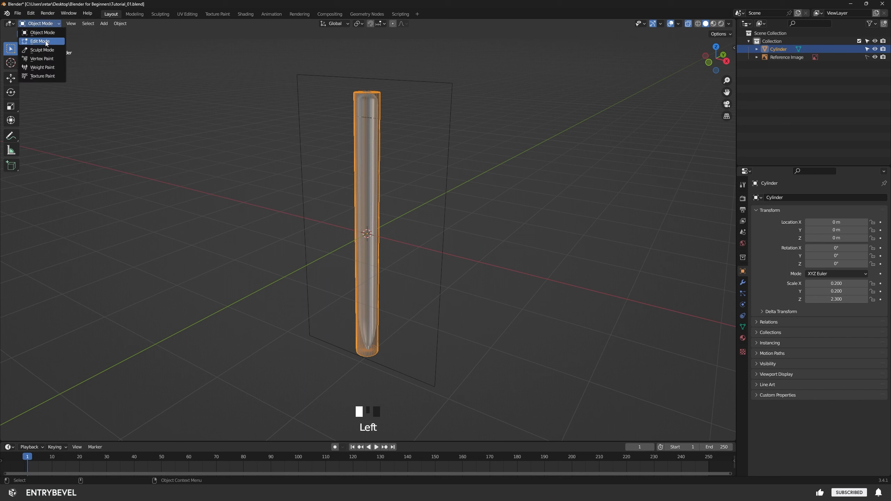
pyautogui.click(40, 41)
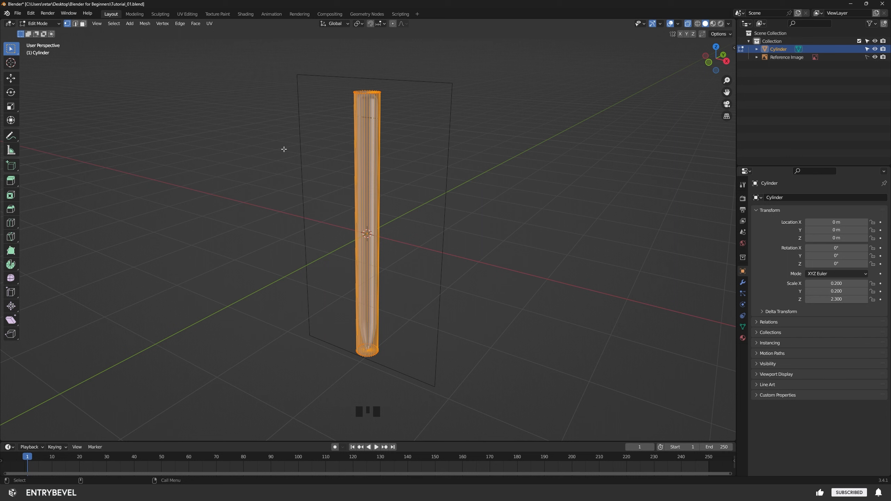
# - Return the cylinder to Object Mode and re-enter Edit Mode
pyautogui.click(51, 24)
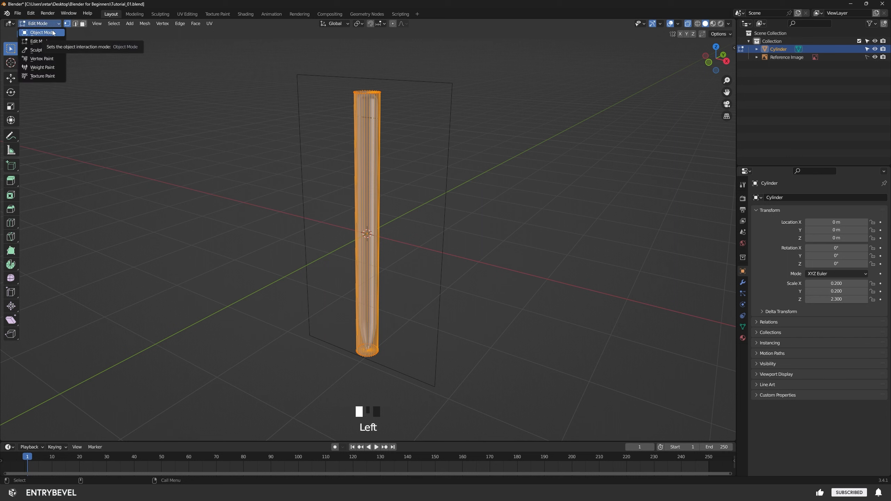
pyautogui.click(53, 33)
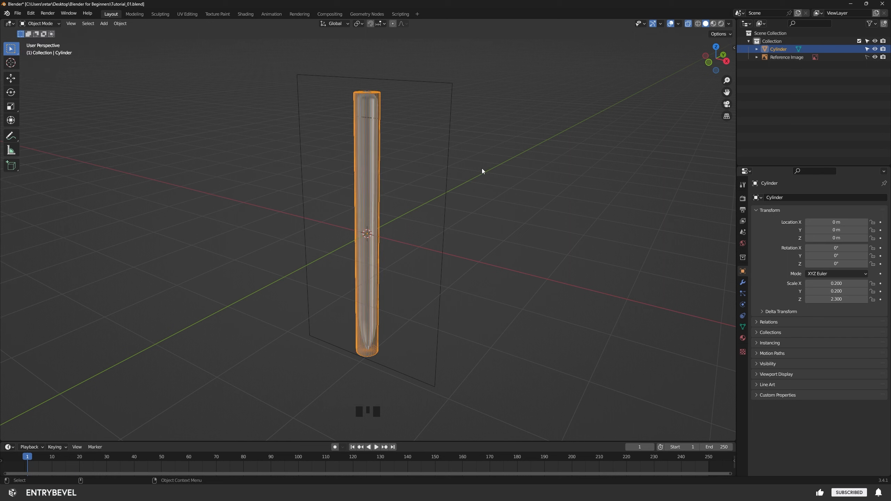
pyautogui.press('Tab')
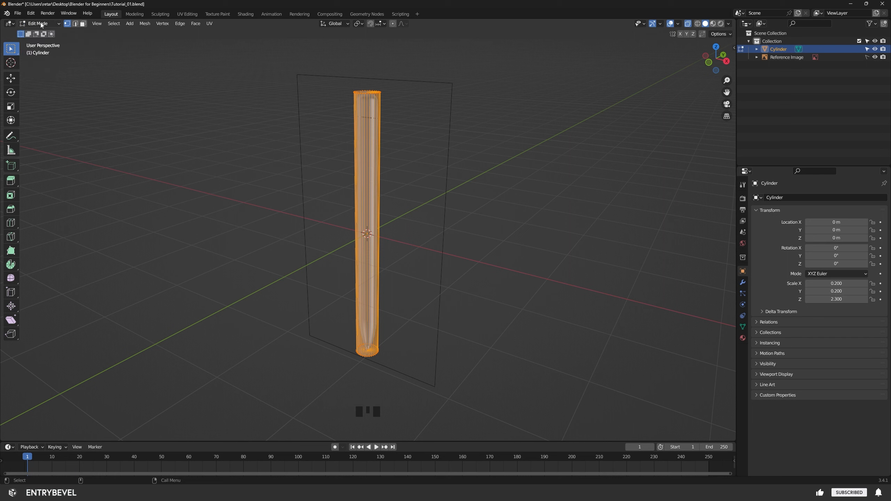
# - Clear the mesh selection and select all vertices at the cylinder's upper end from the front view
pyautogui.click(527, 157)
pyautogui.press('`')
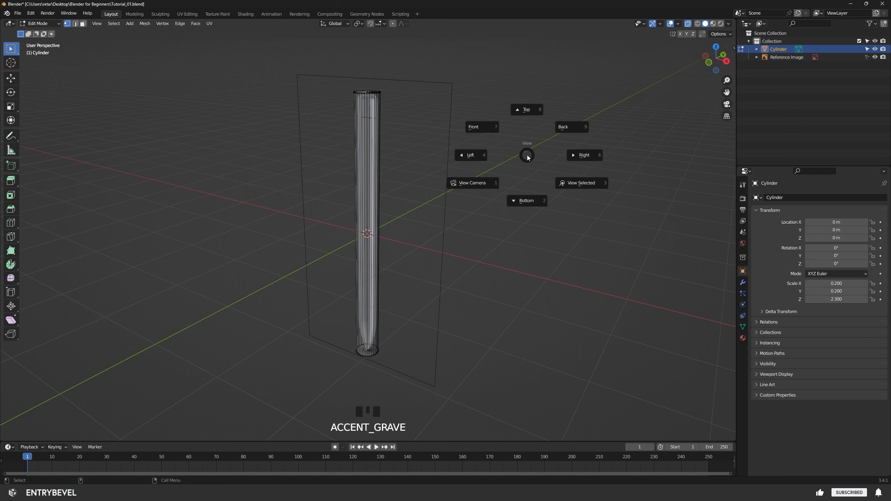
pyautogui.click(492, 128)
pyautogui.moveTo(313, 75); pyautogui.dragTo(428, 137)
pyautogui.keyDown('alt'); pyautogui.moveTo(428, 137); pyautogui.dragTo(440, 291, button='middle'); pyautogui.keyUp('alt')
pyautogui.keyDown('alt'); pyautogui.moveTo(403, 251); pyautogui.dragTo(487, 237, button='right'); pyautogui.keyUp('alt')
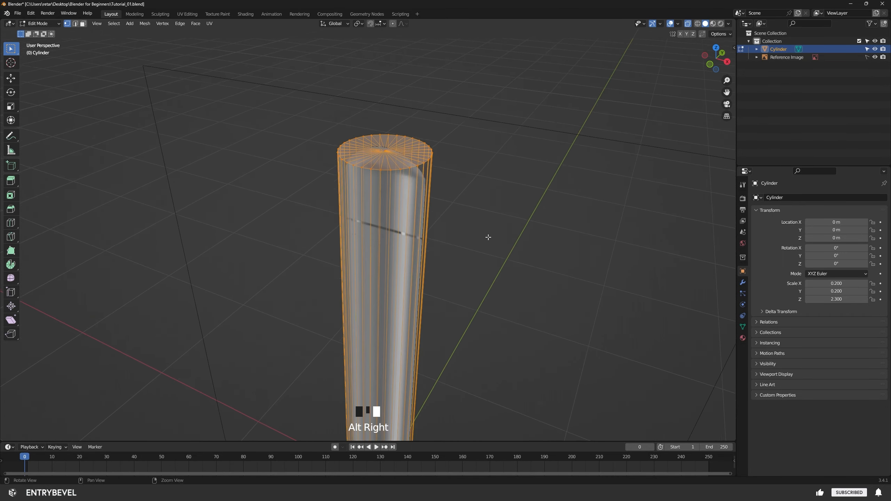
# - Try selecting the upper rim's vertices as an area and one by one, and clear the selection
pyautogui.keyDown('alt'); pyautogui.moveTo(459, 215); pyautogui.dragTo(449, 257, button='middle'); pyautogui.keyUp('alt')
pyautogui.keyDown('alt'); pyautogui.moveTo(449, 257); pyautogui.dragTo(442, 185); pyautogui.keyUp('alt')
pyautogui.moveTo(281, 141); pyautogui.dragTo(461, 222)
pyautogui.click(440, 183)
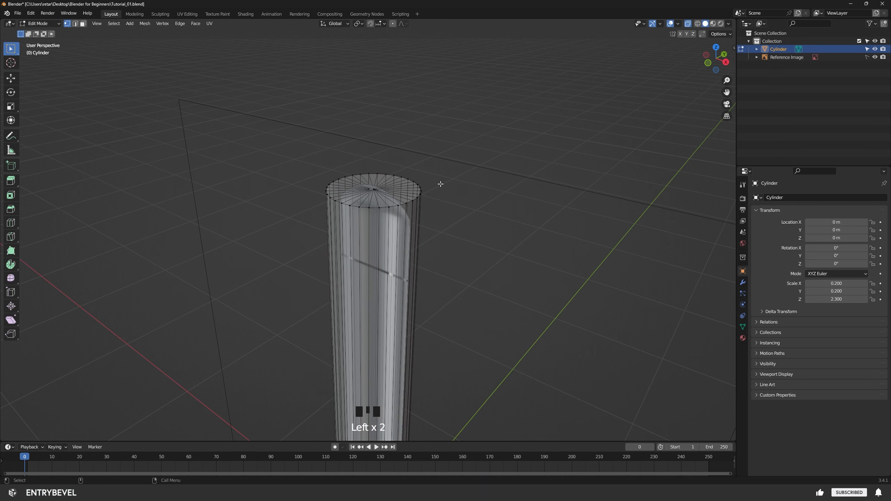
pyautogui.click(432, 176)
pyautogui.moveTo(291, 148); pyautogui.dragTo(487, 252)
pyautogui.click(485, 193)
pyautogui.click(420, 192)
pyautogui.click(408, 180)
pyautogui.click(338, 187)
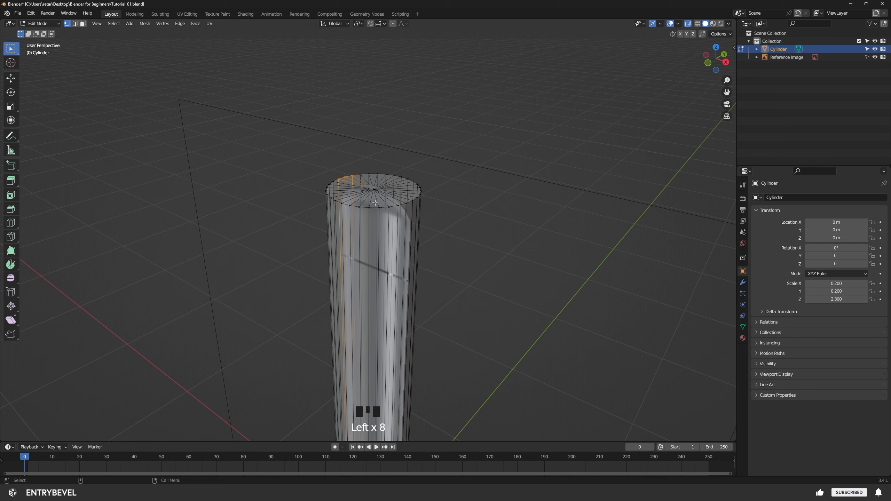
pyautogui.click(475, 235)
# - Switch to edge select mode and try selecting individual edges around the cylinder's upper rim
pyautogui.click(66, 24)
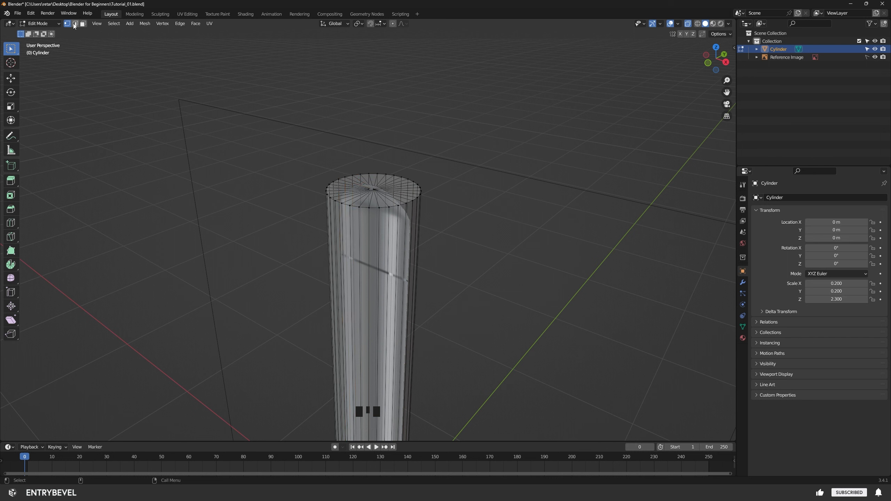
pyautogui.click(76, 24)
pyautogui.scroll(3, 463, 216)
pyautogui.click(456, 219)
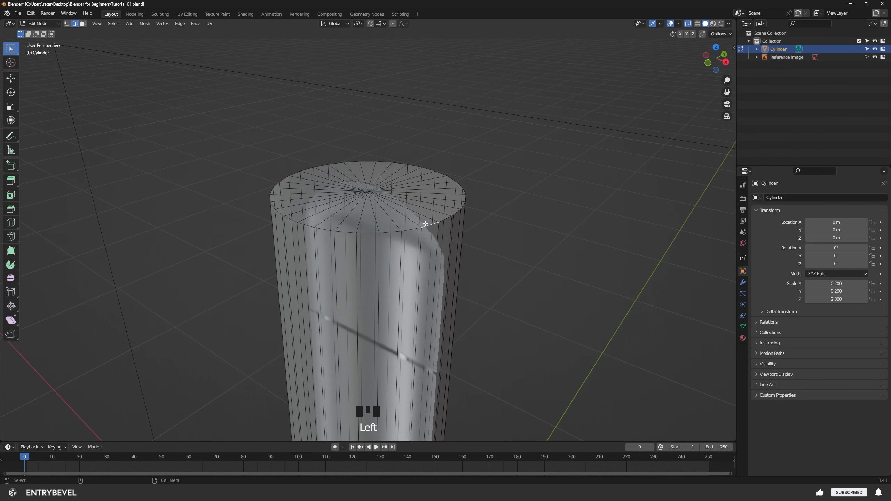
pyautogui.click(436, 224)
pyautogui.click(448, 222)
pyautogui.click(452, 216)
pyautogui.click(458, 211)
pyautogui.click(441, 207)
pyautogui.click(442, 206)
# - Switch to face select mode, try selecting individual cap and side faces, and clear the selection
pyautogui.click(83, 24)
pyautogui.click(369, 220)
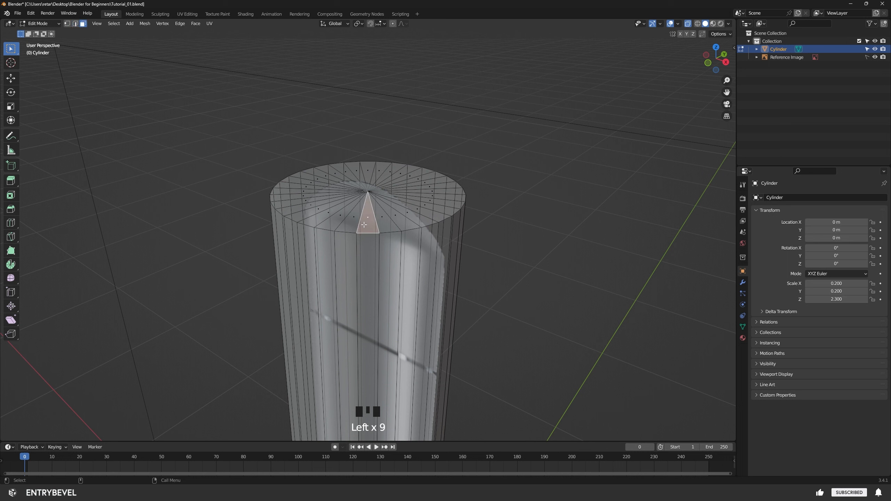
pyautogui.click(395, 230)
pyautogui.click(420, 267)
pyautogui.click(366, 274)
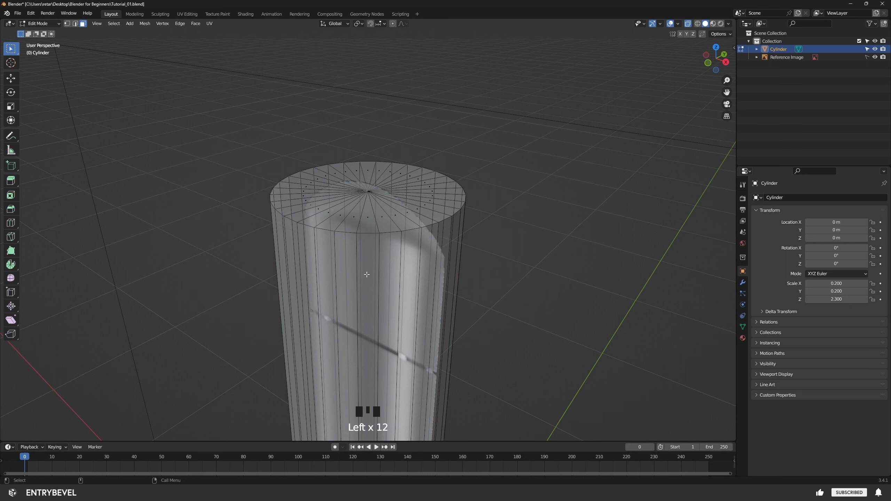
pyautogui.click(451, 193)
pyautogui.click(417, 176)
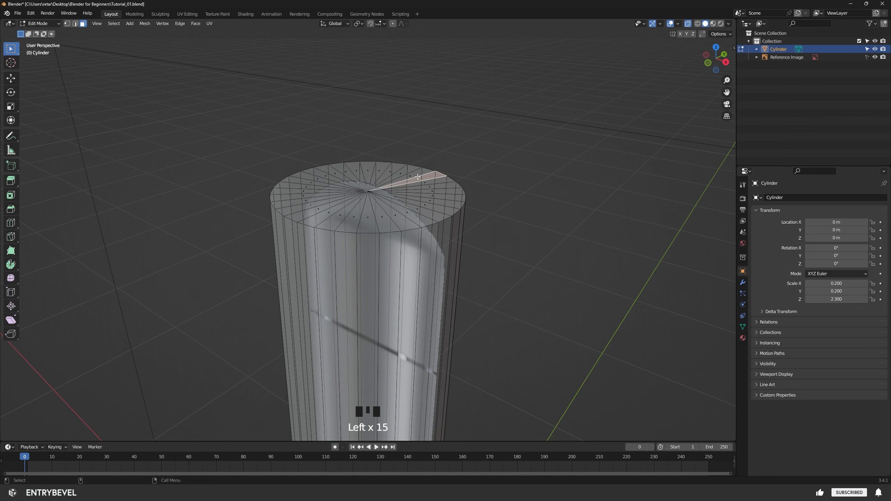
pyautogui.click(246, 136)
# - Cycle through vertex, edge and face select modes and finish in vertex select mode
pyautogui.moveTo(66, 35); pyautogui.dragTo(80, 56, button='middle')
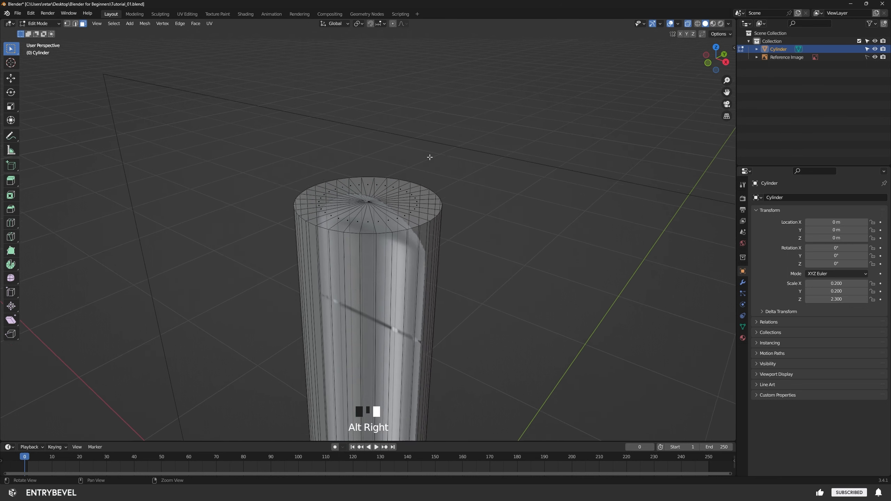
pyautogui.click(66, 23)
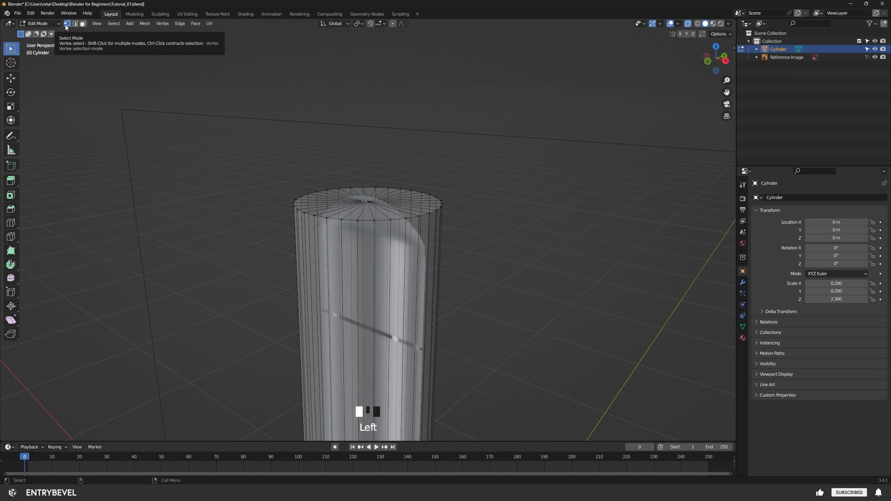
pyautogui.press('1')
pyautogui.press('2')
pyautogui.press('3')
pyautogui.press('1')
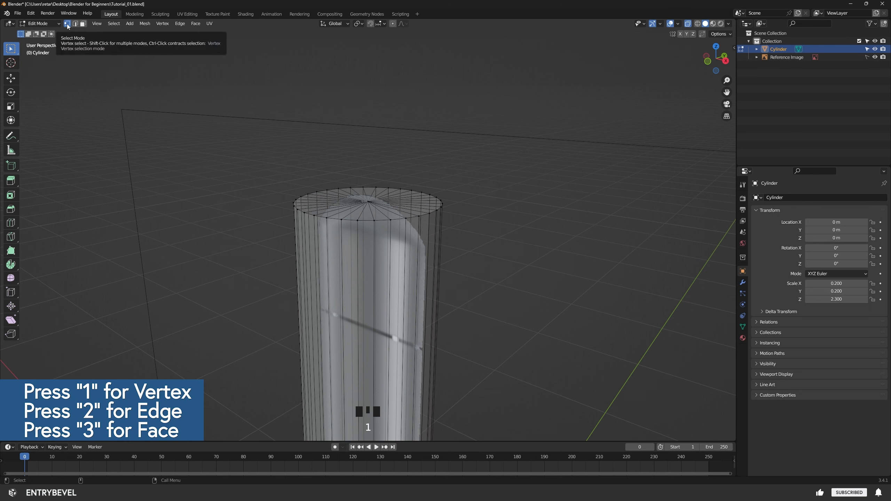
pyautogui.press('2')
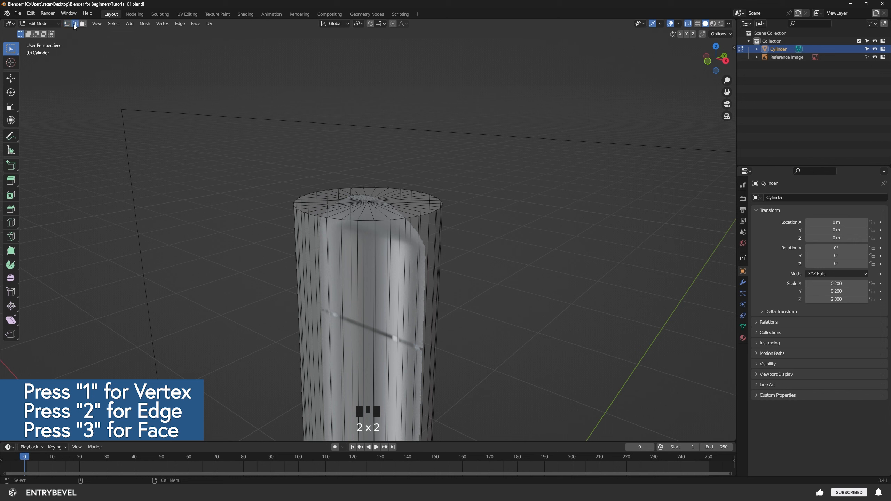
pyautogui.press('3')
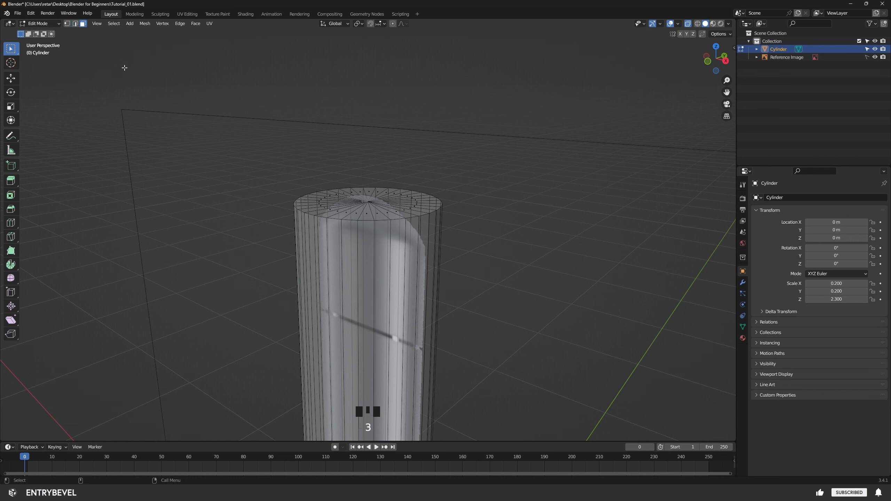
pyautogui.press('1')
# - In front view, add one loop cut around the cylinder and slide it up to the reference pen's upper seam, at a factor of about -0.841
pyautogui.keyDown('alt'); pyautogui.moveTo(511, 173); pyautogui.dragTo(470, 168); pyautogui.keyUp('alt')
pyautogui.press('`')
pyautogui.click(422, 141)
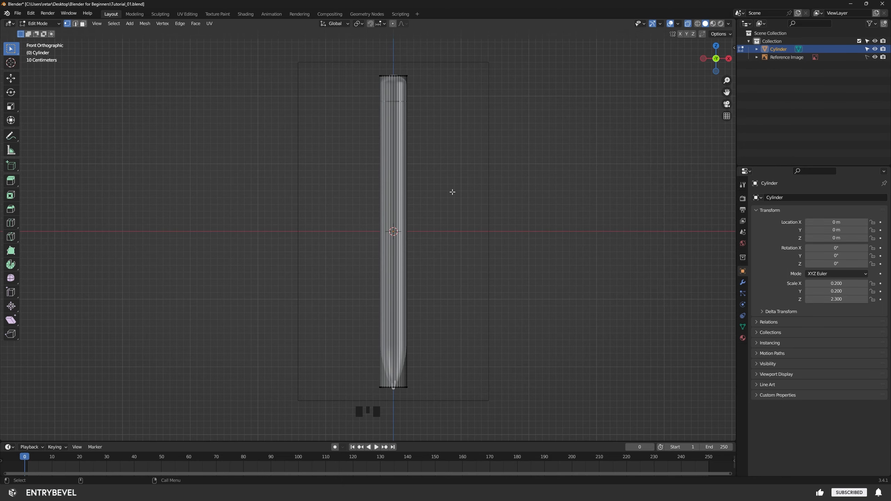
pyautogui.click(381, 108)
pyautogui.keyDown('alt'); pyautogui.middleClick(454, 229); pyautogui.keyUp('alt')
pyautogui.keyDown('alt'); pyautogui.middleClick(436, 217); pyautogui.keyUp('alt')
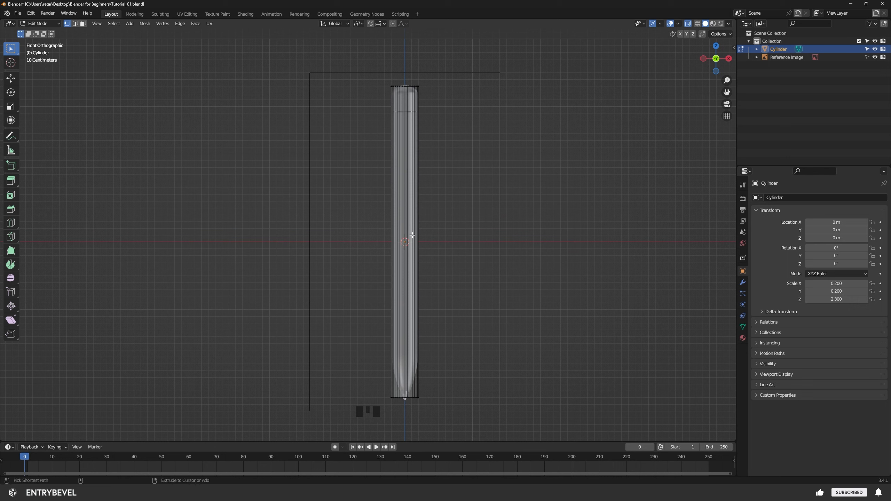
pyautogui.hotkey('ctrl', 'r')
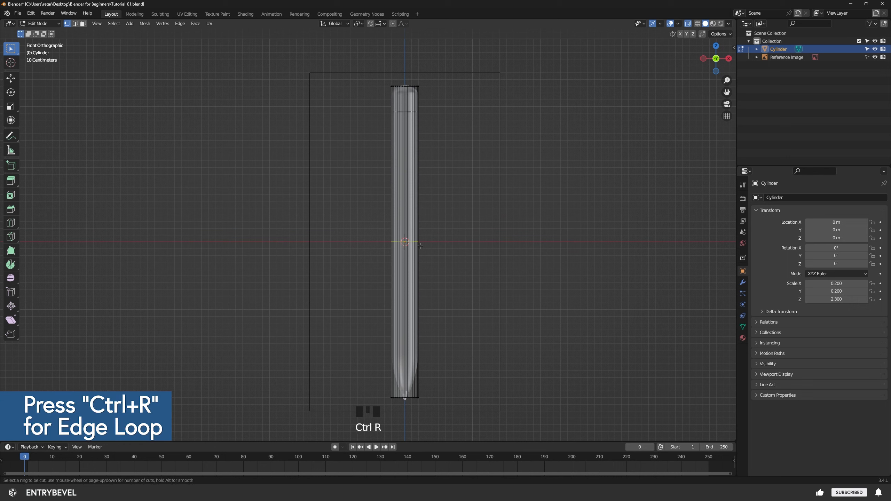
pyautogui.click(441, 247)
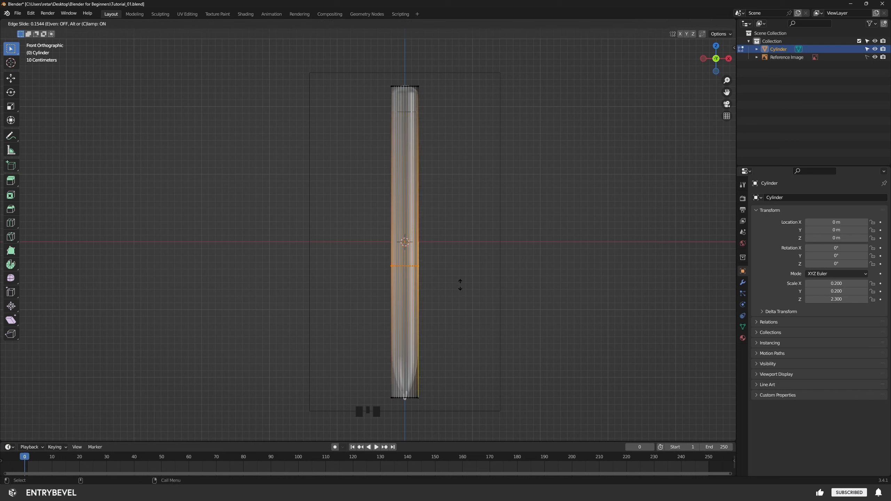
pyautogui.click(429, 129)
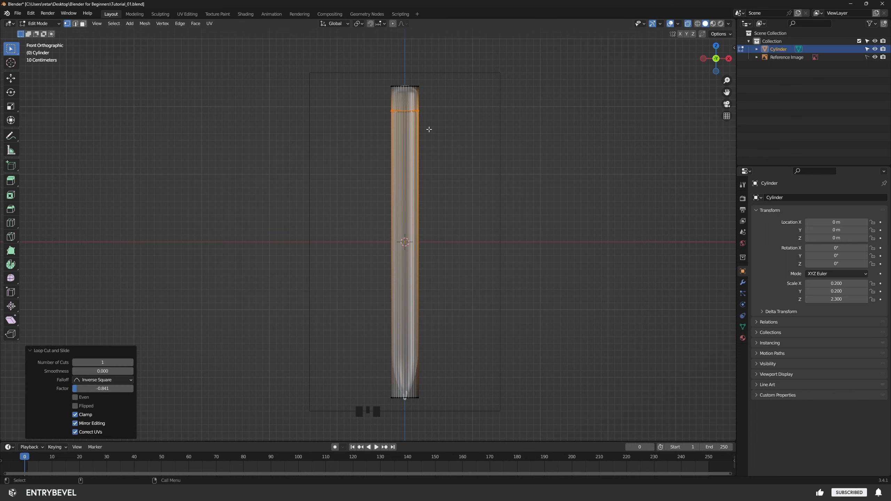
# - Clear the selection and examine how the new edge loop lines up with the reference pen's upper seam
pyautogui.click(437, 125)
pyautogui.scroll(3, 437, 126)
pyautogui.keyDown('alt'); pyautogui.moveTo(491, 162); pyautogui.dragTo(450, 342, button='middle'); pyautogui.keyUp('alt')
pyautogui.keyDown('alt'); pyautogui.moveTo(450, 341); pyautogui.dragTo(415, 302, button='right'); pyautogui.keyUp('alt')
pyautogui.keyDown('alt'); pyautogui.moveTo(415, 302); pyautogui.dragTo(455, 300, button='middle'); pyautogui.keyUp('alt')
pyautogui.keyDown('alt'); pyautogui.moveTo(455, 300); pyautogui.dragTo(559, 302, button='right'); pyautogui.keyUp('alt')
pyautogui.keyDown('alt'); pyautogui.moveTo(559, 302); pyautogui.dragTo(523, 294, button='middle'); pyautogui.keyUp('alt')
pyautogui.keyDown('alt'); pyautogui.moveTo(523, 295); pyautogui.dragTo(503, 288, button='right'); pyautogui.keyUp('alt')
pyautogui.keyDown('alt'); pyautogui.moveTo(503, 289); pyautogui.dragTo(465, 292, button='middle'); pyautogui.keyUp('alt')
pyautogui.keyDown('alt'); pyautogui.moveTo(465, 292); pyautogui.dragTo(453, 306, button='right'); pyautogui.keyUp('alt')
pyautogui.keyDown('alt'); pyautogui.moveTo(454, 306); pyautogui.dragTo(479, 190, button='middle'); pyautogui.keyUp('alt')
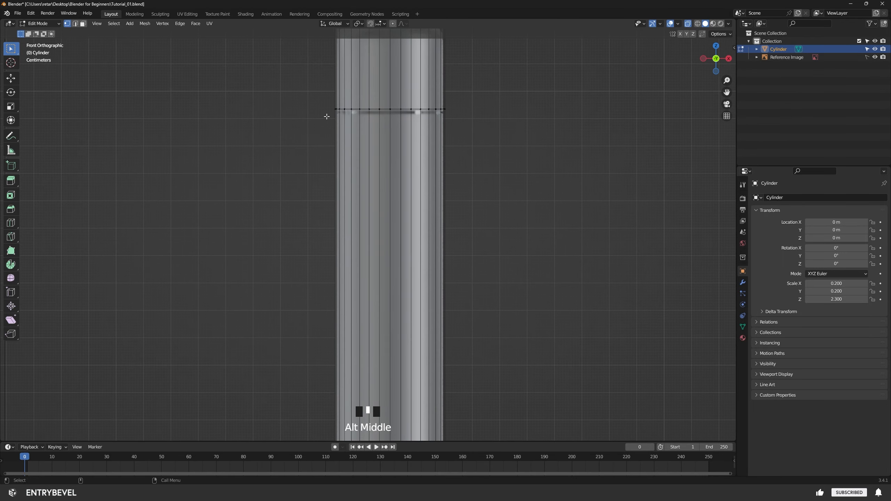
pyautogui.scroll(-3, 503, 256)
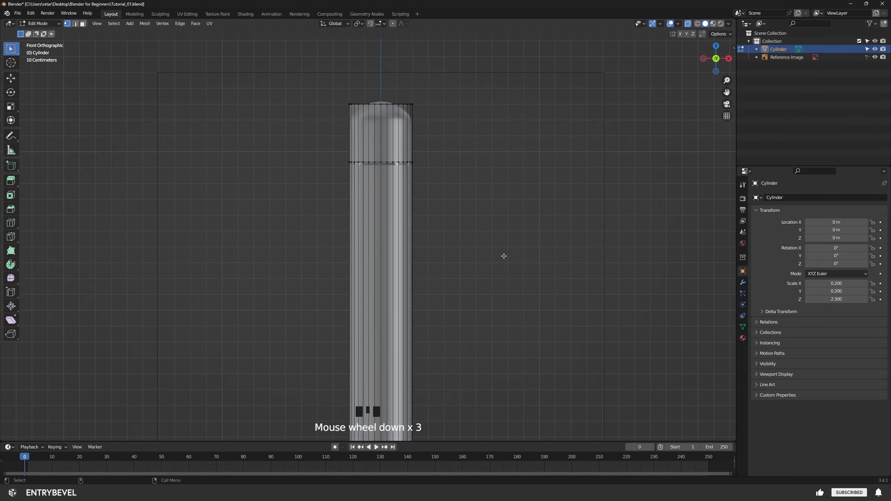
# - Add one loop cut below the existing upper loop and slide it up to the seam's lower edge, at a factor of about -0.987
pyautogui.scroll(-3, 455, 265)
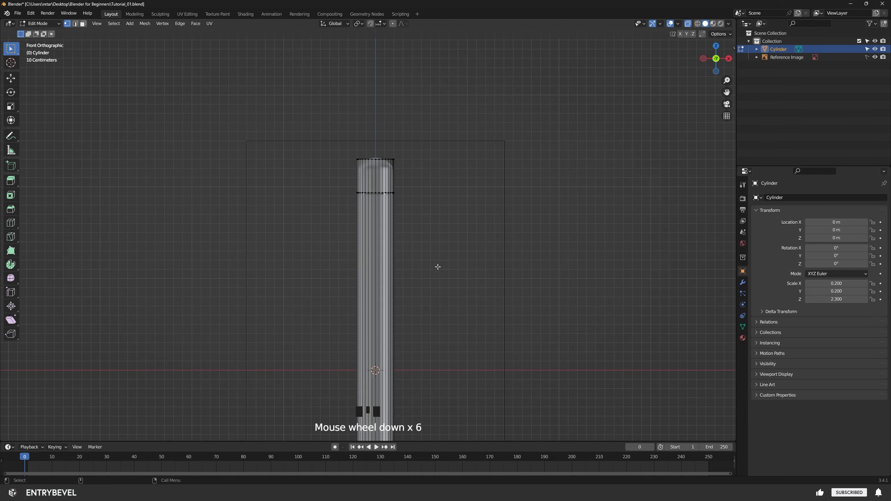
pyautogui.hotkey('ctrl', 'r')
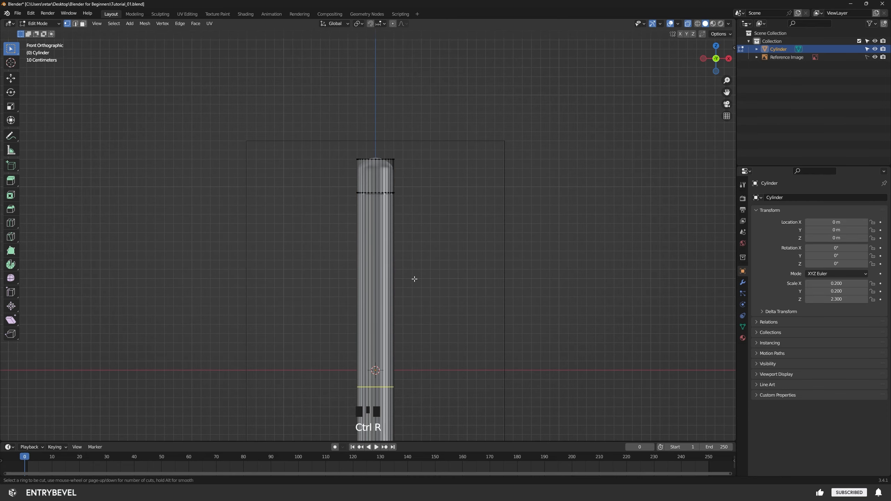
pyautogui.click(420, 343)
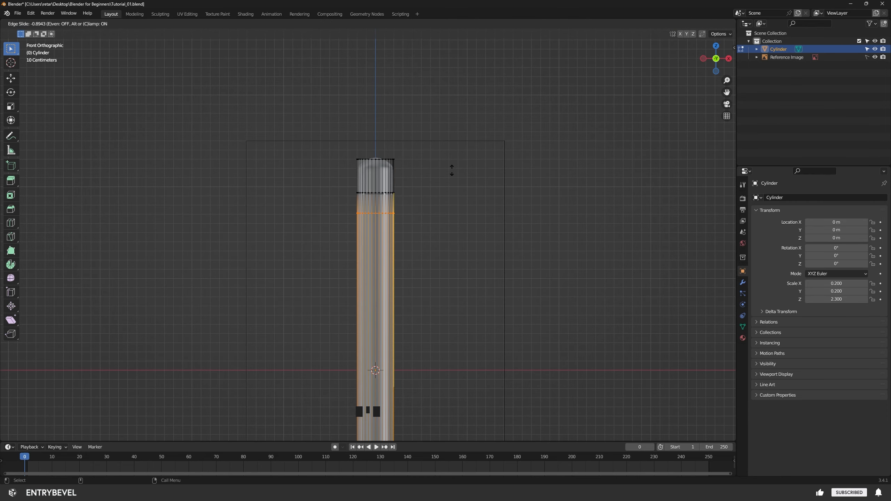
pyautogui.click(449, 152)
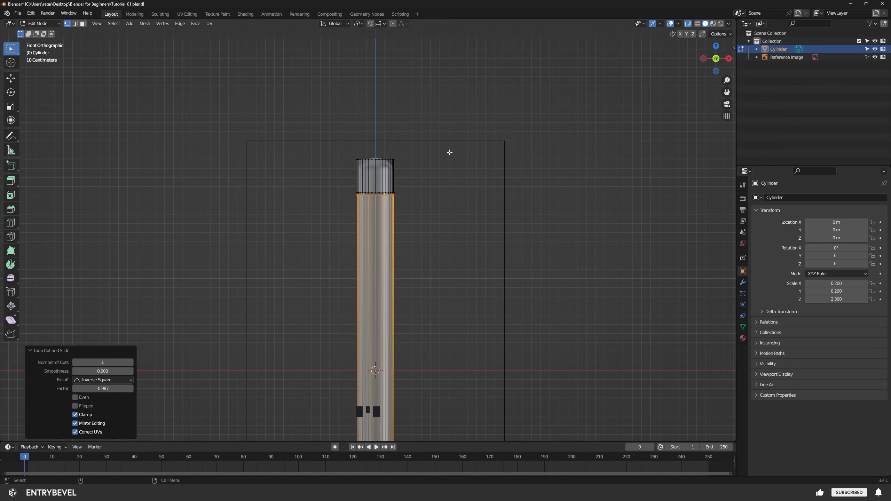
pyautogui.click(435, 214)
# - Add one loop cut around the cylinder and slide it down to where the reference pen starts tapering toward its tip
pyautogui.scroll(1, 402, 403)
pyautogui.keyDown('alt'); pyautogui.moveTo(402, 403); pyautogui.dragTo(429, 304, button='middle'); pyautogui.keyUp('alt')
pyautogui.keyDown('alt'); pyautogui.middleClick(421, 404); pyautogui.keyUp('alt')
pyautogui.keyDown('alt'); pyautogui.middleClick(389, 386); pyautogui.keyUp('alt')
pyautogui.scroll(5, 428, 281)
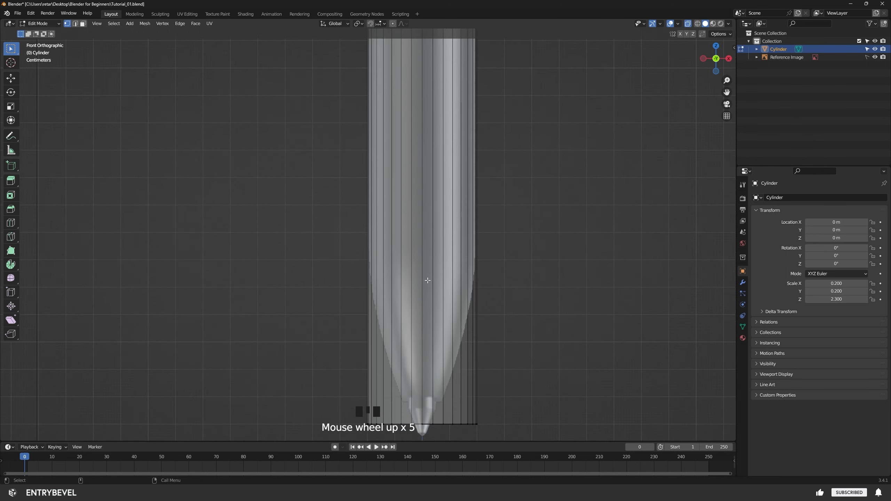
pyautogui.keyDown('alt'); pyautogui.middleClick(428, 281); pyautogui.keyUp('alt')
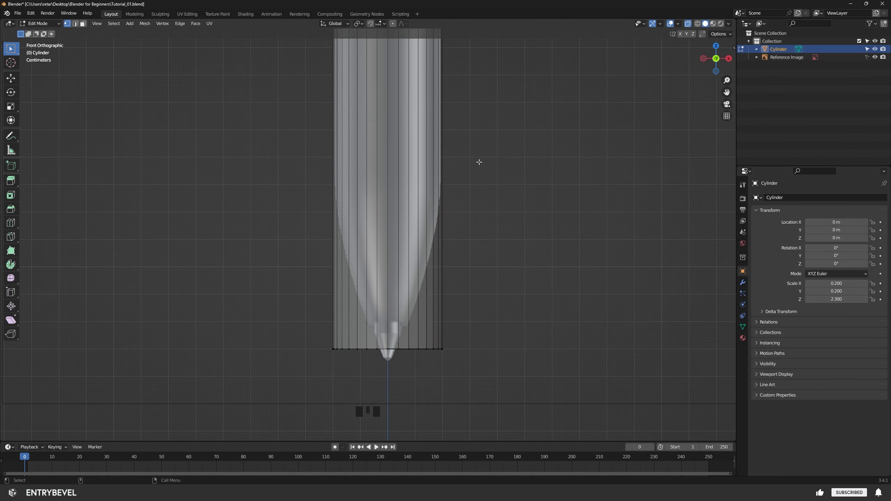
pyautogui.scroll(-7, 466, 162)
pyautogui.keyDown('alt'); pyautogui.middleClick(439, 245); pyautogui.keyUp('alt')
pyautogui.hotkey('ctrl', 'r')
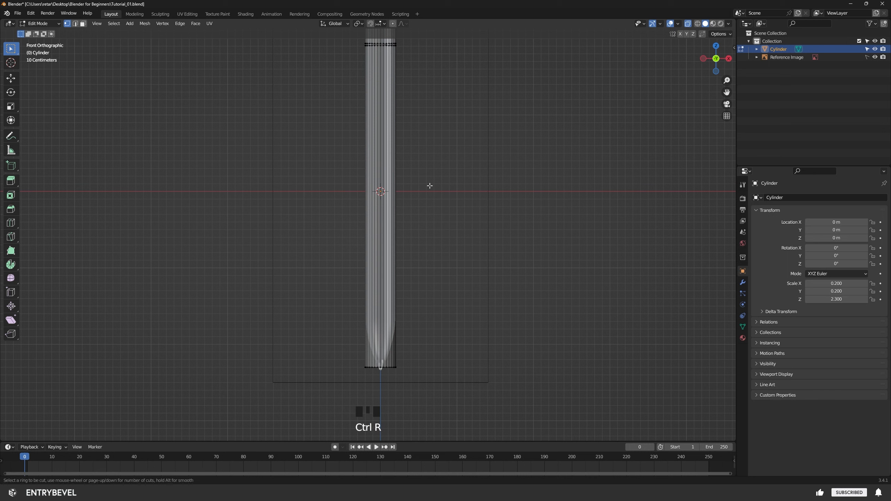
pyautogui.click(405, 203)
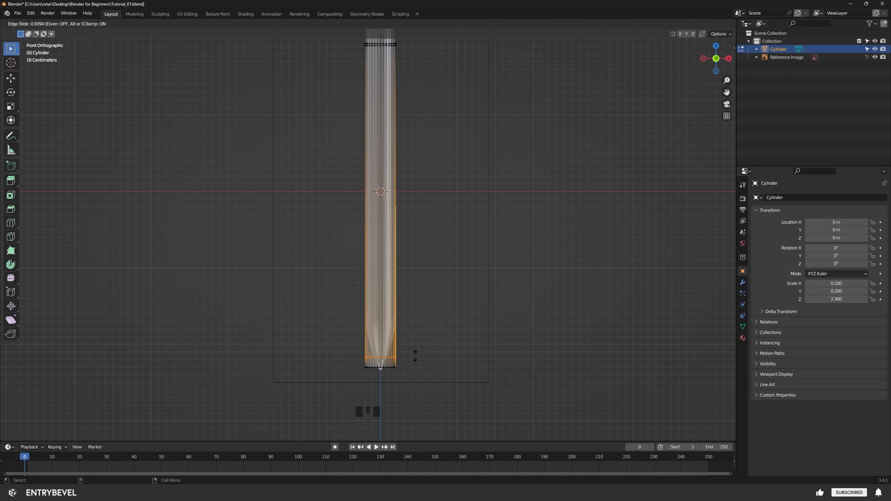
pyautogui.click(417, 310)
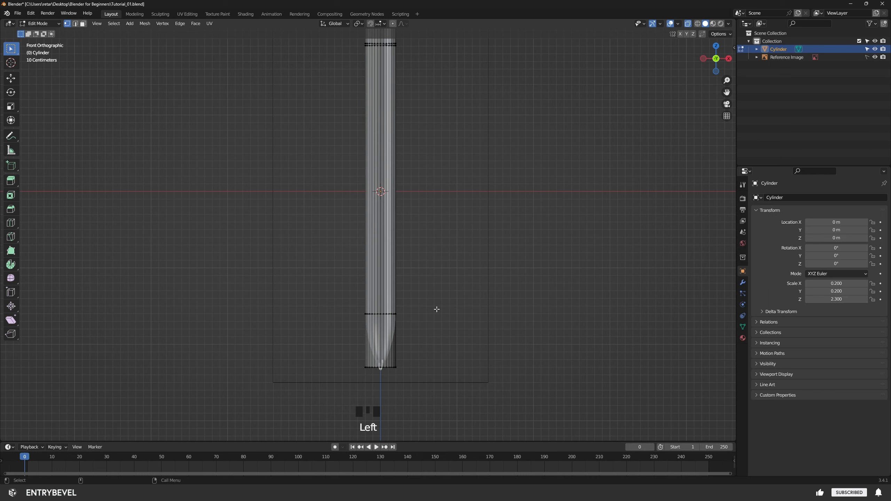
# - Box-select the top rim, the loop below the seam and the bottom rim in turn, and clear the selection
pyautogui.keyDown('alt'); pyautogui.middleClick(425, 99); pyautogui.keyUp('alt')
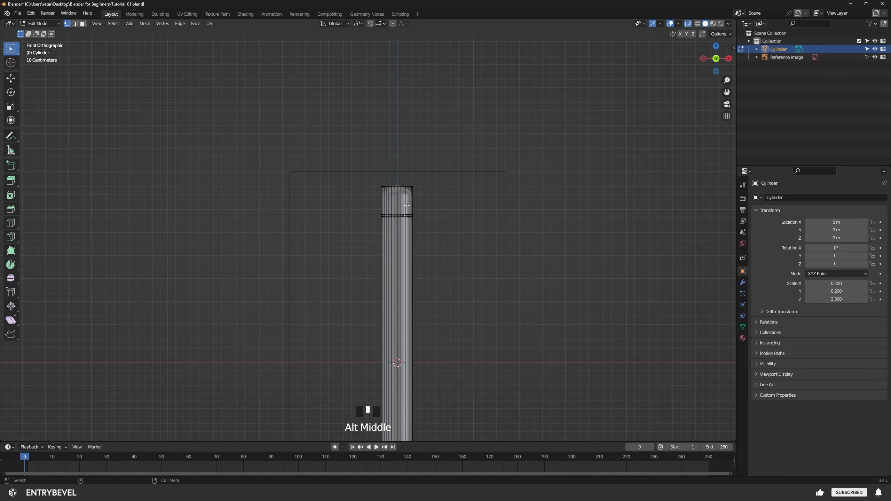
pyautogui.scroll(5, 478, 219)
pyautogui.scroll(5, 521, 219)
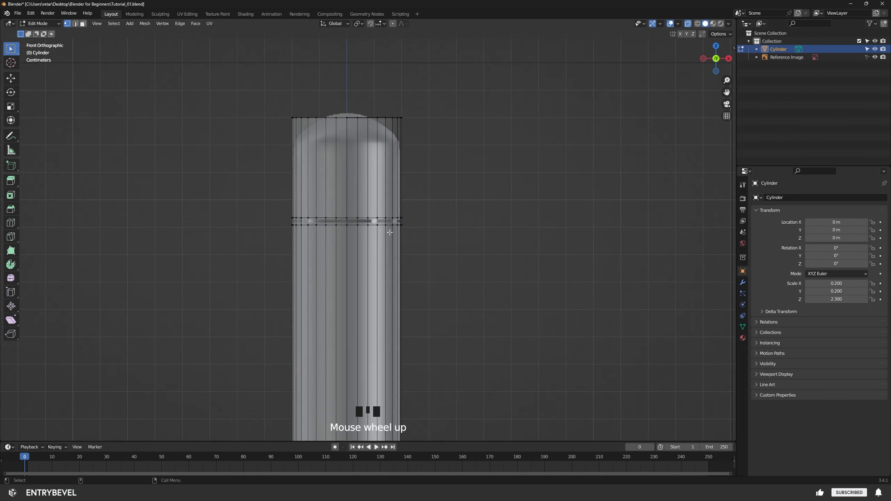
pyautogui.keyDown('alt'); pyautogui.middleClick(501, 256); pyautogui.keyUp('alt')
pyautogui.scroll(-1, 397, 126)
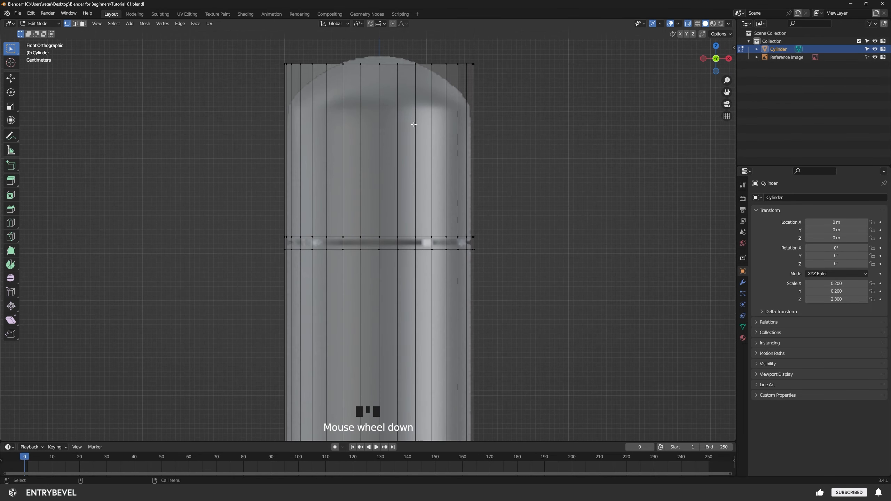
pyautogui.moveTo(505, 53); pyautogui.dragTo(227, 132)
pyautogui.moveTo(219, 213); pyautogui.dragTo(214, 295)
pyautogui.scroll(-7, 418, 325)
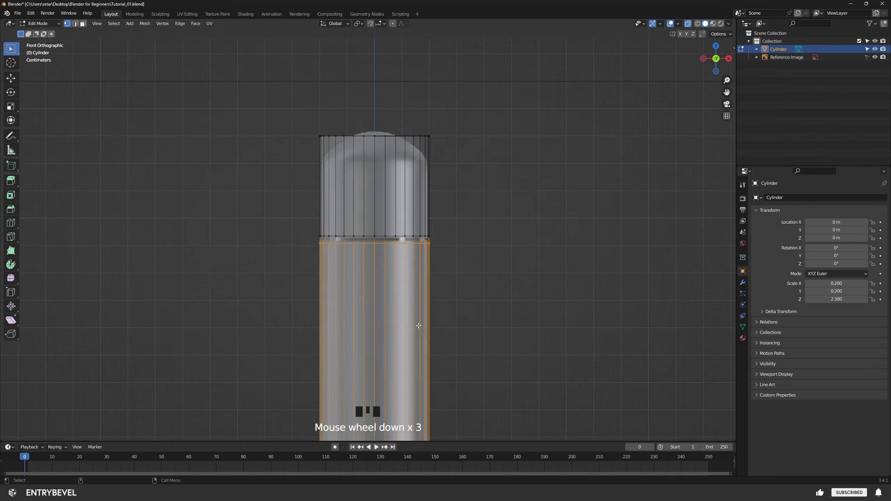
pyautogui.keyDown('alt'); pyautogui.middleClick(415, 369); pyautogui.keyUp('alt')
pyautogui.keyDown('alt'); pyautogui.middleClick(406, 258); pyautogui.keyUp('alt')
pyautogui.keyDown('alt'); pyautogui.middleClick(406, 257); pyautogui.keyUp('alt')
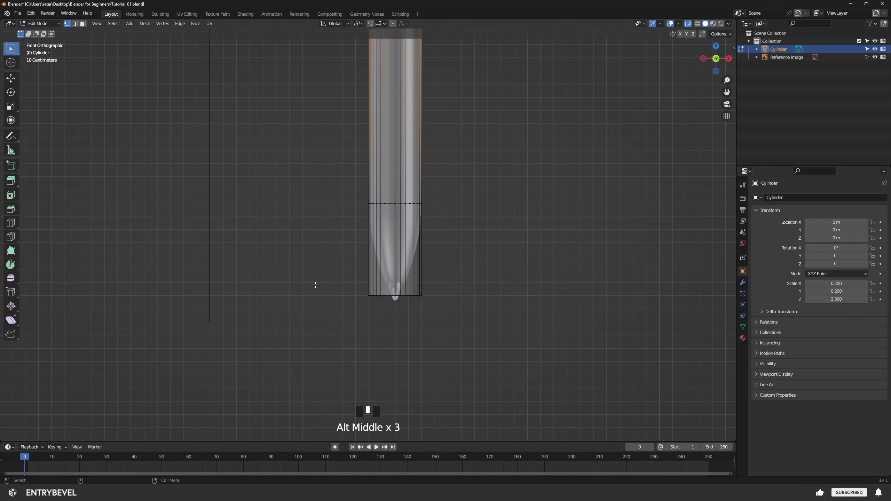
pyautogui.moveTo(314, 284); pyautogui.dragTo(536, 323)
pyautogui.scroll(3, 484, 345)
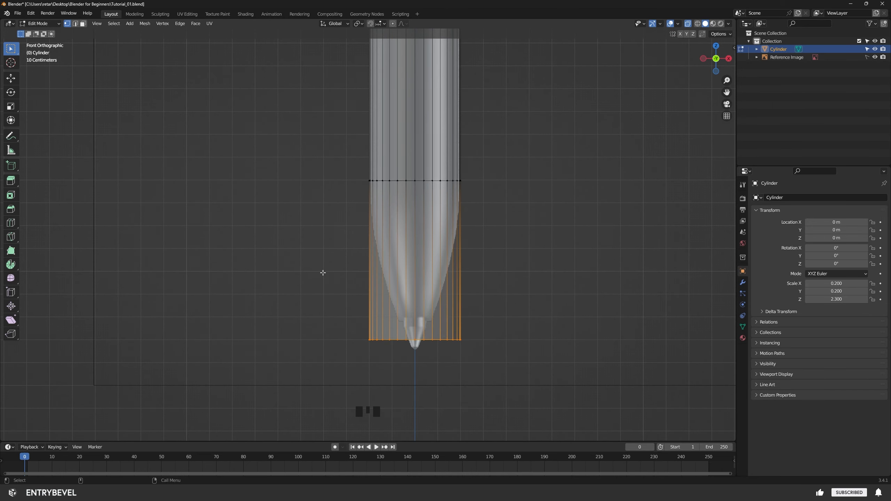
pyautogui.click(508, 335)
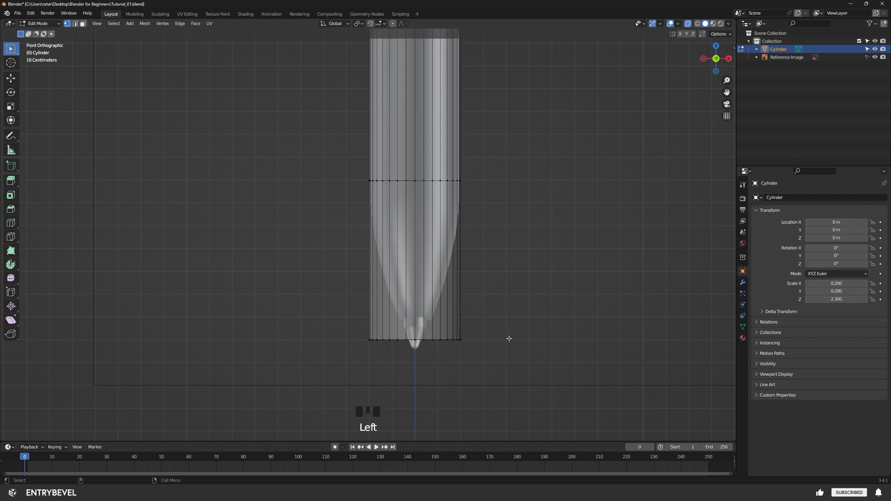
pyautogui.keyDown('alt'); pyautogui.middleClick(490, 348); pyautogui.keyUp('alt')
pyautogui.moveTo(538, 291); pyautogui.dragTo(301, 353)
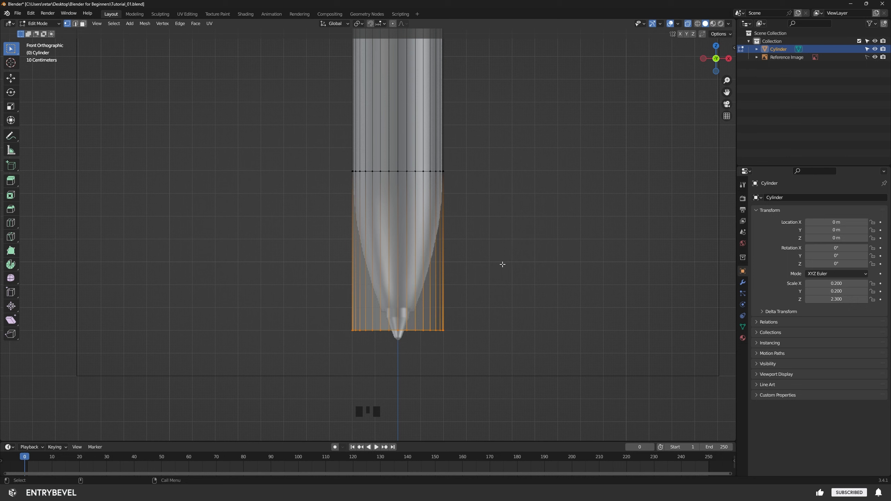
pyautogui.press('g')
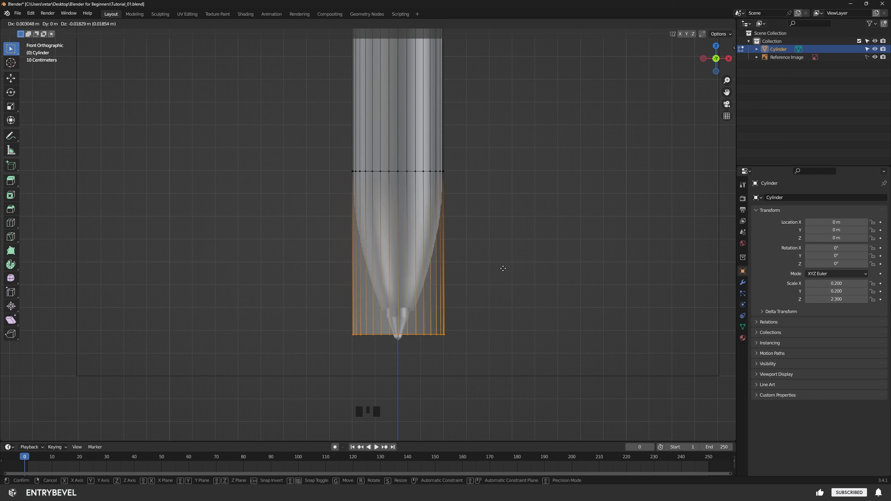
pyautogui.rightClick(502, 268)
pyautogui.click(493, 317)
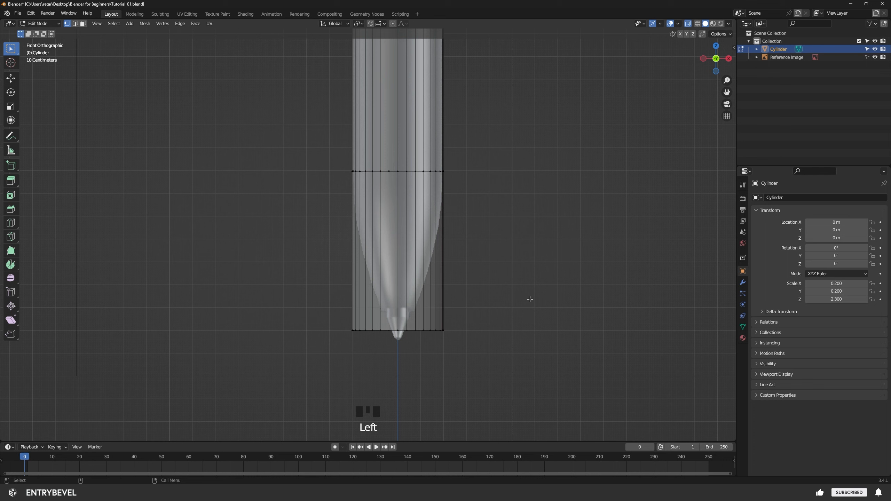
# - Try moving the cylinder's bottom rim up along Z by about 0.082 m to the base of the metal tip, and undo the move
pyautogui.moveTo(529, 299); pyautogui.dragTo(302, 365)
pyautogui.press('g')
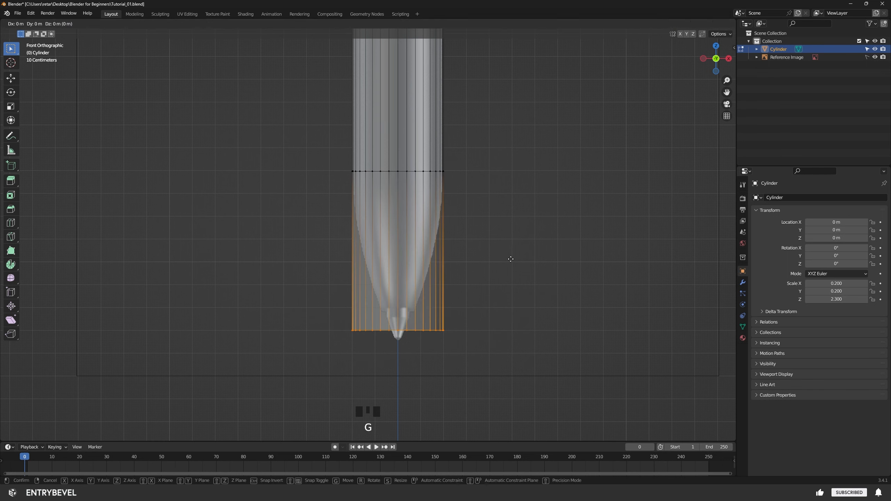
pyautogui.press('z')
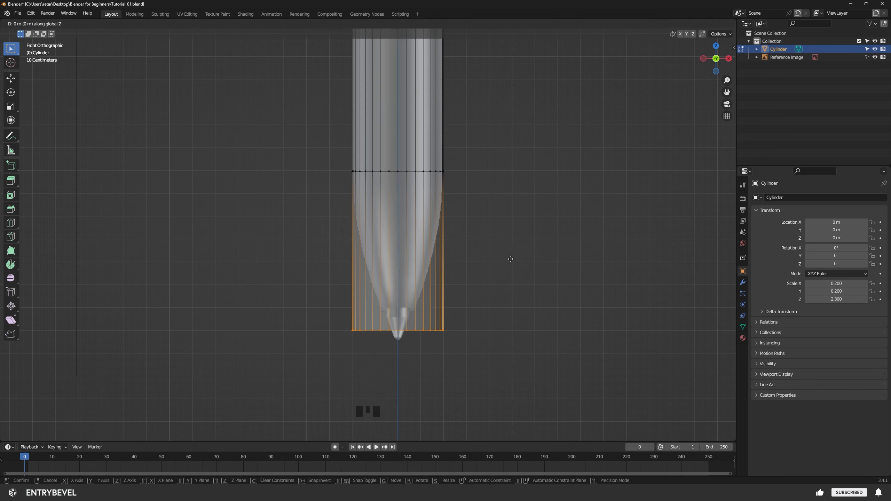
pyautogui.click(517, 240)
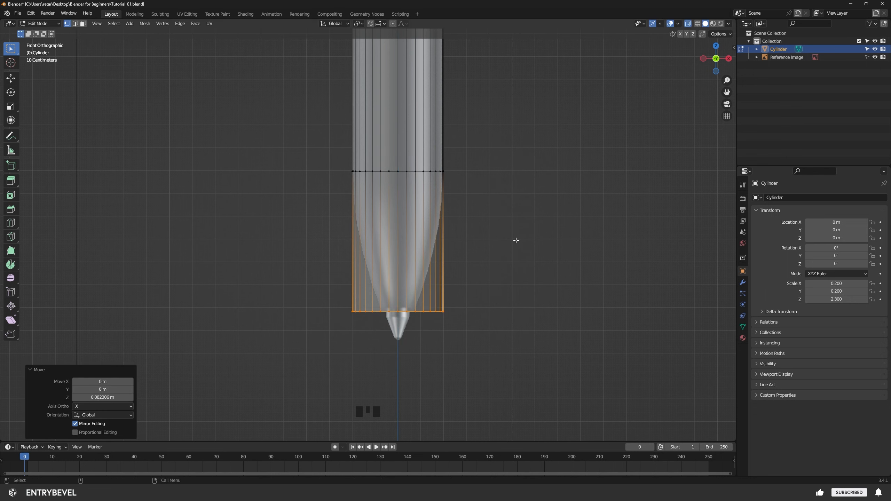
pyautogui.keyDown('alt'); pyautogui.middleClick(495, 282); pyautogui.keyUp('alt')
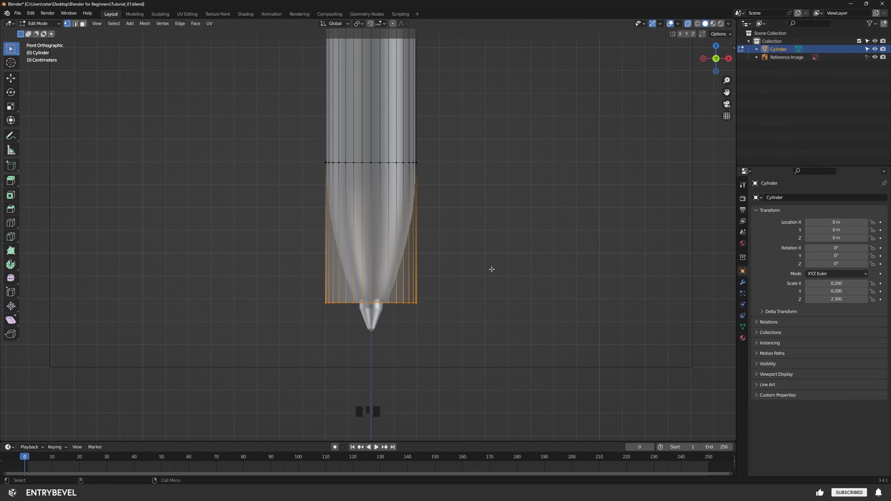
pyautogui.hotkey('ctrl', 'z')
pyautogui.hotkey('ctrl', 'z')
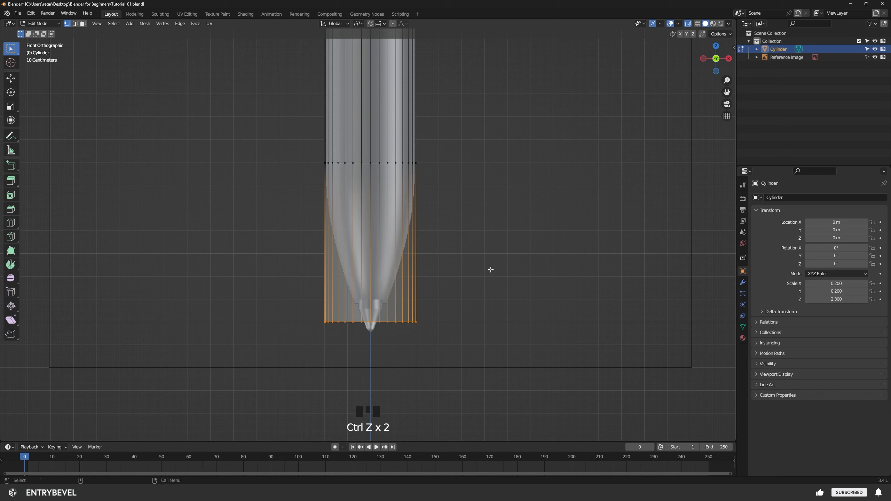
# - Enable the Move gizmo and use it to raise the cylinder's bottom rim along Z to the base of the pen's metal tip
pyautogui.click(455, 314)
pyautogui.moveTo(499, 274); pyautogui.dragTo(273, 348)
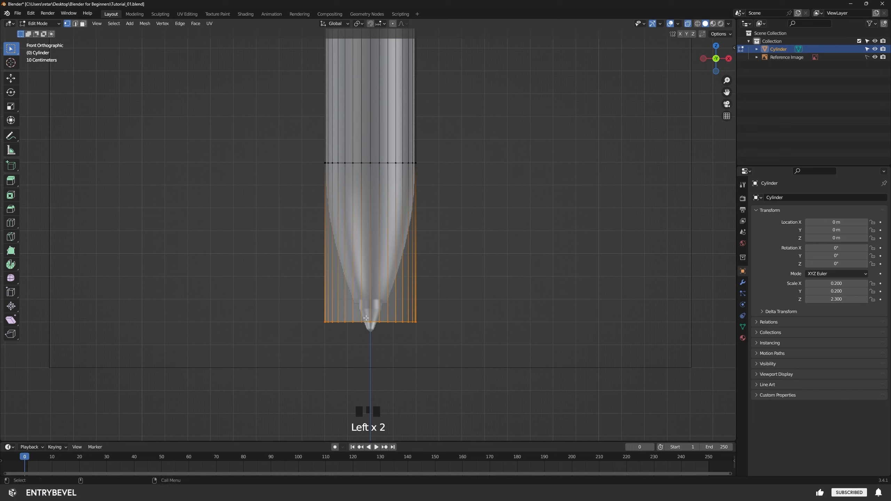
pyautogui.click(661, 24)
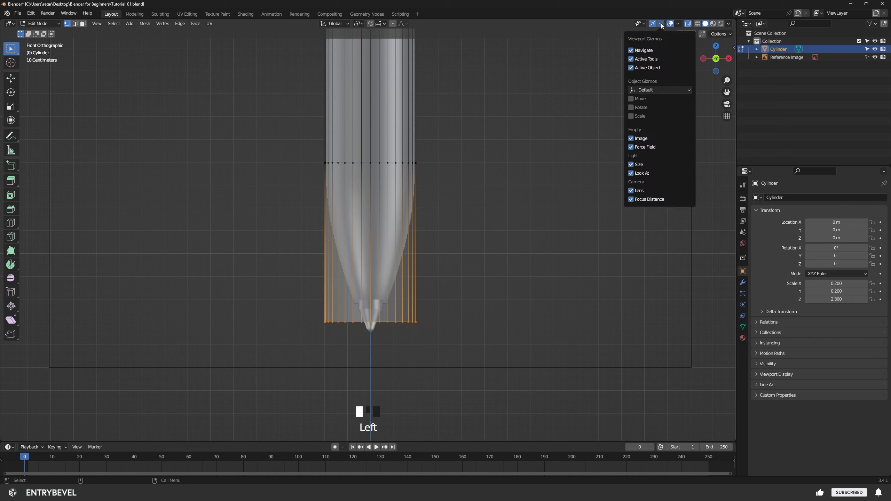
pyautogui.click(627, 99)
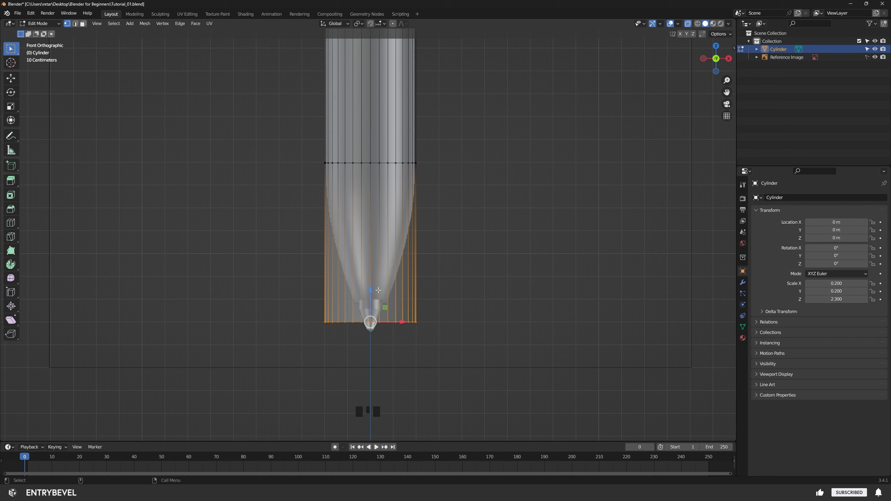
pyautogui.moveTo(369, 290); pyautogui.dragTo(377, 270)
pyautogui.click(466, 257)
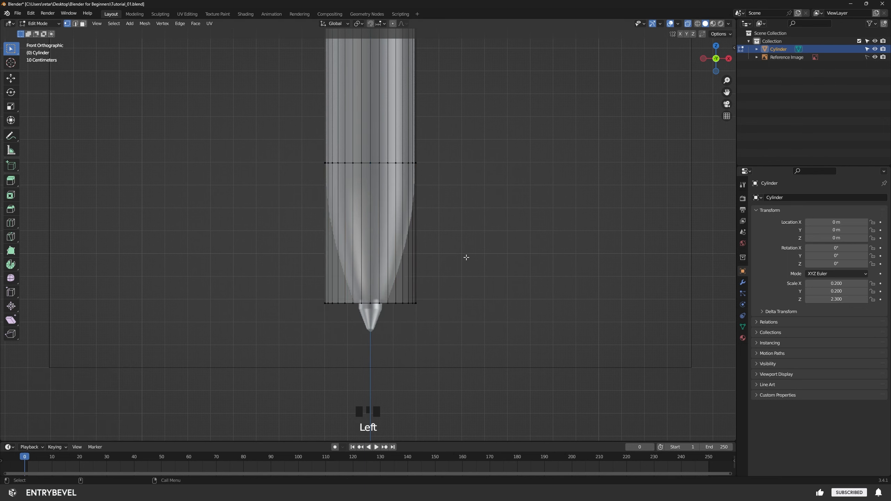
# - Select the cylinder's top rim and raise it along Z by about 0.016 m to the reference pen's rounded top
pyautogui.keyDown('alt'); pyautogui.moveTo(443, 260); pyautogui.dragTo(431, 205, button='right'); pyautogui.keyUp('alt')
pyautogui.keyDown('alt'); pyautogui.moveTo(431, 205); pyautogui.dragTo(465, 235, button='middle'); pyautogui.keyUp('alt')
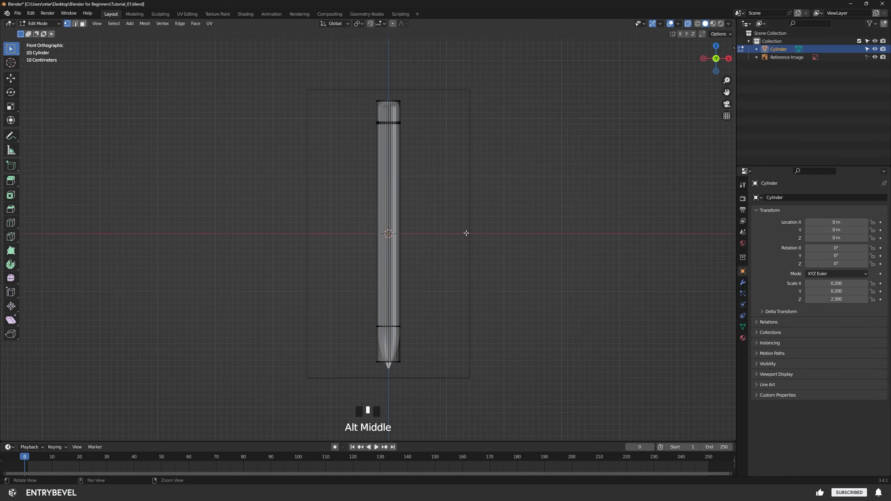
pyautogui.keyDown('alt'); pyautogui.moveTo(465, 235); pyautogui.dragTo(371, 183, button='right'); pyautogui.keyUp('alt')
pyautogui.keyDown('alt'); pyautogui.moveTo(372, 182); pyautogui.dragTo(351, 165, button='middle'); pyautogui.keyUp('alt')
pyautogui.keyDown('alt'); pyautogui.moveTo(351, 165); pyautogui.dragTo(316, 154, button='right'); pyautogui.keyUp('alt')
pyautogui.keyDown('alt'); pyautogui.moveTo(316, 155); pyautogui.dragTo(291, 145, button='middle'); pyautogui.keyUp('alt')
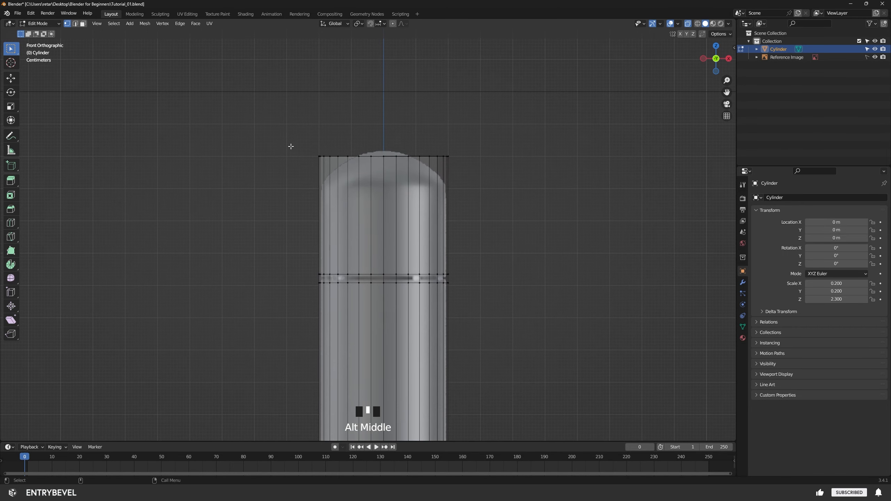
pyautogui.moveTo(290, 145); pyautogui.dragTo(484, 192)
pyautogui.scroll(2, 484, 193)
pyautogui.moveTo(390, 87); pyautogui.dragTo(392, 78)
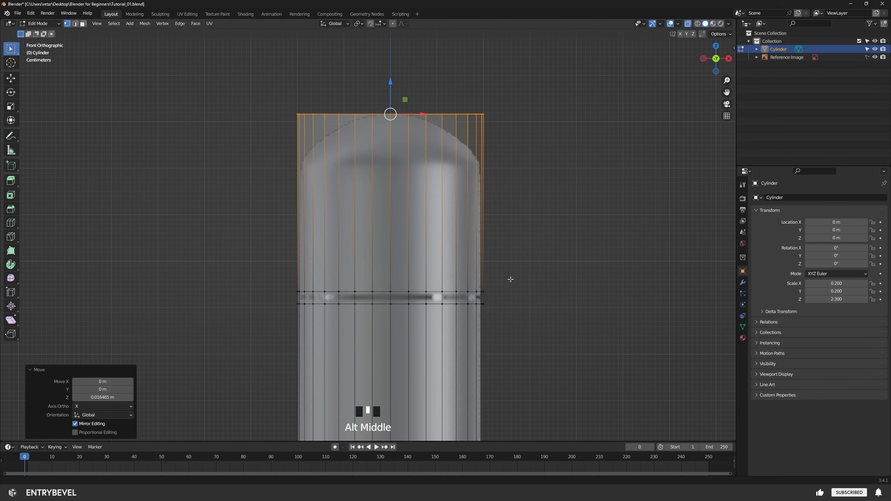
# - Nudge the two upper loops along Z to fit the seam's edges, raising the lower one by about 0.002 m
pyautogui.keyDown('alt'); pyautogui.moveTo(510, 278); pyautogui.dragTo(524, 189, button='middle'); pyautogui.keyUp('alt')
pyautogui.moveTo(523, 178); pyautogui.dragTo(283, 198)
pyautogui.scroll(2, 411, 198)
pyautogui.moveTo(411, 133); pyautogui.dragTo(413, 134)
pyautogui.moveTo(247, 204); pyautogui.dragTo(533, 179)
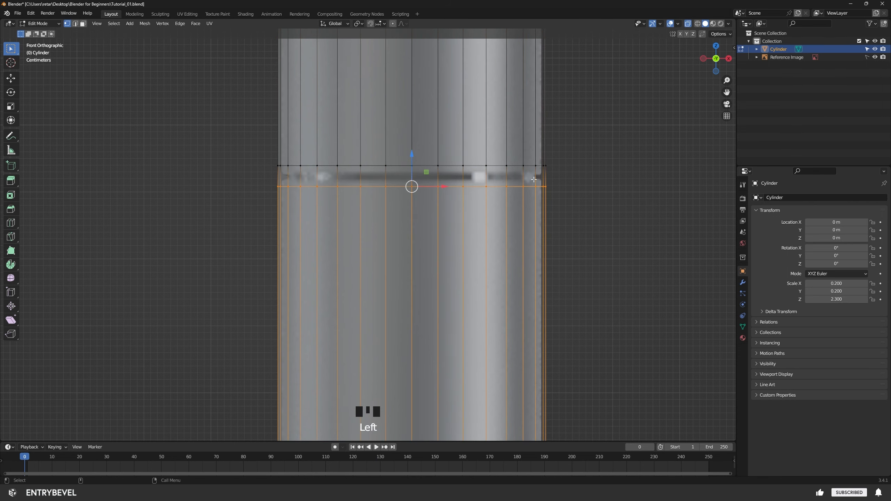
pyautogui.moveTo(412, 154); pyautogui.dragTo(412, 153)
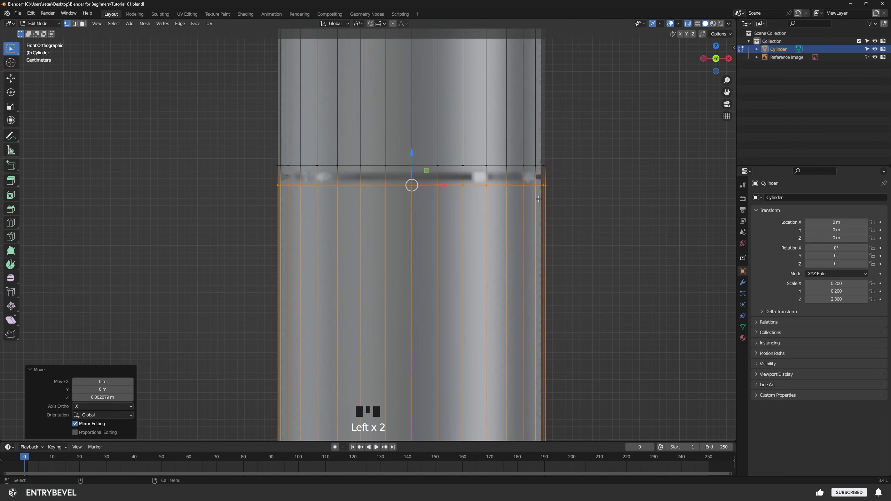
# - Add five evenly spaced edge loops across the tapering section between the lower loop and the cylinder's bottom rim
pyautogui.click(579, 226)
pyautogui.scroll(-8, 561, 232)
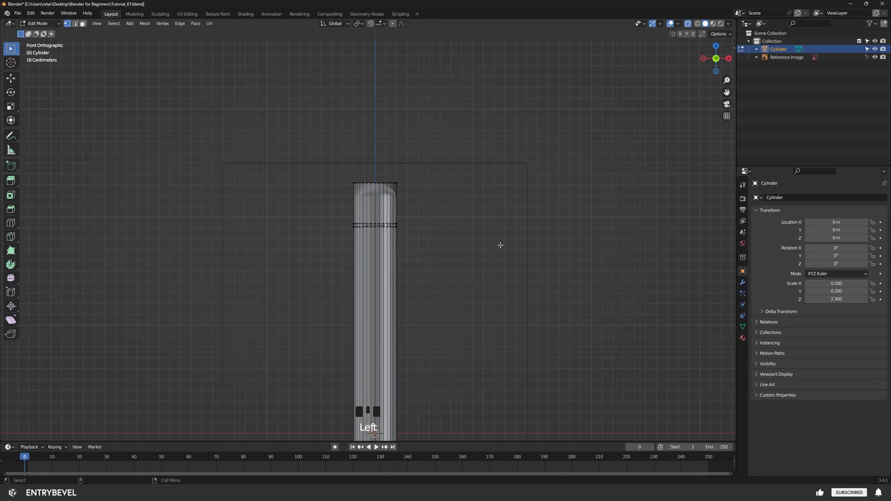
pyautogui.keyDown('alt'); pyautogui.moveTo(449, 279); pyautogui.dragTo(471, 129, button='middle'); pyautogui.keyUp('alt')
pyautogui.click(470, 251)
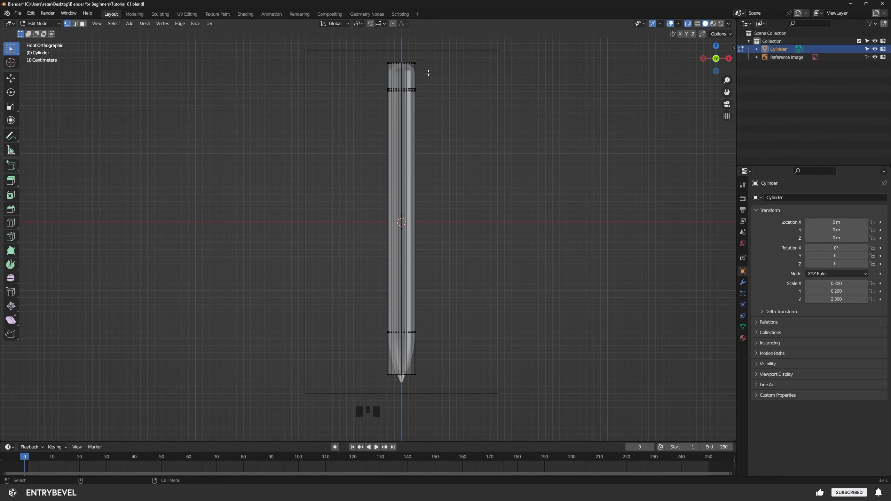
pyautogui.keyDown('alt'); pyautogui.moveTo(441, 363); pyautogui.dragTo(451, 287, button='middle'); pyautogui.keyUp('alt')
pyautogui.keyDown('alt'); pyautogui.moveTo(451, 287); pyautogui.dragTo(489, 326, button='right'); pyautogui.keyUp('alt')
pyautogui.keyDown('alt'); pyautogui.moveTo(490, 330); pyautogui.dragTo(406, 250, button='middle'); pyautogui.keyUp('alt')
pyautogui.keyDown('alt'); pyautogui.moveTo(407, 250); pyautogui.dragTo(417, 267, button='right'); pyautogui.keyUp('alt')
pyautogui.moveTo(418, 267)
pyautogui.keyDown('alt'); pyautogui.mouseDown(button='middle')
pyautogui.moveTo(406, 281)
pyautogui.moveTo(431, 272)
pyautogui.moveTo(385, 267)
pyautogui.mouseUp(button='middle'); pyautogui.keyUp('alt')
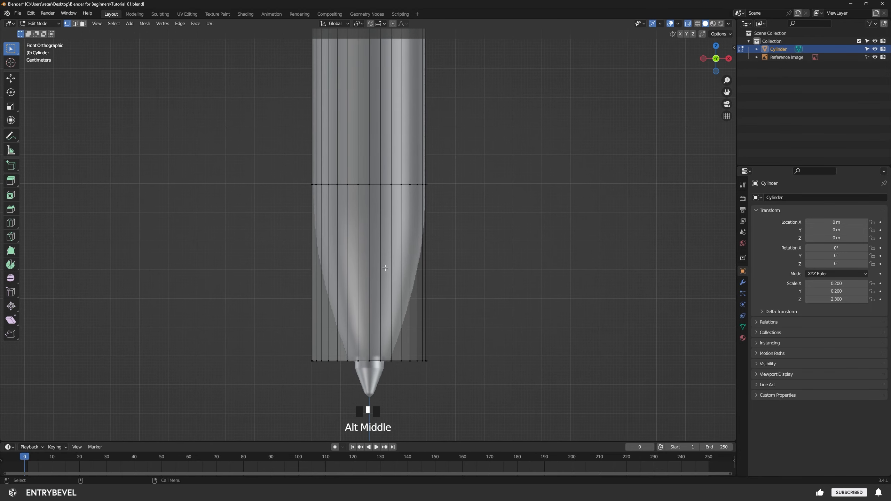
pyautogui.hotkey('ctrl', 'r')
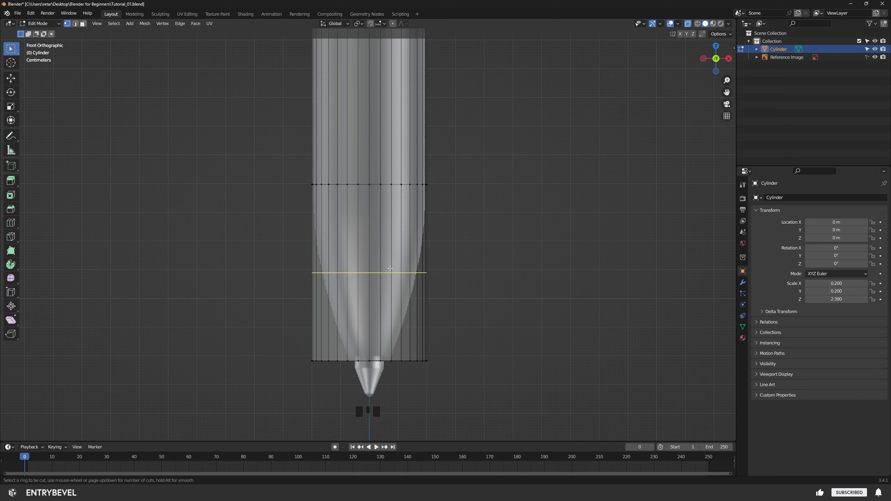
pyautogui.scroll(3, 389, 268)
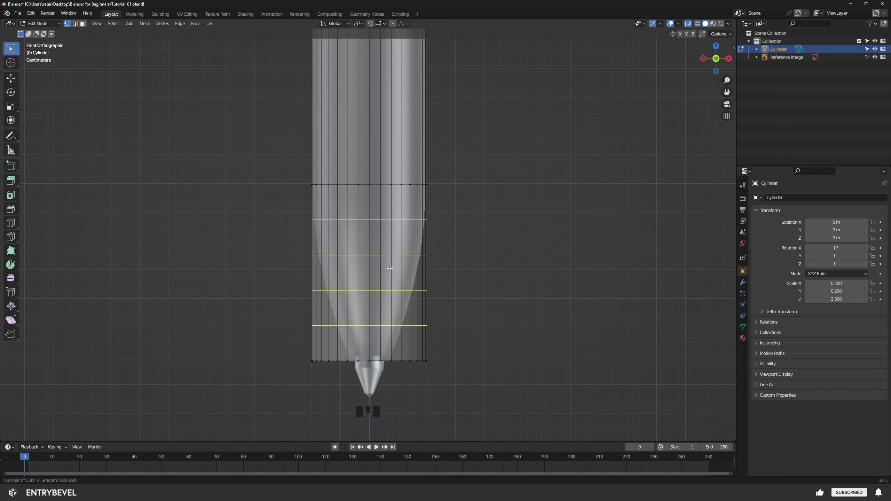
pyautogui.scroll(1, 390, 268)
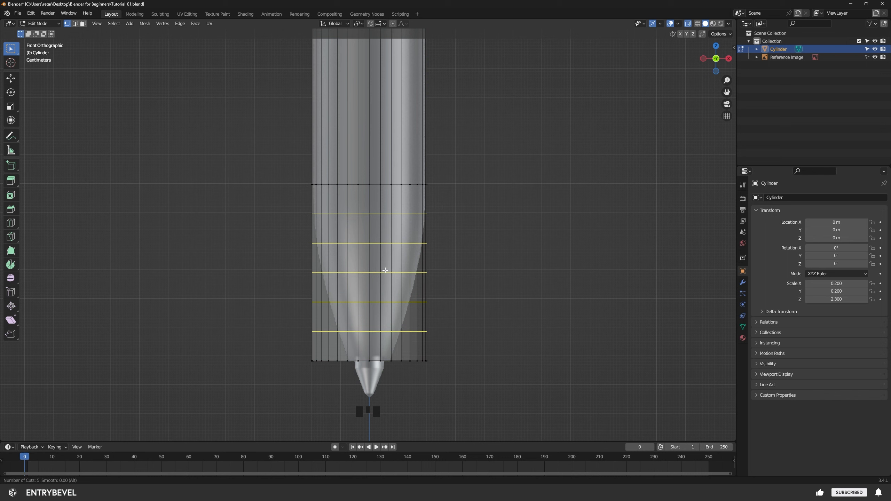
pyautogui.click(385, 269)
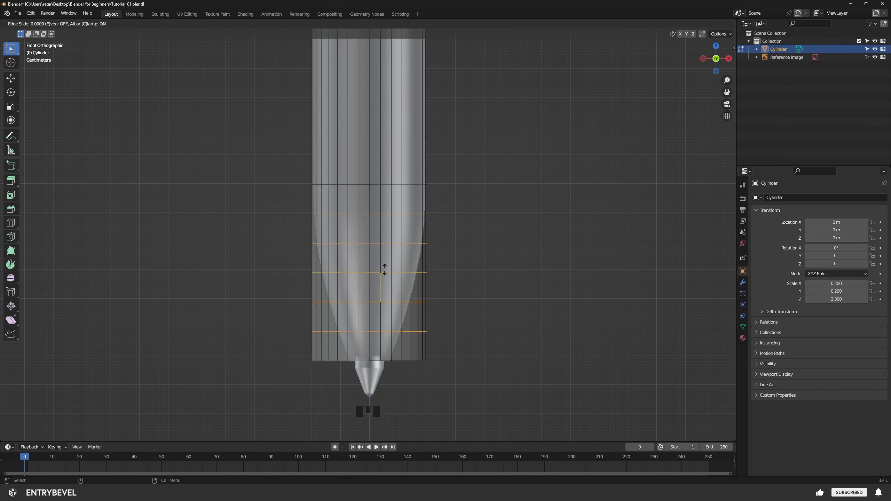
pyautogui.click(385, 270)
pyautogui.click(476, 289)
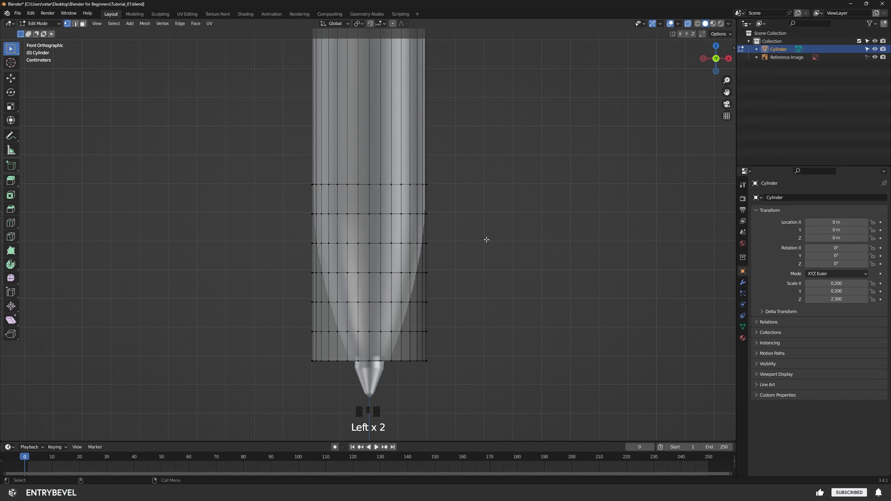
# - Select the cylinder's bottom rim and scale it to about 0.367 to approach the width of the pen's metal tip
pyautogui.keyDown('alt'); pyautogui.moveTo(428, 386); pyautogui.dragTo(441, 324, button='middle'); pyautogui.keyUp('alt')
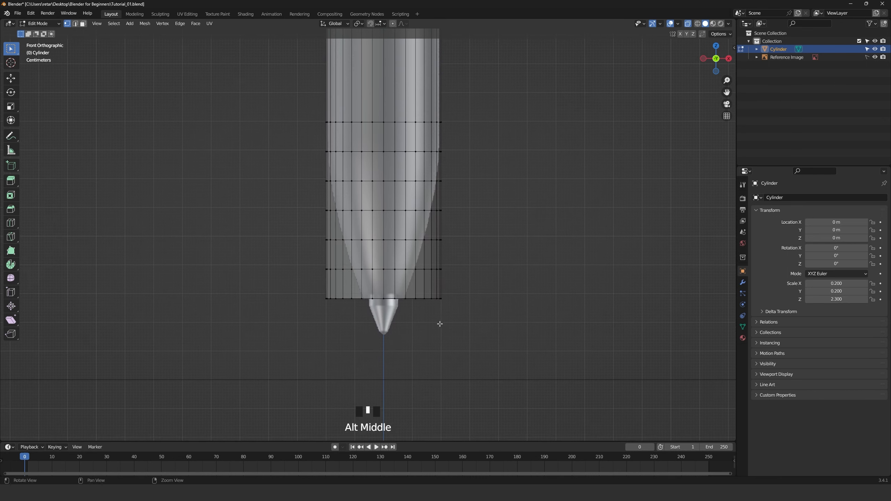
pyautogui.keyDown('alt'); pyautogui.moveTo(440, 324); pyautogui.dragTo(443, 286, button='right'); pyautogui.keyUp('alt')
pyautogui.keyDown('alt'); pyautogui.moveTo(442, 286); pyautogui.dragTo(429, 277, button='middle'); pyautogui.keyUp('alt')
pyautogui.moveTo(250, 298); pyautogui.dragTo(552, 332)
pyautogui.press('s')
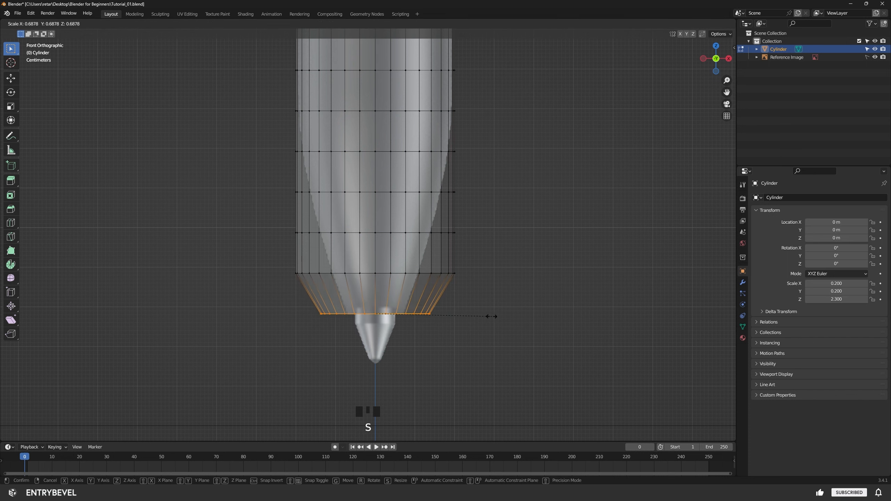
pyautogui.click(438, 318)
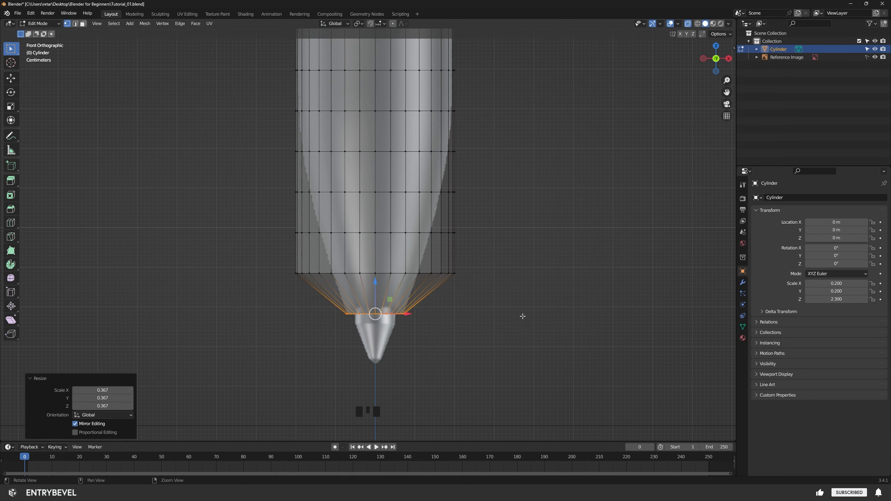
# - Scale down the first two loops above the bottom rim to the reference taper, the second one to about 0.697
pyautogui.keyDown('alt'); pyautogui.middleClick(498, 330); pyautogui.keyUp('alt')
pyautogui.click(516, 291)
pyautogui.moveTo(527, 292); pyautogui.dragTo(245, 311)
pyautogui.press('s')
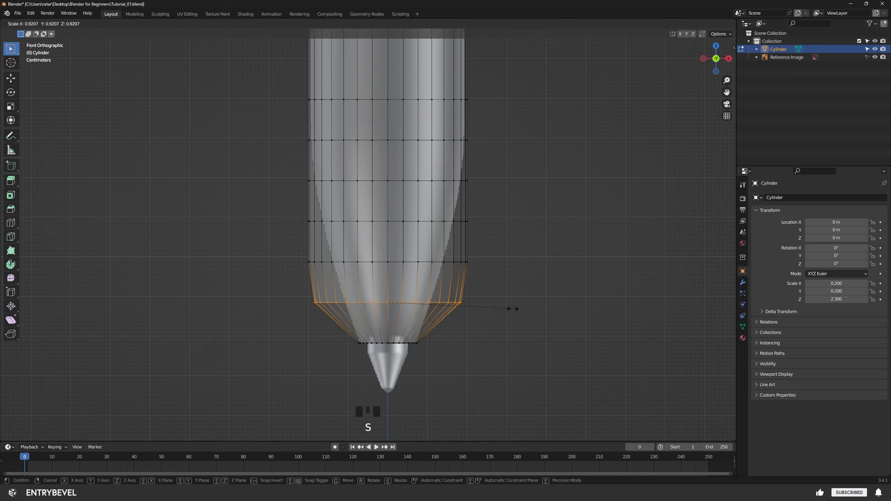
pyautogui.click(462, 307)
pyautogui.keyDown('alt'); pyautogui.click(387, 274); pyautogui.keyUp('alt')
pyautogui.press('s')
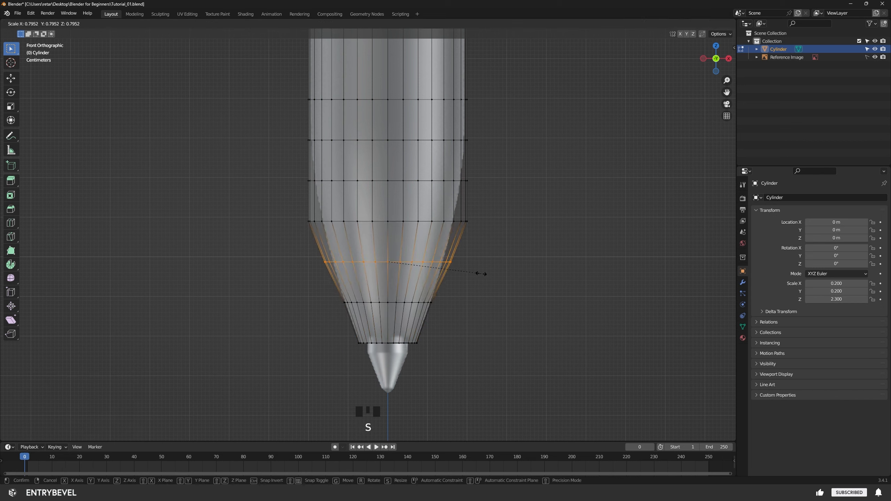
pyautogui.click(470, 272)
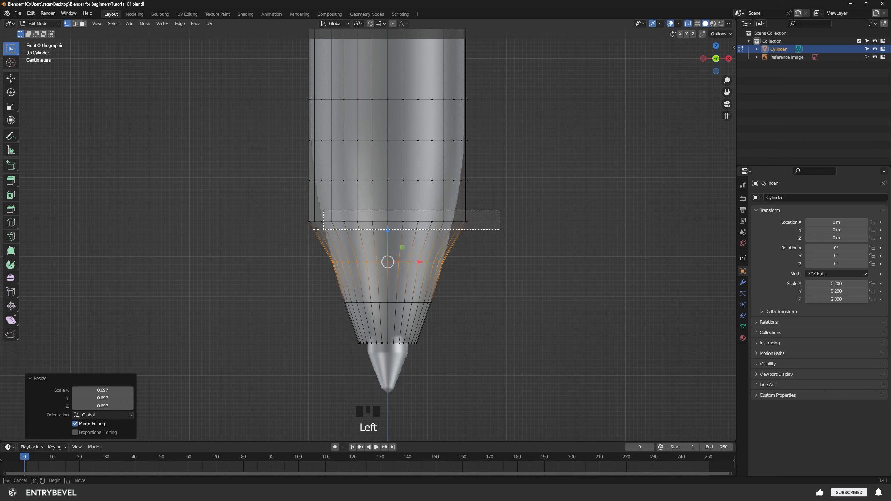
# - Scale the third loop above the bottom rim to about 0.821 and the fourth to about 0.92, following the taper
pyautogui.keyDown('alt'); pyautogui.click(456, 221); pyautogui.keyUp('alt')
pyautogui.press('s')
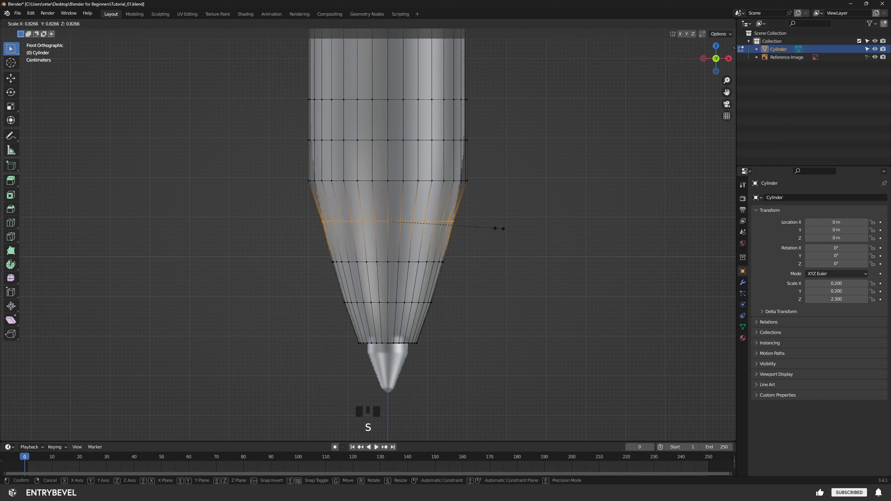
pyautogui.click(497, 228)
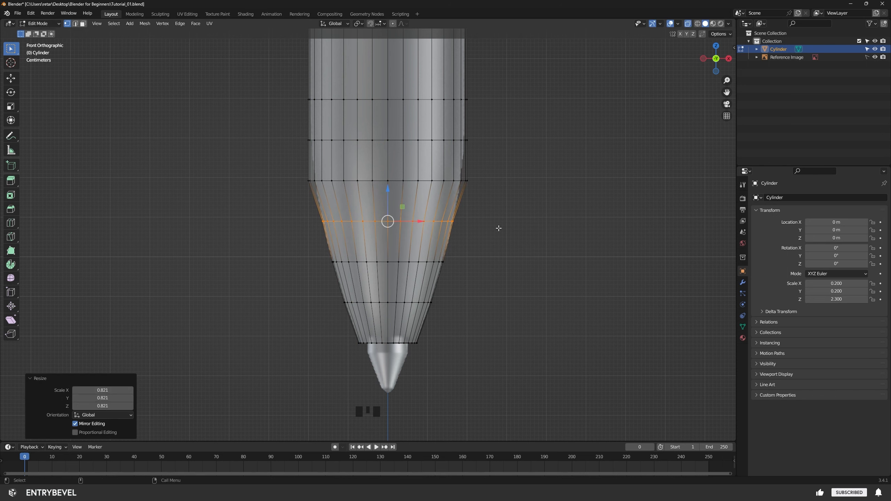
pyautogui.moveTo(510, 172); pyautogui.dragTo(279, 199)
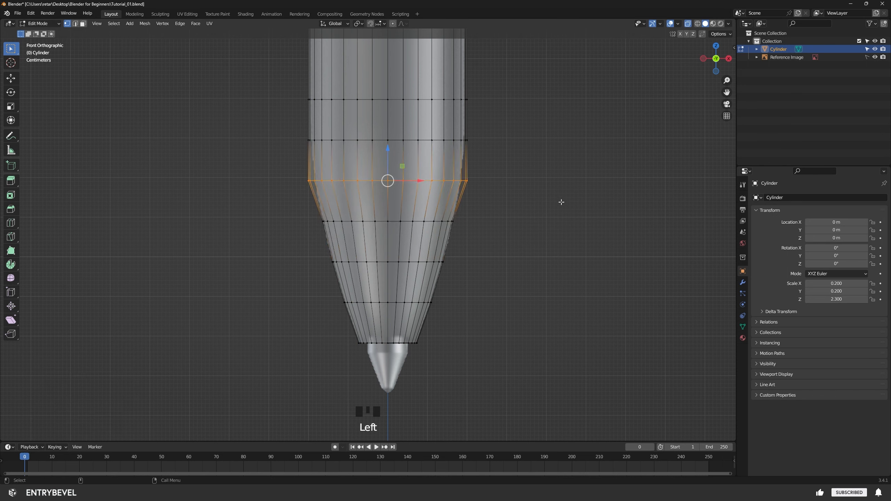
pyautogui.press('s')
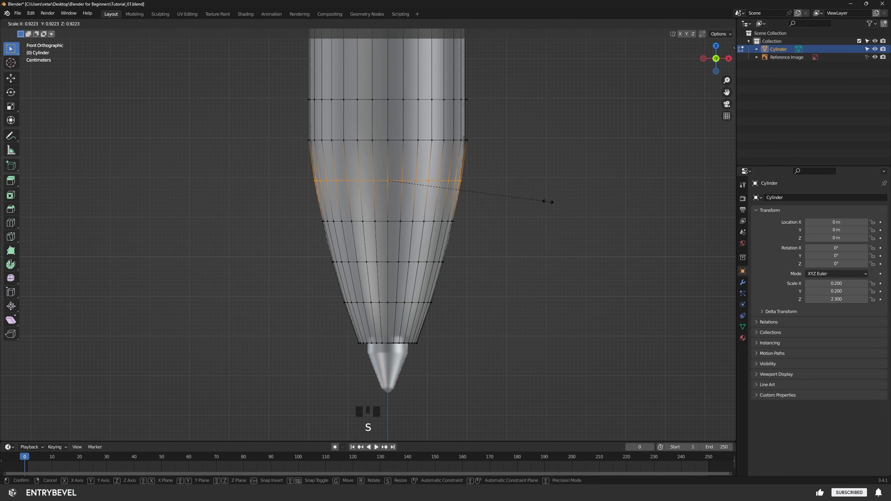
pyautogui.click(547, 201)
pyautogui.click(501, 263)
# - Add an edge loop between the upper seam and the top rim, sliding it up to where the pen's rounded end begins
pyautogui.keyDown('alt'); pyautogui.moveTo(501, 262); pyautogui.dragTo(475, 285, button='right'); pyautogui.keyUp('alt')
pyautogui.keyDown('alt'); pyautogui.moveTo(528, 282); pyautogui.dragTo(440, 277, button='right'); pyautogui.keyUp('alt')
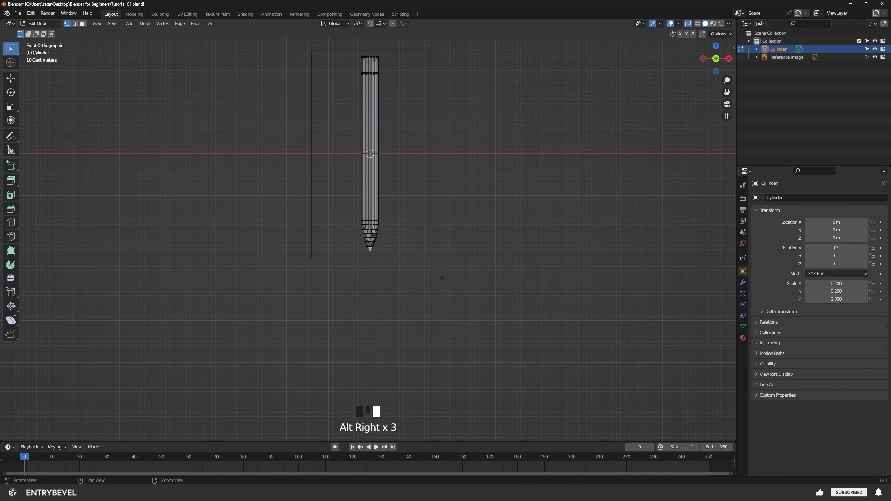
pyautogui.keyDown('alt'); pyautogui.middleClick(434, 255); pyautogui.keyUp('alt')
pyautogui.keyDown('alt'); pyautogui.middleClick(380, 258); pyautogui.keyUp('alt')
pyautogui.keyDown('alt'); pyautogui.moveTo(380, 257); pyautogui.dragTo(383, 252, button='middle'); pyautogui.keyUp('alt')
pyautogui.keyDown('alt'); pyautogui.moveTo(383, 253); pyautogui.dragTo(516, 259, button='right'); pyautogui.keyUp('alt')
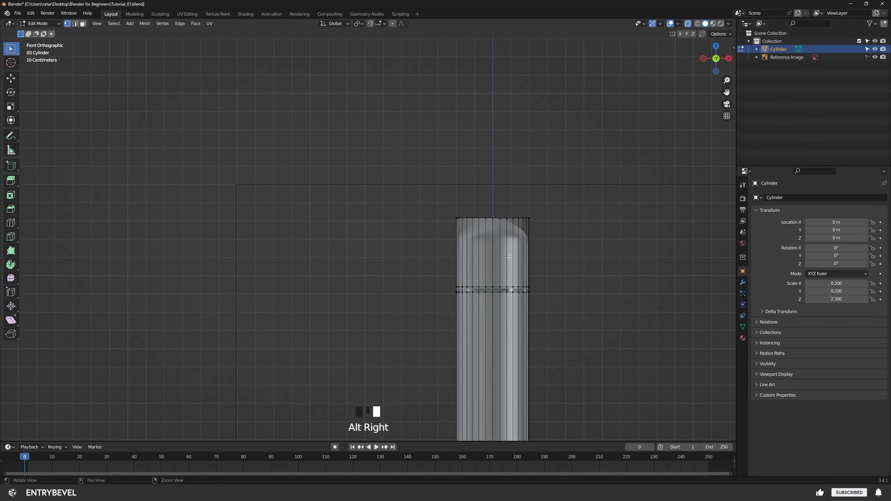
pyautogui.keyDown('alt'); pyautogui.moveTo(507, 259); pyautogui.dragTo(357, 230, button='middle'); pyautogui.keyUp('alt')
pyautogui.keyDown('alt'); pyautogui.moveTo(357, 230); pyautogui.dragTo(446, 239, button='right'); pyautogui.keyUp('alt')
pyautogui.moveTo(376, 228)
pyautogui.keyDown('alt'); pyautogui.mouseDown(button='middle')
pyautogui.moveTo(420, 246)
pyautogui.moveTo(490, 247)
pyautogui.mouseUp(button='middle'); pyautogui.keyUp('alt')
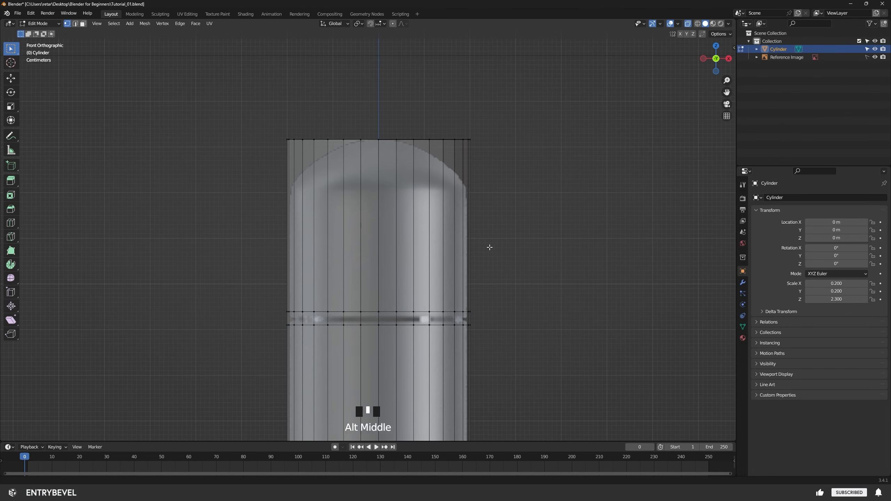
pyautogui.hotkey('ctrl', 'r')
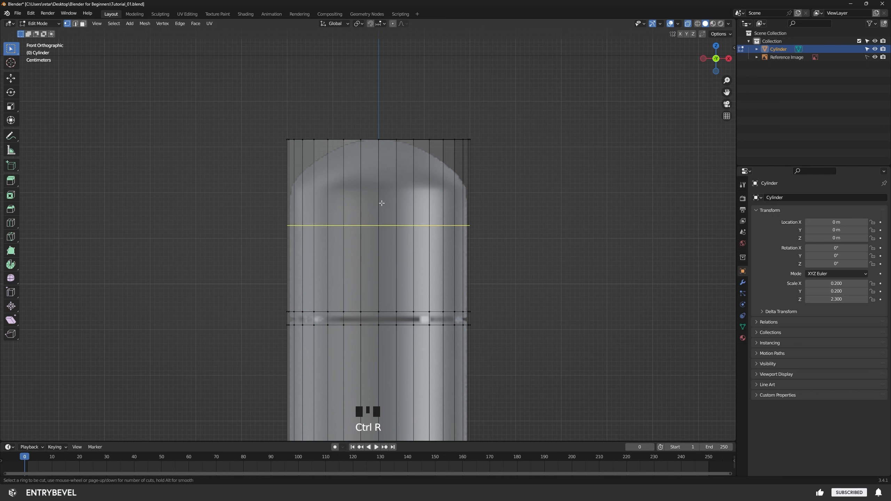
pyautogui.click(382, 203)
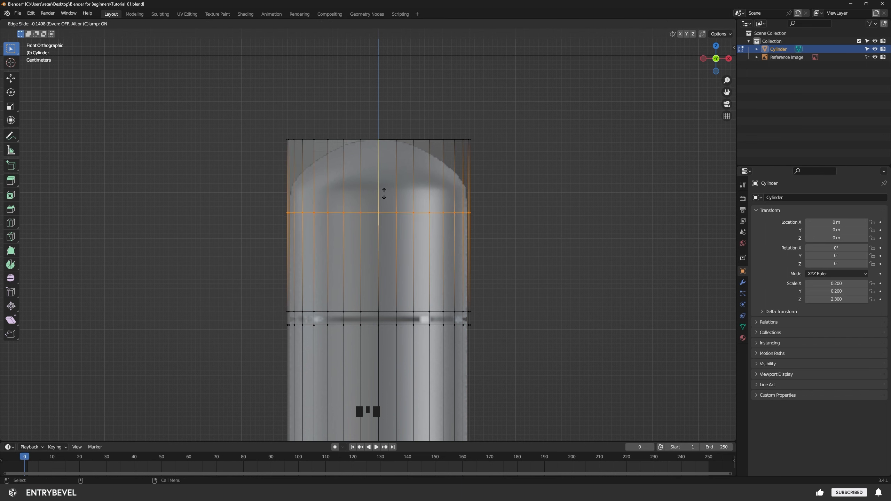
pyautogui.click(393, 173)
pyautogui.click(503, 173)
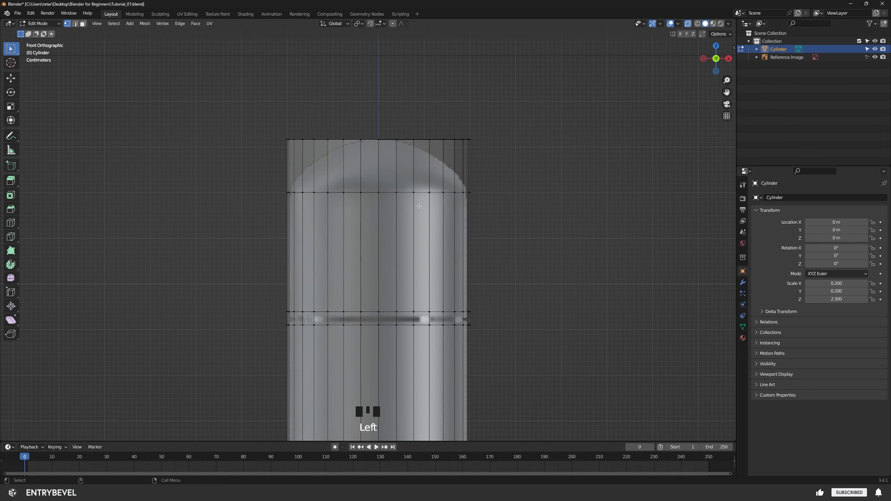
# - Add six evenly spaced edge loops between the rounded end's base loop and the top rim, without sliding them
pyautogui.scroll(2, 415, 206)
pyautogui.keyDown('alt'); pyautogui.middleClick(371, 172); pyautogui.keyUp('alt')
pyautogui.click(386, 195)
pyautogui.hotkey('ctrl', 'r')
pyautogui.scroll(4, 389, 193)
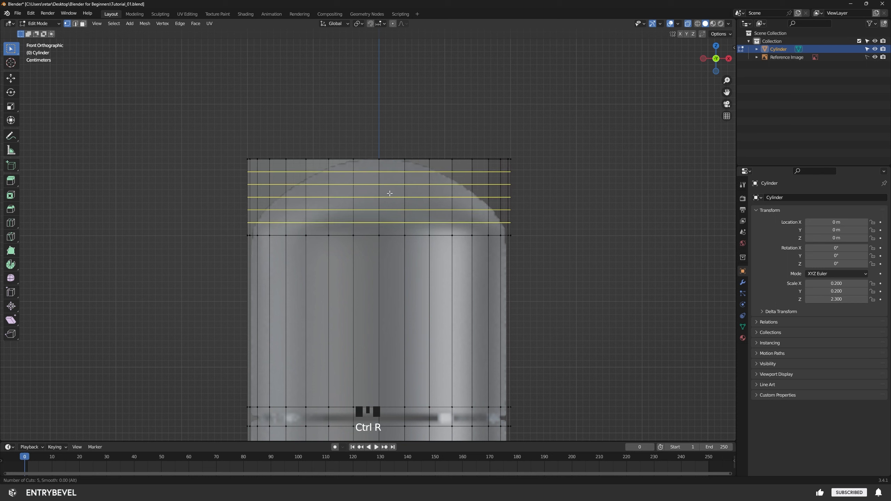
pyautogui.scroll(1, 390, 193)
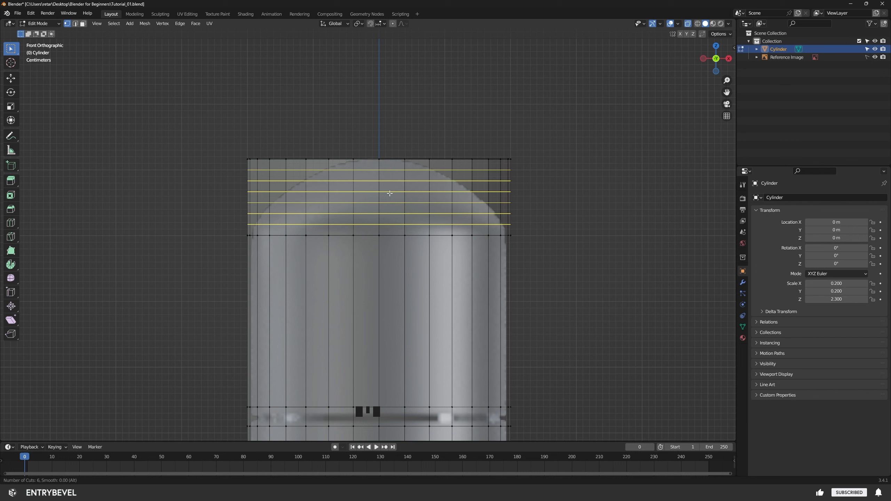
pyautogui.click(390, 193)
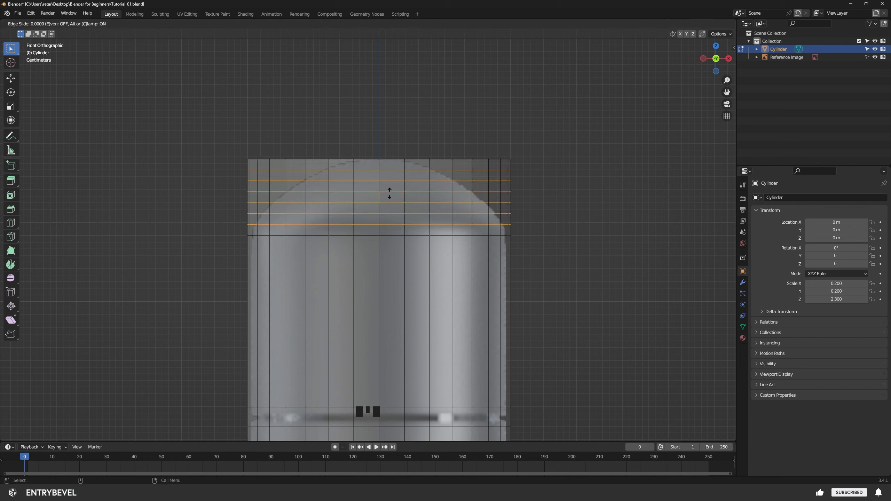
pyautogui.rightClick(389, 193)
pyautogui.click(219, 144)
# - Scale the top rim to about 0.152 and the loop directly below it to about 0.428, following the dome's outline
pyautogui.moveTo(218, 143); pyautogui.dragTo(608, 164)
pyautogui.scroll(2, 459, 175)
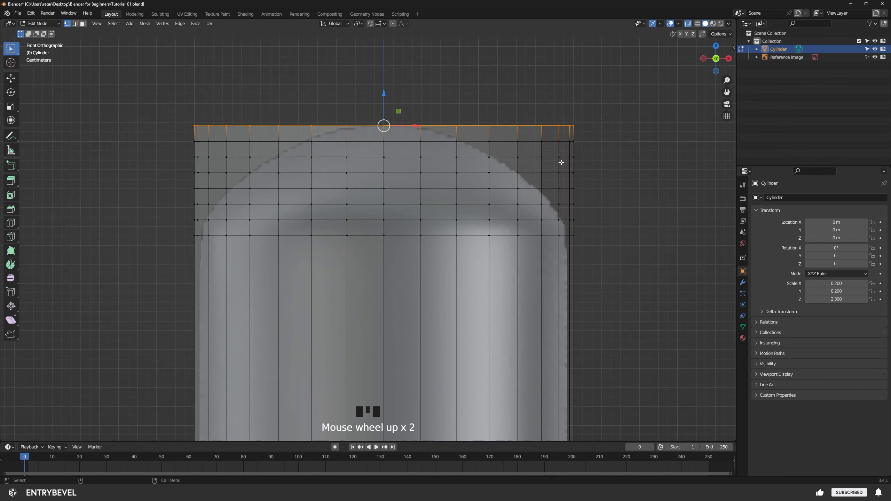
pyautogui.press('s')
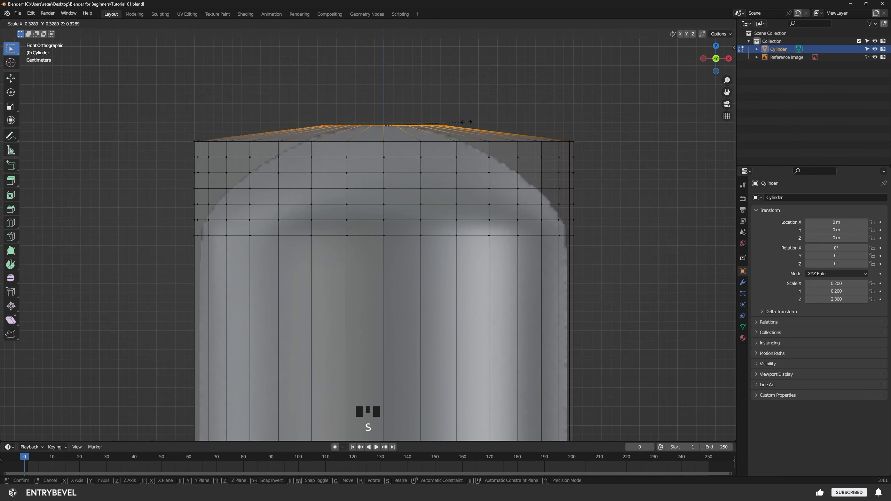
pyautogui.click(406, 127)
pyautogui.keyDown('alt'); pyautogui.click(200, 141); pyautogui.keyUp('alt')
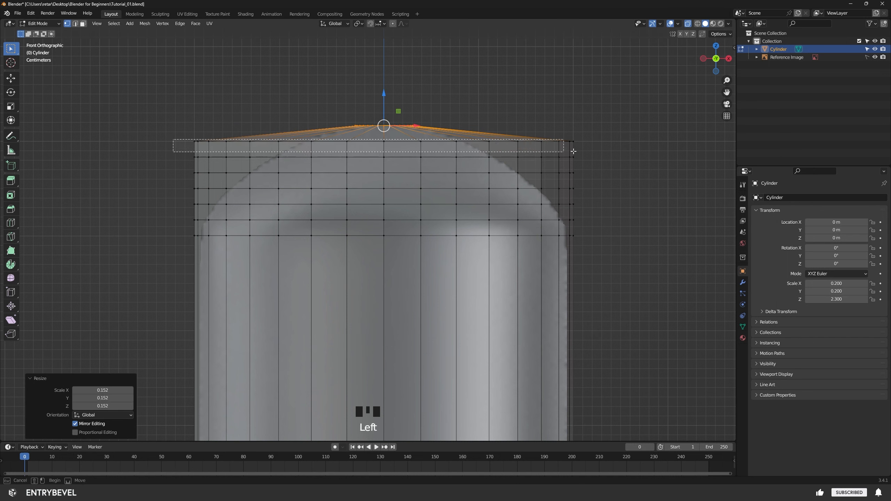
pyautogui.press('s')
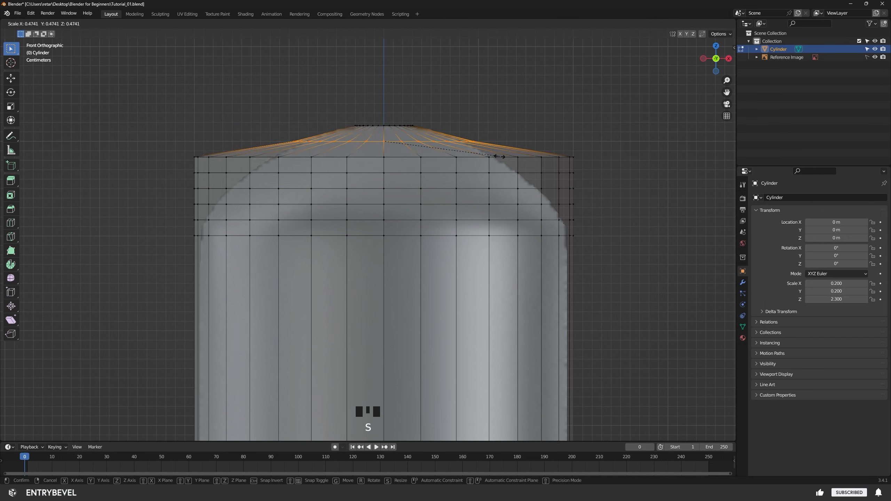
pyautogui.click(488, 152)
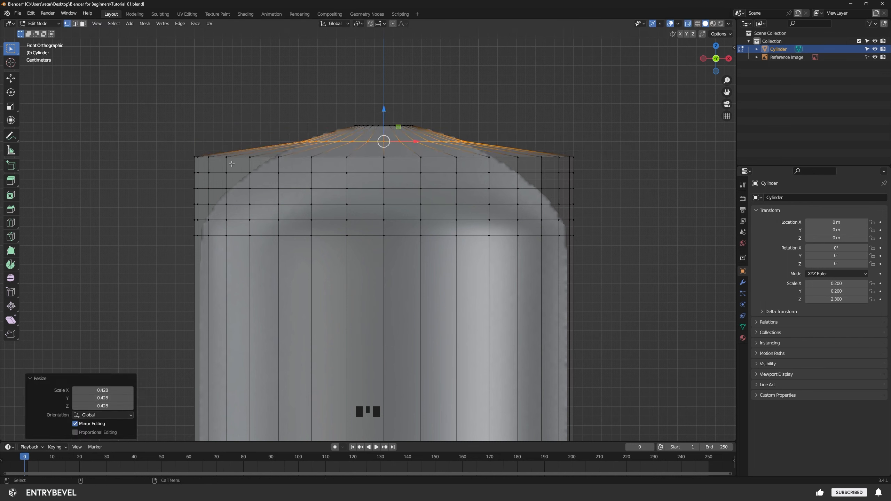
# - Scale the second loop below the top rim to about 0.584 and the third to about 0.7, following the dome's outline
pyautogui.keyDown('alt'); pyautogui.click(593, 159); pyautogui.keyUp('alt')
pyautogui.press('s')
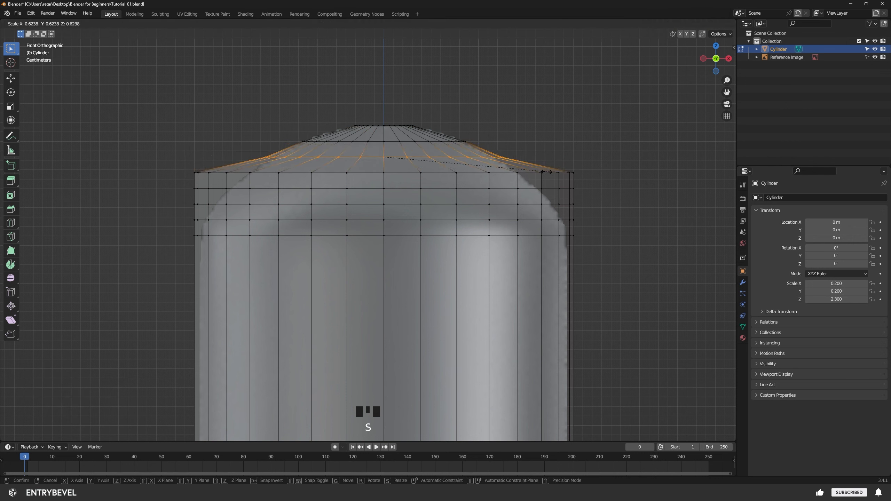
pyautogui.click(536, 173)
pyautogui.keyDown('alt'); pyautogui.click(177, 173); pyautogui.keyUp('alt')
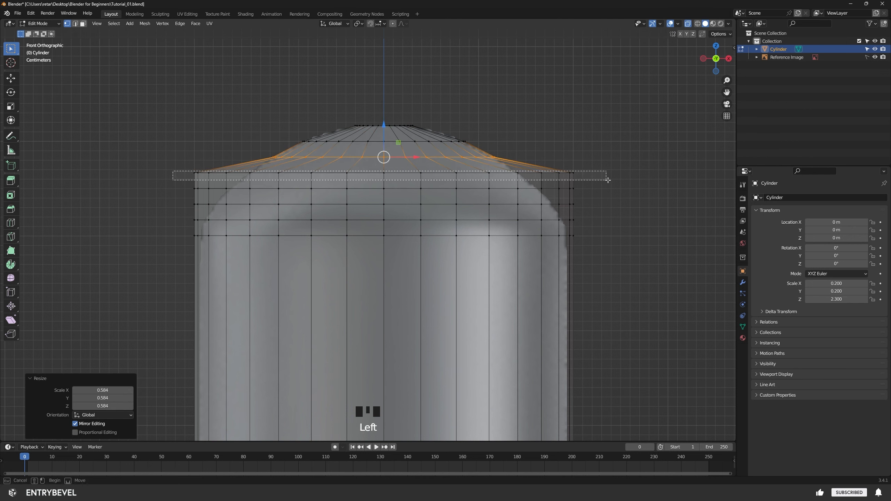
pyautogui.press('s')
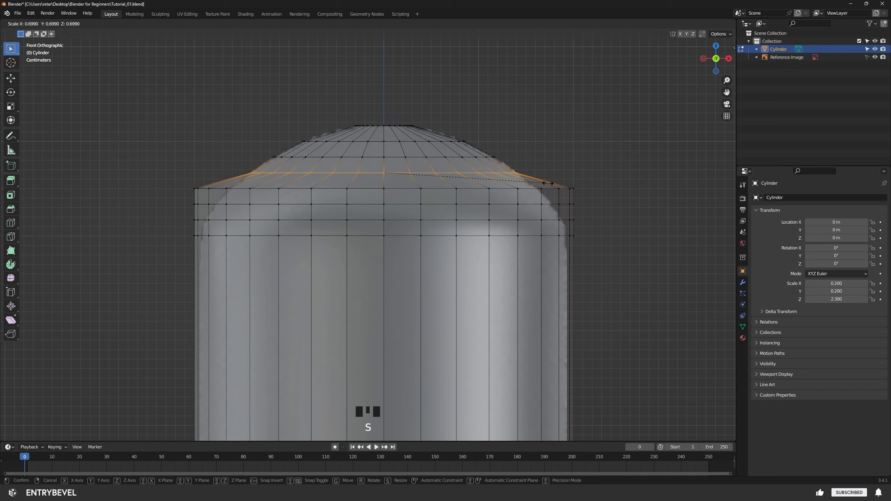
pyautogui.click(550, 179)
# - Scale the fourth loop below the top rim to fit the dome's outline and the fifth to about 0.886
pyautogui.moveTo(172, 188); pyautogui.dragTo(600, 199)
pyautogui.press('s')
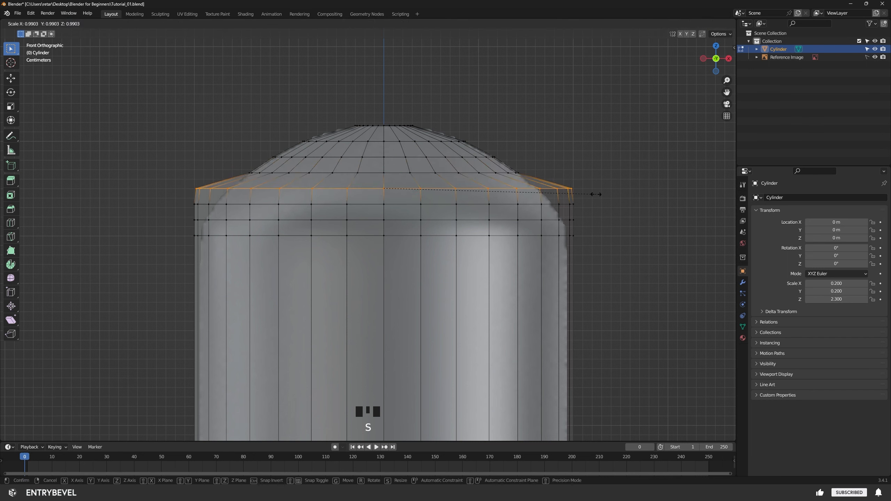
pyautogui.click(558, 195)
pyautogui.moveTo(176, 198); pyautogui.dragTo(600, 209)
pyautogui.press('s')
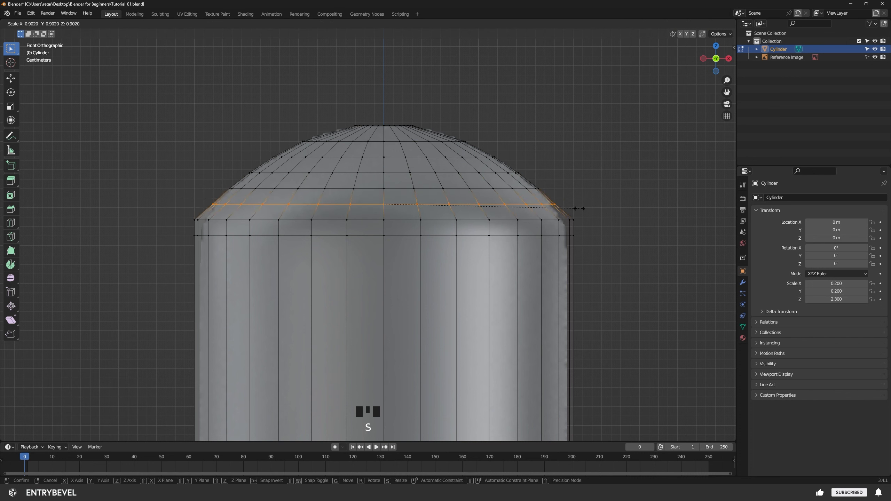
pyautogui.click(575, 208)
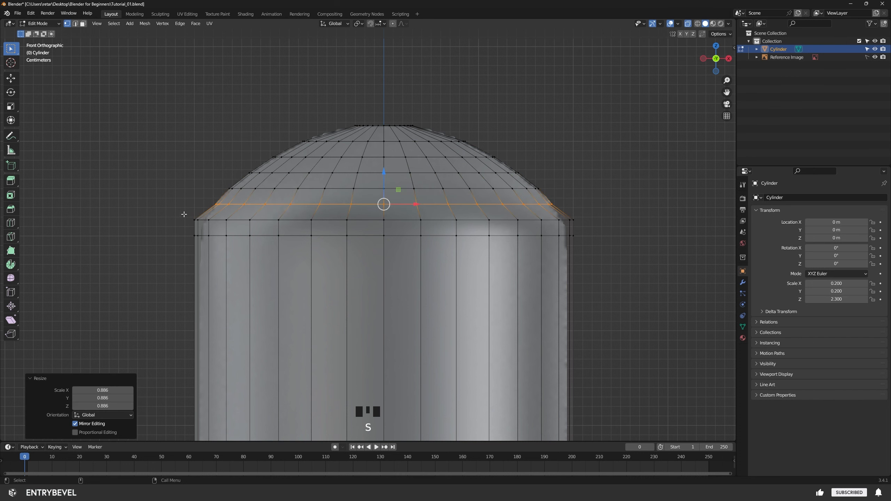
# - Scale the sixth loop below the top rim to about 0.95 to fit the reference, and clear the selection
pyautogui.moveTo(179, 215); pyautogui.dragTo(622, 228)
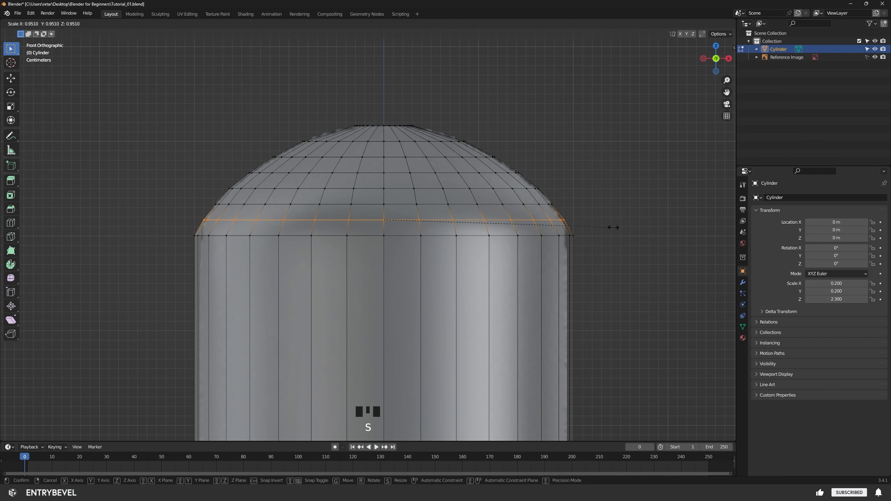
pyautogui.click(613, 227)
pyautogui.click(605, 194)
# - Select the dome's top rim without its centre vertex and lower it slightly along Z to soften the flat top
pyautogui.keyDown('alt'); pyautogui.moveTo(195, 250); pyautogui.dragTo(202, 302, button='middle'); pyautogui.keyUp('alt')
pyautogui.keyDown('alt'); pyautogui.moveTo(203, 302); pyautogui.dragTo(204, 302, button='right'); pyautogui.keyUp('alt')
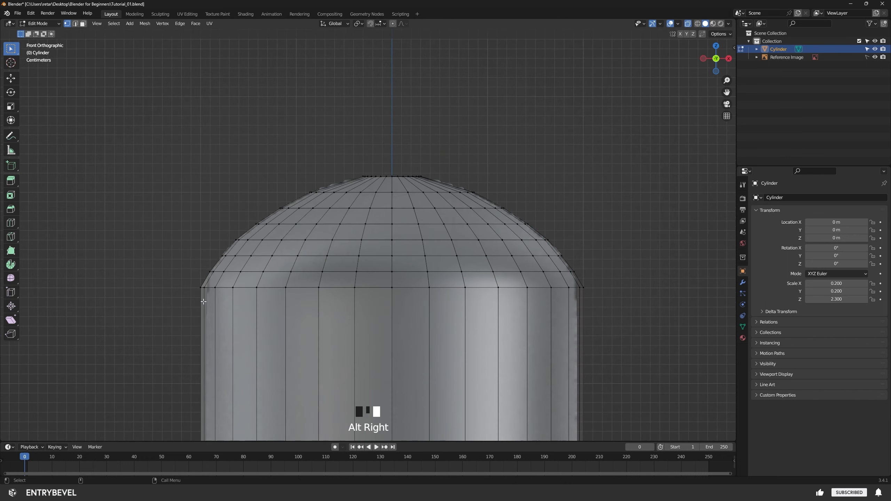
pyautogui.scroll(2, 553, 295)
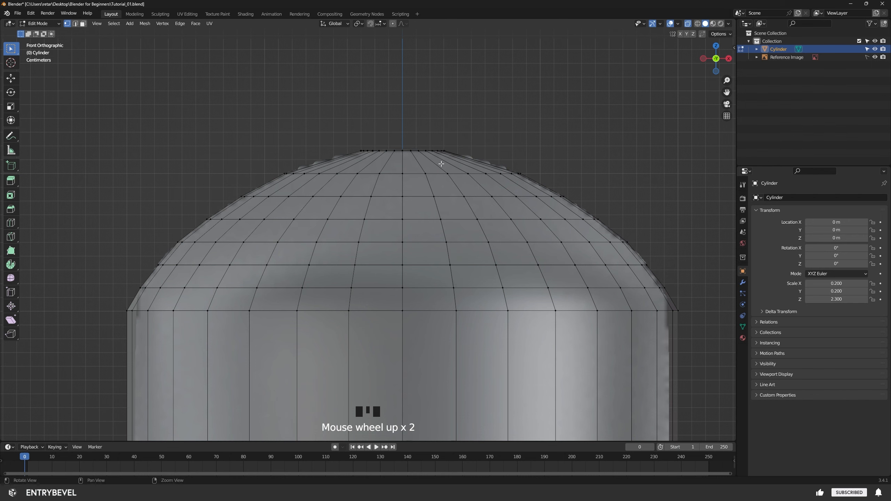
pyautogui.keyDown('alt'); pyautogui.moveTo(444, 163); pyautogui.dragTo(422, 206, button='middle'); pyautogui.keyUp('alt')
pyautogui.keyDown('alt'); pyautogui.moveTo(344, 192); pyautogui.dragTo(394, 197, button='right'); pyautogui.keyUp('alt')
pyautogui.keyDown('alt'); pyautogui.moveTo(393, 197); pyautogui.dragTo(369, 211, button='middle'); pyautogui.keyUp('alt')
pyautogui.moveTo(250, 166); pyautogui.dragTo(492, 206)
pyautogui.keyDown('alt'); pyautogui.moveTo(584, 186); pyautogui.dragTo(470, 220); pyautogui.keyUp('alt')
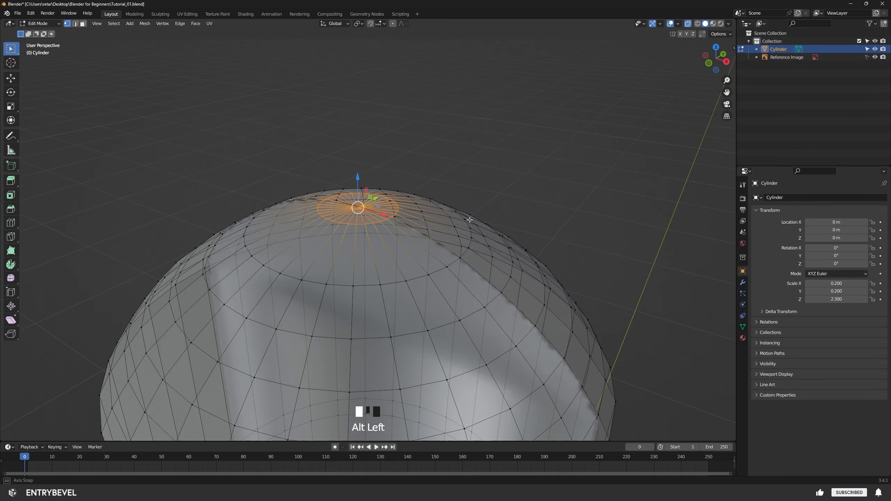
pyautogui.keyDown('alt'); pyautogui.scroll(3, 472, 182); pyautogui.keyUp('alt')
pyautogui.keyDown('alt'); pyautogui.moveTo(462, 176); pyautogui.dragTo(513, 176, button='right'); pyautogui.keyUp('alt')
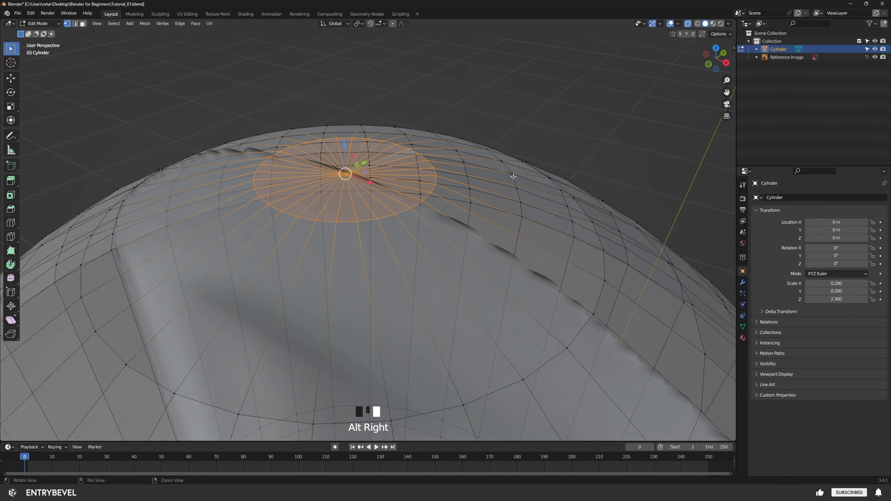
pyautogui.keyDown('shift'); pyautogui.click(345, 173); pyautogui.keyUp('shift')
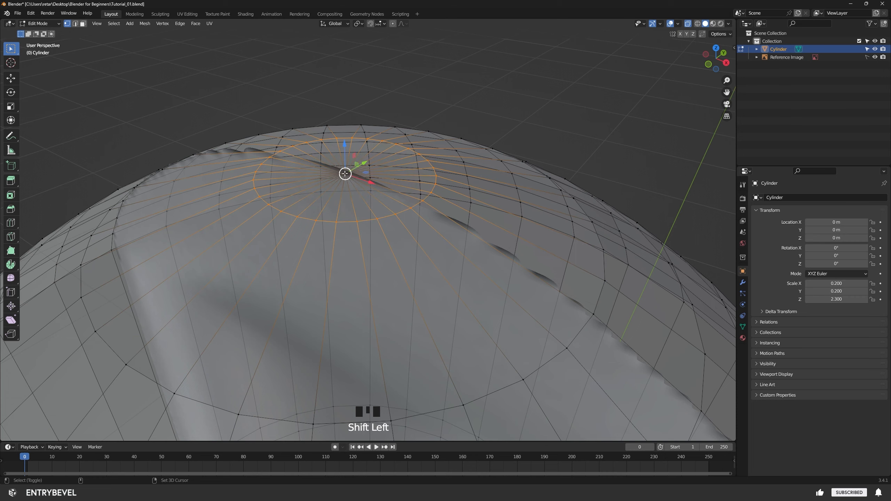
pyautogui.moveTo(357, 187)
pyautogui.keyDown('alt'); pyautogui.mouseDown()
pyautogui.moveTo(352, 180)
pyautogui.moveTo(363, 178)
pyautogui.mouseUp(); pyautogui.keyUp('alt')
pyautogui.keyDown('alt'); pyautogui.moveTo(363, 178); pyautogui.dragTo(432, 195, button='right'); pyautogui.keyUp('alt')
pyautogui.keyDown('alt'); pyautogui.moveTo(432, 194); pyautogui.dragTo(401, 161); pyautogui.keyUp('alt')
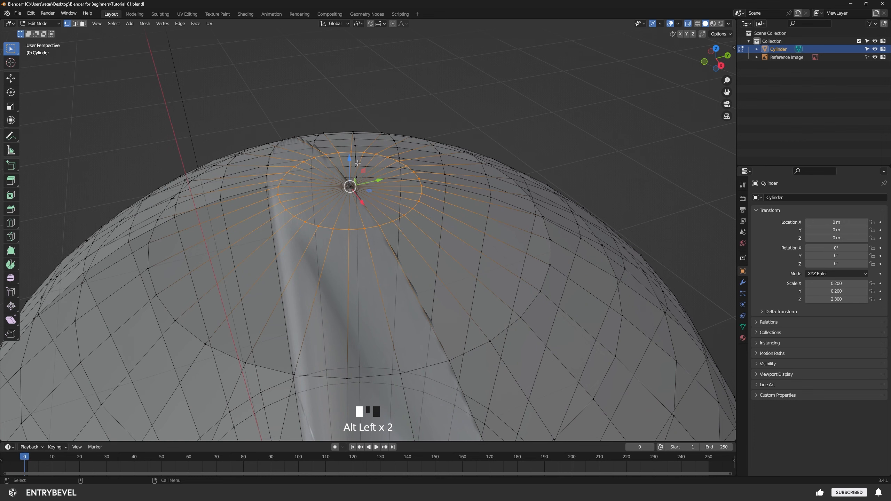
pyautogui.keyDown('alt'); pyautogui.moveTo(350, 183); pyautogui.dragTo(455, 199); pyautogui.keyUp('alt')
pyautogui.press('`')
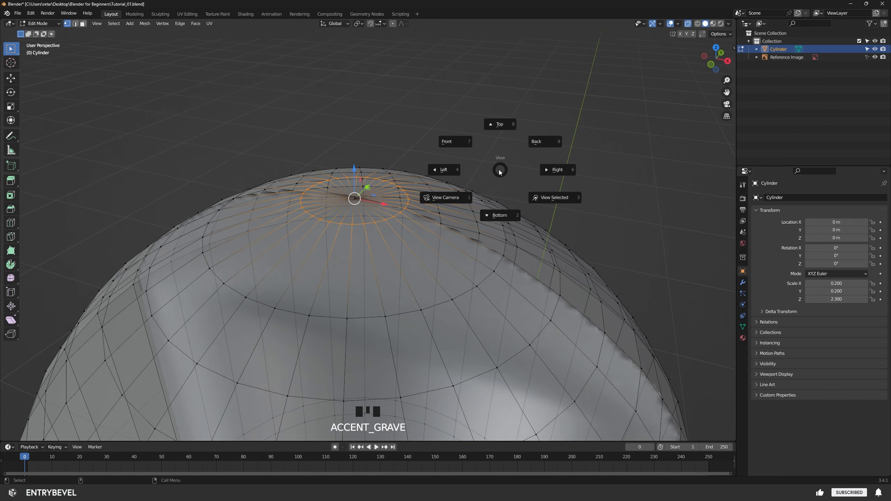
pyautogui.moveTo(350, 159); pyautogui.dragTo(348, 166)
pyautogui.keyDown('alt'); pyautogui.moveTo(494, 178); pyautogui.dragTo(425, 206); pyautogui.keyUp('alt')
# - Turn off X-ray display and return the pen body to Object Mode
pyautogui.scroll(-5, 425, 206)
pyautogui.scroll(-6, 426, 206)
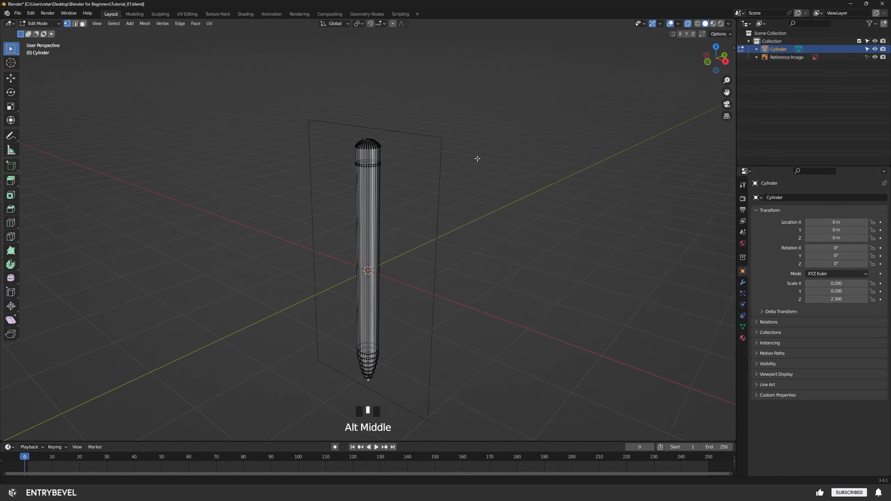
pyautogui.moveTo(477, 159)
pyautogui.keyDown('alt'); pyautogui.mouseDown()
pyautogui.moveTo(435, 175)
pyautogui.moveTo(453, 168)
pyautogui.mouseUp(); pyautogui.keyUp('alt')
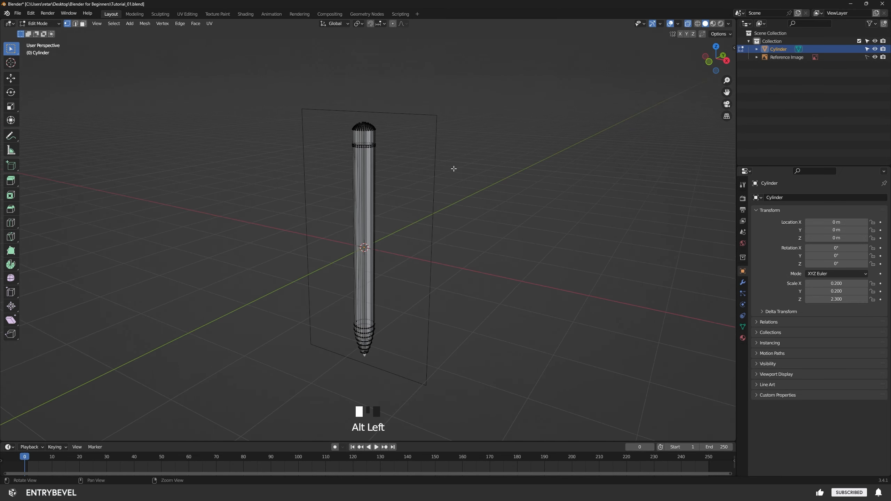
pyautogui.click(678, 24)
pyautogui.click(687, 23)
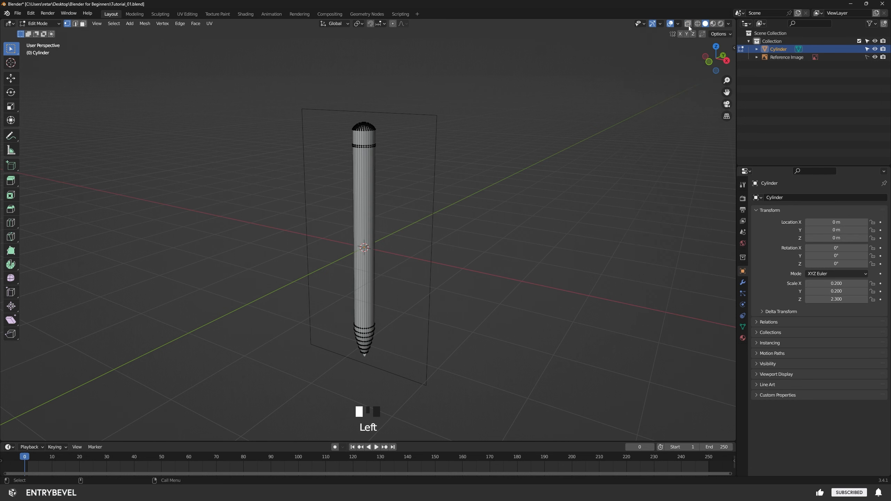
pyautogui.click(41, 24)
pyautogui.click(39, 30)
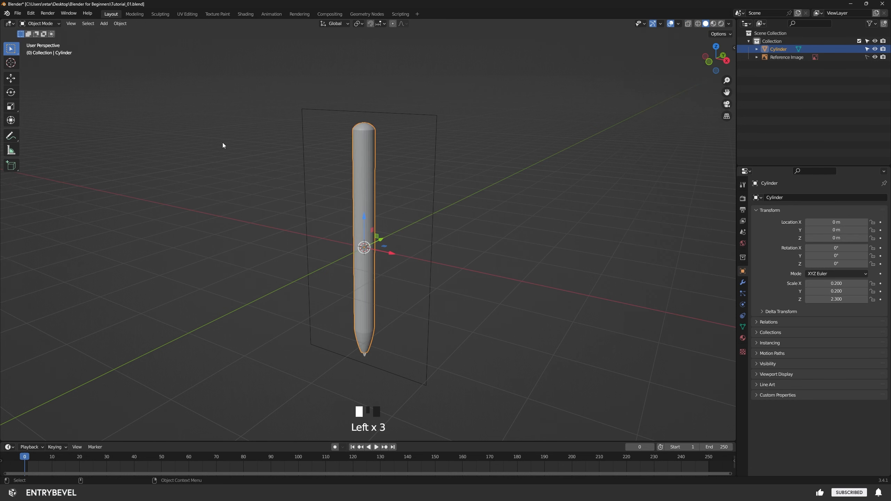
# - Deselect the pen body and examine its overall shape, rounded end and tapered tip from several angles
pyautogui.click(462, 228)
pyautogui.keyDown('alt'); pyautogui.moveTo(462, 229); pyautogui.dragTo(398, 254); pyautogui.keyUp('alt')
pyautogui.keyDown('alt'); pyautogui.moveTo(397, 254); pyautogui.dragTo(497, 222, button='right'); pyautogui.keyUp('alt')
pyautogui.keyDown('alt'); pyautogui.moveTo(497, 222); pyautogui.dragTo(440, 294, button='middle'); pyautogui.keyUp('alt')
pyautogui.keyDown('alt'); pyautogui.moveTo(440, 294); pyautogui.dragTo(483, 246); pyautogui.keyUp('alt')
pyautogui.keyDown('alt'); pyautogui.moveTo(483, 246); pyautogui.dragTo(454, 286, button='right'); pyautogui.keyUp('alt')
pyautogui.keyDown('alt'); pyautogui.moveTo(454, 285); pyautogui.dragTo(390, 178, button='middle'); pyautogui.keyUp('alt')
pyautogui.keyDown('alt'); pyautogui.moveTo(390, 177); pyautogui.dragTo(345, 249); pyautogui.keyUp('alt')
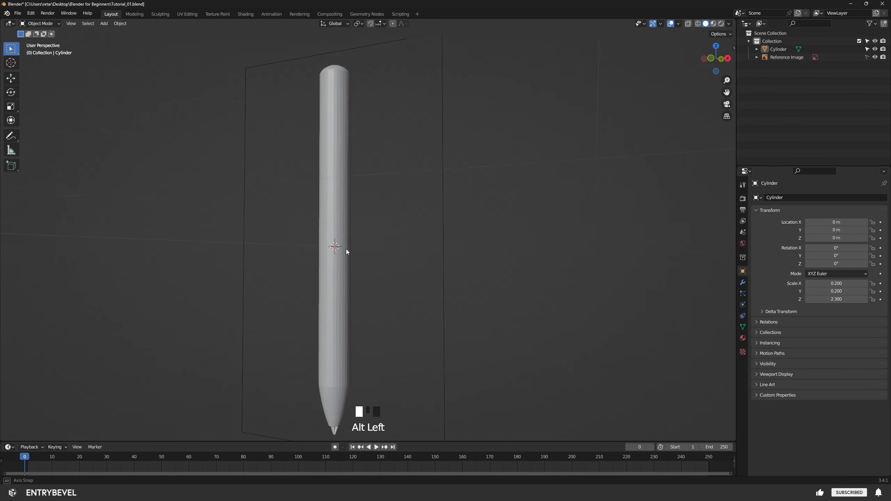
pyautogui.keyDown('alt'); pyautogui.moveTo(345, 249); pyautogui.dragTo(358, 168, button='middle'); pyautogui.keyUp('alt')
pyautogui.keyDown('alt'); pyautogui.moveTo(358, 170); pyautogui.dragTo(370, 221); pyautogui.keyUp('alt')
pyautogui.keyDown('alt'); pyautogui.moveTo(370, 221); pyautogui.dragTo(376, 224, button='right'); pyautogui.keyUp('alt')
pyautogui.keyDown('alt'); pyautogui.moveTo(376, 224); pyautogui.dragTo(442, 242, button='middle'); pyautogui.keyUp('alt')
pyautogui.keyDown('alt'); pyautogui.moveTo(443, 242); pyautogui.dragTo(454, 255); pyautogui.keyUp('alt')
pyautogui.keyDown('alt'); pyautogui.moveTo(454, 255); pyautogui.dragTo(414, 249, button='right'); pyautogui.keyUp('alt')
pyautogui.keyDown('alt'); pyautogui.moveTo(414, 248); pyautogui.dragTo(472, 255, button='middle'); pyautogui.keyUp('alt')
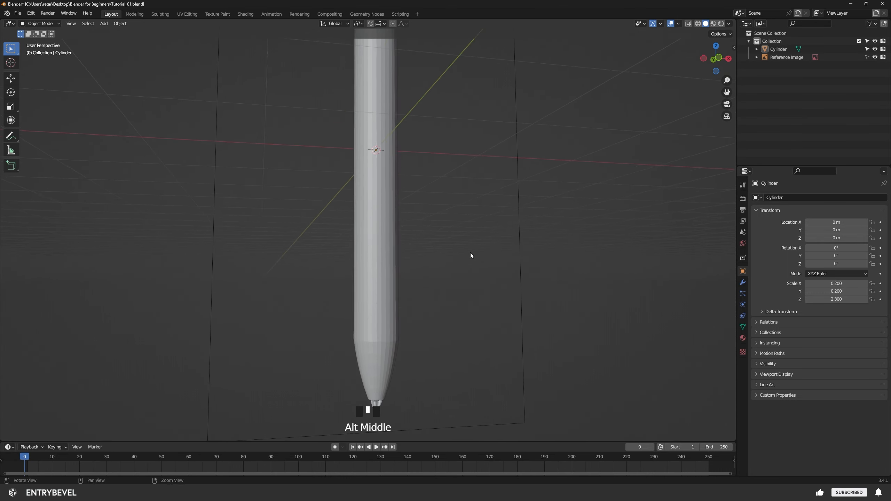
pyautogui.keyDown('alt'); pyautogui.moveTo(471, 255); pyautogui.dragTo(417, 223); pyautogui.keyUp('alt')
pyautogui.keyDown('alt'); pyautogui.moveTo(417, 222); pyautogui.dragTo(417, 258, button='middle'); pyautogui.keyUp('alt')
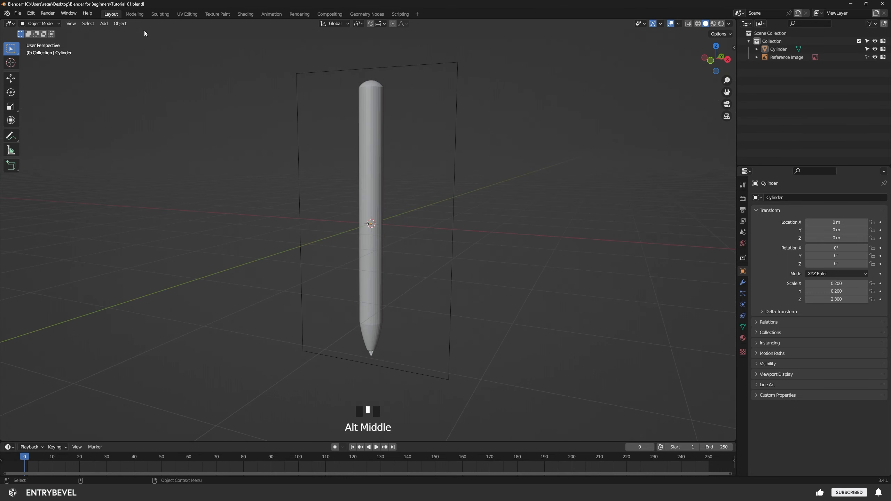
# - Save the scene as a new incremental copy named Tutorial_02.blend in the Blender for Beginners folder
pyautogui.click(17, 13)
pyautogui.click(35, 75)
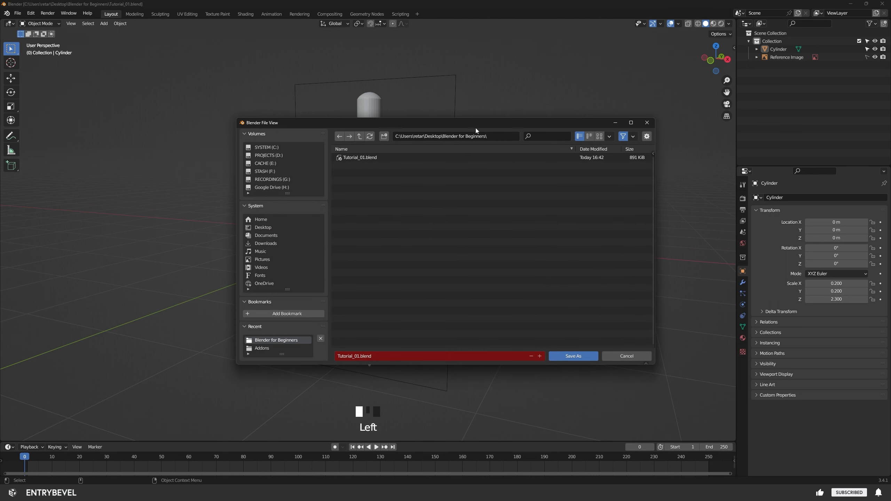
pyautogui.moveTo(476, 124); pyautogui.dragTo(407, 121)
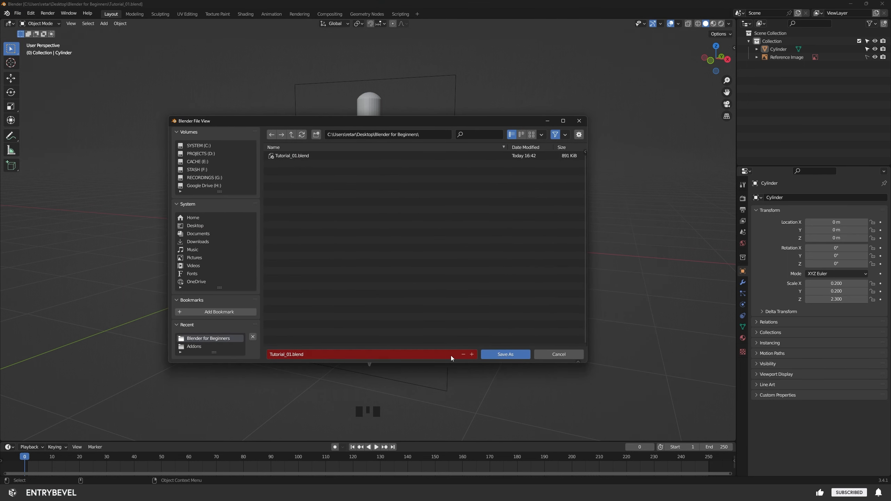
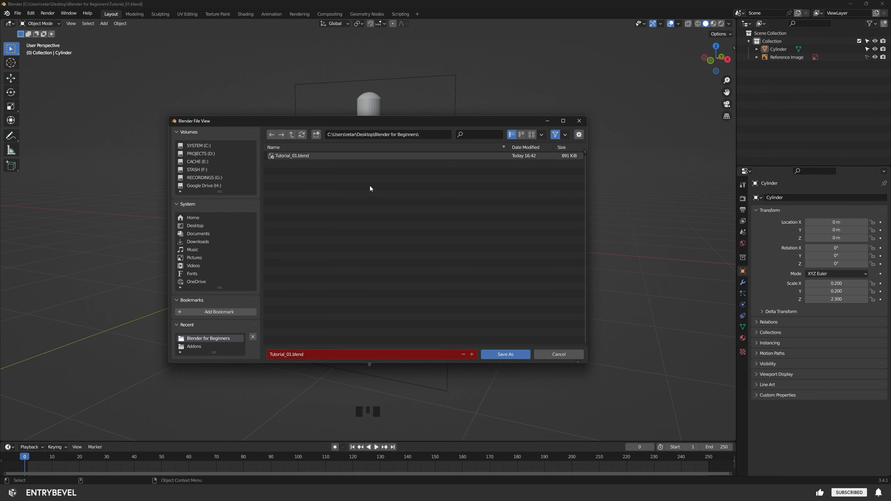
pyautogui.click(472, 355)
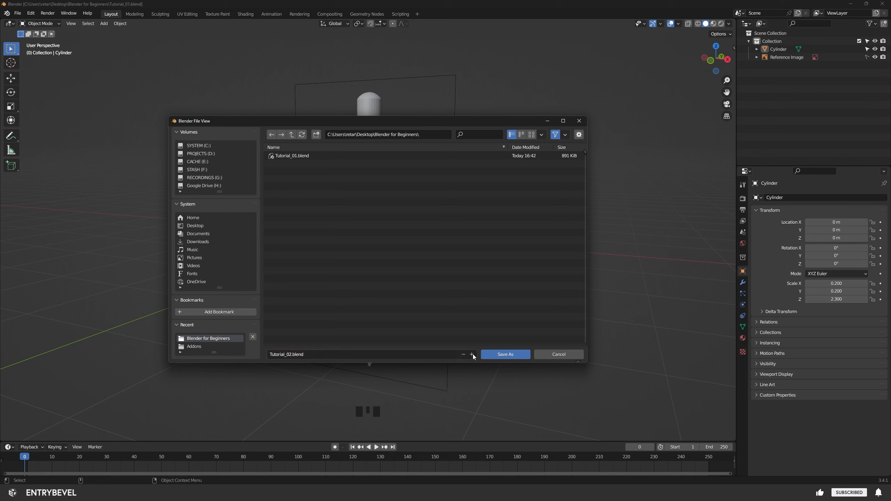
pyautogui.click(508, 354)
# - Enable X-ray display and the wireframe overlay so edges show in Object Mode
pyautogui.click(687, 25)
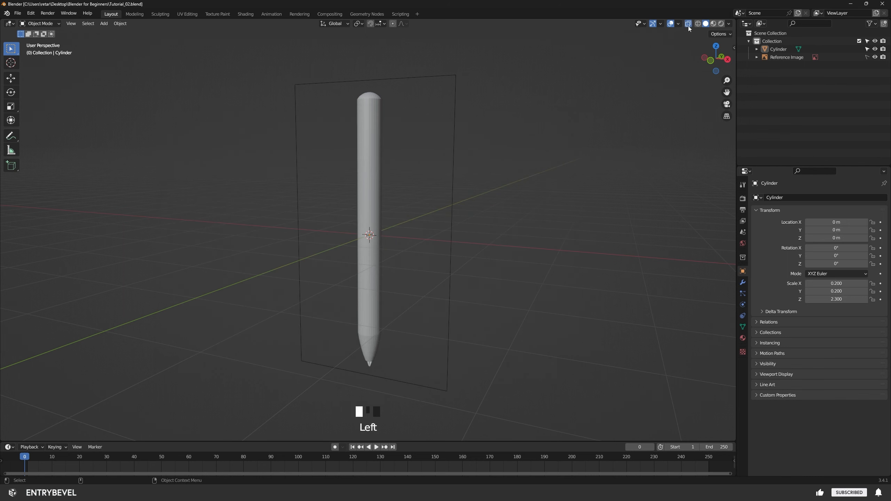
pyautogui.click(677, 24)
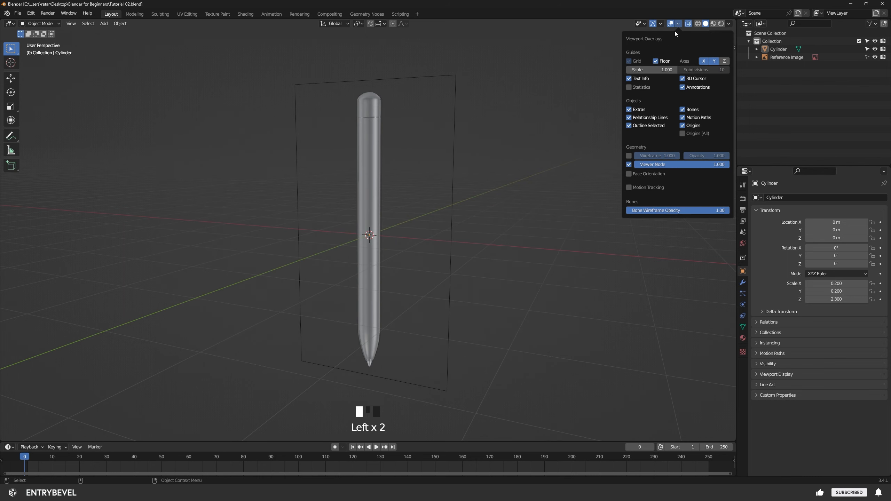
pyautogui.click(628, 156)
# - From the front, examine the narrow seam band between the two close edge loops below the pen's rounded end
pyautogui.press('`')
pyautogui.click(493, 130)
pyautogui.keyDown('alt'); pyautogui.moveTo(325, 134); pyautogui.dragTo(361, 133, button='right'); pyautogui.keyUp('alt')
pyautogui.keyDown('alt'); pyautogui.moveTo(360, 133); pyautogui.dragTo(407, 269, button='middle'); pyautogui.keyUp('alt')
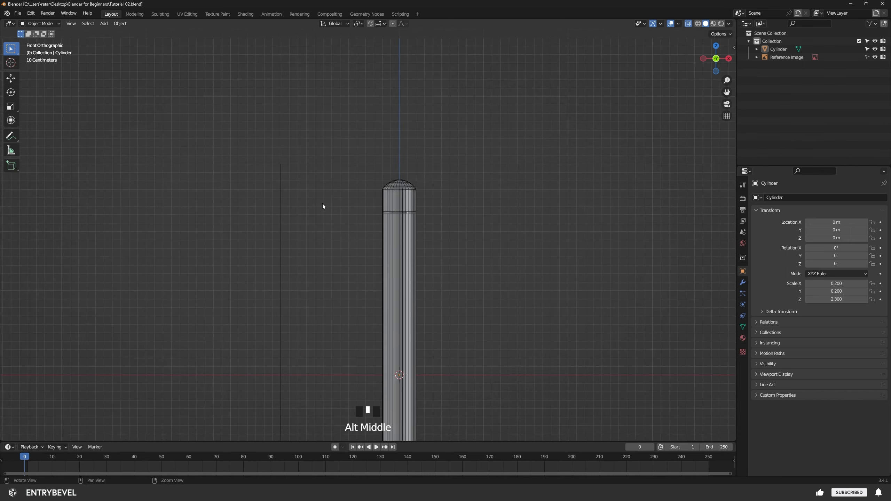
pyautogui.keyDown('alt'); pyautogui.moveTo(324, 205); pyautogui.dragTo(471, 210, button='right'); pyautogui.keyUp('alt')
pyautogui.keyDown('alt'); pyautogui.moveTo(474, 205); pyautogui.dragTo(390, 230, button='middle'); pyautogui.keyUp('alt')
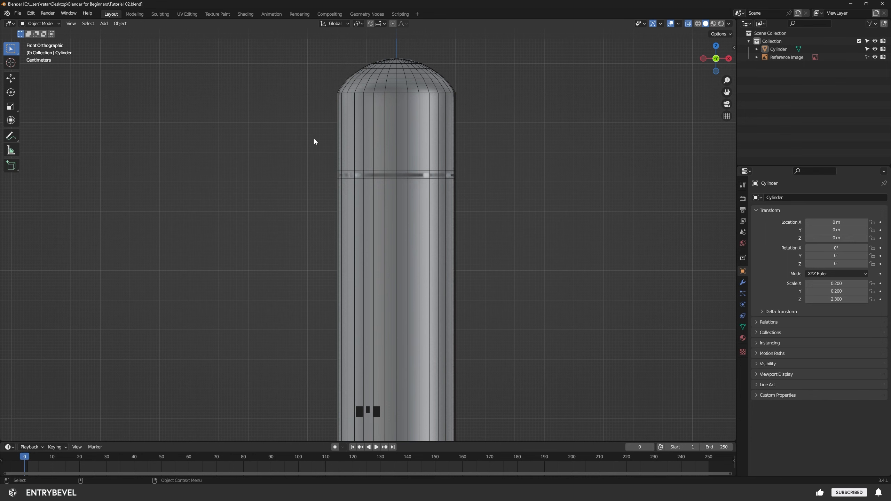
pyautogui.keyDown('alt'); pyautogui.moveTo(483, 194); pyautogui.dragTo(489, 191, button='right'); pyautogui.keyUp('alt')
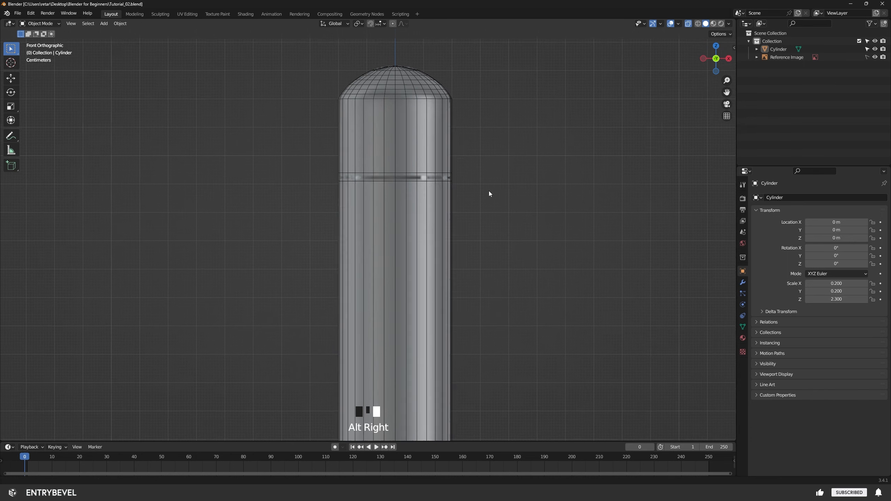
pyautogui.keyDown('alt'); pyautogui.moveTo(489, 191); pyautogui.dragTo(451, 189, button='middle'); pyautogui.keyUp('alt')
pyautogui.keyDown('alt'); pyautogui.moveTo(401, 191); pyautogui.dragTo(476, 194, button='right'); pyautogui.keyUp('alt')
pyautogui.keyDown('alt'); pyautogui.moveTo(476, 194); pyautogui.dragTo(482, 209, button='middle'); pyautogui.keyUp('alt')
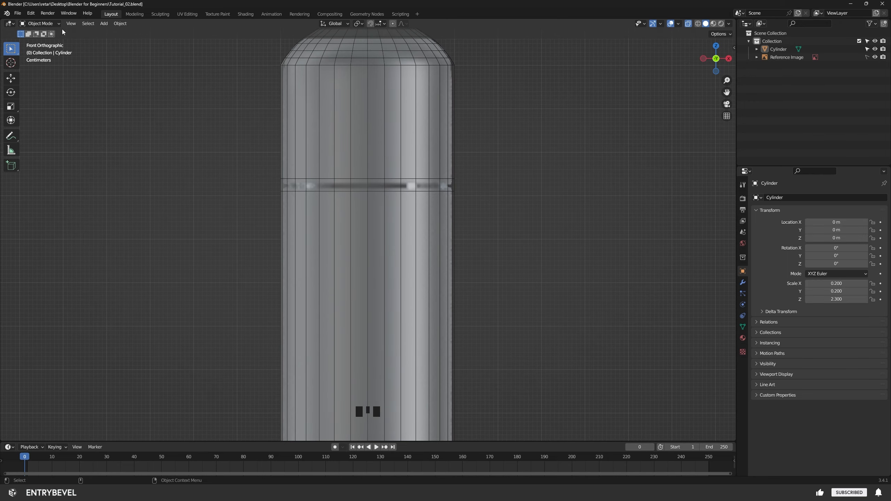
# - In Edit Mode with face selection, select the ring of faces in the seam band and extrude it in place without offset
pyautogui.press('Tab')
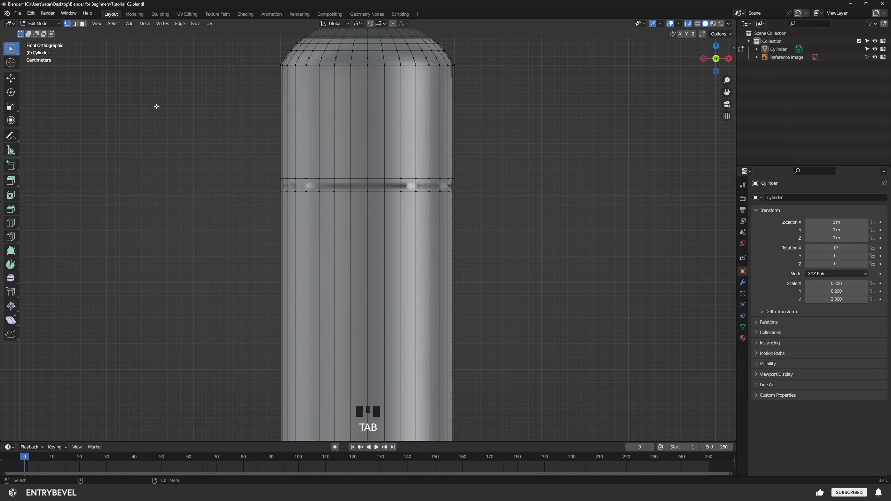
pyautogui.keyDown('alt'); pyautogui.moveTo(273, 127); pyautogui.dragTo(288, 174, button='middle'); pyautogui.keyUp('alt')
pyautogui.press('3')
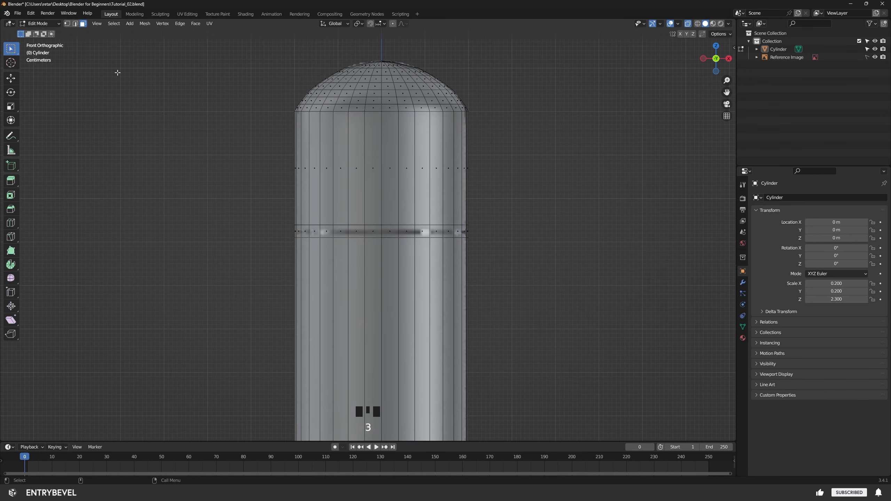
pyautogui.moveTo(249, 228); pyautogui.dragTo(512, 236)
pyautogui.keyDown('alt'); pyautogui.moveTo(512, 236); pyautogui.dragTo(437, 269, button='right'); pyautogui.keyUp('alt')
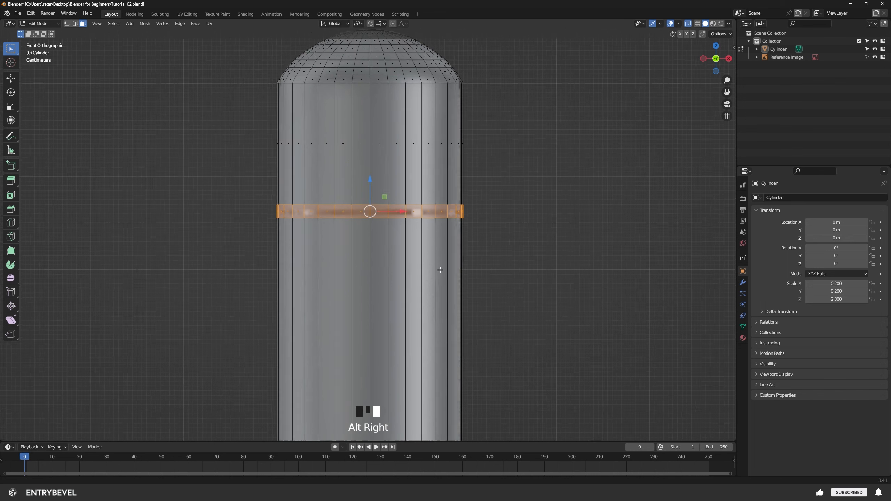
pyautogui.keyDown('alt'); pyautogui.moveTo(438, 268); pyautogui.dragTo(434, 260, button='middle'); pyautogui.keyUp('alt')
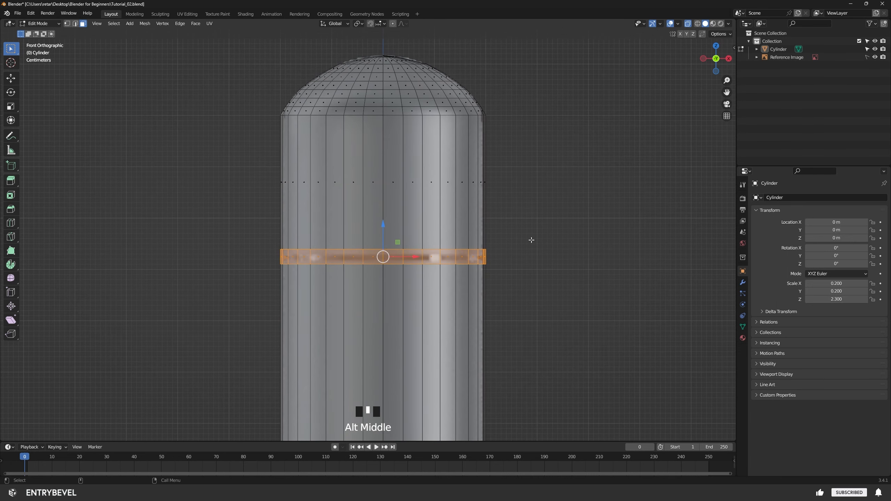
pyautogui.press('e')
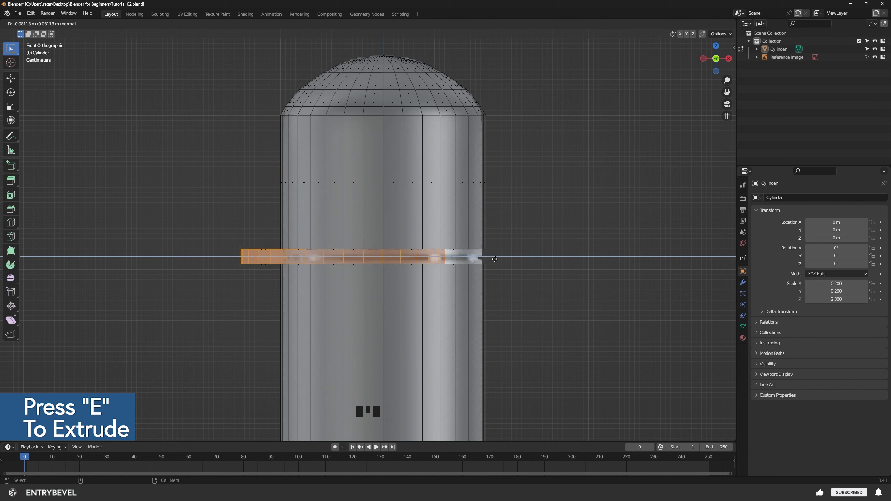
pyautogui.rightClick(563, 257)
pyautogui.click(549, 267)
# - Move one front face of the seam band about 0.039 m outward along Y to expose the extruded side faces, and undo it
pyautogui.keyDown('alt'); pyautogui.moveTo(548, 266); pyautogui.dragTo(426, 300); pyautogui.keyUp('alt')
pyautogui.scroll(5, 473, 253)
pyautogui.scroll(2, 456, 290)
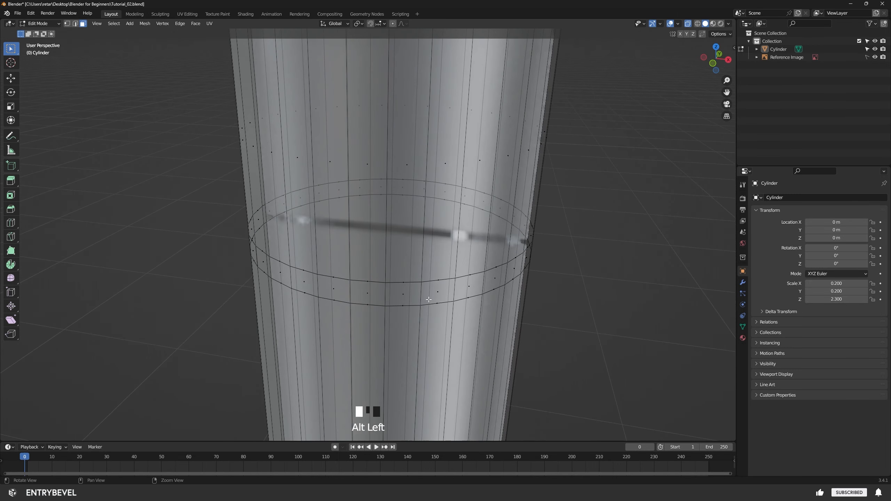
pyautogui.click(437, 291)
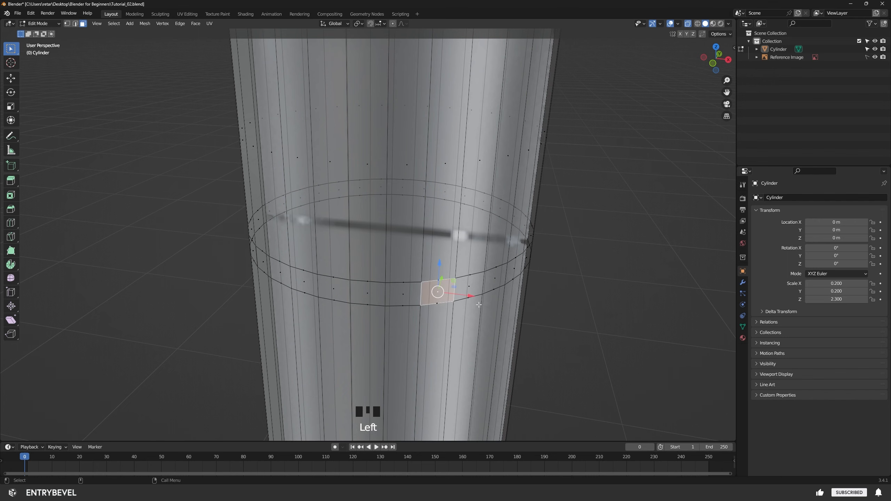
pyautogui.keyDown('alt'); pyautogui.moveTo(437, 291); pyautogui.dragTo(417, 249); pyautogui.keyUp('alt')
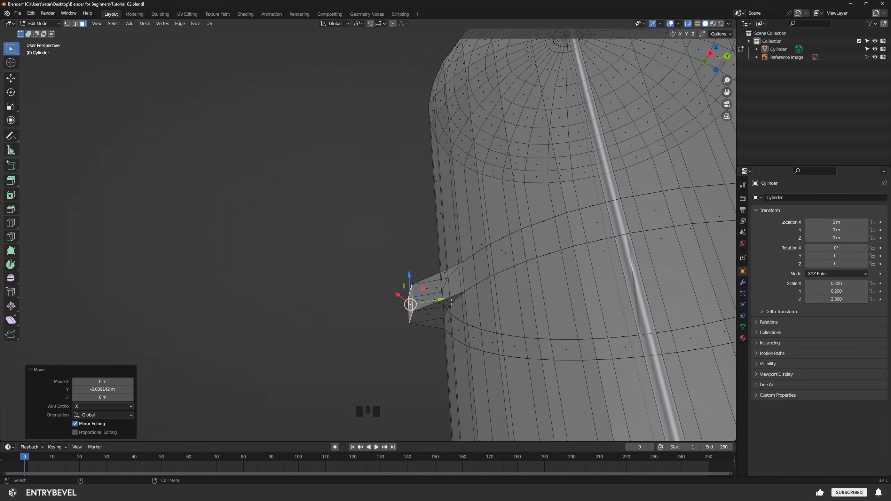
pyautogui.keyDown('alt'); pyautogui.moveTo(626, 227); pyautogui.dragTo(341, 233); pyautogui.keyUp('alt')
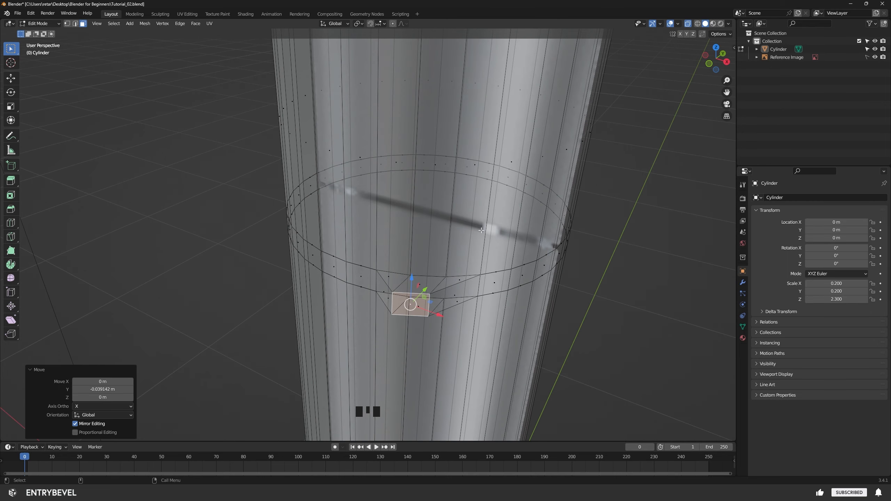
pyautogui.keyDown('alt'); pyautogui.moveTo(606, 281); pyautogui.dragTo(575, 258); pyautogui.keyUp('alt')
pyautogui.click(553, 271)
# - From the front, select the seam band's ring of faces and try scaling it inward uniformly to about 0.538
pyautogui.press('`')
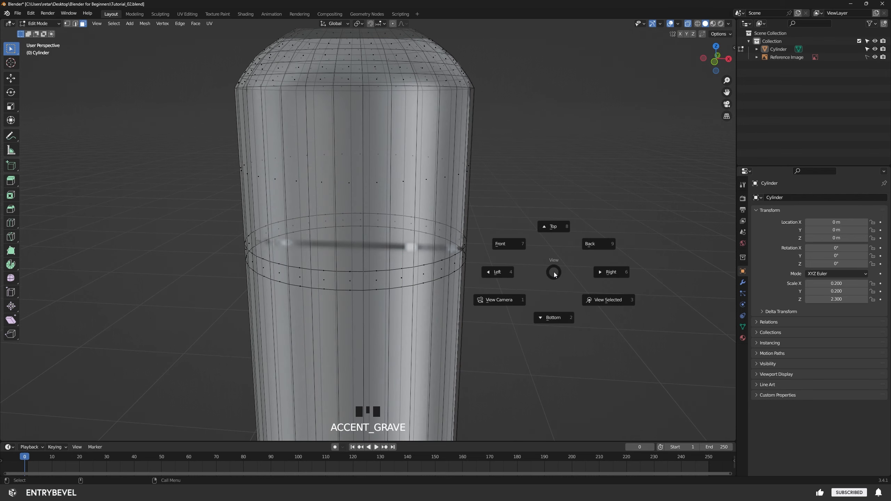
pyautogui.click(510, 243)
pyautogui.keyDown('alt'); pyautogui.middleClick(525, 314); pyautogui.keyUp('alt')
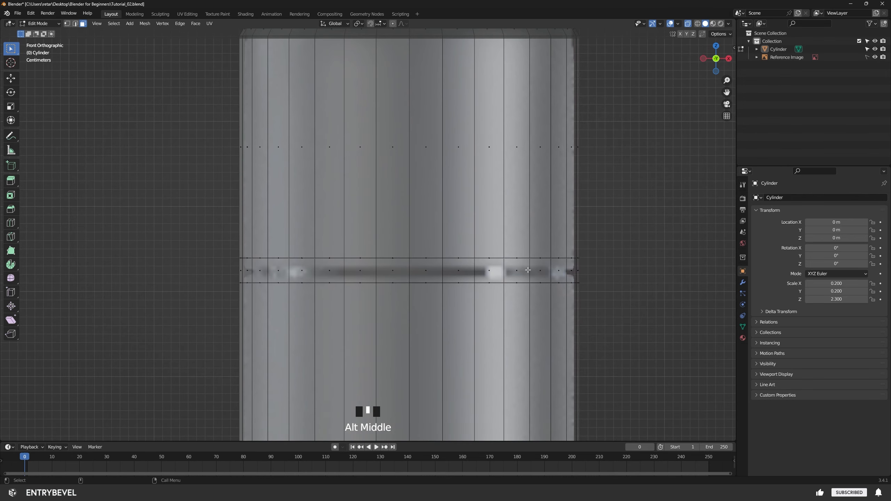
pyautogui.keyDown('alt'); pyautogui.click(571, 271); pyautogui.keyUp('alt')
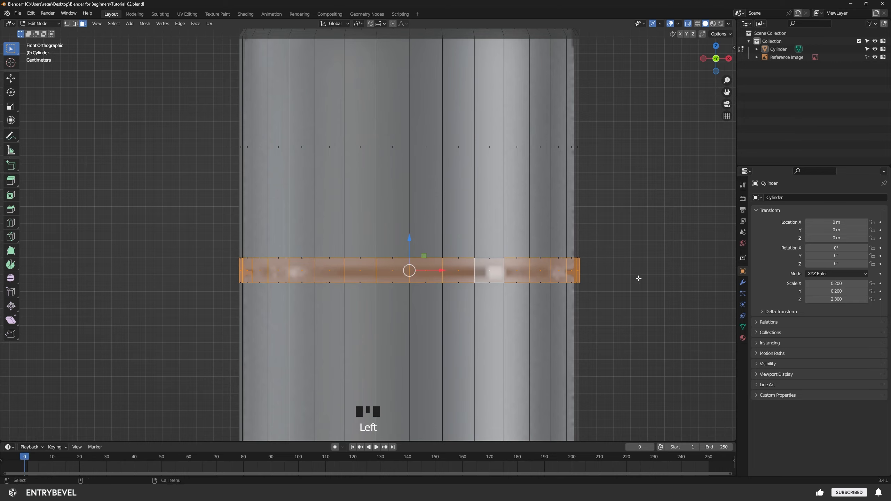
pyautogui.scroll(-3, 628, 319)
pyautogui.scroll(3, 511, 309)
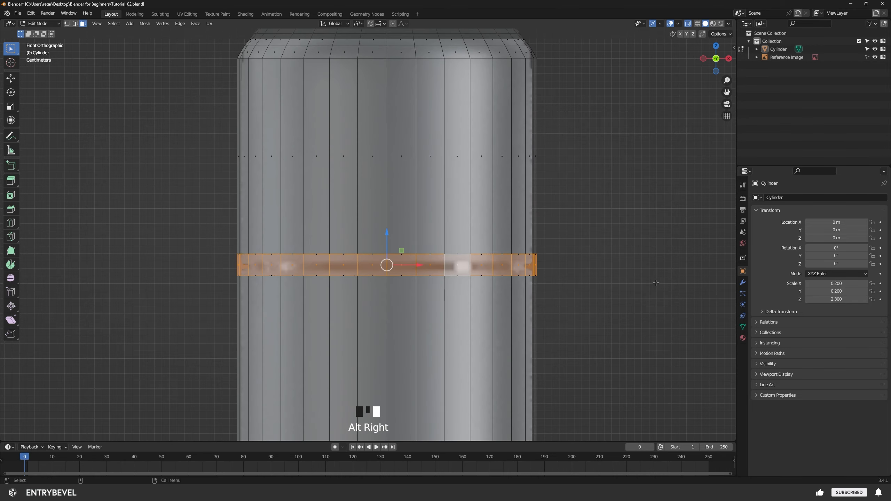
pyautogui.press('s')
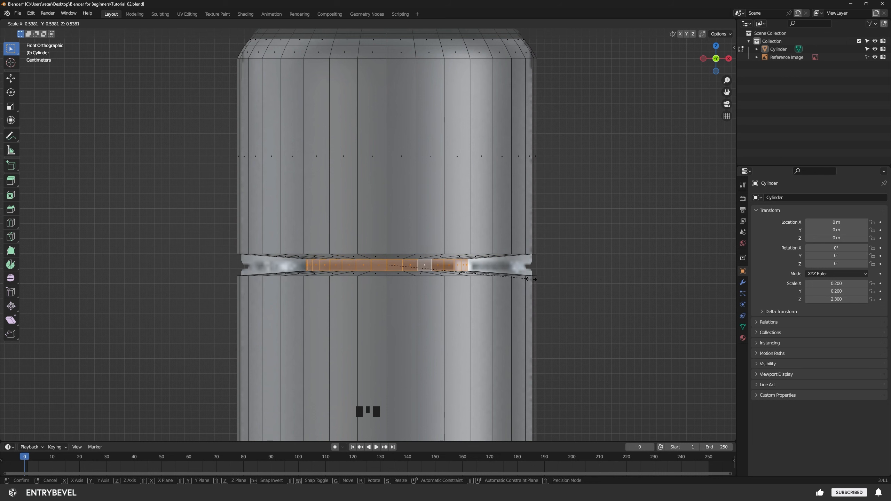
pyautogui.click(531, 279)
# - Examine the sloped walls of the groove from the front and undo the uniform scaling of the seam band
pyautogui.keyDown('alt'); pyautogui.moveTo(437, 305); pyautogui.dragTo(465, 318, button='right'); pyautogui.keyUp('alt')
pyautogui.keyDown('alt'); pyautogui.moveTo(464, 318); pyautogui.dragTo(469, 268, button='middle'); pyautogui.keyUp('alt')
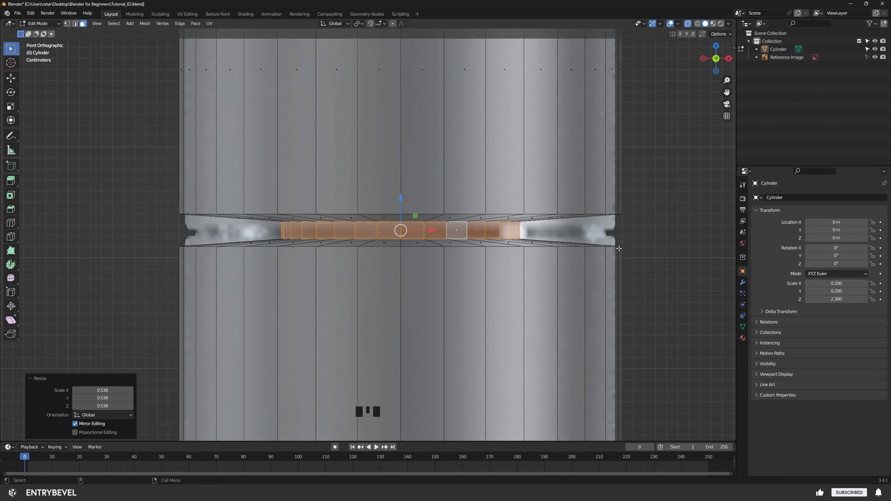
pyautogui.keyDown('alt'); pyautogui.moveTo(680, 273); pyautogui.dragTo(503, 300, button='right'); pyautogui.keyUp('alt')
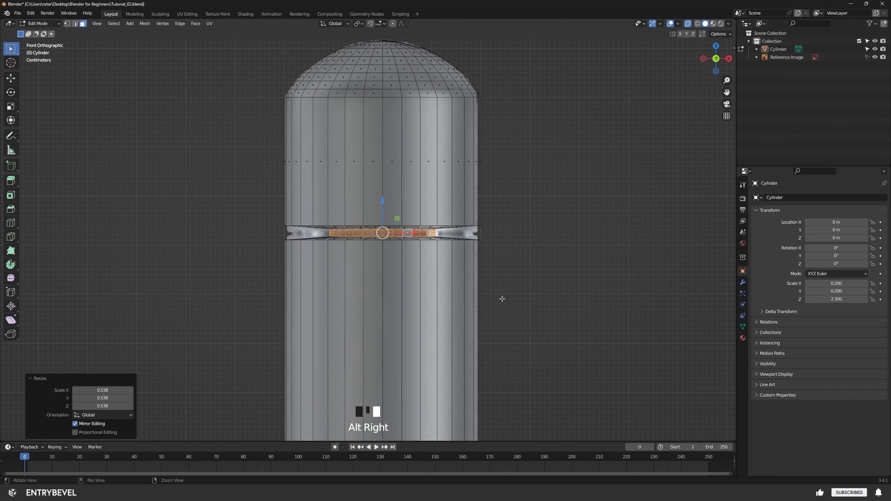
pyautogui.keyDown('alt'); pyautogui.moveTo(408, 291); pyautogui.dragTo(489, 299, button='right'); pyautogui.keyUp('alt')
pyautogui.keyDown('alt'); pyautogui.moveTo(489, 300); pyautogui.dragTo(473, 284, button='middle'); pyautogui.keyUp('alt')
pyautogui.hotkey('ctrl', 'z')
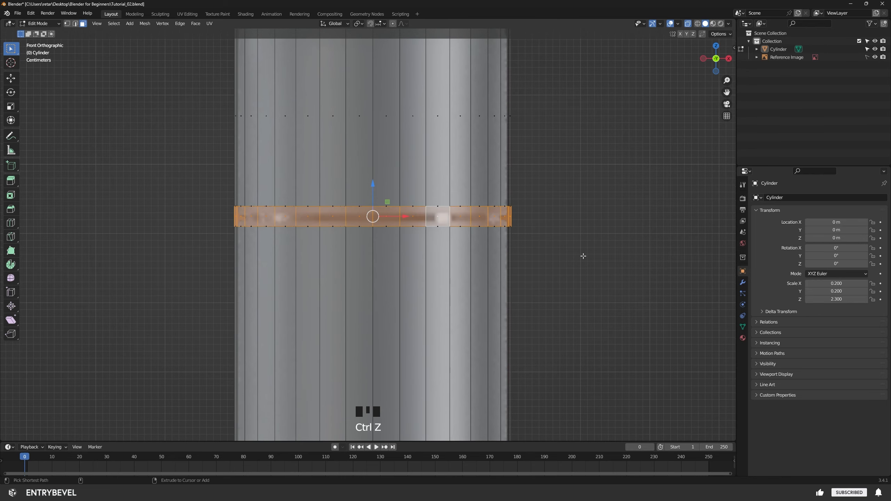
pyautogui.hotkey('ctrl', 'z')
pyautogui.moveTo(229, 212); pyautogui.dragTo(544, 223)
pyautogui.keyDown('alt'); pyautogui.moveTo(541, 277); pyautogui.dragTo(561, 258, button='middle'); pyautogui.keyUp('alt')
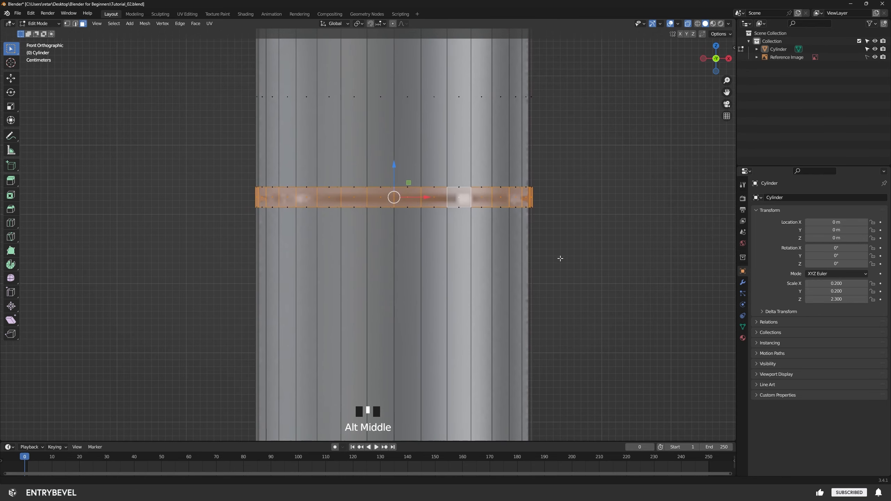
pyautogui.press('s')
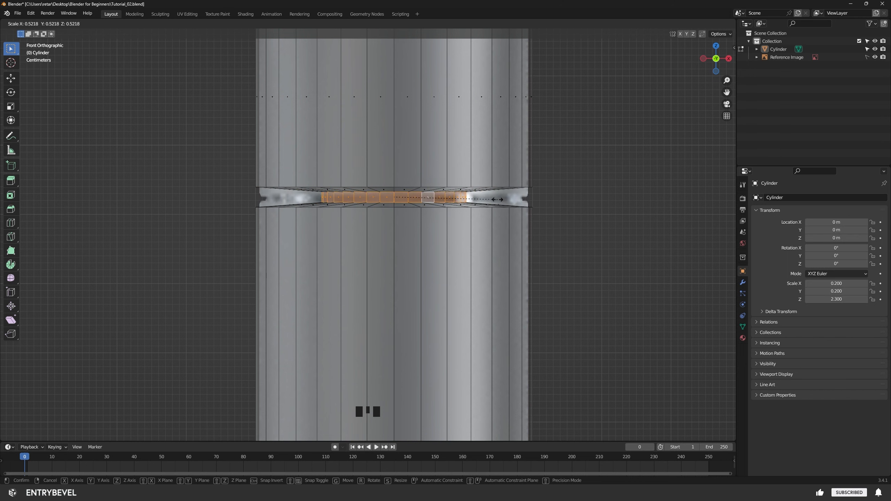
pyautogui.press('Escape')
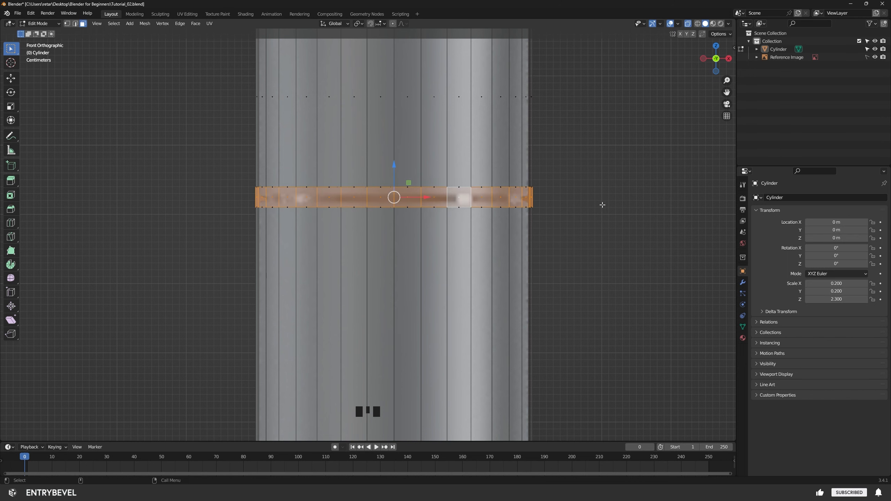
pyautogui.click(587, 198)
# - Select the seam band's faces and scale them inward to about 0.924 in X and Y only, excluding Z
pyautogui.moveTo(235, 193); pyautogui.dragTo(563, 204)
pyautogui.press('s')
pyautogui.hotkey('shift', 'z')
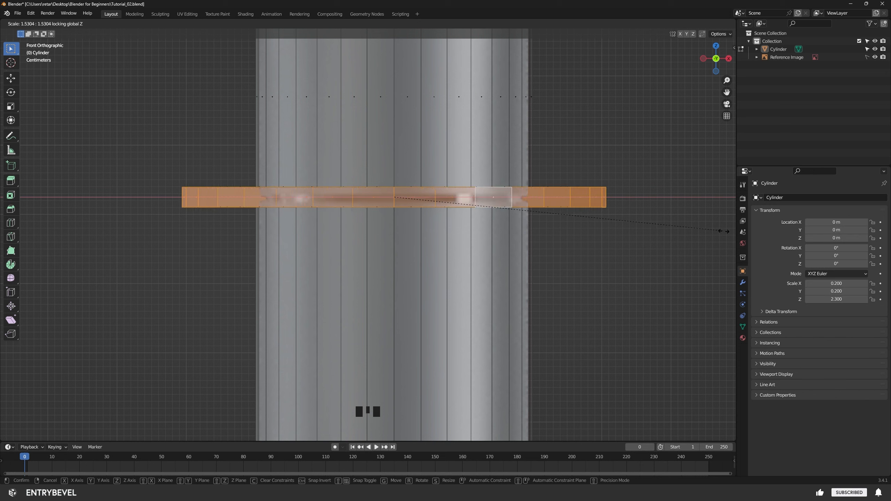
pyautogui.click(591, 228)
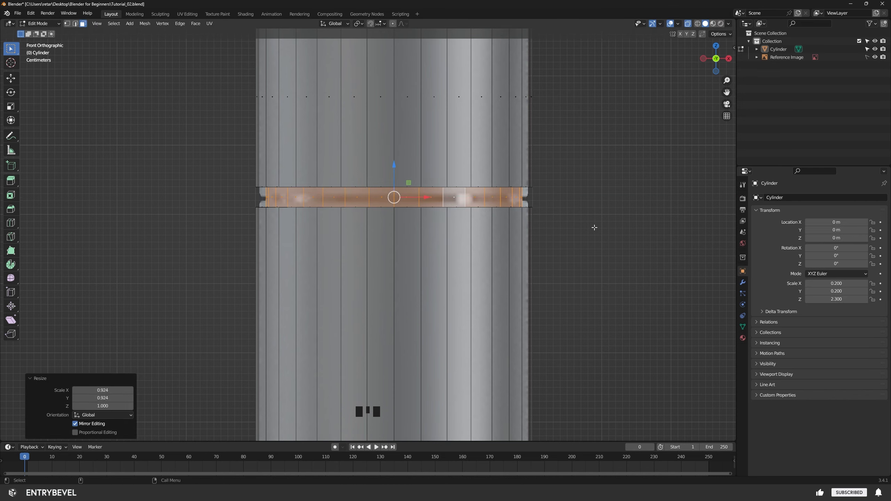
pyautogui.click(594, 227)
# - Turn off X-ray display and examine the recessed groove below the pen's rounded end from an angle
pyautogui.moveTo(612, 224); pyautogui.dragTo(458, 250, button='middle')
pyautogui.keyDown('alt'); pyautogui.moveTo(457, 250); pyautogui.dragTo(619, 106); pyautogui.keyUp('alt')
pyautogui.click(688, 24)
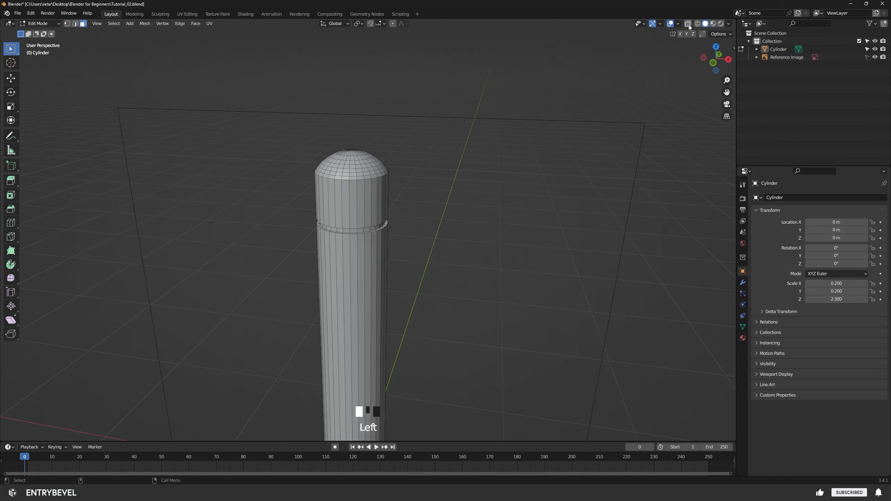
pyautogui.click(521, 185)
pyautogui.click(473, 253)
pyautogui.moveTo(474, 252)
pyautogui.keyDown('alt'); pyautogui.mouseDown()
pyautogui.moveTo(360, 227)
pyautogui.moveTo(460, 243)
pyautogui.mouseUp(); pyautogui.keyUp('alt')
pyautogui.keyDown('alt'); pyautogui.moveTo(459, 243); pyautogui.dragTo(324, 256, button='right'); pyautogui.keyUp('alt')
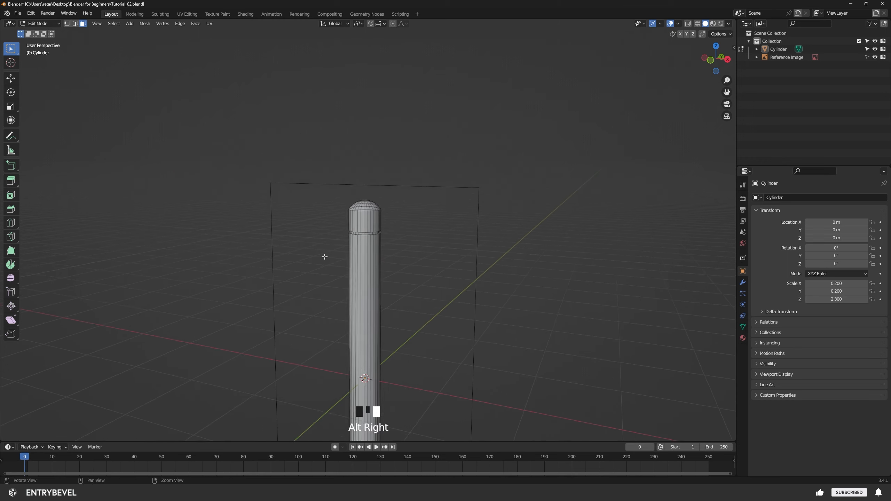
pyautogui.keyDown('alt'); pyautogui.moveTo(324, 256); pyautogui.dragTo(332, 239, button='middle'); pyautogui.keyUp('alt')
pyautogui.scroll(5, 466, 243)
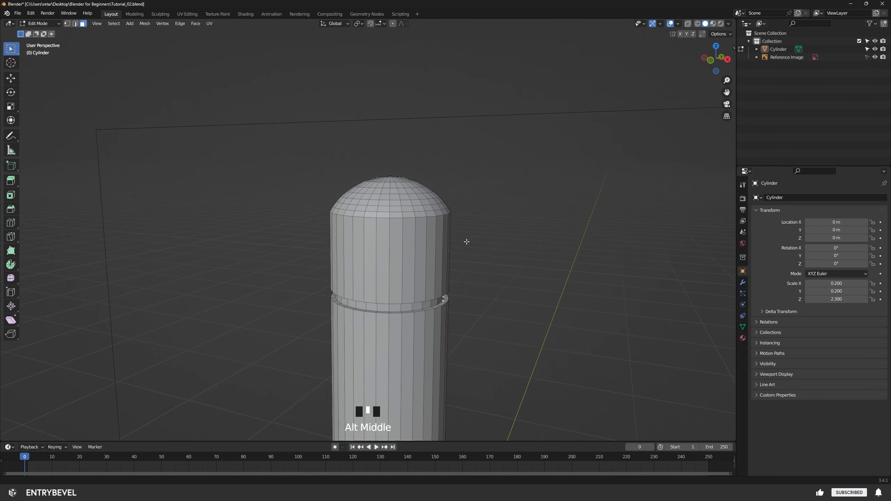
# - Turn off the wireframe overlay, return to Object Mode, and examine the shaded pen body and its seam groove from several angles
pyautogui.click(677, 24)
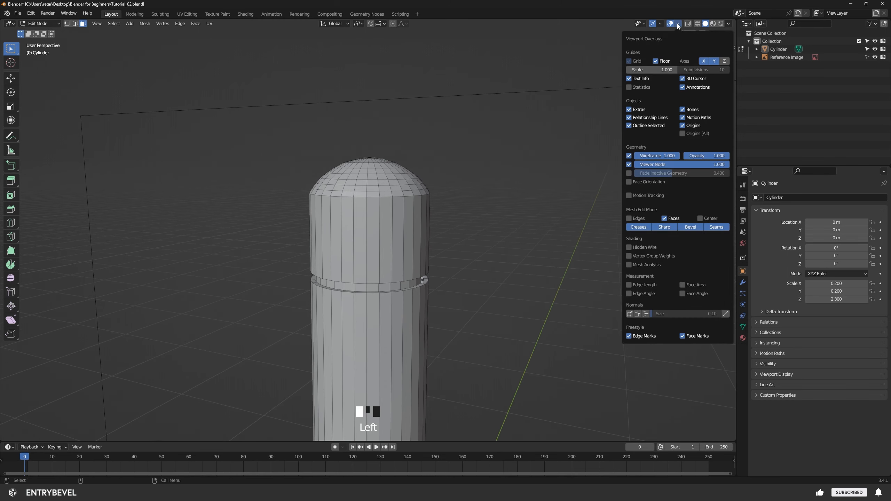
pyautogui.click(629, 156)
pyautogui.press('Tab')
pyautogui.keyDown('alt'); pyautogui.moveTo(501, 191); pyautogui.dragTo(421, 264, button='right'); pyautogui.keyUp('alt')
pyautogui.keyDown('alt'); pyautogui.moveTo(421, 264); pyautogui.dragTo(455, 195, button='middle'); pyautogui.keyUp('alt')
pyautogui.keyDown('alt'); pyautogui.moveTo(455, 195); pyautogui.dragTo(420, 220); pyautogui.keyUp('alt')
pyautogui.keyDown('alt'); pyautogui.moveTo(434, 264); pyautogui.dragTo(468, 153, button='middle'); pyautogui.keyUp('alt')
pyautogui.keyDown('alt'); pyautogui.moveTo(468, 153); pyautogui.dragTo(519, 192, button='right'); pyautogui.keyUp('alt')
pyautogui.keyDown('alt'); pyautogui.moveTo(519, 192); pyautogui.dragTo(430, 194); pyautogui.keyUp('alt')
pyautogui.keyDown('alt'); pyautogui.moveTo(430, 194); pyautogui.dragTo(430, 266, button='middle'); pyautogui.keyUp('alt')
pyautogui.keyDown('alt'); pyautogui.moveTo(430, 266); pyautogui.dragTo(478, 203, button='right'); pyautogui.keyUp('alt')
pyautogui.keyDown('alt'); pyautogui.moveTo(477, 203); pyautogui.dragTo(455, 213, button='middle'); pyautogui.keyUp('alt')
pyautogui.keyDown('alt'); pyautogui.moveTo(455, 213); pyautogui.dragTo(362, 219, button='right'); pyautogui.keyUp('alt')
pyautogui.keyDown('alt'); pyautogui.moveTo(361, 219); pyautogui.dragTo(403, 214); pyautogui.keyUp('alt')
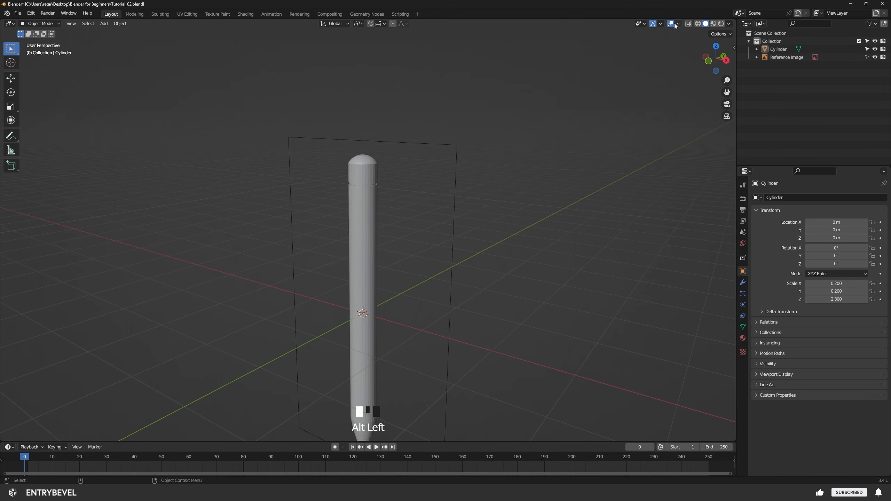
# - Turn the wireframe overlay and X-ray display back on for the pen body
pyautogui.click(676, 25)
pyautogui.click(628, 155)
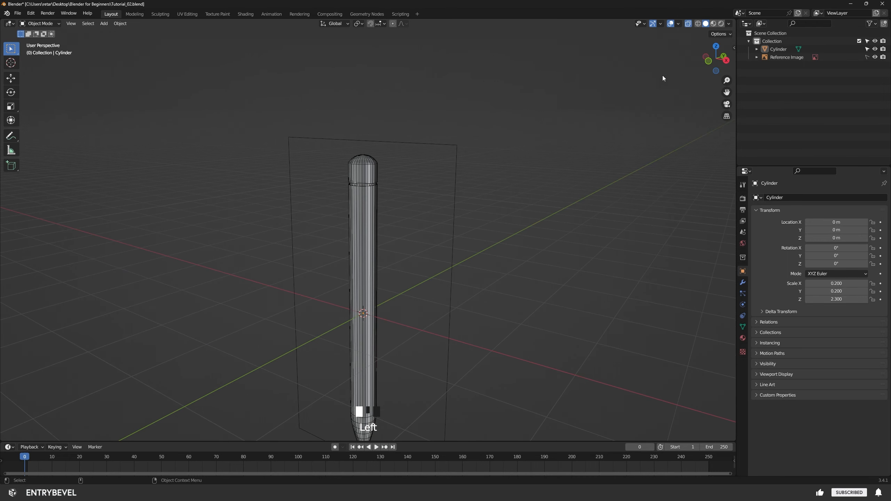
pyautogui.keyDown('alt'); pyautogui.moveTo(662, 76); pyautogui.dragTo(525, 231, button='right'); pyautogui.keyUp('alt')
pyautogui.keyDown('alt'); pyautogui.moveTo(525, 232); pyautogui.dragTo(507, 181); pyautogui.keyUp('alt')
pyautogui.press('`')
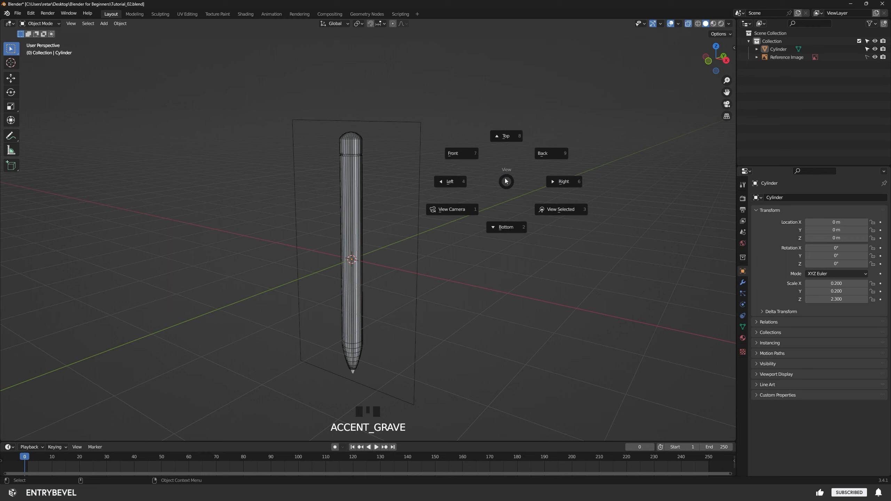
# - Examine the pen's tapered lower end and the metal point shown on the reference image
pyautogui.keyDown('alt'); pyautogui.moveTo(420, 337); pyautogui.dragTo(453, 206, button='middle'); pyautogui.keyUp('alt')
pyautogui.keyDown('alt'); pyautogui.moveTo(453, 206); pyautogui.dragTo(431, 251, button='right'); pyautogui.keyUp('alt')
pyautogui.keyDown('alt'); pyautogui.moveTo(430, 248); pyautogui.dragTo(430, 224, button='middle'); pyautogui.keyUp('alt')
pyautogui.keyDown('alt'); pyautogui.moveTo(431, 224); pyautogui.dragTo(414, 259, button='right'); pyautogui.keyUp('alt')
pyautogui.keyDown('alt'); pyautogui.moveTo(414, 260); pyautogui.dragTo(430, 255, button='middle'); pyautogui.keyUp('alt')
pyautogui.keyDown('alt'); pyautogui.moveTo(487, 260); pyautogui.dragTo(436, 276); pyautogui.keyUp('alt')
pyautogui.keyDown('alt'); pyautogui.moveTo(437, 277); pyautogui.dragTo(441, 289, button='middle'); pyautogui.keyUp('alt')
pyautogui.keyDown('alt'); pyautogui.moveTo(441, 288); pyautogui.dragTo(457, 221, button='right'); pyautogui.keyUp('alt')
# - Select the Cylinder object and frame the whole pen body in the front view
pyautogui.press('`')
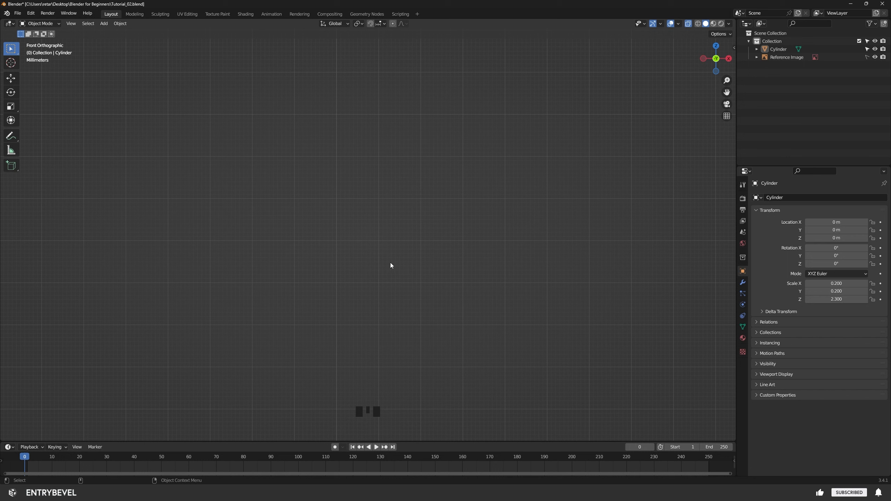
pyautogui.click(786, 50)
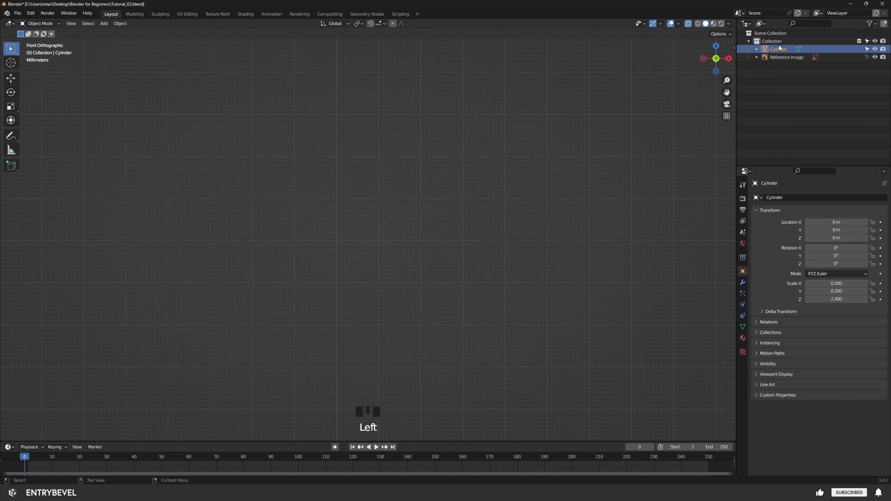
pyautogui.press('`')
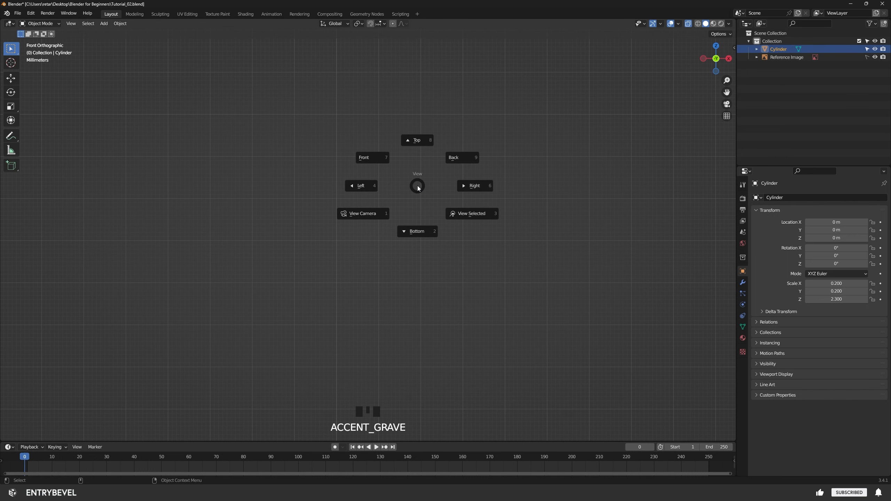
pyautogui.click(461, 217)
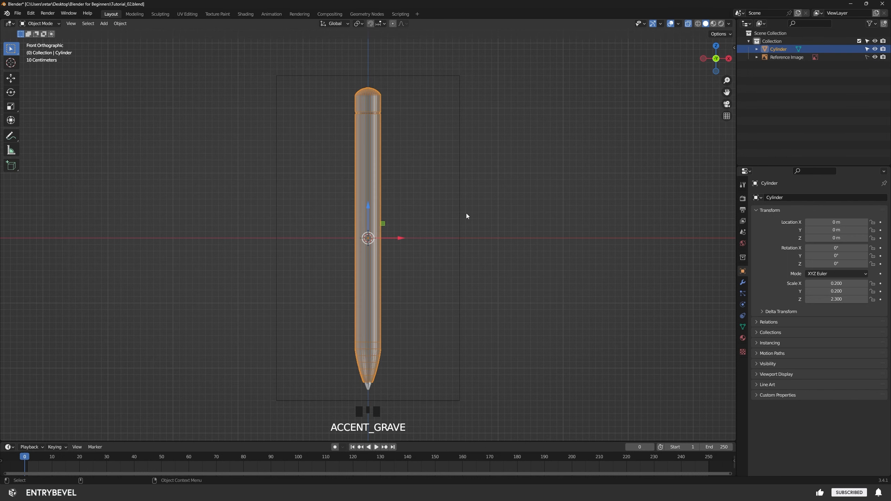
# - Enter Edit Mode on the Cylinder and select the faces of the pen body's bottom cap
pyautogui.moveTo(500, 245)
pyautogui.keyDown('alt'); pyautogui.mouseDown()
pyautogui.moveTo(420, 310)
pyautogui.moveTo(390, 313)
pyautogui.moveTo(422, 308)
pyautogui.moveTo(483, 258)
pyautogui.mouseUp(); pyautogui.keyUp('alt')
pyautogui.press('`')
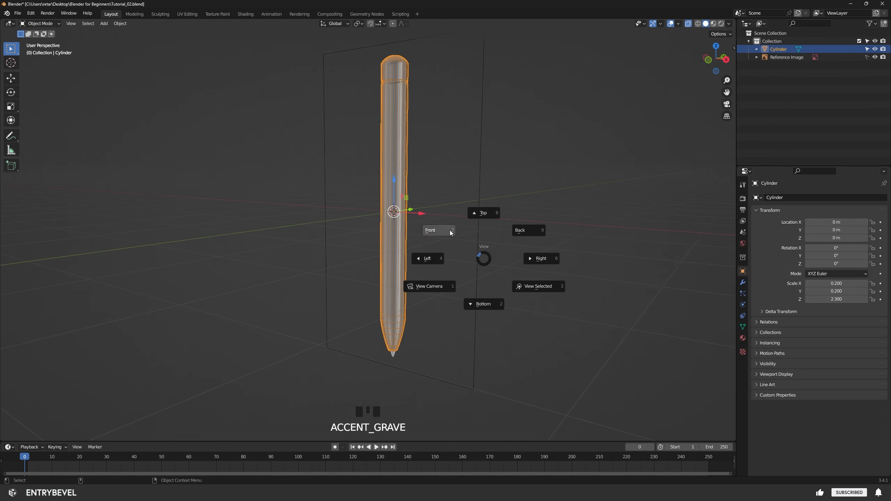
pyautogui.click(445, 344)
pyautogui.keyDown('alt'); pyautogui.moveTo(445, 344); pyautogui.dragTo(459, 243, button='middle'); pyautogui.keyUp('alt')
pyautogui.moveTo(459, 243)
pyautogui.keyDown('alt'); pyautogui.mouseDown(button='right')
pyautogui.moveTo(413, 250)
pyautogui.moveTo(442, 265)
pyautogui.mouseUp(button='right'); pyautogui.keyUp('alt')
pyautogui.keyDown('alt'); pyautogui.moveTo(442, 264); pyautogui.dragTo(378, 267, button='middle'); pyautogui.keyUp('alt')
pyautogui.keyDown('alt'); pyautogui.moveTo(377, 267); pyautogui.dragTo(438, 268, button='right'); pyautogui.keyUp('alt')
pyautogui.press('Tab')
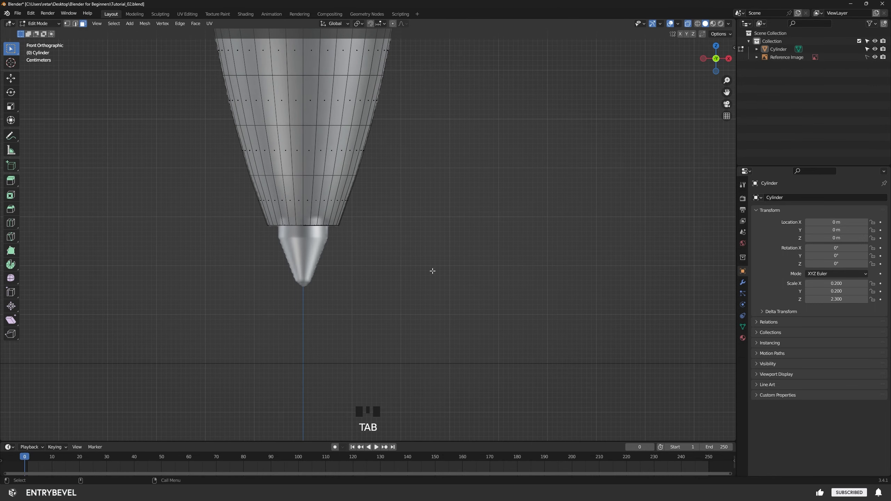
pyautogui.keyDown('alt'); pyautogui.moveTo(433, 271); pyautogui.dragTo(388, 277, button='middle'); pyautogui.keyUp('alt')
pyautogui.keyDown('alt'); pyautogui.moveTo(388, 276); pyautogui.dragTo(483, 298, button='right'); pyautogui.keyUp('alt')
pyautogui.press('1')
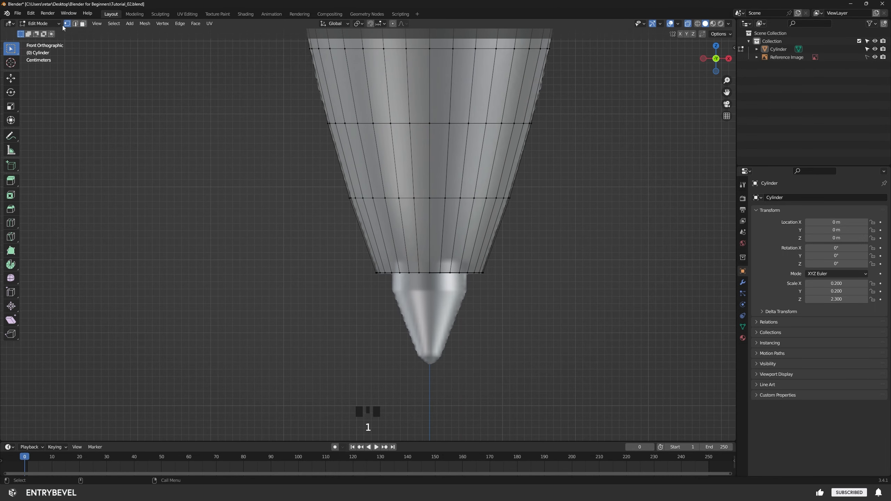
pyautogui.moveTo(328, 256)
pyautogui.mouseDown()
pyautogui.moveTo(568, 299)
pyautogui.moveTo(491, 323)
pyautogui.moveTo(364, 312)
pyautogui.moveTo(567, 317)
pyautogui.mouseUp()
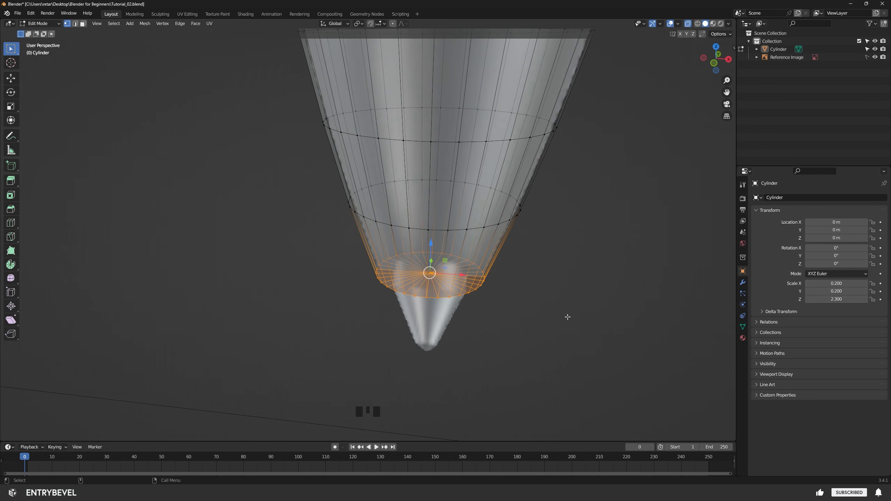
pyautogui.press('3')
pyautogui.keyDown('alt'); pyautogui.moveTo(512, 311); pyautogui.dragTo(522, 312); pyautogui.keyUp('alt')
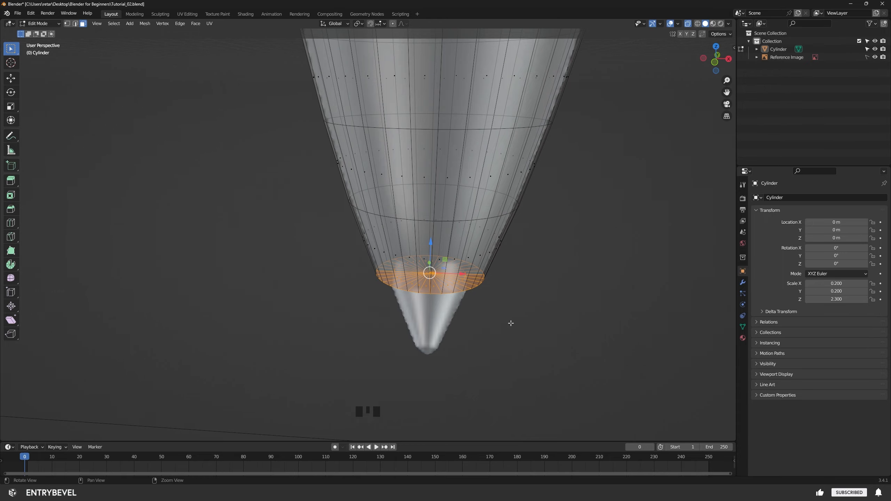
# - Inset the pen body's bottom cap faces with a thickness of 0.1 m
pyautogui.keyDown('alt'); pyautogui.moveTo(511, 323); pyautogui.dragTo(491, 342); pyautogui.keyUp('alt')
pyautogui.keyDown('alt'); pyautogui.moveTo(491, 342); pyautogui.dragTo(463, 330, button='right'); pyautogui.keyUp('alt')
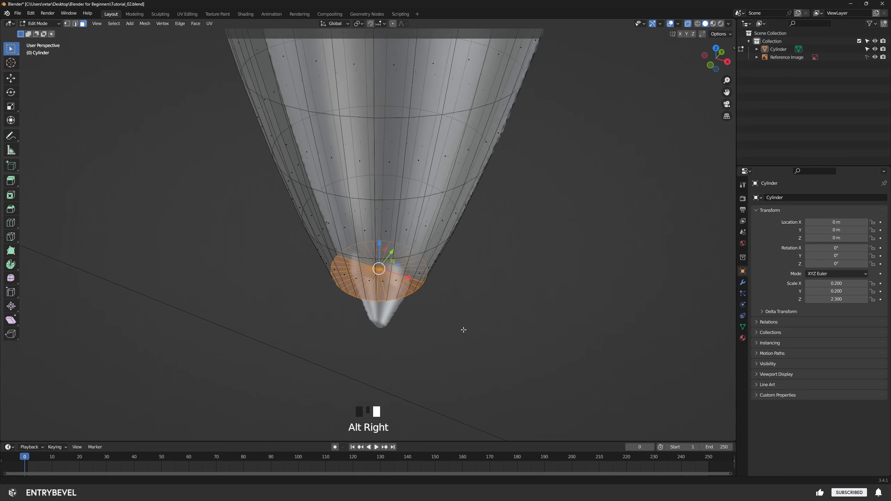
pyautogui.keyDown('alt'); pyautogui.moveTo(463, 330); pyautogui.dragTo(482, 268); pyautogui.keyUp('alt')
pyautogui.keyDown('alt'); pyautogui.moveTo(481, 268); pyautogui.dragTo(478, 278, button='right'); pyautogui.keyUp('alt')
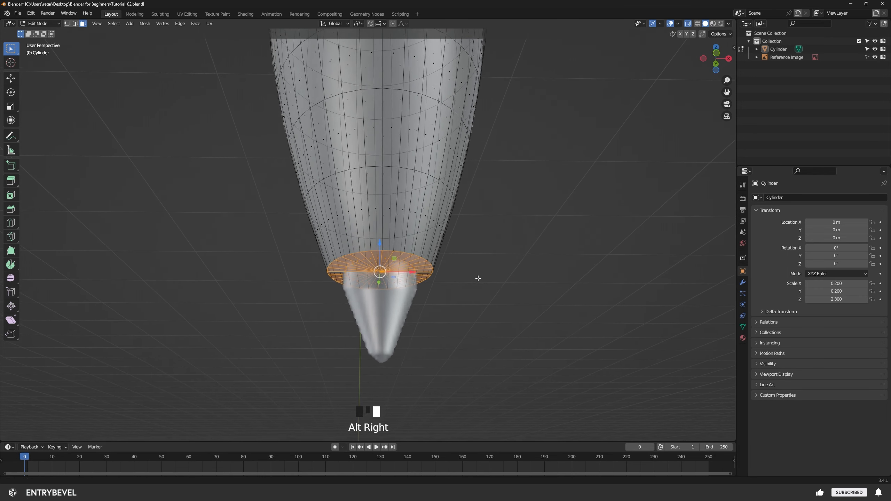
pyautogui.keyDown('alt'); pyautogui.moveTo(478, 279); pyautogui.dragTo(491, 264, button='middle'); pyautogui.keyUp('alt')
pyautogui.press('i')
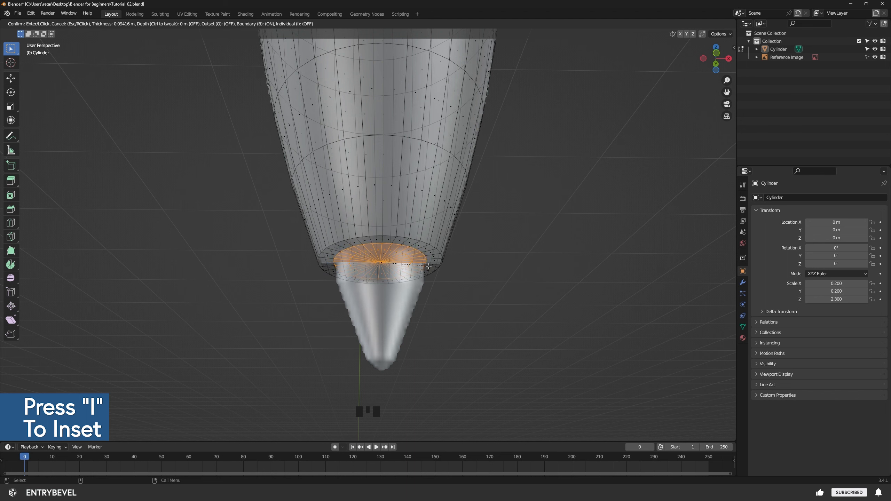
pyautogui.click(417, 266)
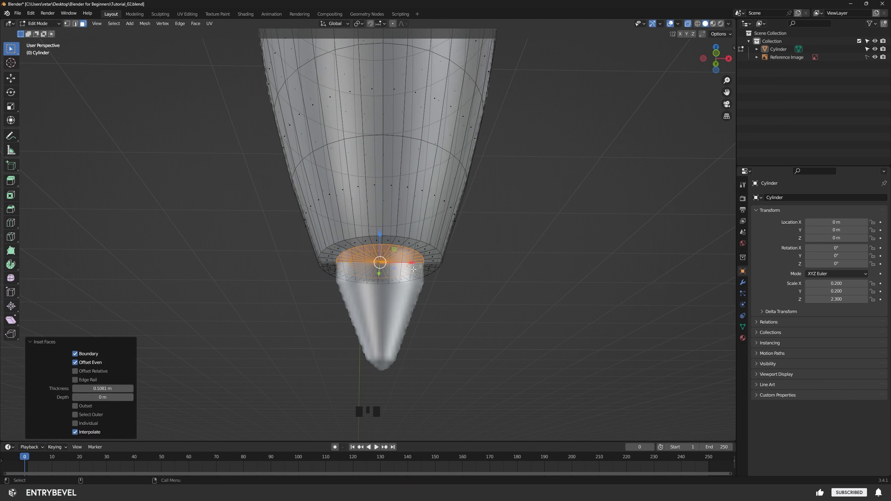
pyautogui.click(101, 388)
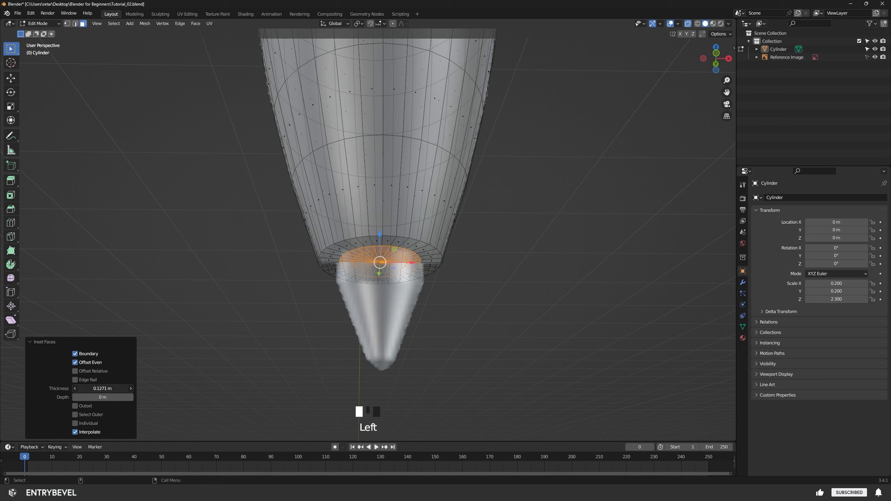
pyautogui.click(101, 389)
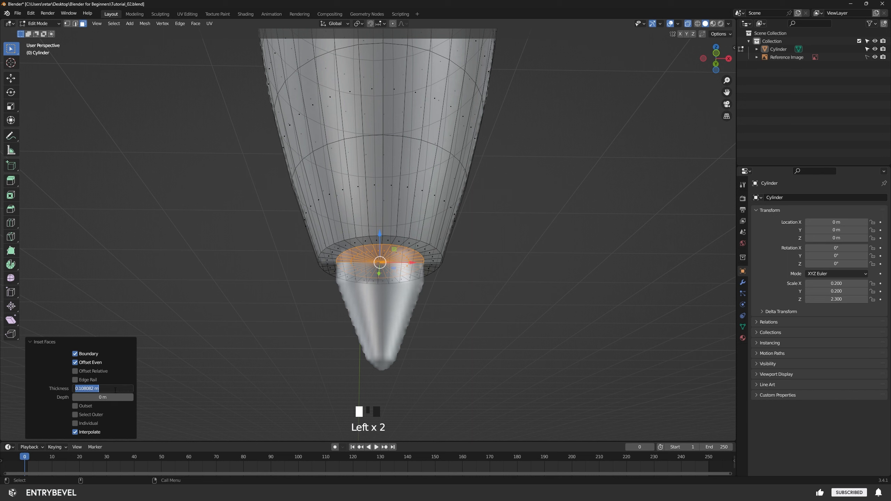
pyautogui.press('Tab')
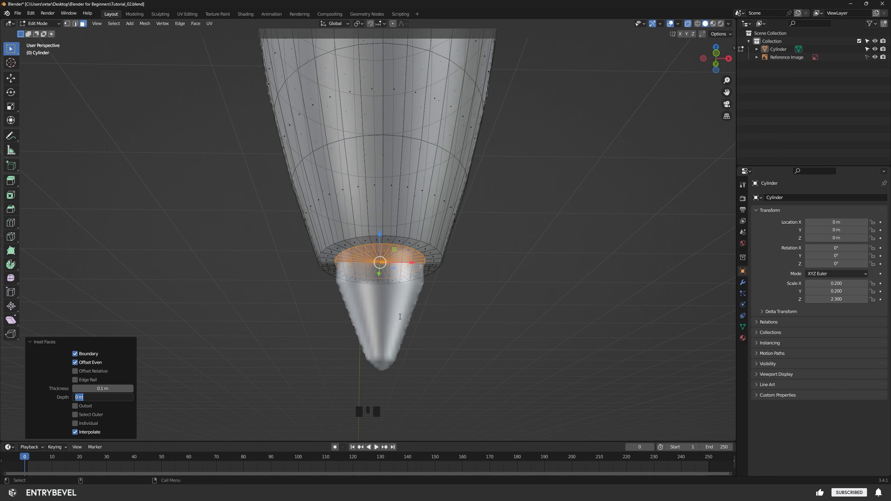
pyautogui.press('Return')
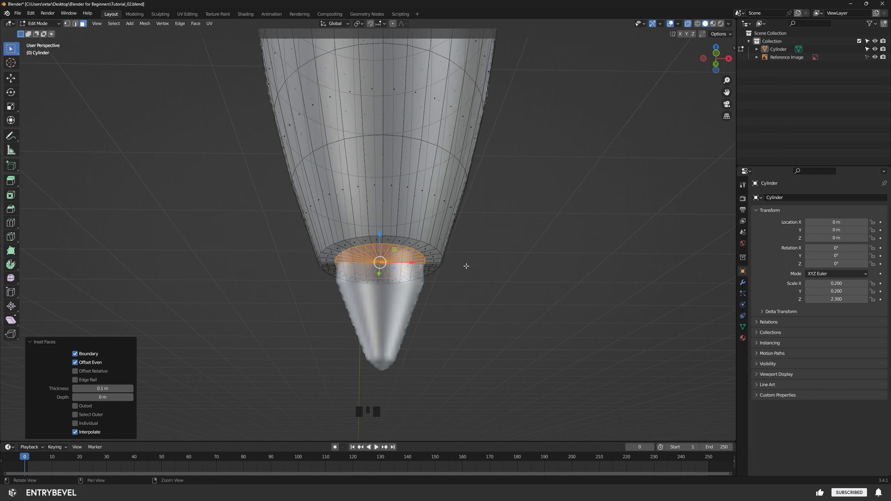
# - Extrude the inset cap faces downward about 0.135 m, past the end of the reference tip
pyautogui.keyDown('alt'); pyautogui.moveTo(456, 262); pyautogui.dragTo(461, 265); pyautogui.keyUp('alt')
pyautogui.press('e')
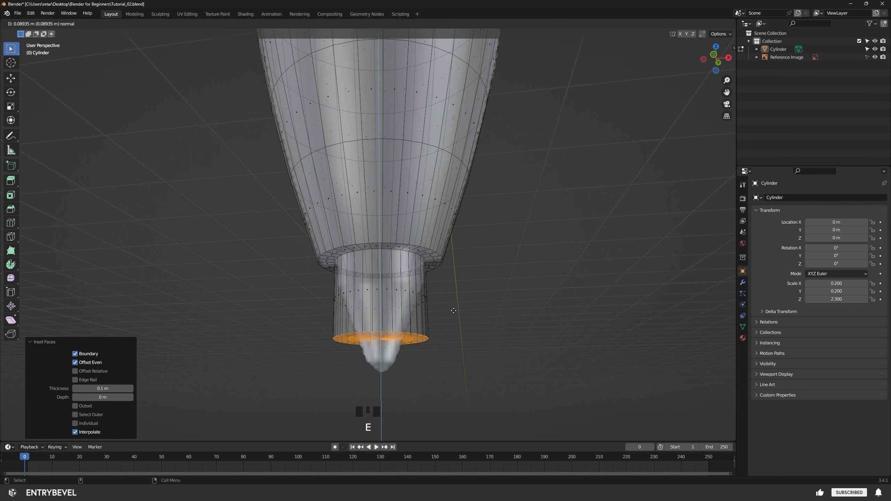
pyautogui.click(487, 326)
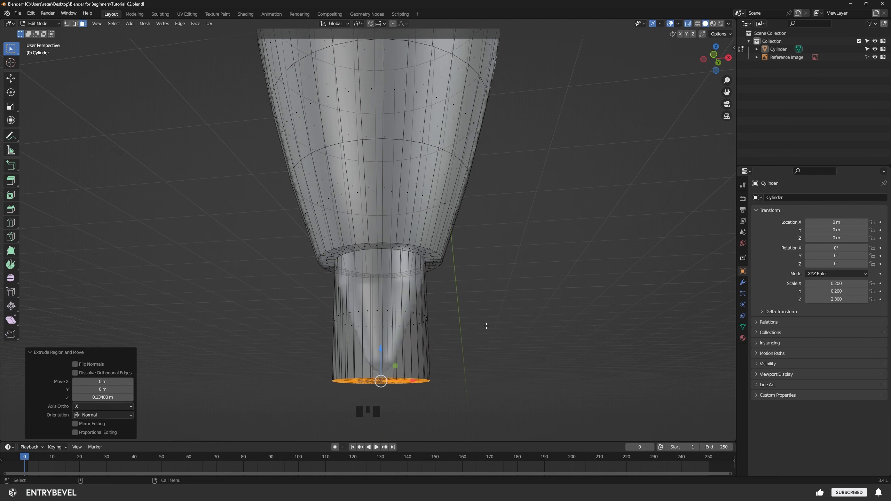
pyautogui.click(511, 278)
# - Raise the extrusion's bottom vertices about 0.009 m in the front view to line up with the end of the reference tip
pyautogui.keyDown('alt'); pyautogui.moveTo(513, 280); pyautogui.dragTo(517, 294); pyautogui.keyUp('alt')
pyautogui.press('`')
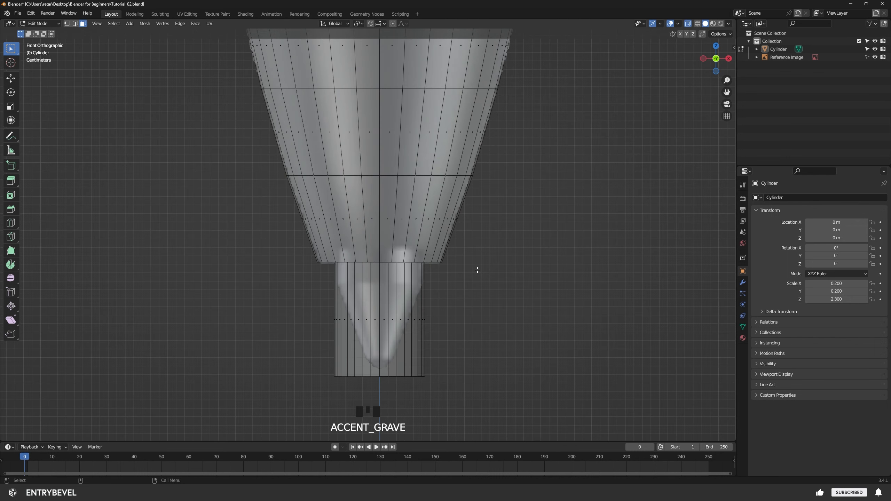
pyautogui.keyDown('alt'); pyautogui.moveTo(477, 270); pyautogui.dragTo(471, 328, button='middle'); pyautogui.keyUp('alt')
pyautogui.keyDown('alt'); pyautogui.moveTo(471, 328); pyautogui.dragTo(583, 288, button='right'); pyautogui.keyUp('alt')
pyautogui.keyDown('alt'); pyautogui.moveTo(582, 288); pyautogui.dragTo(533, 293, button='middle'); pyautogui.keyUp('alt')
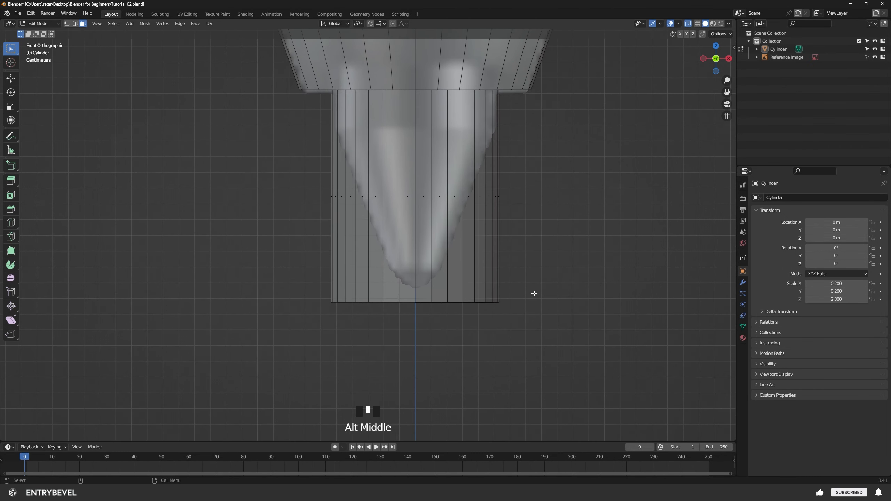
pyautogui.press('1')
pyautogui.moveTo(534, 293); pyautogui.dragTo(232, 341)
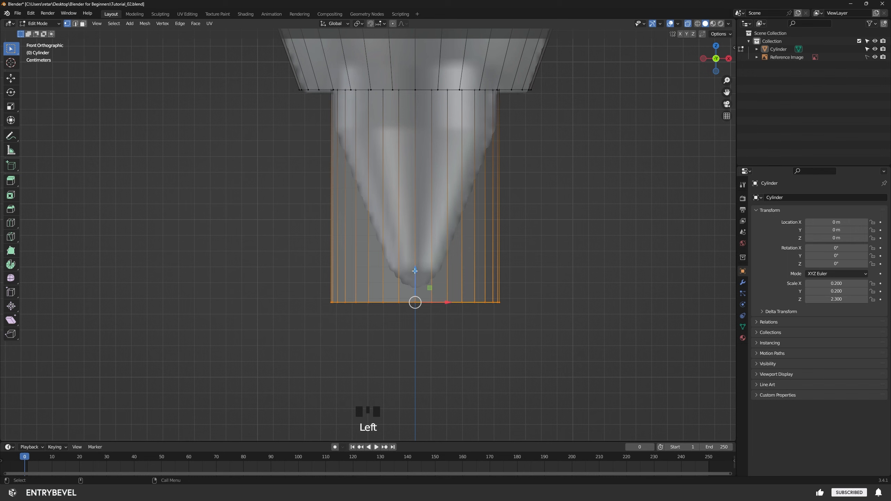
pyautogui.moveTo(415, 270); pyautogui.dragTo(429, 256)
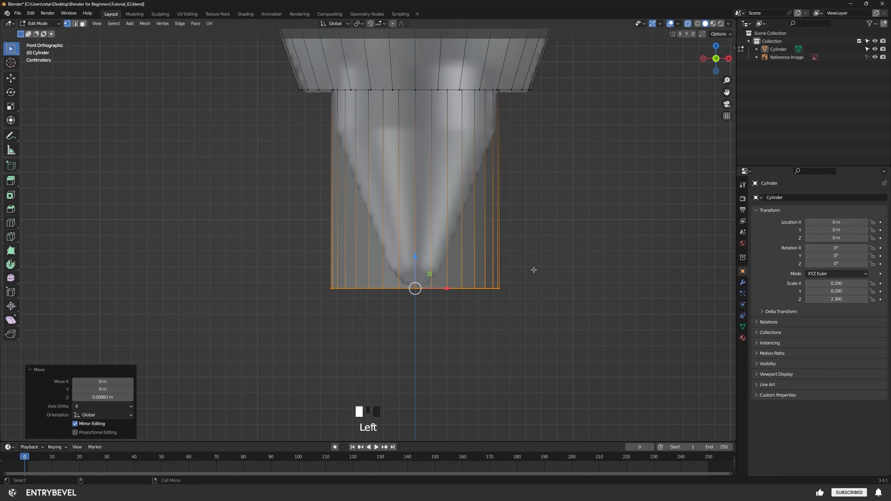
# - Examine the existing edge loops along the pen body's tapered lower end and how they compare with the straight tip extrusion
pyautogui.keyDown('alt'); pyautogui.rightClick(515, 229); pyautogui.keyUp('alt')
pyautogui.keyDown('alt'); pyautogui.middleClick(360, 225); pyautogui.keyUp('alt')
pyautogui.keyDown('alt'); pyautogui.moveTo(518, 217); pyautogui.dragTo(425, 224, button='right'); pyautogui.keyUp('alt')
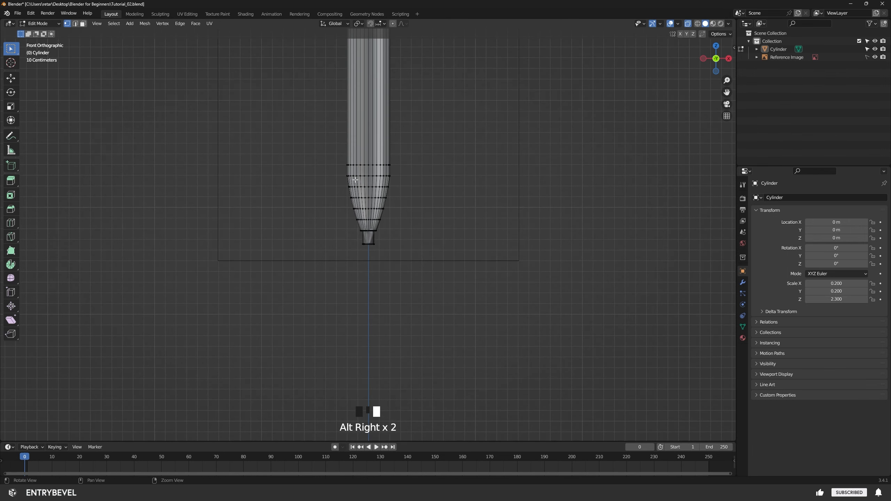
pyautogui.keyDown('alt'); pyautogui.moveTo(426, 31); pyautogui.dragTo(428, 378, button='middle'); pyautogui.keyUp('alt')
pyautogui.moveTo(319, 143); pyautogui.dragTo(417, 188)
pyautogui.keyDown('alt'); pyautogui.moveTo(521, 325); pyautogui.dragTo(449, 71, button='middle'); pyautogui.keyUp('alt')
pyautogui.keyDown('alt'); pyautogui.moveTo(449, 70); pyautogui.dragTo(495, 285, button='right'); pyautogui.keyUp('alt')
pyautogui.keyDown('alt'); pyautogui.moveTo(494, 284); pyautogui.dragTo(445, 249, button='middle'); pyautogui.keyUp('alt')
pyautogui.keyDown('alt'); pyautogui.moveTo(445, 249); pyautogui.dragTo(457, 286, button='right'); pyautogui.keyUp('alt')
pyautogui.keyDown('alt'); pyautogui.moveTo(457, 286); pyautogui.dragTo(341, 229, button='middle'); pyautogui.keyUp('alt')
pyautogui.keyDown('alt'); pyautogui.moveTo(422, 304); pyautogui.dragTo(502, 288, button='right'); pyautogui.keyUp('alt')
pyautogui.click(519, 295)
pyautogui.keyDown('alt'); pyautogui.moveTo(502, 288); pyautogui.dragTo(421, 276, button='middle'); pyautogui.keyUp('alt')
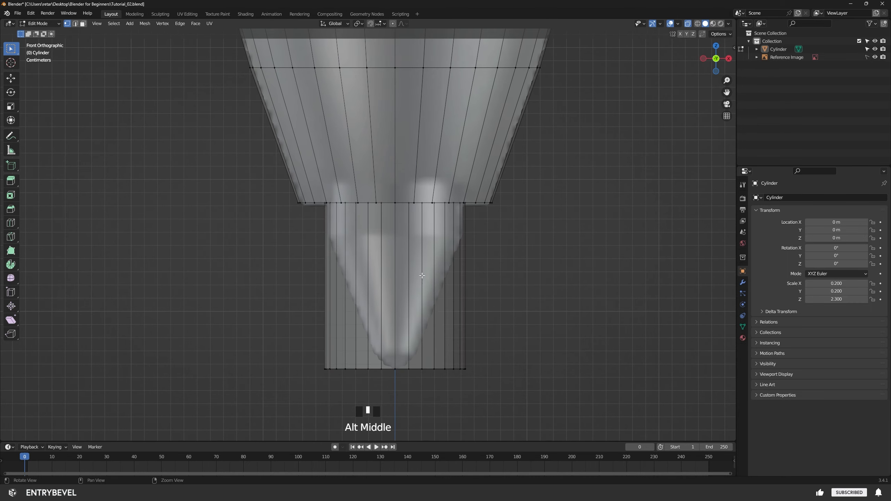
# - Add one loop cut to the tip extrusion and slide it up to the shoulder where the reference tip starts tapering
pyautogui.hotkey('ctrl', 'r')
pyautogui.click(406, 264)
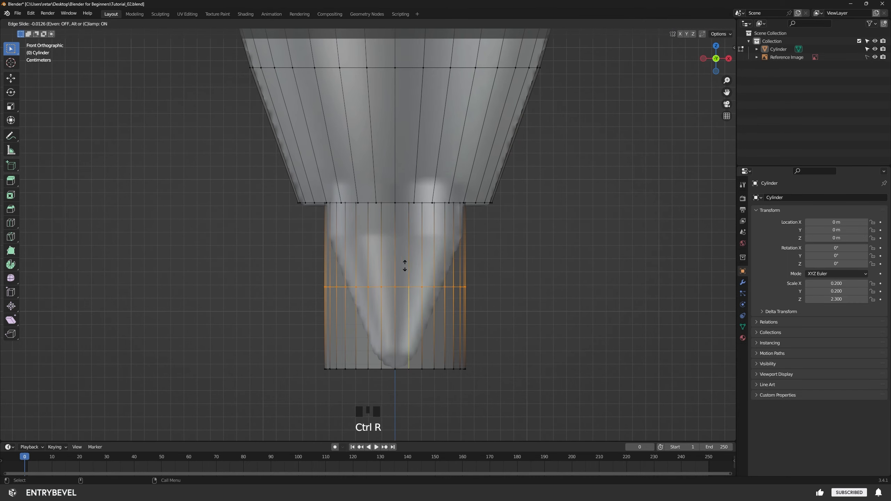
pyautogui.click(403, 216)
pyautogui.click(499, 311)
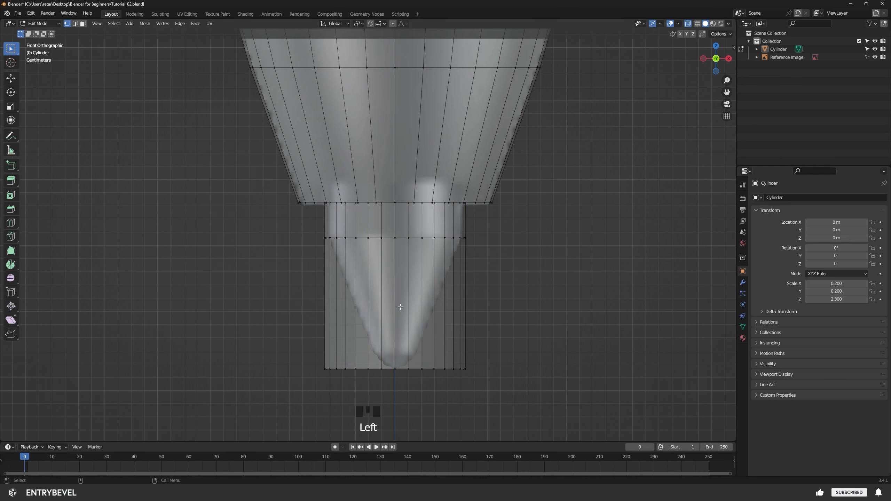
# - Add five evenly spaced loop cuts between the shoulder loop and the bottom edge of the tip extrusion
pyautogui.hotkey('ctrl', 'r')
pyautogui.scroll(3, 400, 306)
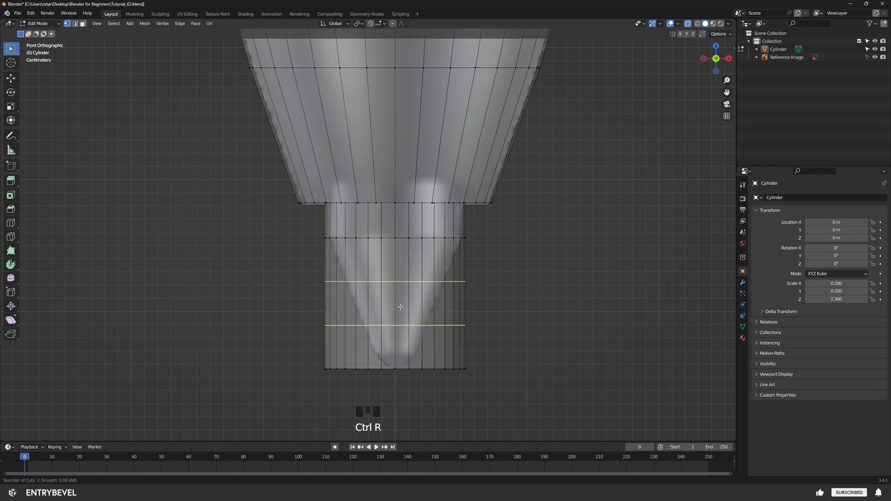
pyautogui.scroll(1, 400, 307)
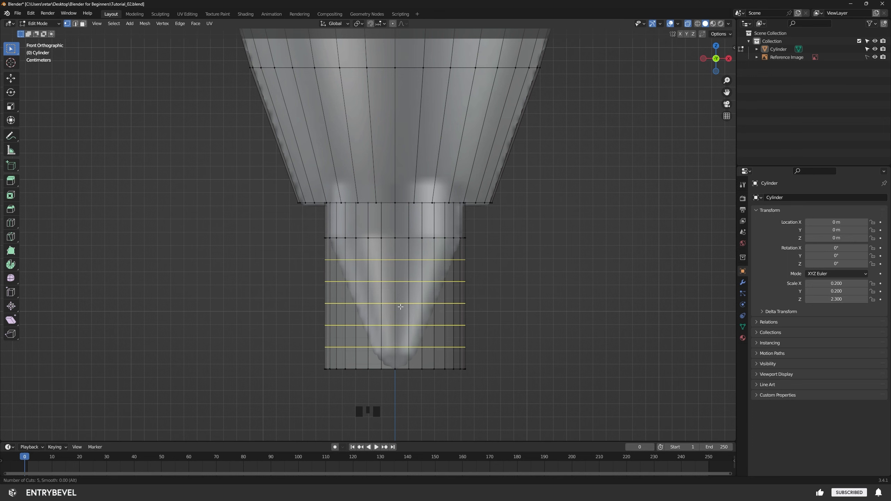
pyautogui.click(400, 307)
pyautogui.click(400, 306)
pyautogui.click(537, 309)
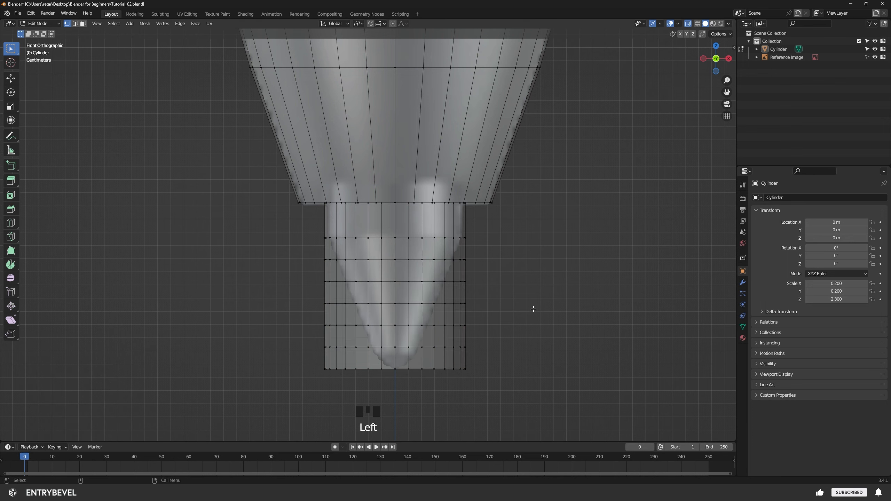
# - Scale the tip's bottom vertices and the ring directly above them inward to match the reference point's outline
pyautogui.moveTo(310, 362); pyautogui.dragTo(531, 401)
pyautogui.keyDown('alt'); pyautogui.moveTo(531, 401); pyautogui.dragTo(504, 302, button='middle'); pyautogui.keyUp('alt')
pyautogui.keyDown('alt'); pyautogui.moveTo(505, 303); pyautogui.dragTo(471, 308, button='right'); pyautogui.keyUp('alt')
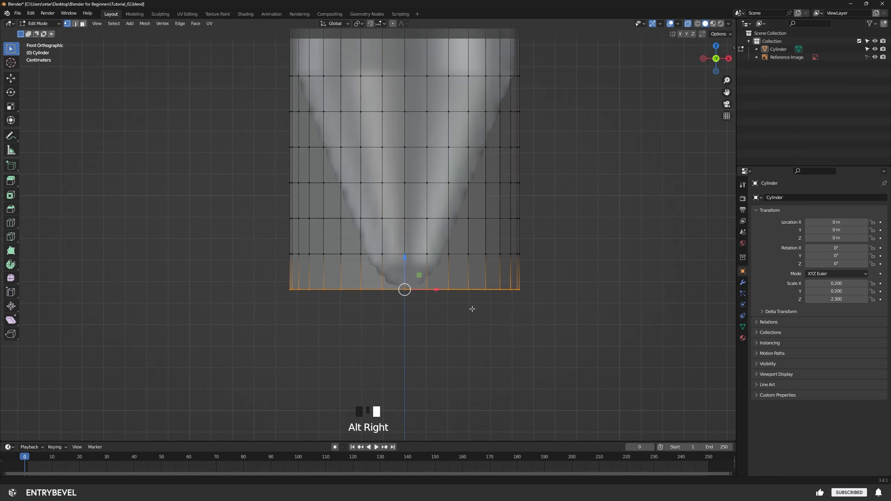
pyautogui.keyDown('alt'); pyautogui.moveTo(471, 308); pyautogui.dragTo(465, 330, button='middle'); pyautogui.keyUp('alt')
pyautogui.press('s')
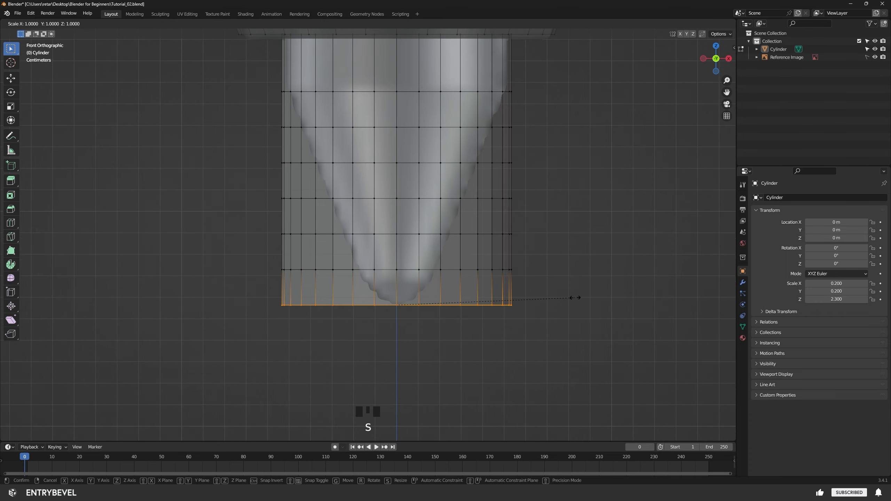
pyautogui.click(422, 306)
pyautogui.moveTo(234, 257); pyautogui.dragTo(561, 279)
pyautogui.press('s')
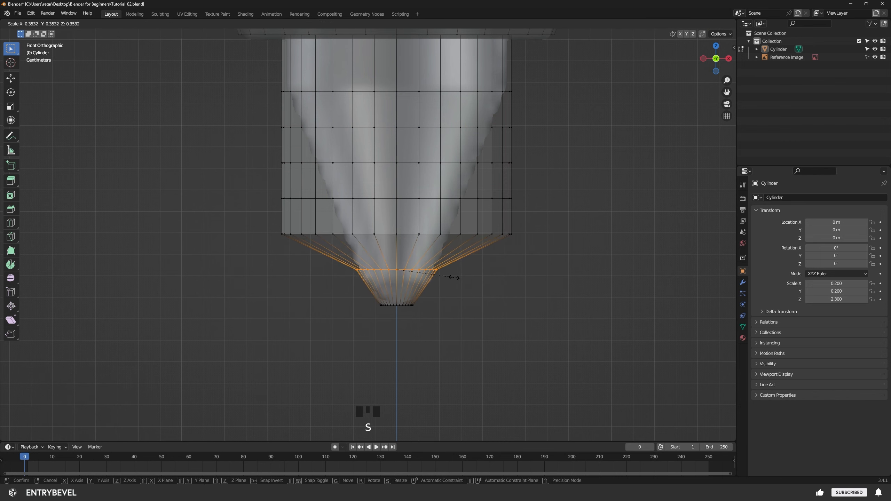
pyautogui.click(451, 277)
# - Scale the tip's third and fourth rings from the bottom inward to the reference outline, the fourth to about 0.591
pyautogui.moveTo(545, 227); pyautogui.dragTo(233, 246)
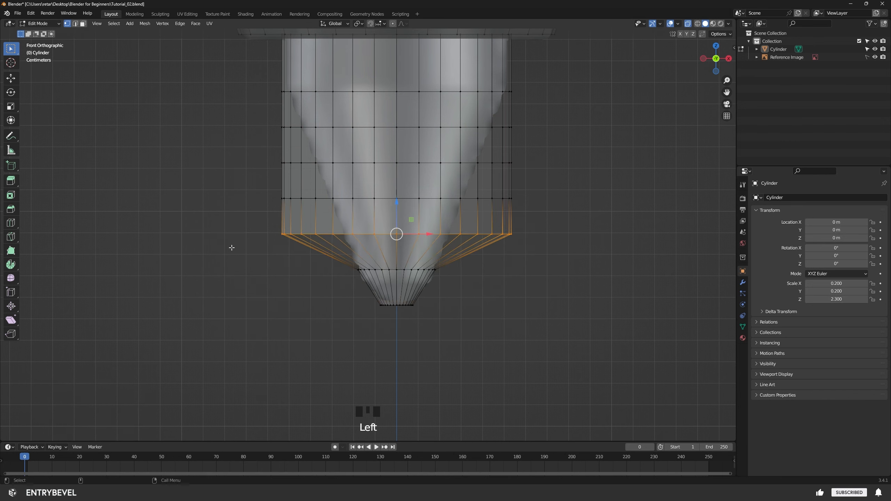
pyautogui.scroll(-1, 522, 284)
pyautogui.press('s')
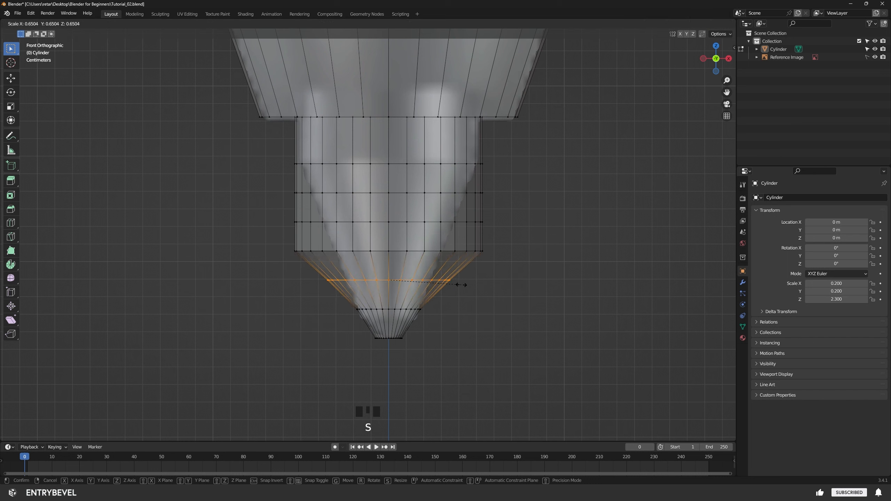
pyautogui.click(441, 283)
pyautogui.moveTo(509, 243); pyautogui.dragTo(250, 262)
pyautogui.press('s')
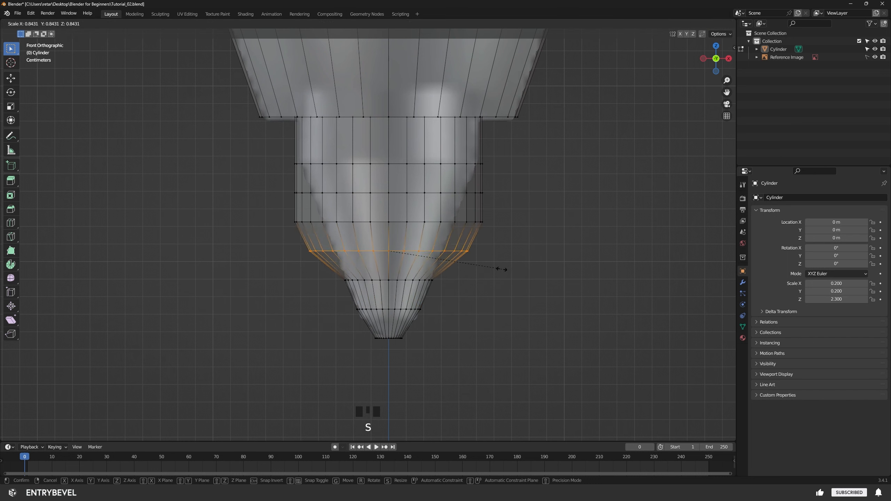
pyautogui.click(467, 264)
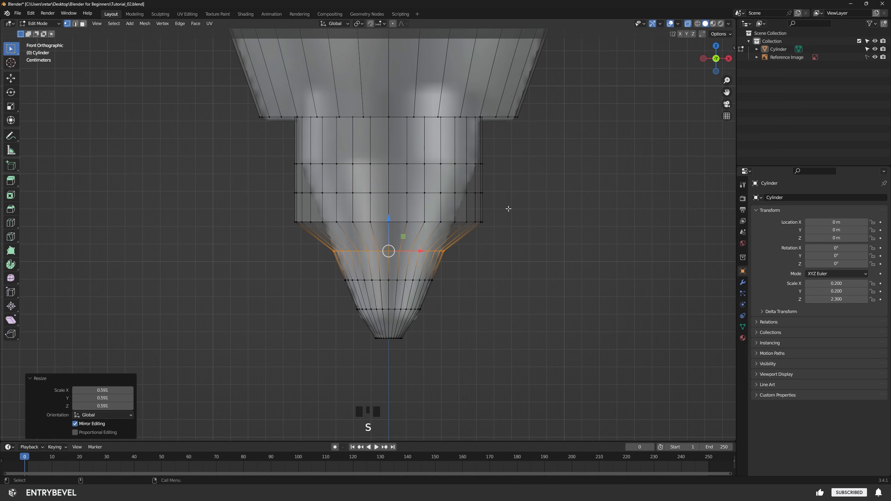
# - Scale the tip's fifth and sixth rings from the bottom inward to the reference outline, the sixth to about 0.865
pyautogui.moveTo(507, 210); pyautogui.dragTo(268, 231)
pyautogui.press('s')
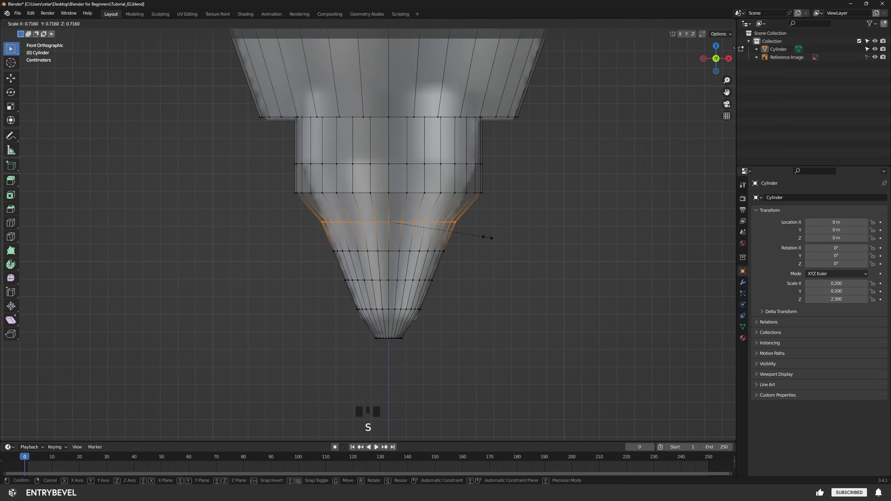
pyautogui.click(487, 237)
pyautogui.moveTo(510, 187); pyautogui.dragTo(239, 212)
pyautogui.press('s')
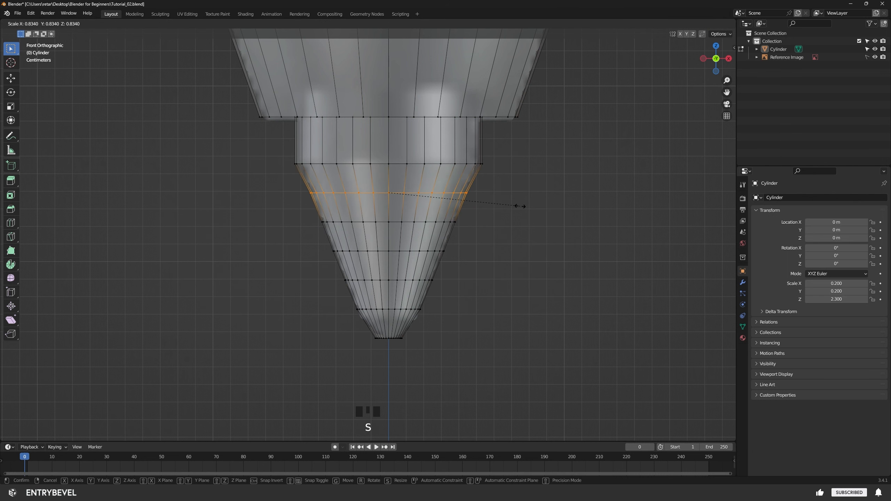
pyautogui.click(525, 207)
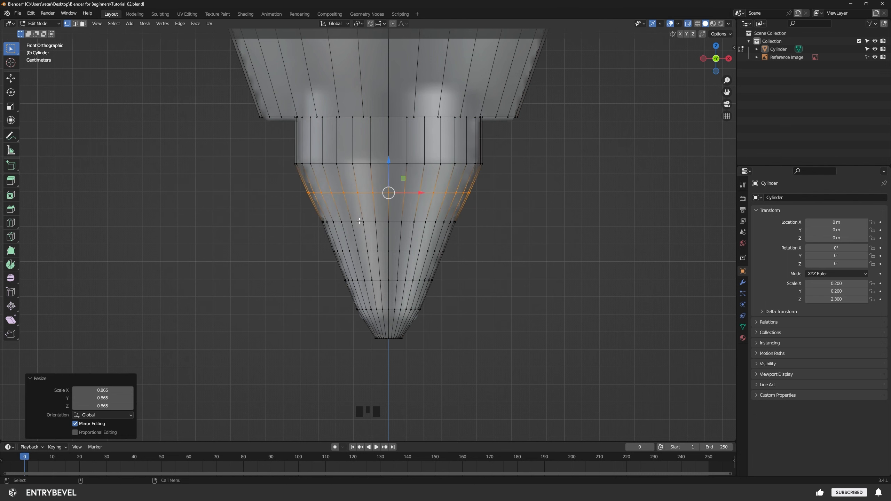
# - Select all vertices of the tip's bottom ring and move them slightly upward along Z in front view
pyautogui.click(543, 302)
pyautogui.keyDown('alt'); pyautogui.moveTo(543, 303); pyautogui.dragTo(531, 302, button='right'); pyautogui.keyUp('alt')
pyautogui.keyDown('alt'); pyautogui.moveTo(444, 329); pyautogui.dragTo(472, 287, button='middle'); pyautogui.keyUp('alt')
pyautogui.keyDown('alt'); pyautogui.moveTo(472, 287); pyautogui.dragTo(463, 294, button='right'); pyautogui.keyUp('alt')
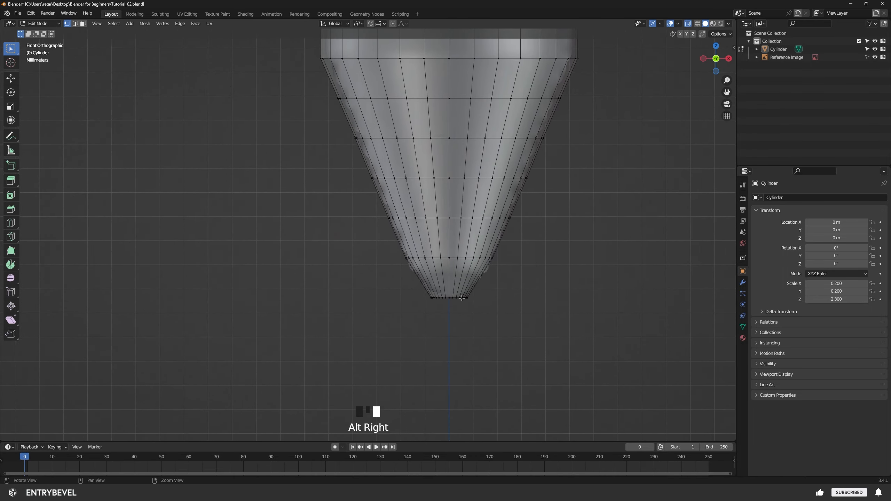
pyautogui.keyDown('alt'); pyautogui.moveTo(463, 295); pyautogui.dragTo(391, 296, button='middle'); pyautogui.keyUp('alt')
pyautogui.moveTo(352, 283); pyautogui.dragTo(515, 329)
pyautogui.keyDown('alt'); pyautogui.moveTo(516, 330); pyautogui.dragTo(547, 363, button='right'); pyautogui.keyUp('alt')
pyautogui.keyDown('alt'); pyautogui.moveTo(547, 363); pyautogui.dragTo(487, 321, button='middle'); pyautogui.keyUp('alt')
pyautogui.keyDown('alt'); pyautogui.moveTo(487, 320); pyautogui.dragTo(491, 328); pyautogui.keyUp('alt')
pyautogui.keyDown('alt'); pyautogui.moveTo(492, 328); pyautogui.dragTo(519, 323, button='right'); pyautogui.keyUp('alt')
pyautogui.keyDown('shift'); pyautogui.click(417, 329); pyautogui.keyUp('shift')
pyautogui.keyDown('alt'); pyautogui.moveTo(519, 323); pyautogui.dragTo(530, 294); pyautogui.keyUp('alt')
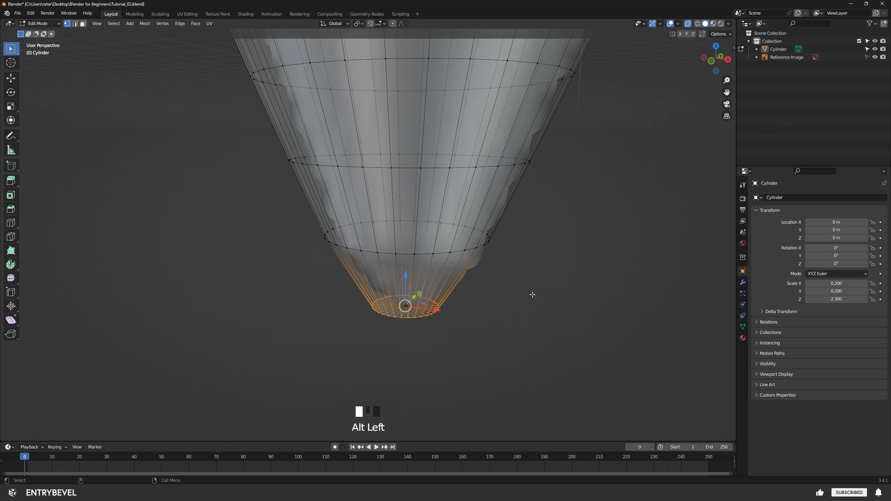
pyautogui.press('`')
pyautogui.click(483, 264)
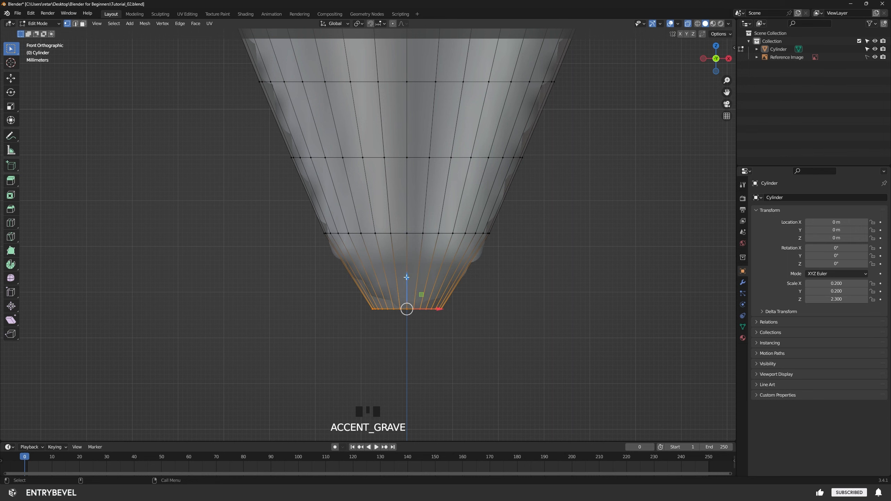
pyautogui.moveTo(406, 277); pyautogui.dragTo(406, 263)
# - Clear the vertex selection, turn off X-ray display, and return the pen mesh to Object Mode
pyautogui.keyDown('alt'); pyautogui.moveTo(406, 264); pyautogui.dragTo(578, 303, button='right'); pyautogui.keyUp('alt')
pyautogui.keyDown('alt'); pyautogui.moveTo(578, 302); pyautogui.dragTo(453, 360, button='middle'); pyautogui.keyUp('alt')
pyautogui.keyDown('alt'); pyautogui.moveTo(453, 360); pyautogui.dragTo(359, 311, button='right'); pyautogui.keyUp('alt')
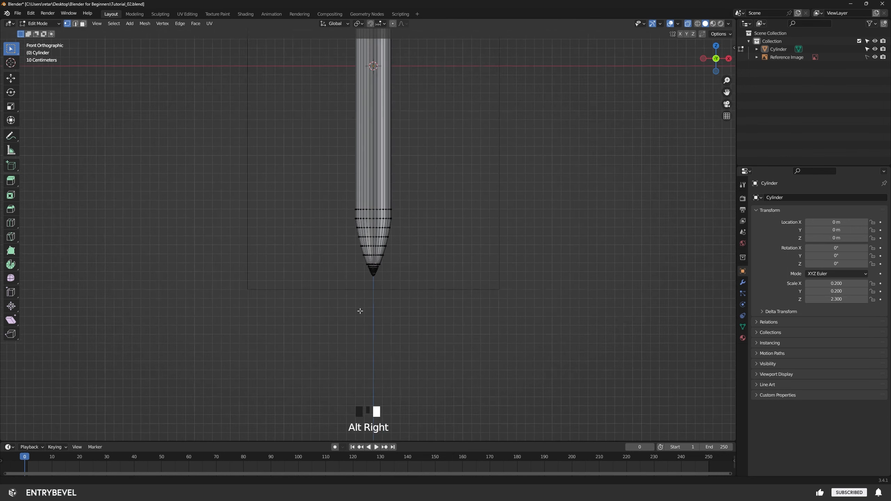
pyautogui.keyDown('alt'); pyautogui.moveTo(360, 311); pyautogui.dragTo(478, 384, button='middle'); pyautogui.keyUp('alt')
pyautogui.click(575, 271)
pyautogui.keyDown('alt'); pyautogui.moveTo(575, 271); pyautogui.dragTo(513, 275, button='right'); pyautogui.keyUp('alt')
pyautogui.keyDown('alt'); pyautogui.moveTo(513, 274); pyautogui.dragTo(474, 292); pyautogui.keyUp('alt')
pyautogui.keyDown('alt'); pyautogui.moveTo(475, 292); pyautogui.dragTo(463, 302, button='right'); pyautogui.keyUp('alt')
pyautogui.keyDown('alt'); pyautogui.moveTo(464, 303); pyautogui.dragTo(477, 333, button='middle'); pyautogui.keyUp('alt')
pyautogui.keyDown('alt'); pyautogui.moveTo(477, 332); pyautogui.dragTo(454, 330); pyautogui.keyUp('alt')
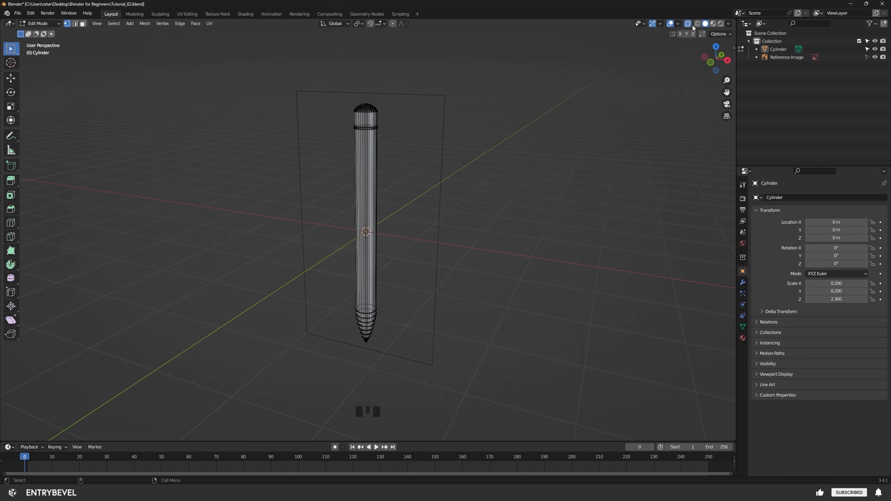
pyautogui.click(687, 24)
pyautogui.click(678, 24)
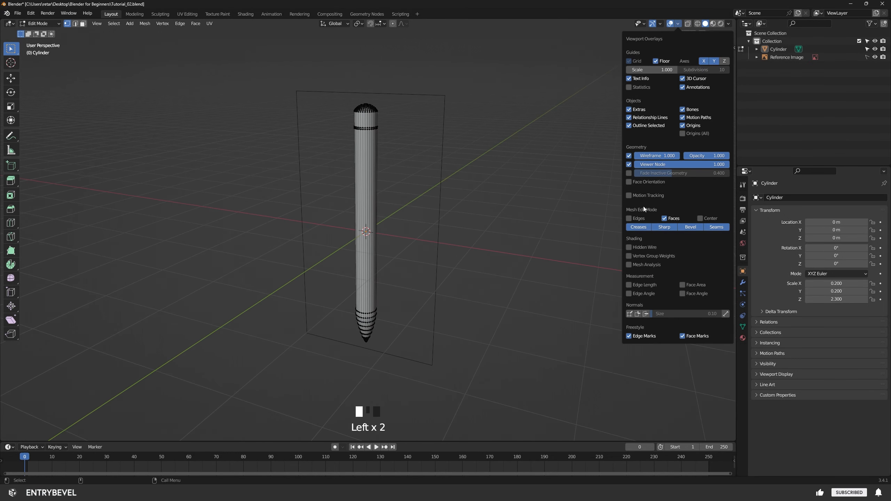
pyautogui.press('Tab')
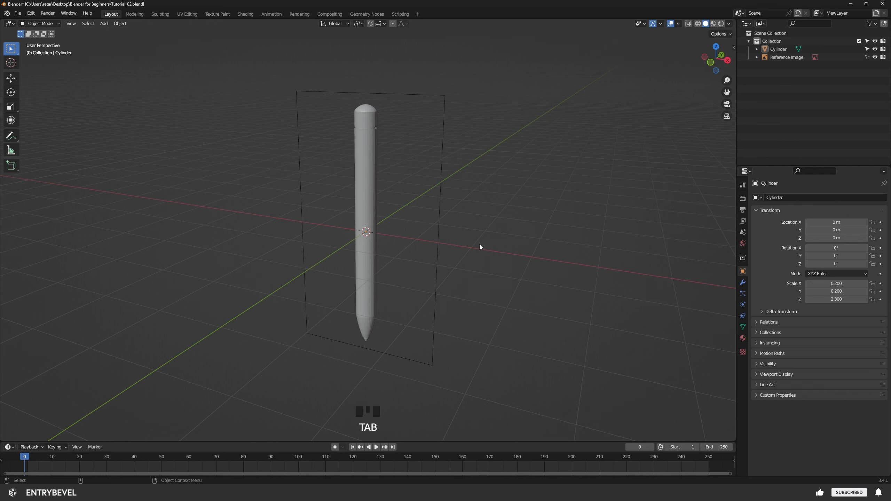
# - Rename the Cylinder object as Pen Body
pyautogui.moveTo(469, 256)
pyautogui.keyDown('alt'); pyautogui.mouseDown()
pyautogui.moveTo(312, 261)
pyautogui.moveTo(439, 252)
pyautogui.mouseUp(); pyautogui.keyUp('alt')
pyautogui.keyDown('alt'); pyautogui.moveTo(440, 253); pyautogui.dragTo(391, 280, button='right'); pyautogui.keyUp('alt')
pyautogui.moveTo(391, 280)
pyautogui.keyDown('alt'); pyautogui.mouseDown()
pyautogui.moveTo(429, 282)
pyautogui.moveTo(413, 285)
pyautogui.mouseUp(); pyautogui.keyUp('alt')
pyautogui.keyDown('alt'); pyautogui.moveTo(413, 286); pyautogui.dragTo(442, 286, button='right'); pyautogui.keyUp('alt')
pyautogui.keyDown('alt'); pyautogui.moveTo(443, 285); pyautogui.dragTo(409, 283, button='middle'); pyautogui.keyUp('alt')
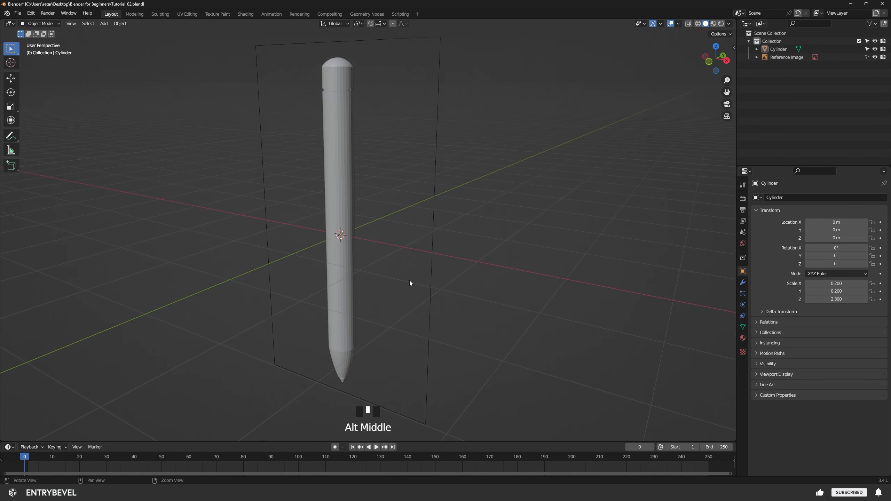
pyautogui.click(784, 49)
pyautogui.doubleClick(781, 48)
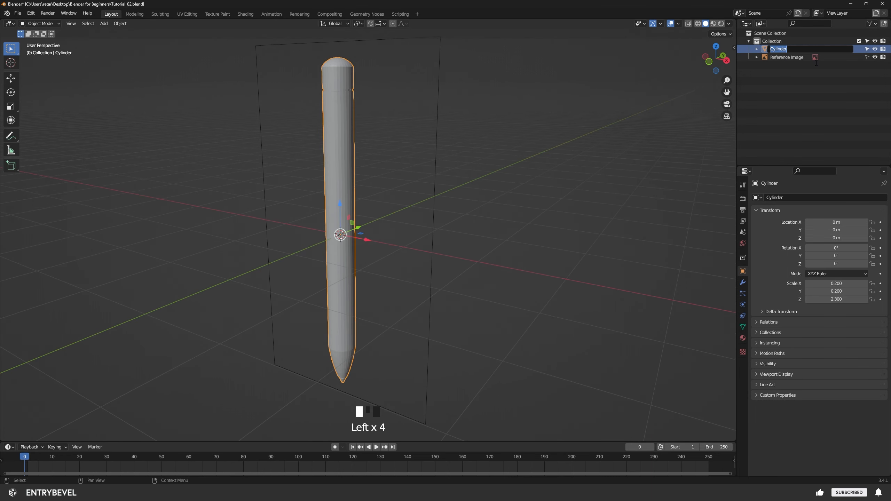
pyautogui.write('Pen Body')
pyautogui.press('Return')
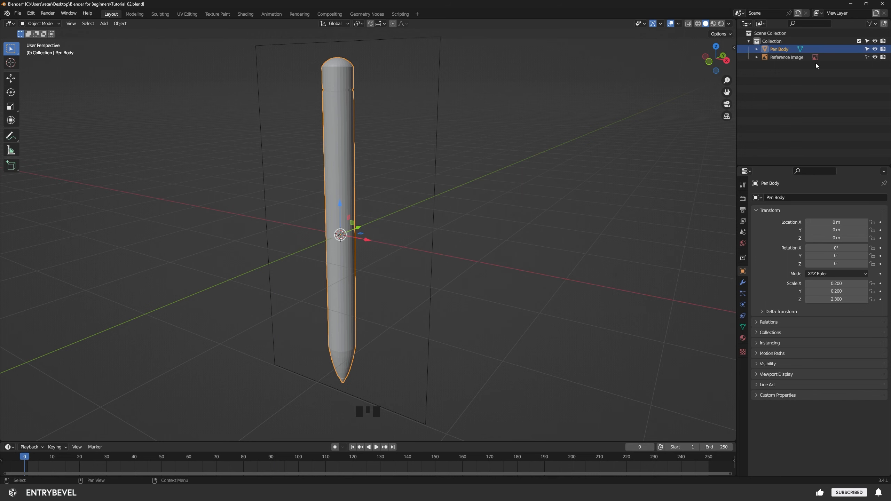
# - Save the project as a new incremented file, Tutorial_03.blend, in the Blender for Beginners folder
pyautogui.keyDown('alt'); pyautogui.moveTo(644, 51); pyautogui.dragTo(514, 174, button='right'); pyautogui.keyUp('alt')
pyautogui.keyDown('alt'); pyautogui.moveTo(514, 174); pyautogui.dragTo(491, 178, button='middle'); pyautogui.keyUp('alt')
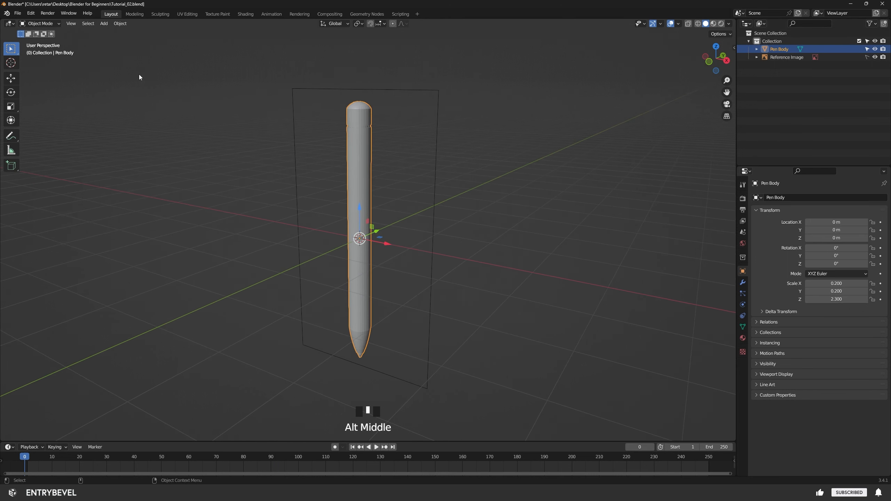
pyautogui.click(17, 13)
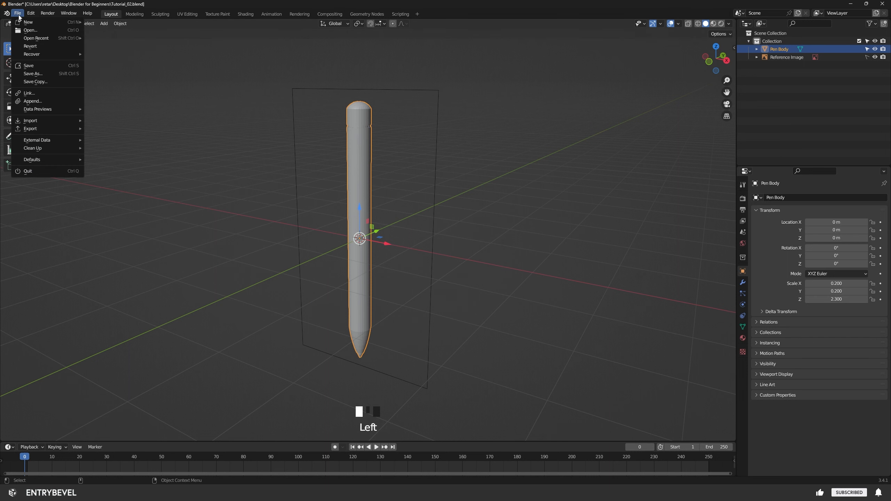
pyautogui.click(33, 74)
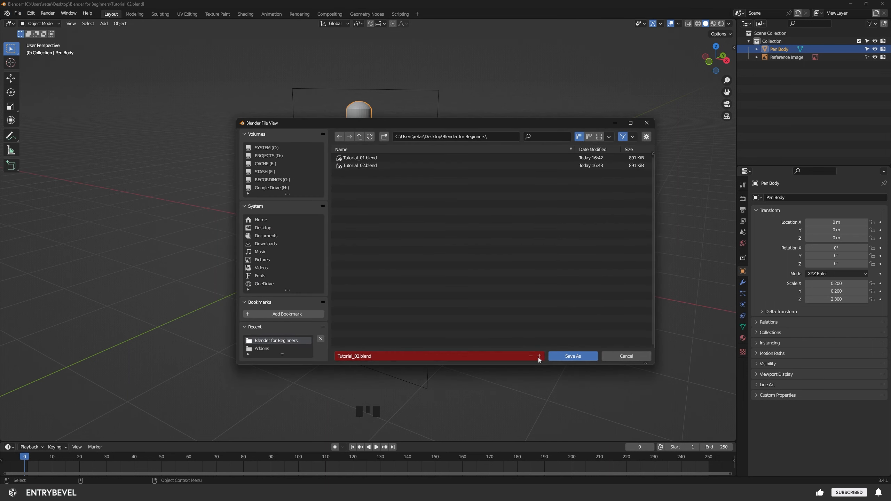
pyautogui.click(576, 358)
pyautogui.click(575, 358)
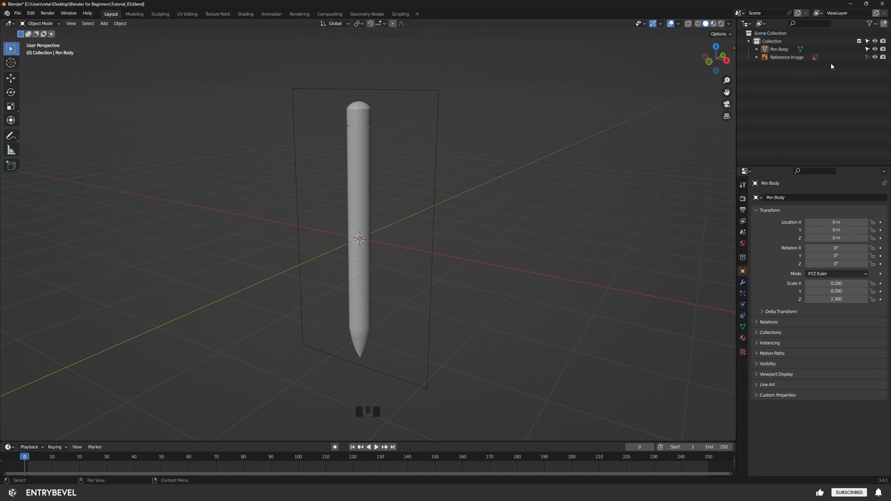
# - Hide the Reference Image object in the viewport and view the pen body from several angles
pyautogui.click(859, 58)
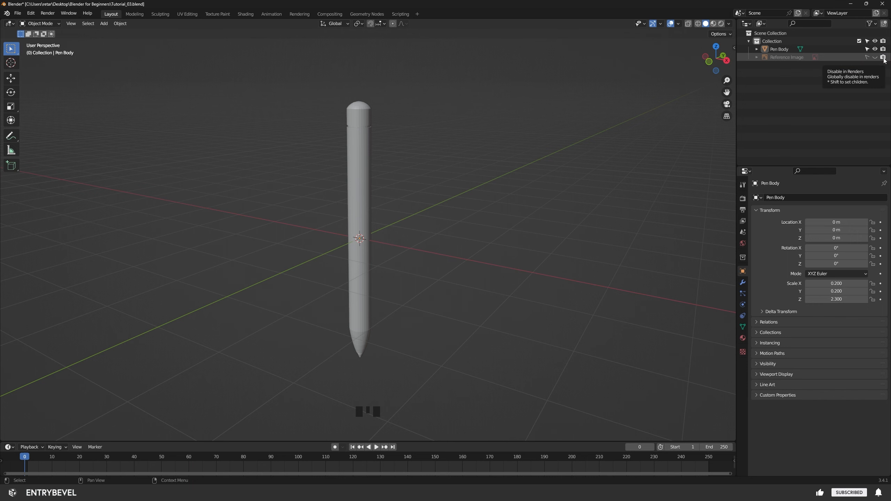
pyautogui.click(876, 58)
pyautogui.keyDown('alt'); pyautogui.moveTo(375, 234); pyautogui.dragTo(428, 216); pyautogui.keyUp('alt')
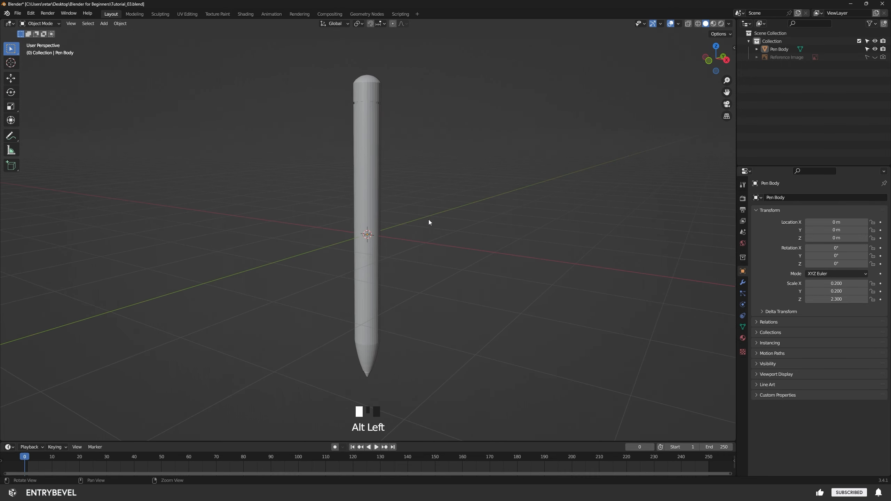
pyautogui.keyDown('alt'); pyautogui.moveTo(429, 220); pyautogui.dragTo(433, 216, button='middle'); pyautogui.keyUp('alt')
pyautogui.keyDown('alt'); pyautogui.moveTo(433, 216); pyautogui.dragTo(426, 215); pyautogui.keyUp('alt')
pyautogui.keyDown('alt'); pyautogui.moveTo(402, 145); pyautogui.dragTo(417, 234); pyautogui.keyUp('alt')
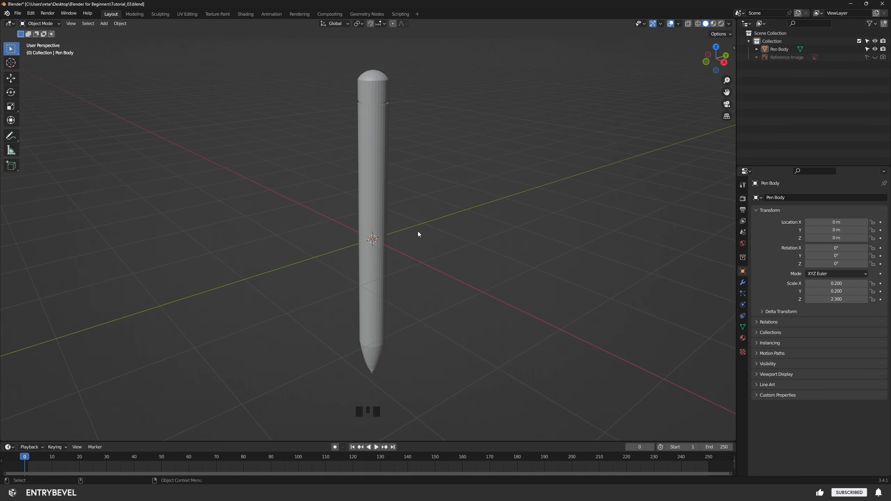
# - Apply Shade Auto Smooth to the pen body
pyautogui.click(377, 157)
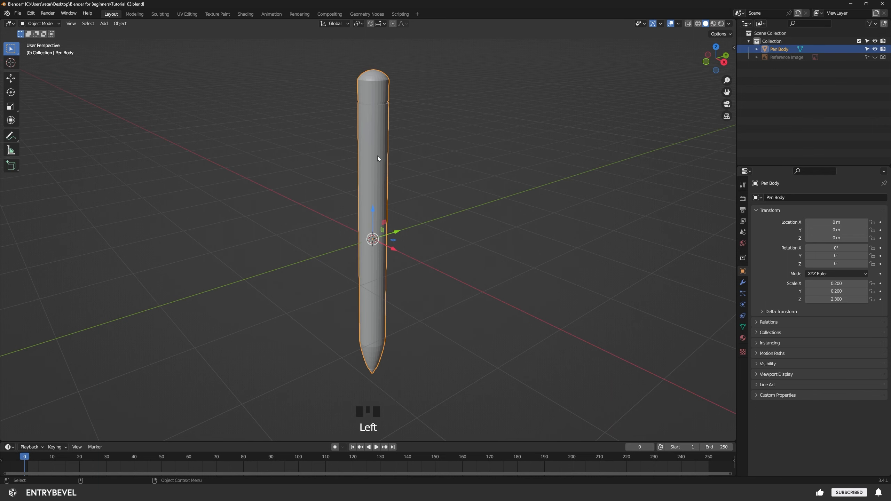
pyautogui.rightClick(377, 157)
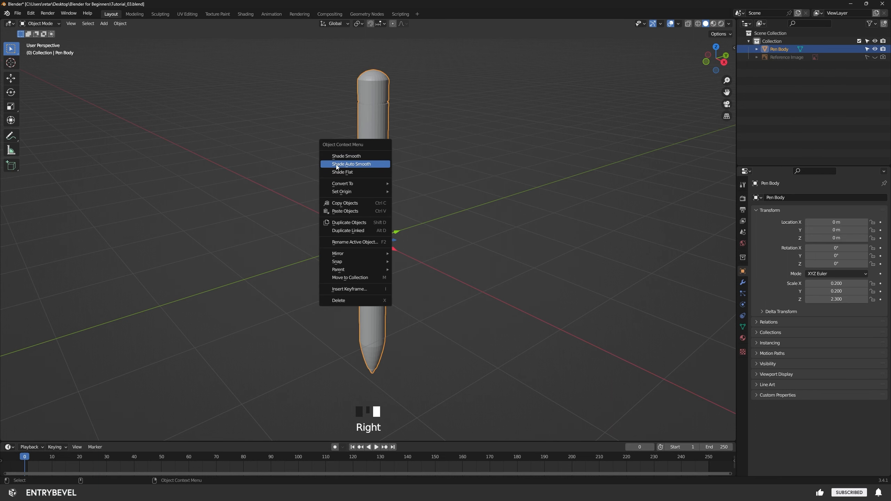
pyautogui.click(379, 163)
# - Examine the pen body's shading from several angles, including the pointed tip and the rounded end
pyautogui.keyDown('alt'); pyautogui.moveTo(379, 162); pyautogui.dragTo(418, 233); pyautogui.keyUp('alt')
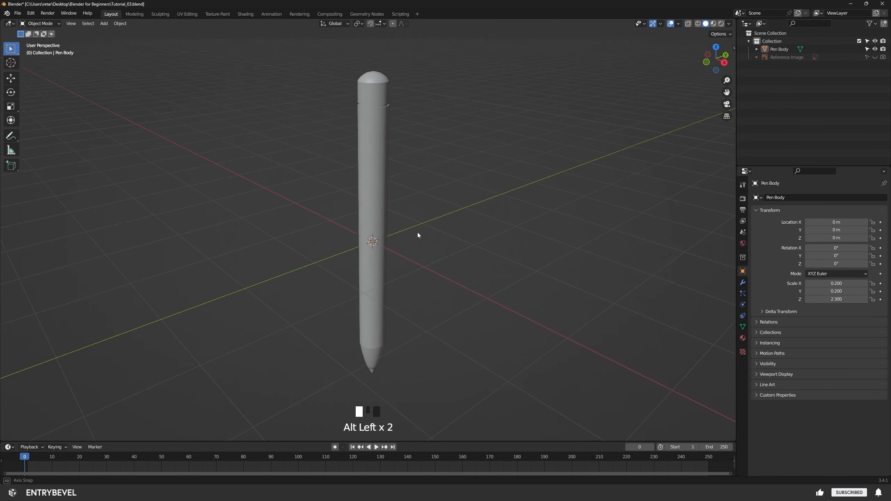
pyautogui.keyDown('alt'); pyautogui.moveTo(417, 233); pyautogui.dragTo(415, 231, button='middle'); pyautogui.keyUp('alt')
pyautogui.keyDown('alt'); pyautogui.moveTo(416, 231); pyautogui.dragTo(423, 205); pyautogui.keyUp('alt')
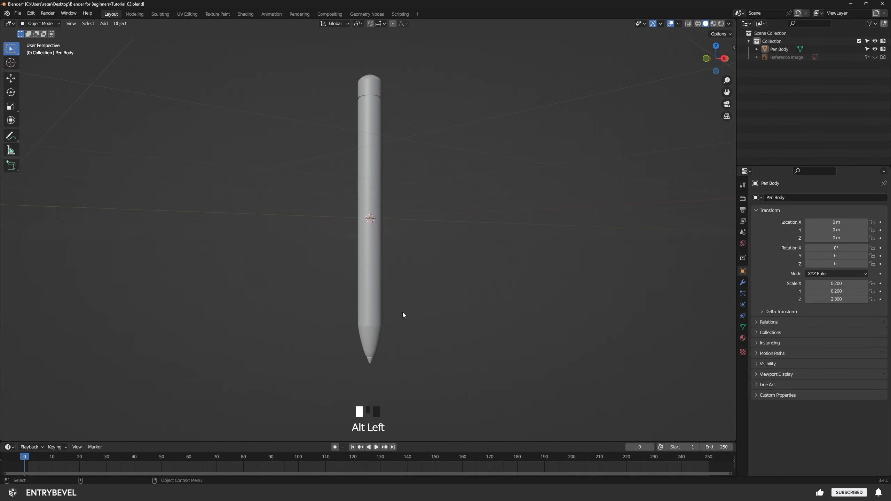
pyautogui.moveTo(399, 312); pyautogui.dragTo(346, 339)
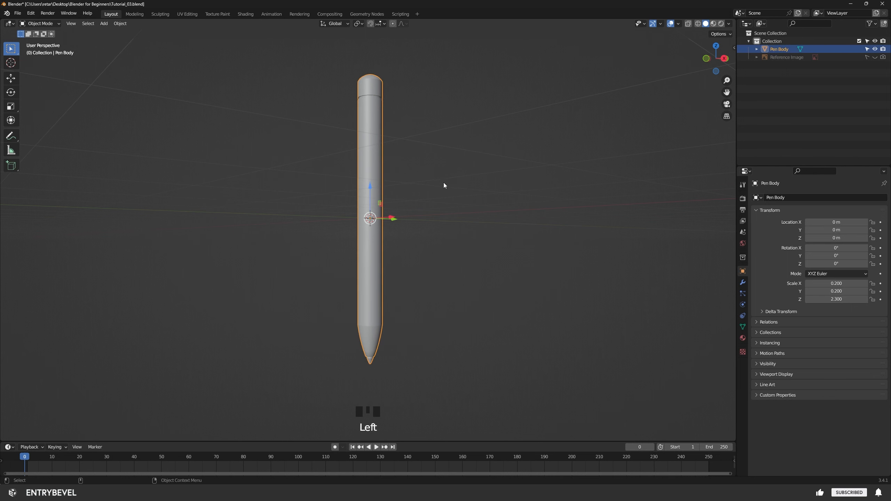
pyautogui.click(353, 320)
pyautogui.keyDown('alt'); pyautogui.moveTo(436, 267); pyautogui.dragTo(461, 247); pyautogui.keyUp('alt')
pyautogui.keyDown('alt'); pyautogui.moveTo(461, 247); pyautogui.dragTo(463, 281, button='middle'); pyautogui.keyUp('alt')
pyautogui.keyDown('alt'); pyautogui.moveTo(466, 277); pyautogui.dragTo(443, 238, button='right'); pyautogui.keyUp('alt')
pyautogui.keyDown('alt'); pyautogui.moveTo(442, 238); pyautogui.dragTo(431, 247); pyautogui.keyUp('alt')
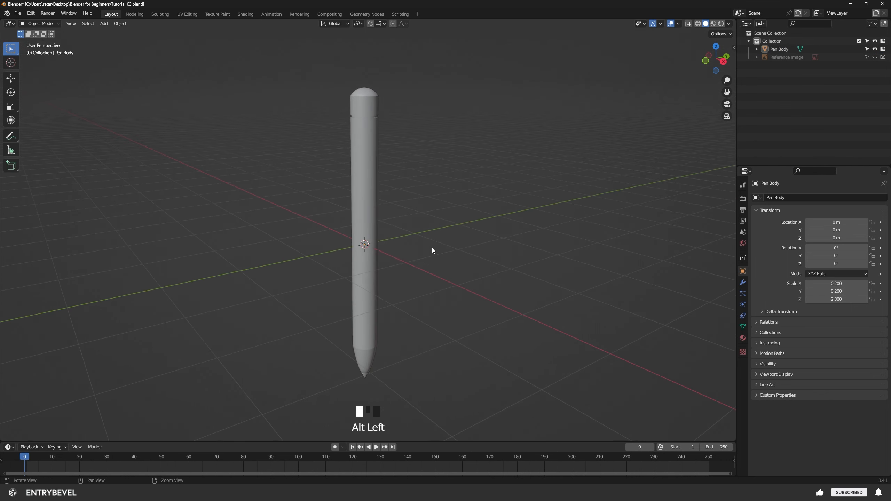
pyautogui.keyDown('alt'); pyautogui.moveTo(432, 247); pyautogui.dragTo(439, 246, button='middle'); pyautogui.keyUp('alt')
pyautogui.moveTo(439, 245)
pyautogui.keyDown('alt'); pyautogui.mouseDown()
pyautogui.moveTo(429, 246)
pyautogui.moveTo(442, 250)
pyautogui.mouseUp(); pyautogui.keyUp('alt')
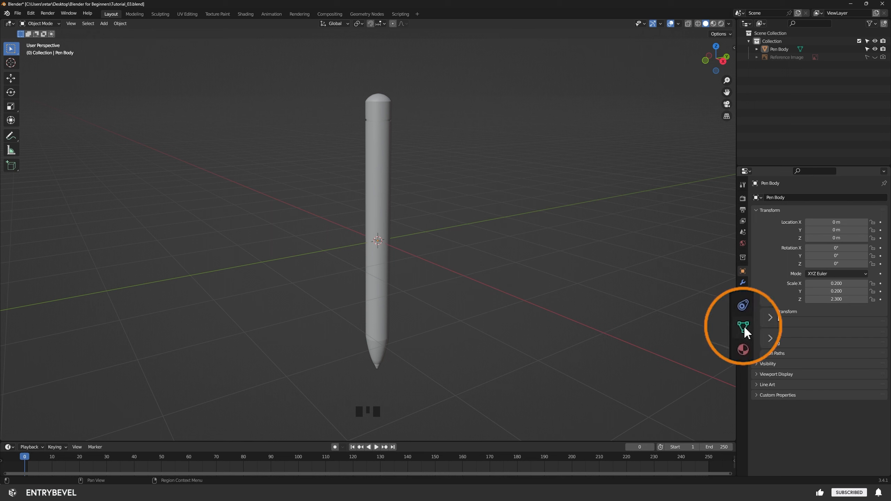
# - Set the Auto Smooth angle in the pen body's mesh normals settings to 80°
pyautogui.click(380, 183)
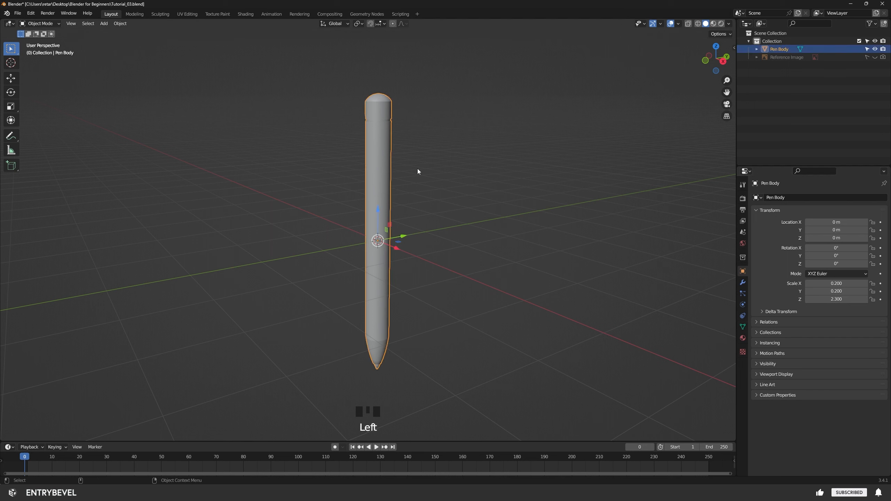
pyautogui.click(742, 327)
pyautogui.click(757, 358)
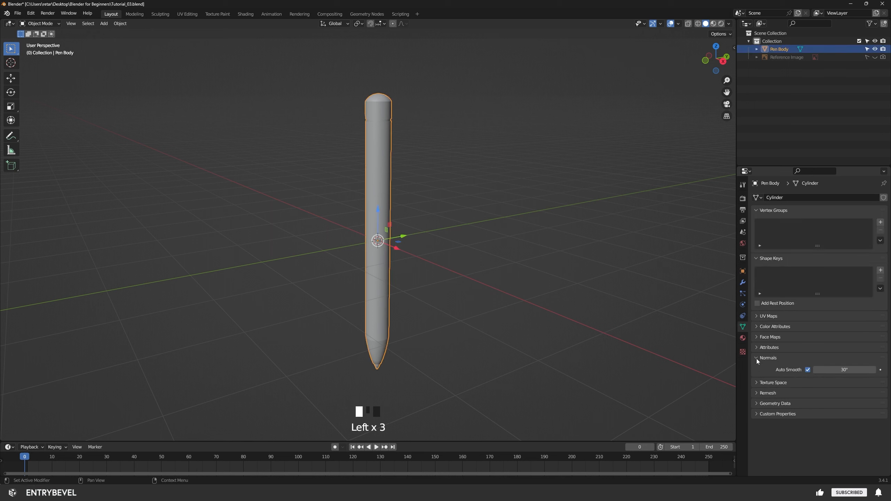
pyautogui.rightClick(380, 186)
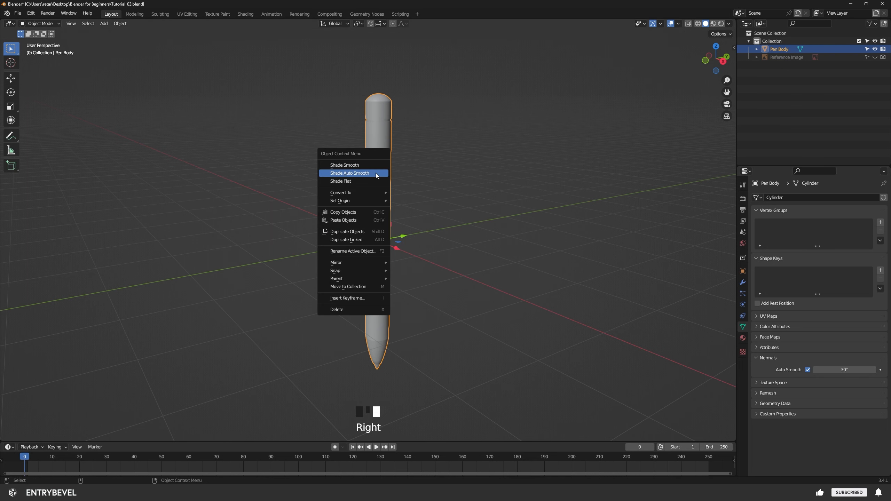
pyautogui.click(845, 369)
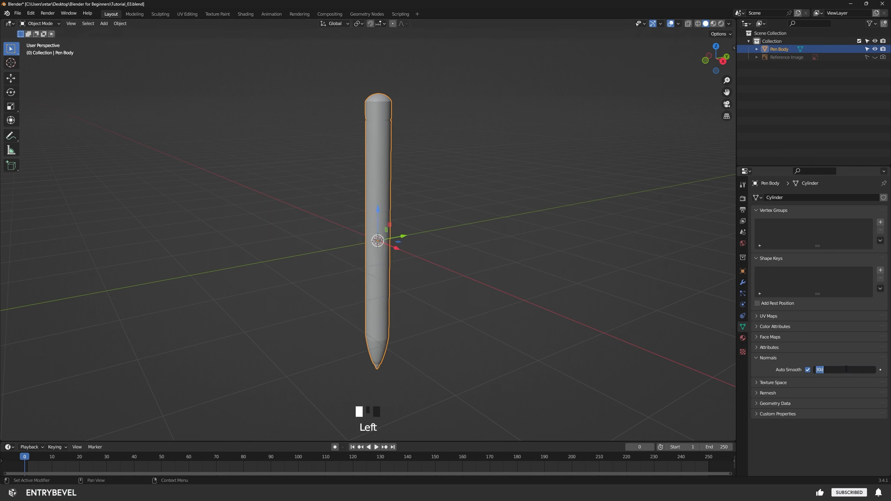
pyautogui.write('80')
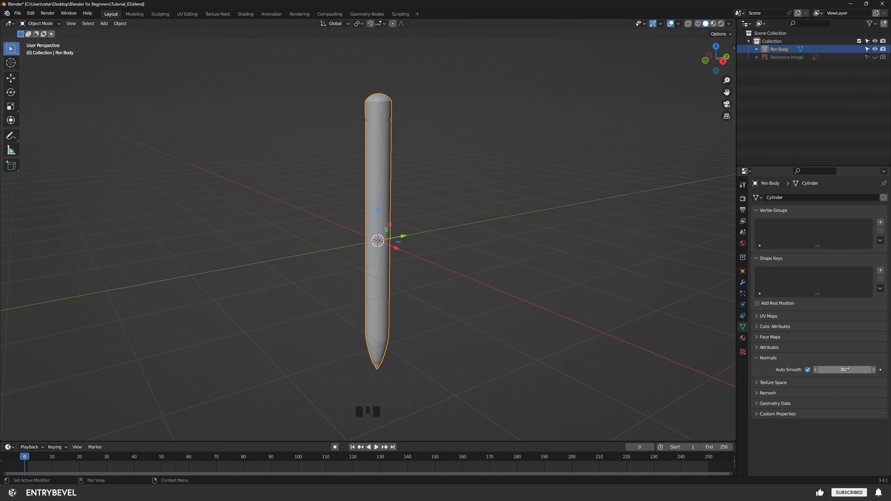
# - Inspect the smoothing along the pen body up close and from a distance
pyautogui.keyDown('alt'); pyautogui.moveTo(502, 380); pyautogui.dragTo(497, 357); pyautogui.keyUp('alt')
pyautogui.keyDown('alt'); pyautogui.moveTo(441, 361); pyautogui.dragTo(443, 297, button='middle'); pyautogui.keyUp('alt')
pyautogui.keyDown('alt'); pyautogui.moveTo(468, 298); pyautogui.dragTo(538, 333, button='right'); pyautogui.keyUp('alt')
pyautogui.keyDown('alt'); pyautogui.moveTo(538, 334); pyautogui.dragTo(465, 222, button='middle'); pyautogui.keyUp('alt')
pyautogui.keyDown('alt'); pyautogui.moveTo(465, 223); pyautogui.dragTo(354, 279, button='right'); pyautogui.keyUp('alt')
pyautogui.click(844, 370)
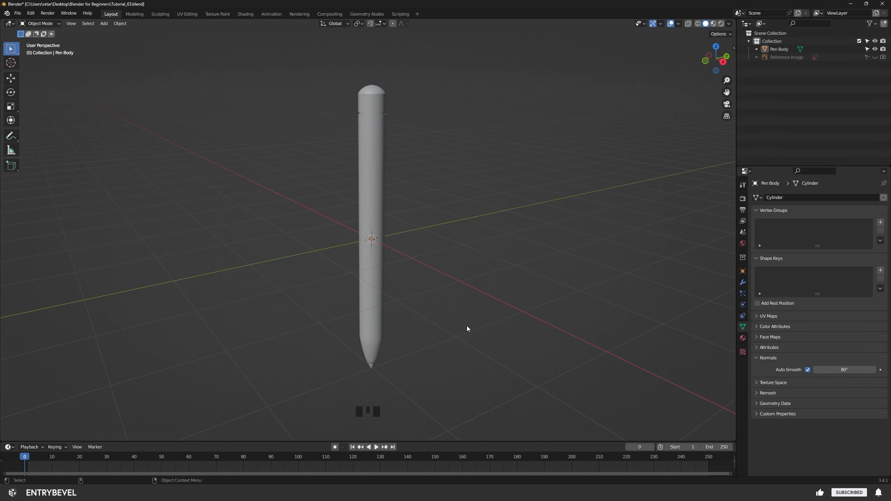
pyautogui.keyDown('alt'); pyautogui.moveTo(466, 326); pyautogui.dragTo(436, 302); pyautogui.keyUp('alt')
pyautogui.keyDown('alt'); pyautogui.moveTo(436, 301); pyautogui.dragTo(431, 304, button='middle'); pyautogui.keyUp('alt')
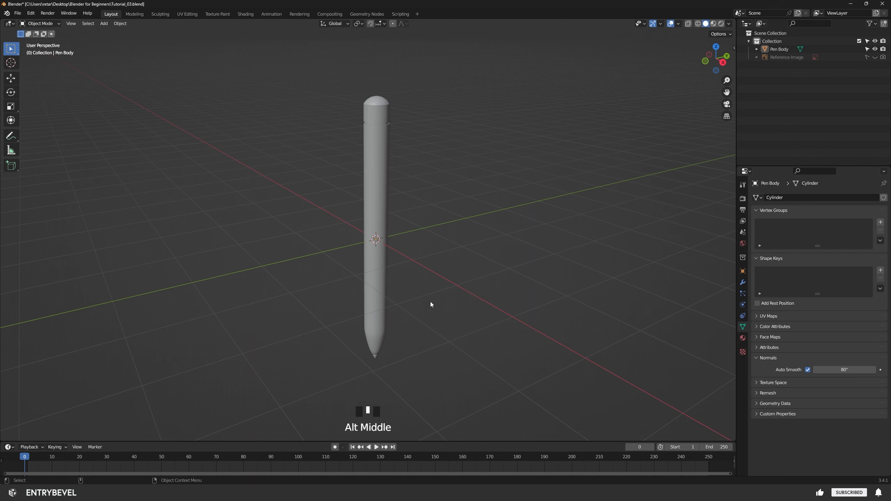
pyautogui.keyDown('alt'); pyautogui.middleClick(408, 316); pyautogui.keyUp('alt')
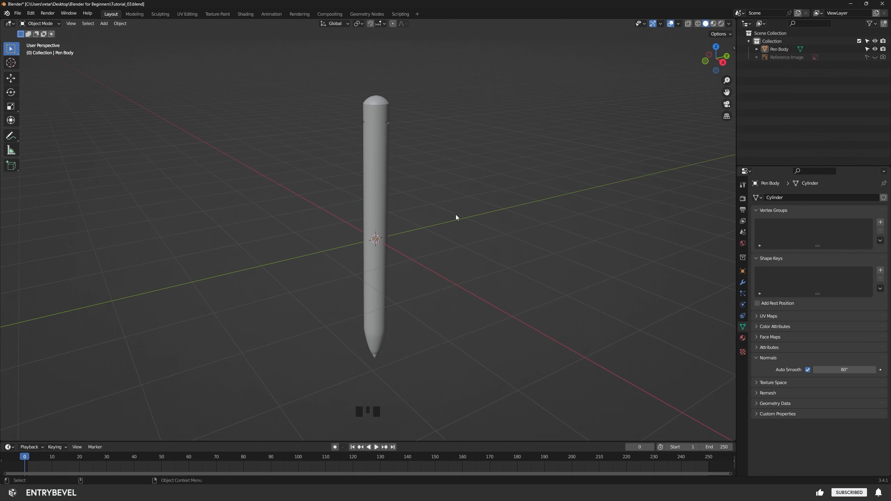
# - Add a new material to the pen body and set its Metallic value to 1.000
pyautogui.click(381, 183)
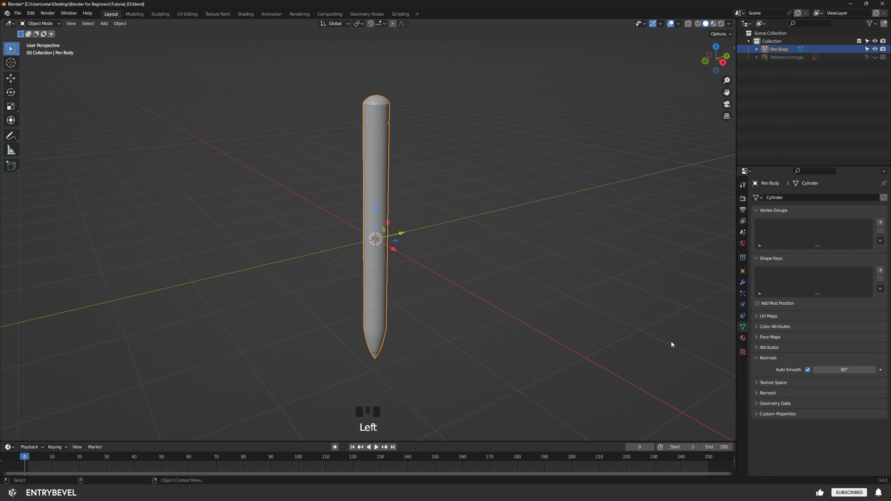
pyautogui.click(742, 339)
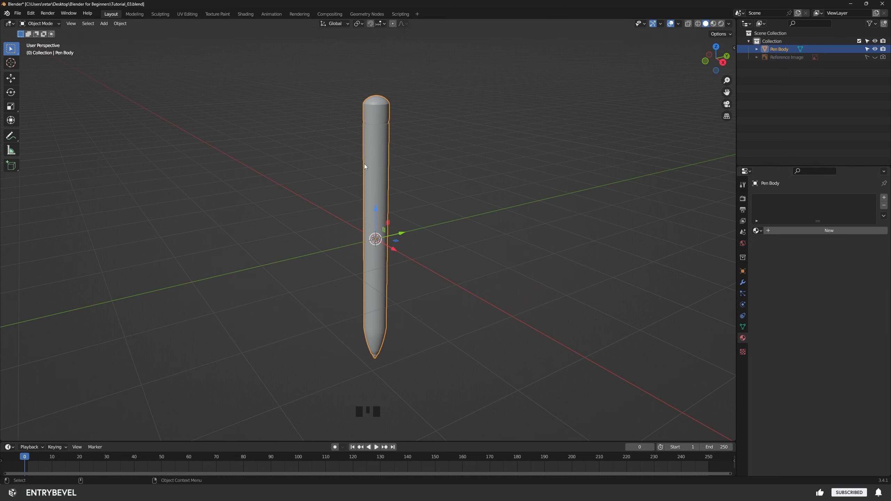
pyautogui.click(818, 231)
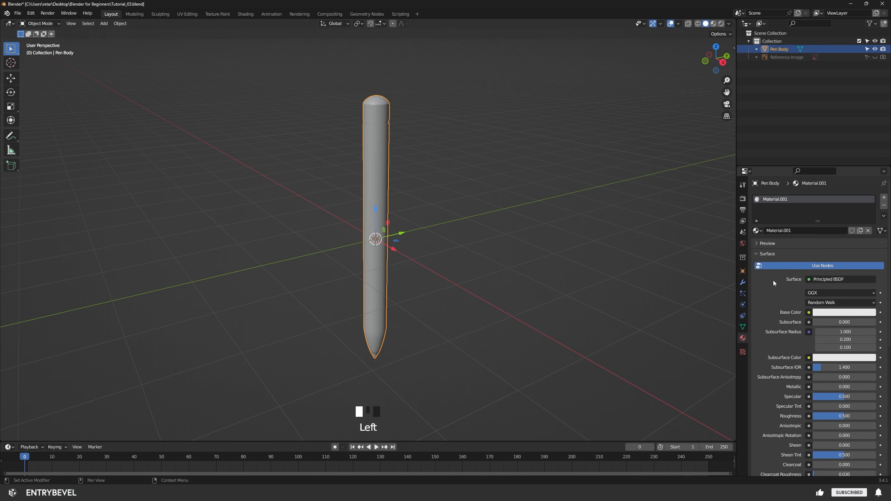
pyautogui.scroll(-2, 790, 366)
pyautogui.moveTo(828, 358); pyautogui.dragTo(841, 358)
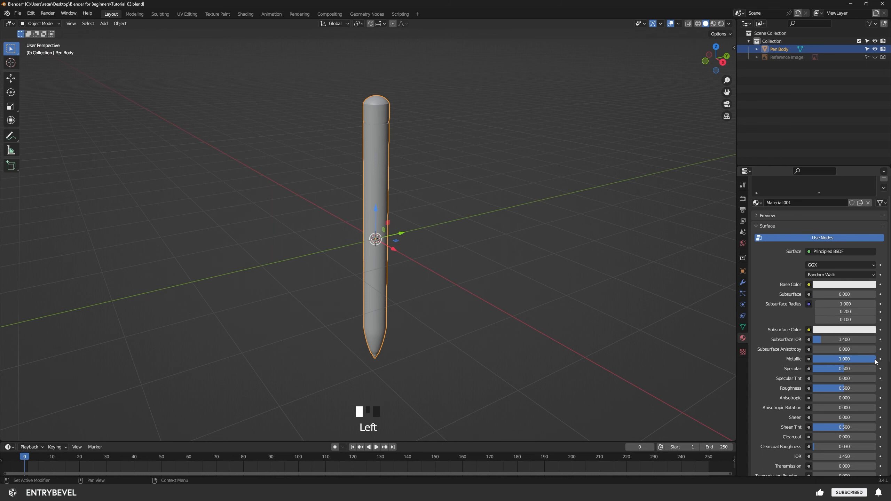
# - Switch the viewport shading to Material Preview to show the metallic pen body
pyautogui.keyDown('alt'); pyautogui.click(444, 242); pyautogui.keyUp('alt')
pyautogui.moveTo(444, 242)
pyautogui.keyDown('alt'); pyautogui.mouseDown()
pyautogui.moveTo(453, 244)
pyautogui.moveTo(443, 245)
pyautogui.mouseUp(); pyautogui.keyUp('alt')
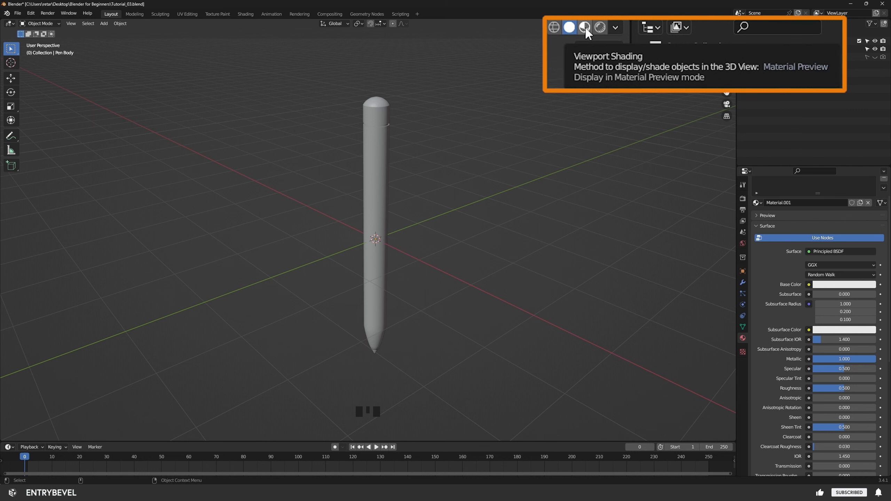
pyautogui.click(713, 24)
pyautogui.moveTo(439, 217)
pyautogui.keyDown('alt'); pyautogui.mouseDown()
pyautogui.moveTo(453, 230)
pyautogui.moveTo(399, 246)
pyautogui.moveTo(338, 240)
pyautogui.moveTo(486, 237)
pyautogui.moveTo(489, 195)
pyautogui.moveTo(475, 237)
pyautogui.moveTo(442, 246)
pyautogui.moveTo(455, 245)
pyautogui.mouseUp(); pyautogui.keyUp('alt')
# - Set the pen body material's Roughness to 0.250
pyautogui.scroll(-3, 791, 301)
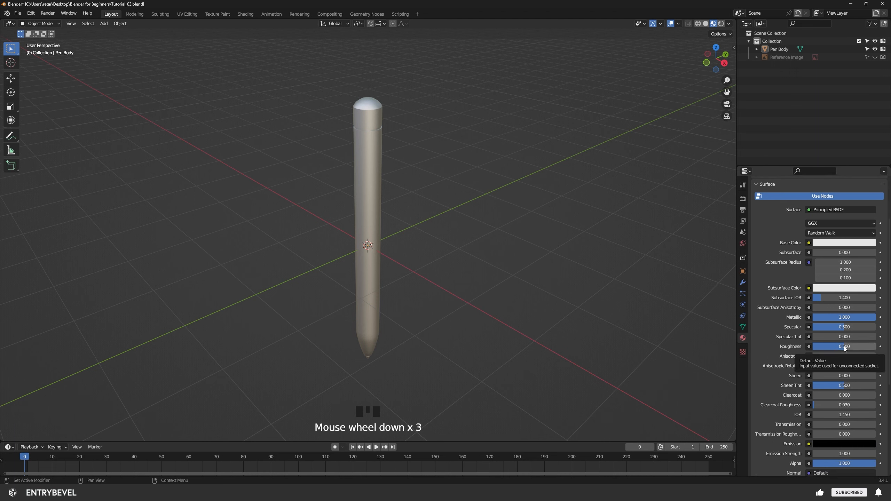
pyautogui.click(843, 349)
pyautogui.moveTo(843, 346)
pyautogui.mouseDown()
pyautogui.moveTo(818, 346)
pyautogui.moveTo(876, 346)
pyautogui.moveTo(841, 347)
pyautogui.mouseUp()
pyautogui.click(840, 346)
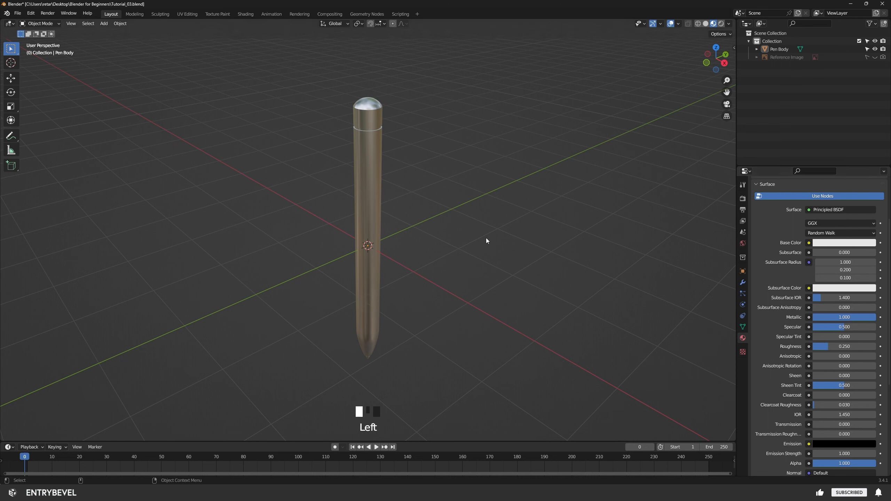
# - Examine the metallic reflections on the pen body, its tip and its rounded end from several angles
pyautogui.keyDown('alt'); pyautogui.moveTo(486, 238); pyautogui.dragTo(421, 262); pyautogui.keyUp('alt')
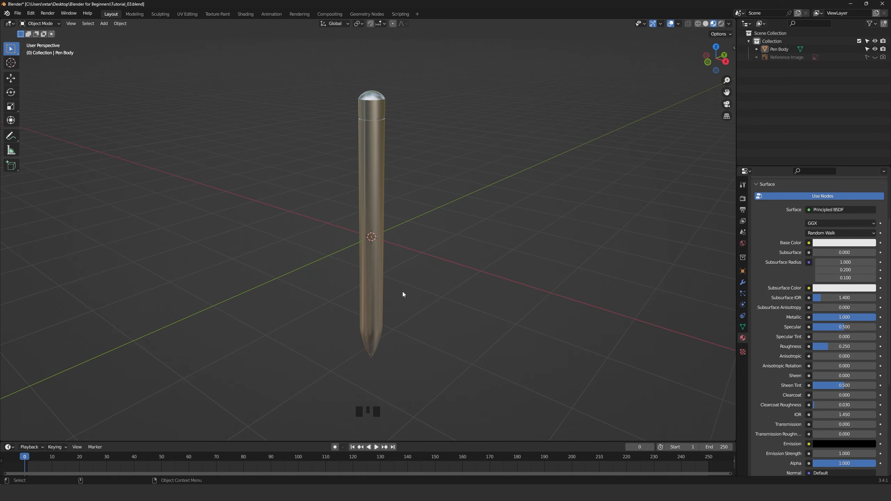
pyautogui.keyDown('alt'); pyautogui.moveTo(404, 294); pyautogui.dragTo(359, 118); pyautogui.keyUp('alt')
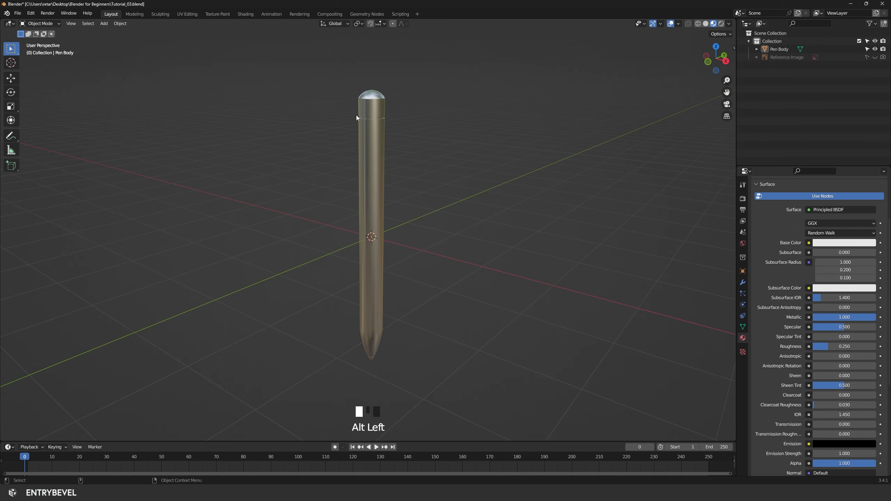
pyautogui.keyDown('alt'); pyautogui.moveTo(395, 308); pyautogui.dragTo(388, 348); pyautogui.keyUp('alt')
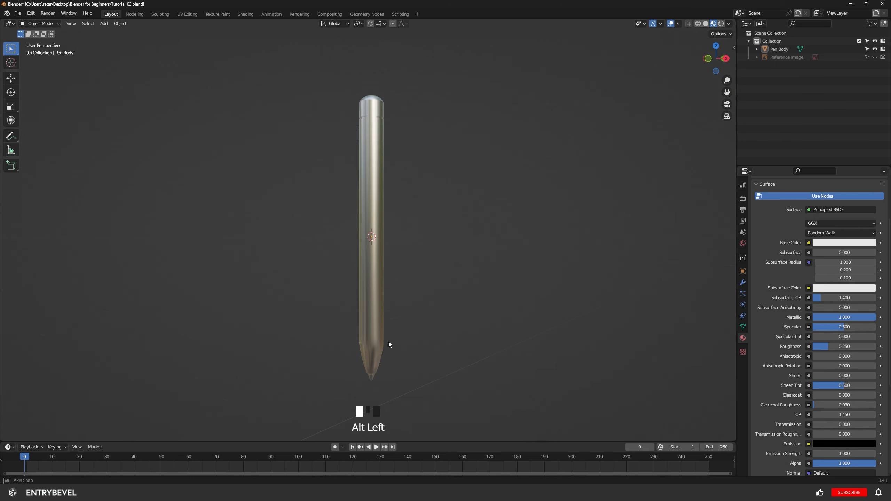
pyautogui.keyDown('alt'); pyautogui.moveTo(388, 348); pyautogui.dragTo(394, 287, button='middle'); pyautogui.keyUp('alt')
pyautogui.moveTo(359, 297); pyautogui.dragTo(390, 311)
pyautogui.click(475, 299)
pyautogui.keyDown('alt'); pyautogui.moveTo(473, 298); pyautogui.dragTo(447, 290, button='right'); pyautogui.keyUp('alt')
pyautogui.keyDown('alt'); pyautogui.moveTo(445, 289); pyautogui.dragTo(445, 342, button='middle'); pyautogui.keyUp('alt')
pyautogui.keyDown('alt'); pyautogui.moveTo(430, 301); pyautogui.dragTo(430, 318); pyautogui.keyUp('alt')
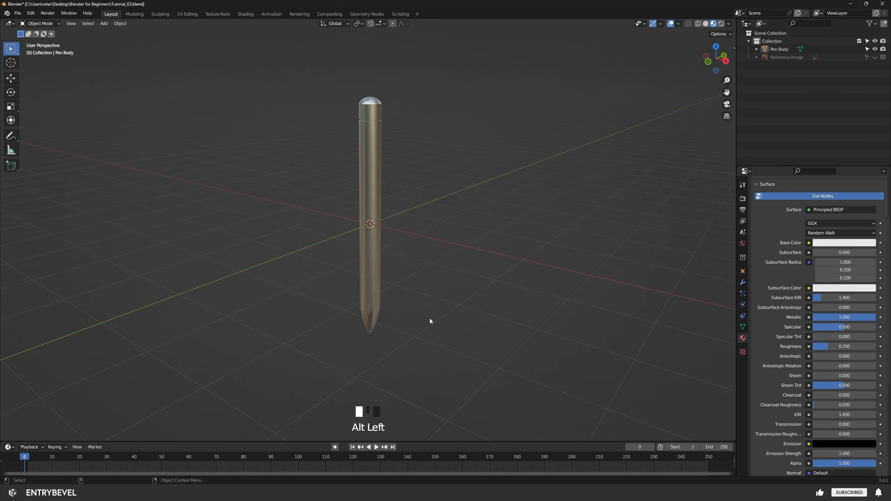
pyautogui.keyDown('alt'); pyautogui.moveTo(401, 266); pyautogui.dragTo(430, 265, button='right'); pyautogui.keyUp('alt')
pyautogui.keyDown('alt'); pyautogui.moveTo(430, 265); pyautogui.dragTo(430, 300, button='middle'); pyautogui.keyUp('alt')
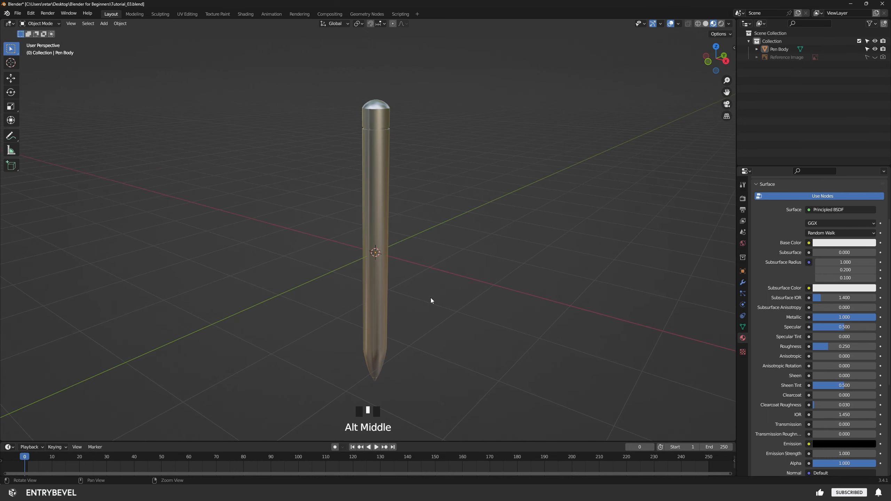
pyautogui.moveTo(430, 300)
pyautogui.keyDown('alt'); pyautogui.mouseDown()
pyautogui.moveTo(424, 323)
pyautogui.moveTo(419, 296)
pyautogui.mouseUp(); pyautogui.keyUp('alt')
pyautogui.keyDown('alt'); pyautogui.moveTo(416, 306); pyautogui.dragTo(410, 310, button='middle'); pyautogui.keyUp('alt')
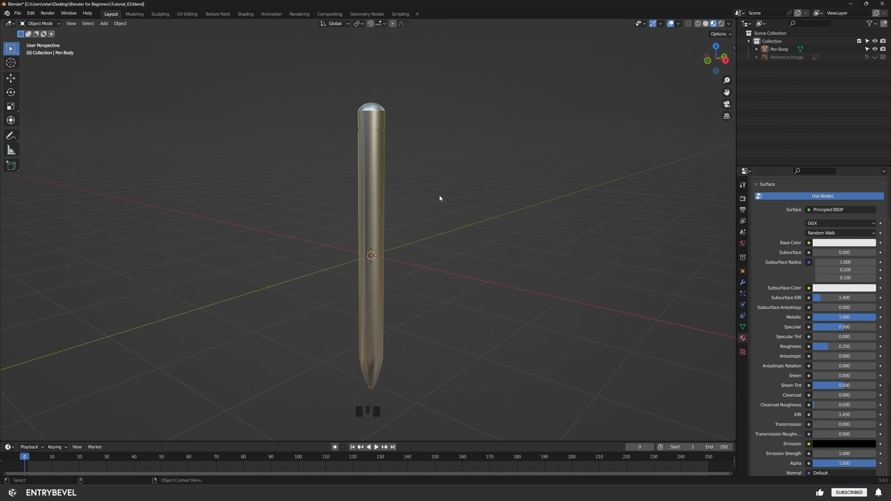
pyautogui.keyDown('alt'); pyautogui.moveTo(425, 326); pyautogui.dragTo(429, 325); pyautogui.keyUp('alt')
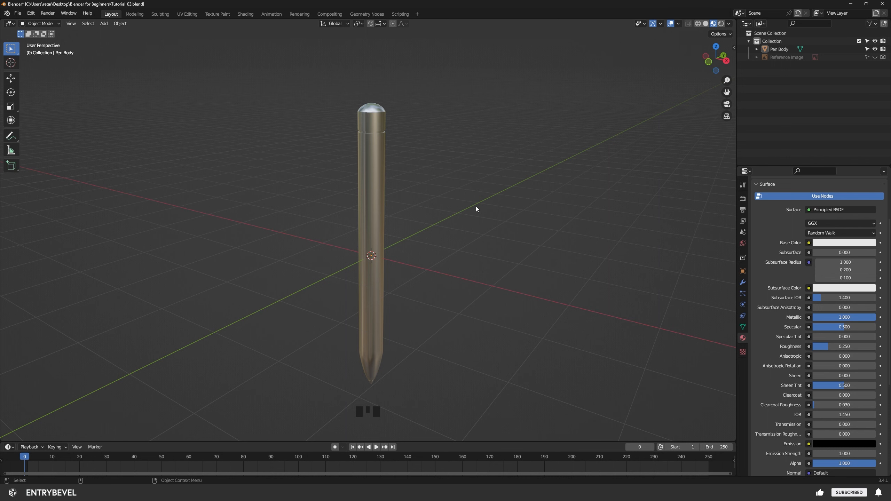
# - Open the pen body's mesh in Edit Mode in front orthographic view, with Solid viewport shading
pyautogui.press('Tab')
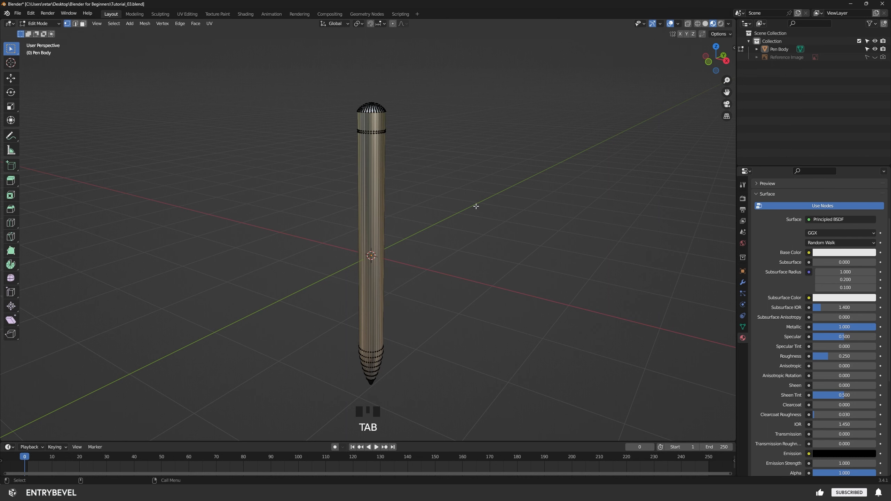
pyautogui.press('`')
pyautogui.click(443, 180)
pyautogui.keyDown('alt'); pyautogui.moveTo(442, 181); pyautogui.dragTo(348, 238, button='middle'); pyautogui.keyUp('alt')
pyautogui.keyDown('alt'); pyautogui.moveTo(348, 238); pyautogui.dragTo(453, 249, button='right'); pyautogui.keyUp('alt')
pyautogui.keyDown('alt'); pyautogui.moveTo(452, 249); pyautogui.dragTo(361, 277, button='middle'); pyautogui.keyUp('alt')
pyautogui.keyDown('alt'); pyautogui.moveTo(358, 275); pyautogui.dragTo(438, 274, button='right'); pyautogui.keyUp('alt')
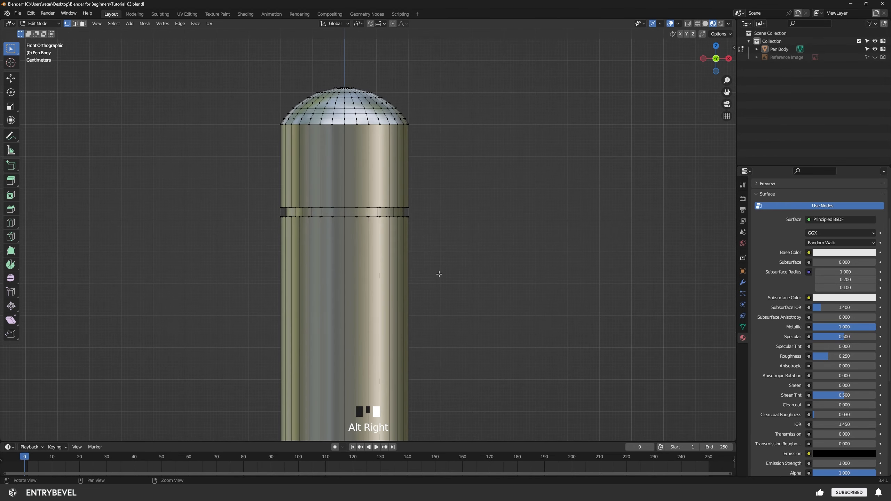
pyautogui.keyDown('alt'); pyautogui.moveTo(456, 252); pyautogui.dragTo(472, 255, button='middle'); pyautogui.keyUp('alt')
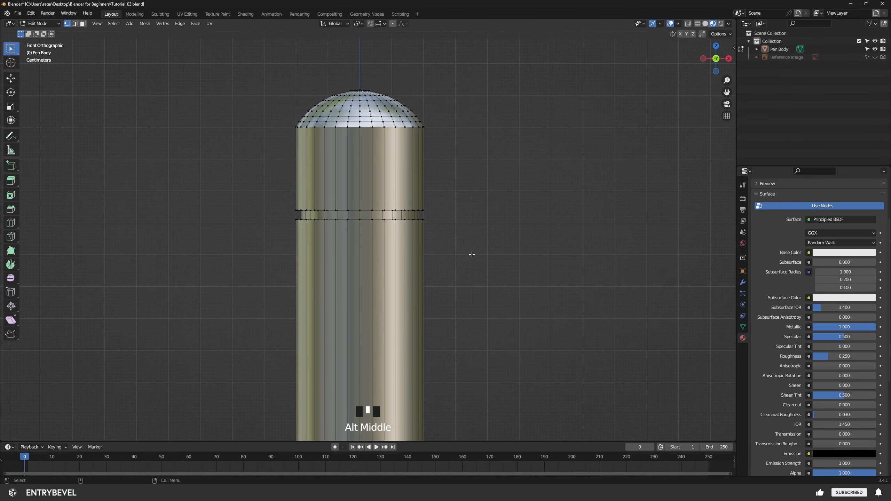
pyautogui.click(705, 27)
# - Separate the narrow ring of faces near the pen's rounded end into its own object, using face selection with X-Ray on for the selection only
pyautogui.keyDown('alt'); pyautogui.moveTo(392, 242); pyautogui.dragTo(416, 244, button='right'); pyautogui.keyUp('alt')
pyautogui.keyDown('alt'); pyautogui.moveTo(415, 244); pyautogui.dragTo(430, 253, button='middle'); pyautogui.keyUp('alt')
pyautogui.moveTo(277, 212); pyautogui.dragTo(504, 219)
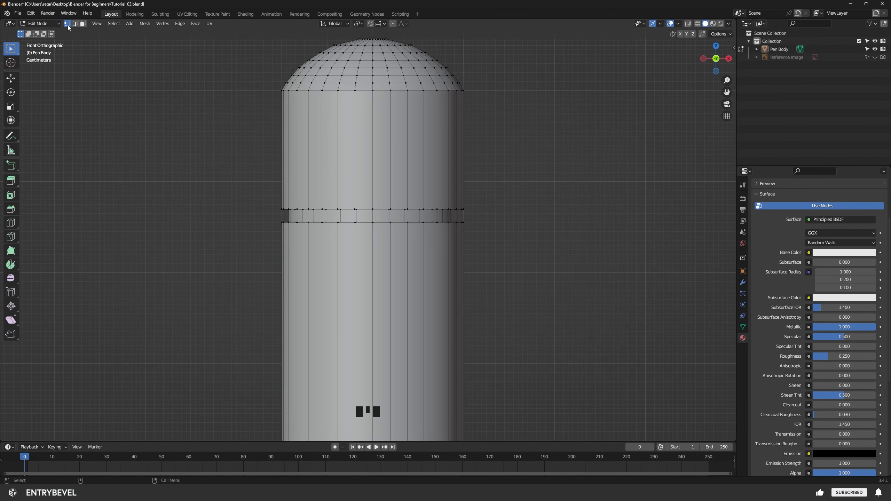
pyautogui.press('3')
pyautogui.hotkey('alt', 'z')
pyautogui.moveTo(264, 212); pyautogui.dragTo(470, 221)
pyautogui.rightClick(453, 216)
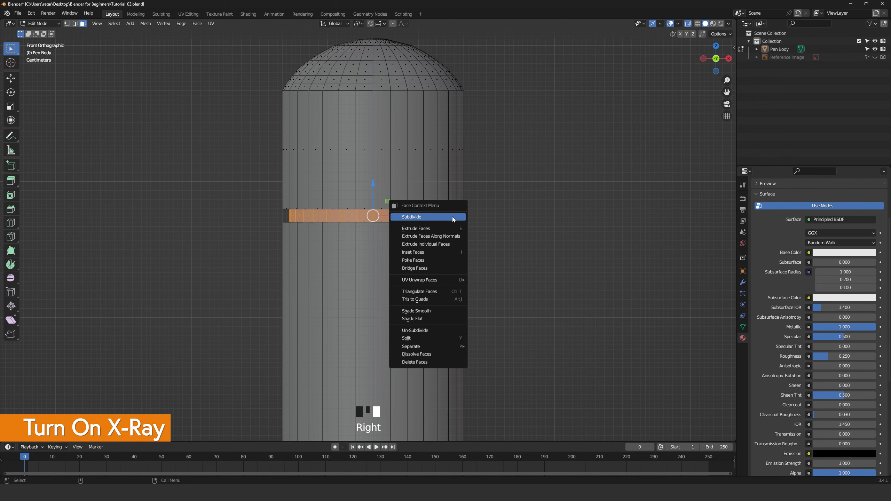
pyautogui.moveTo(458, 346)
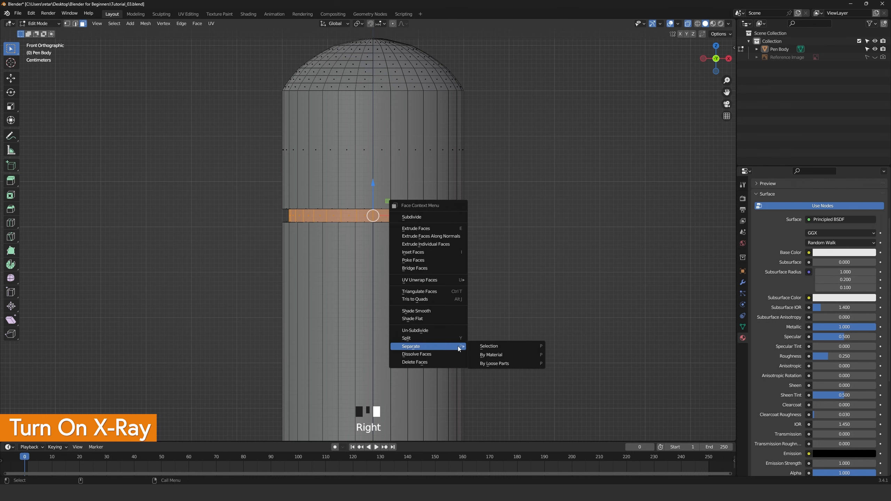
pyautogui.click(499, 345)
pyautogui.click(687, 23)
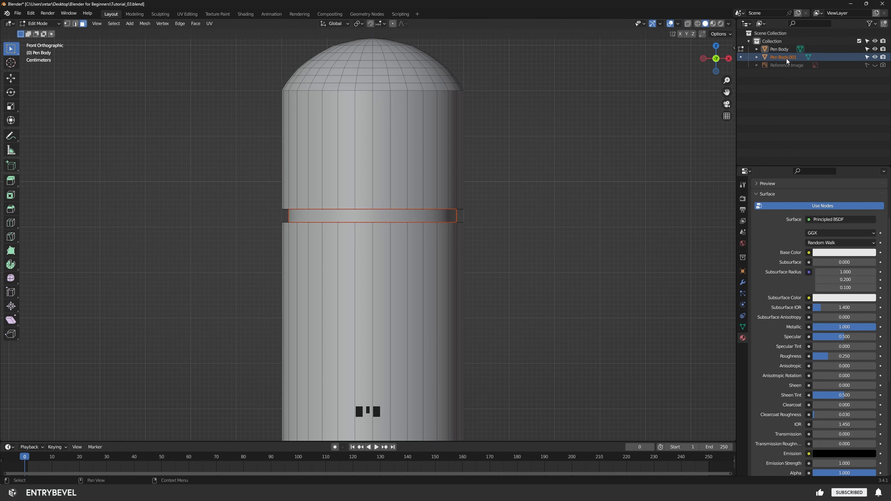
# - Rename the separated ring object as Pen Inner
pyautogui.click(783, 49)
pyautogui.keyDown('alt'); pyautogui.middleClick(462, 212); pyautogui.keyUp('alt')
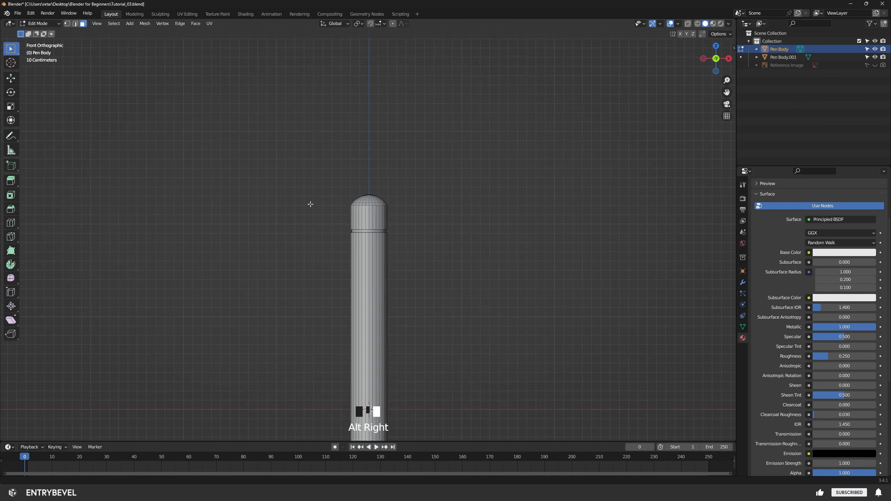
pyautogui.keyDown('alt'); pyautogui.moveTo(463, 213); pyautogui.dragTo(490, 122, button='middle'); pyautogui.keyUp('alt')
pyautogui.click(785, 57)
pyautogui.keyDown('alt'); pyautogui.moveTo(482, 161); pyautogui.dragTo(481, 130, button='right'); pyautogui.keyUp('alt')
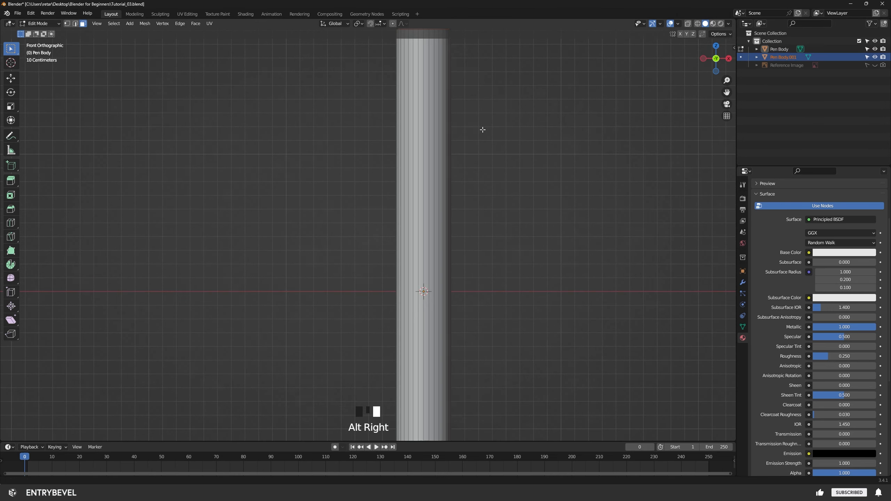
pyautogui.keyDown('alt'); pyautogui.moveTo(482, 129); pyautogui.dragTo(423, 239, button='middle'); pyautogui.keyUp('alt')
pyautogui.keyDown('alt'); pyautogui.moveTo(419, 179); pyautogui.dragTo(517, 167, button='right'); pyautogui.keyUp('alt')
pyautogui.tripleClick(783, 57)
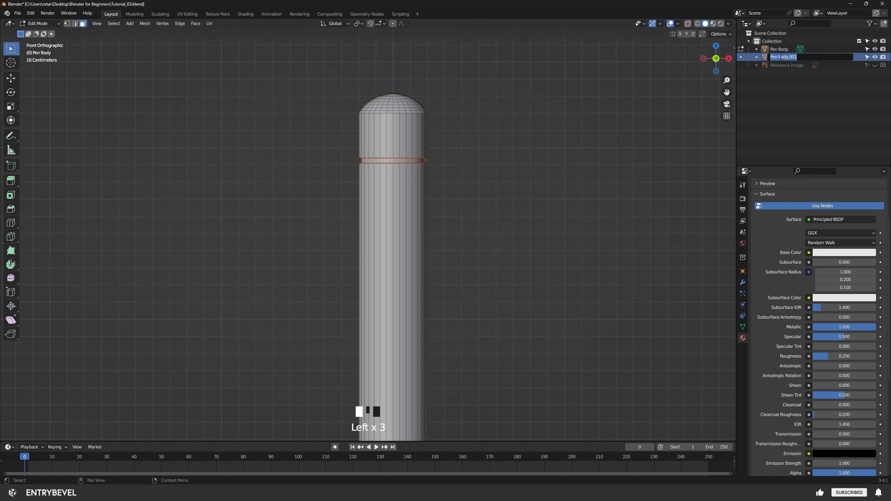
pyautogui.doubleClick(779, 57)
pyautogui.write('Inner')
pyautogui.press('Return')
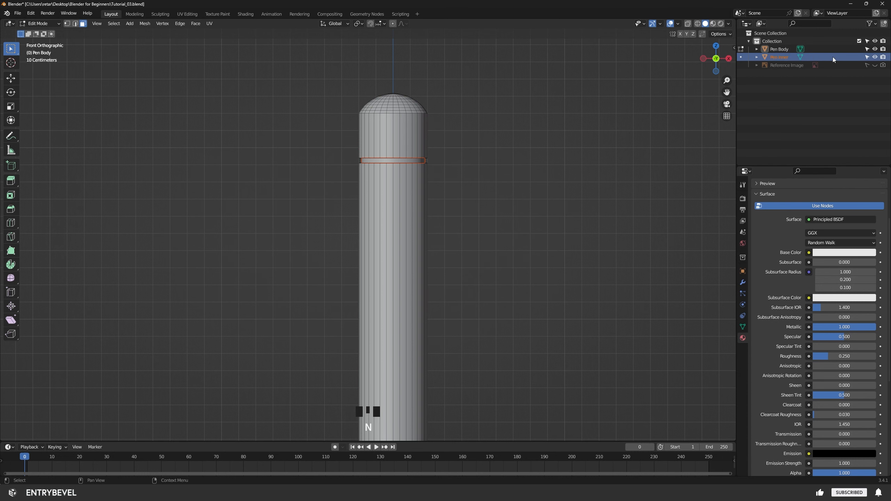
# - Separate all nib faces below the pen body's tapered end into their own object, selecting them through the mesh with X-Ray
pyautogui.keyDown('alt'); pyautogui.middleClick(478, 281); pyautogui.keyUp('alt')
pyautogui.keyDown('alt'); pyautogui.middleClick(477, 205); pyautogui.keyUp('alt')
pyautogui.keyDown('alt'); pyautogui.middleClick(479, 182); pyautogui.keyUp('alt')
pyautogui.keyDown('alt'); pyautogui.moveTo(480, 183); pyautogui.dragTo(479, 125, button='middle'); pyautogui.keyUp('alt')
pyautogui.keyDown('alt'); pyautogui.moveTo(470, 275); pyautogui.dragTo(468, 229, button='middle'); pyautogui.keyUp('alt')
pyautogui.keyDown('alt'); pyautogui.moveTo(468, 230); pyautogui.dragTo(510, 245, button='right'); pyautogui.keyUp('alt')
pyautogui.click(779, 49)
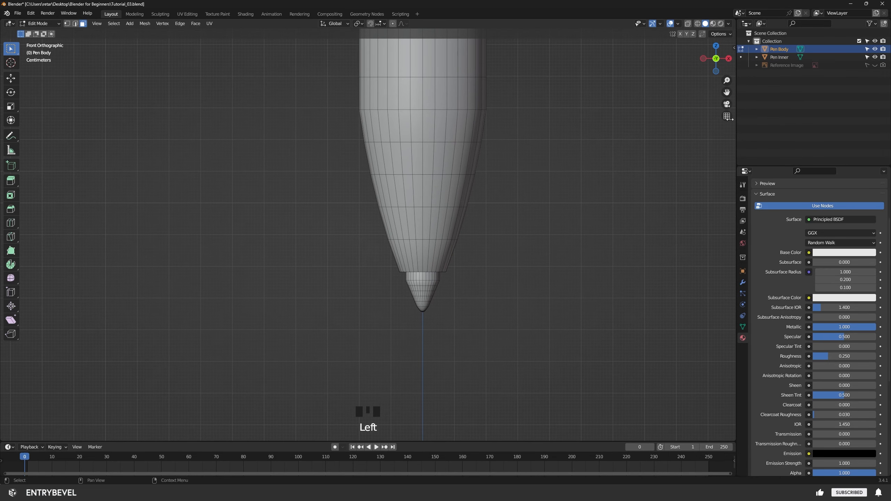
pyautogui.keyDown('alt'); pyautogui.moveTo(452, 278); pyautogui.dragTo(439, 270, button='middle'); pyautogui.keyUp('alt')
pyautogui.keyDown('alt'); pyautogui.moveTo(439, 270); pyautogui.dragTo(501, 270, button='right'); pyautogui.keyUp('alt')
pyautogui.keyDown('alt'); pyautogui.moveTo(481, 256); pyautogui.dragTo(460, 247, button='middle'); pyautogui.keyUp('alt')
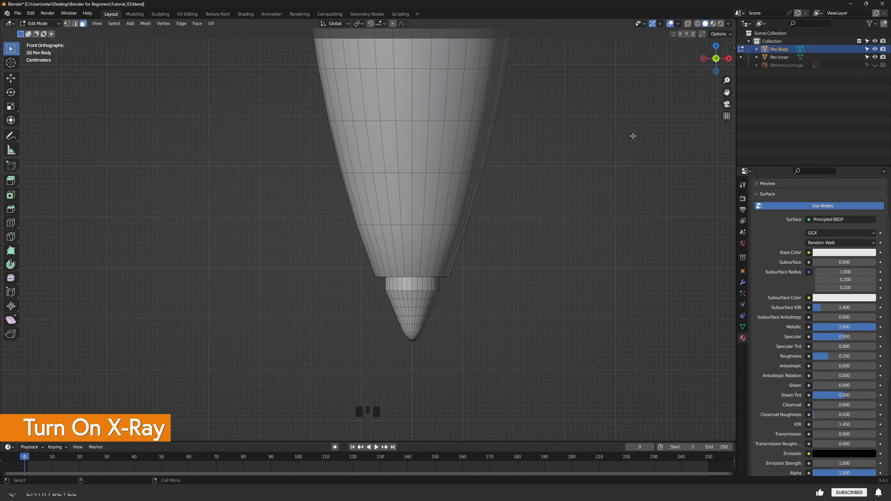
pyautogui.click(687, 24)
pyautogui.moveTo(352, 286); pyautogui.dragTo(435, 339)
pyautogui.rightClick(430, 293)
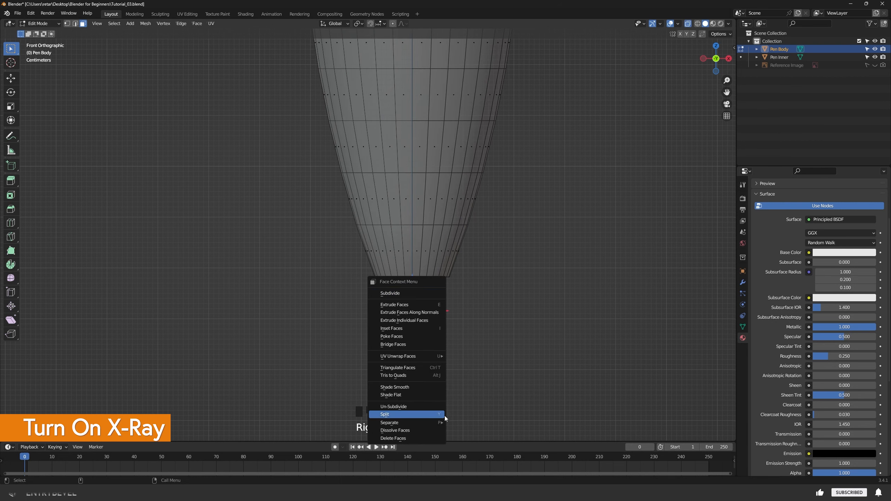
pyautogui.moveTo(441, 422)
pyautogui.click(470, 424)
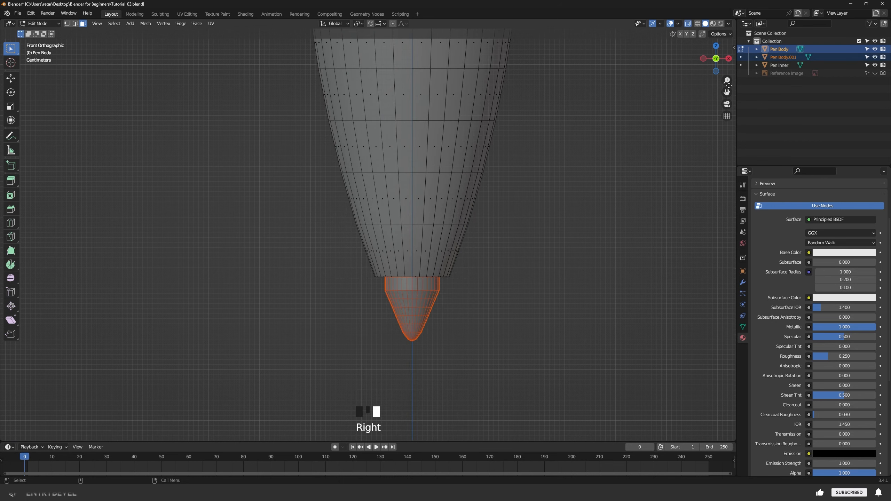
# - Turn X-Ray off and rename the separated nib object as Pen Nib
pyautogui.click(785, 58)
pyautogui.doubleClick(782, 59)
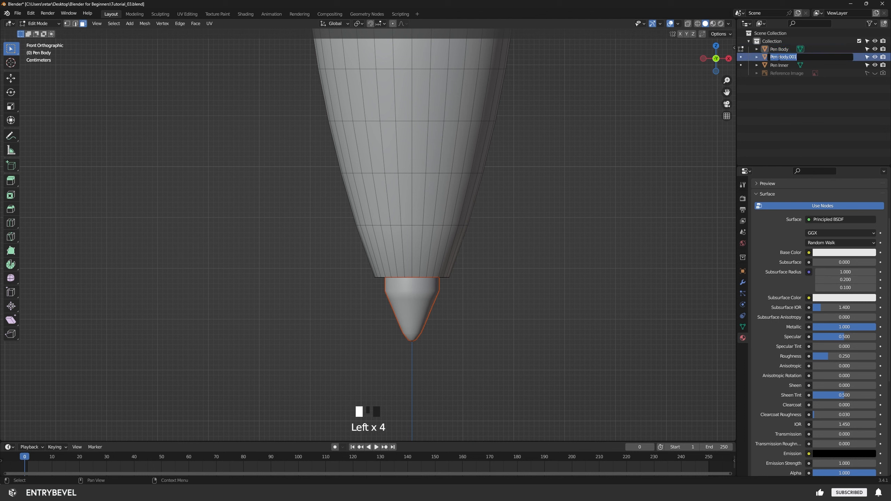
pyautogui.click(778, 58)
pyautogui.moveTo(778, 58); pyautogui.dragTo(840, 59)
pyautogui.write('Nib')
pyautogui.press('Return')
# - Return to Object Mode with Material Preview shading and show the material assigned to the nib
pyautogui.click(412, 298)
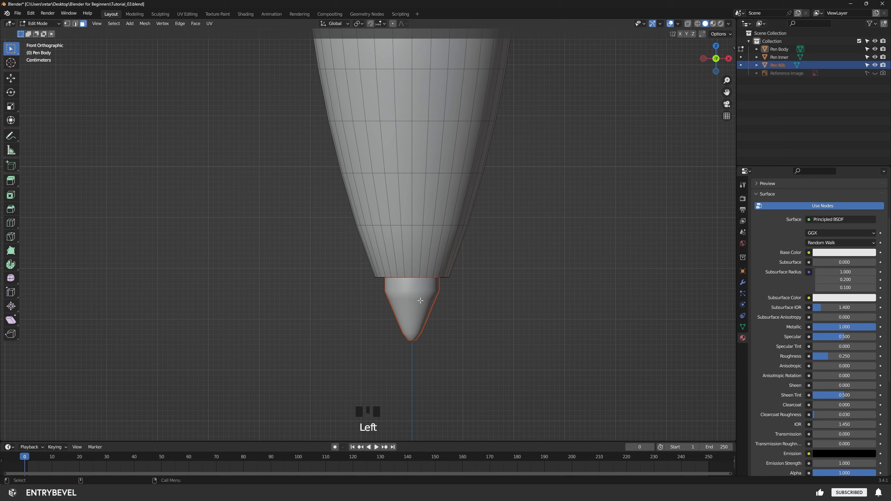
pyautogui.keyDown('alt'); pyautogui.middleClick(515, 294); pyautogui.keyUp('alt')
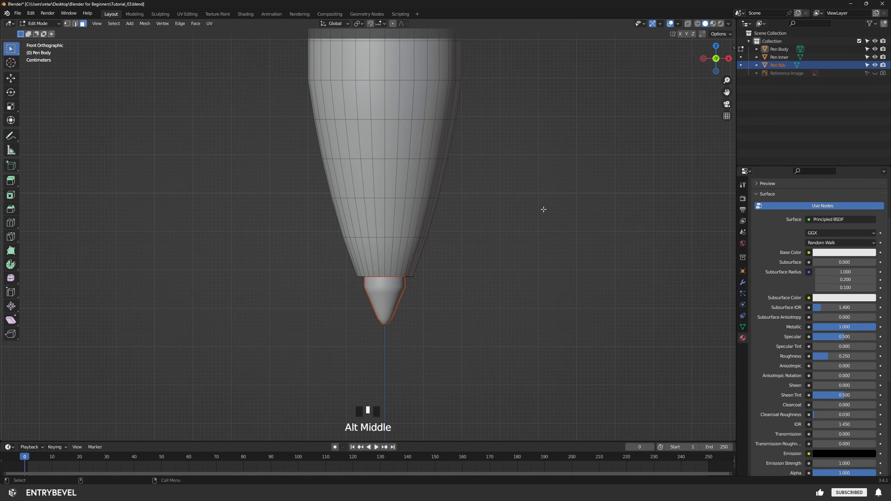
pyautogui.press('Tab')
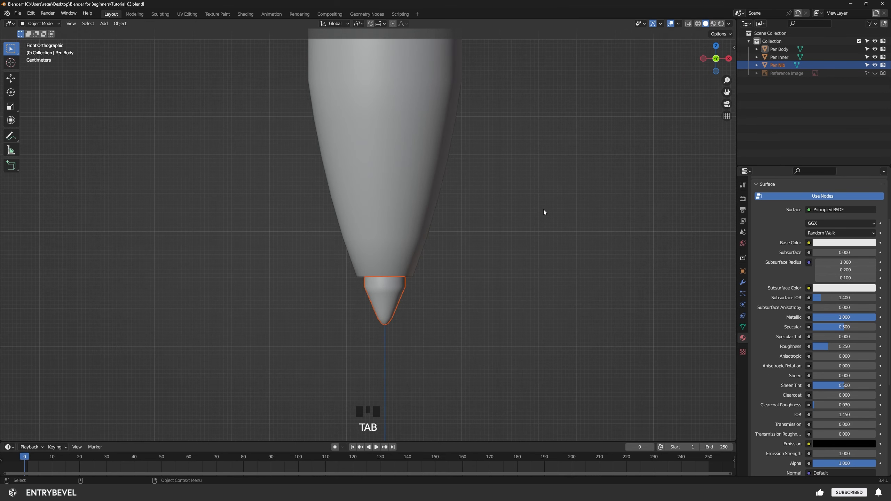
pyautogui.click(713, 25)
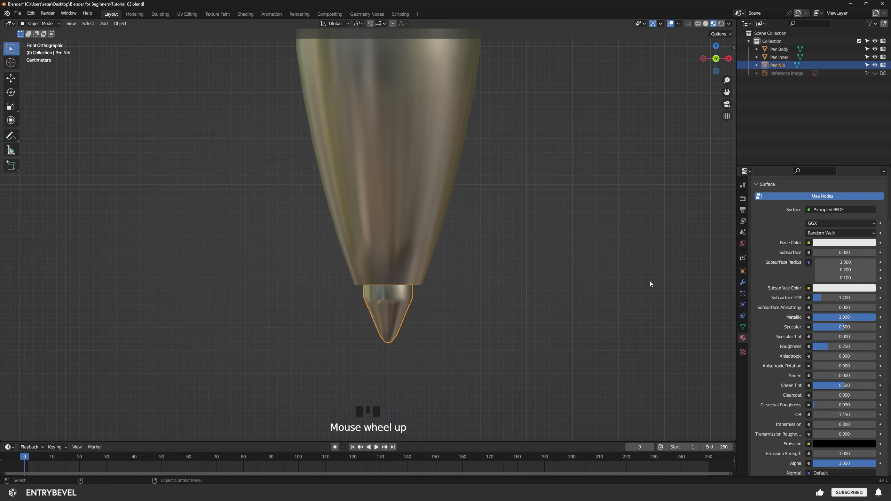
pyautogui.click(742, 338)
pyautogui.scroll(2, 777, 356)
pyautogui.scroll(6, 776, 355)
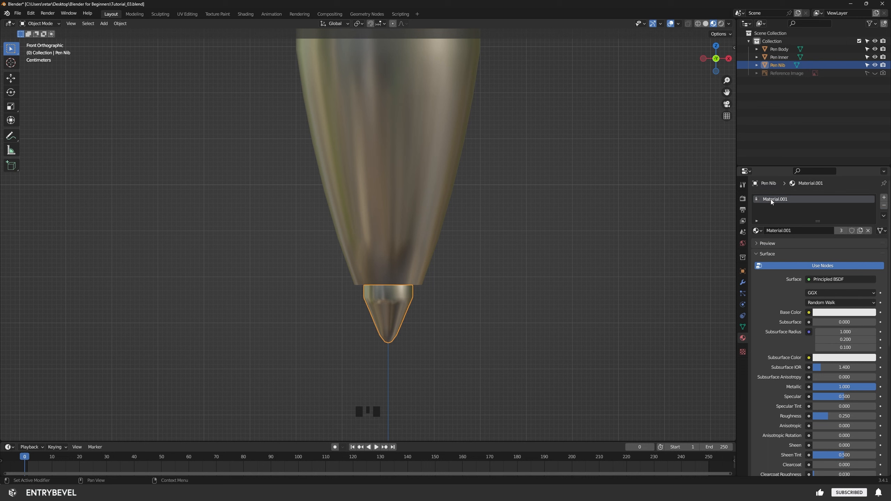
# - Rename the pen body's material as M_PenBody
pyautogui.click(406, 179)
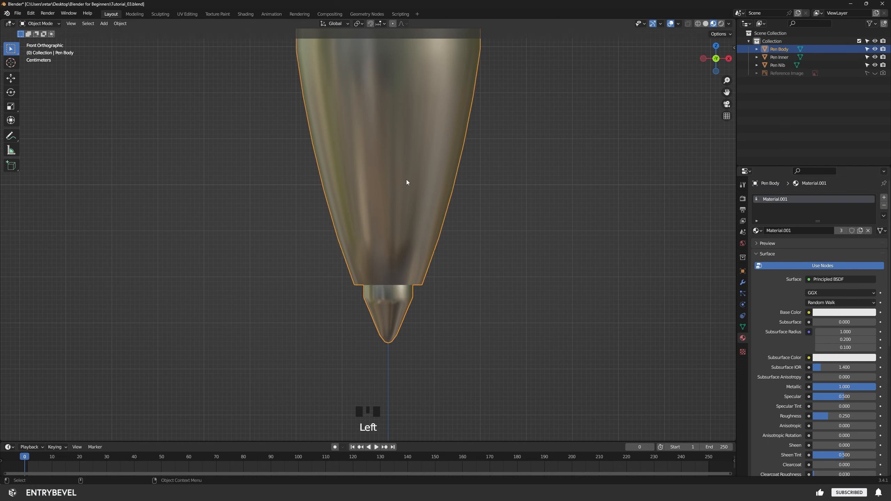
pyautogui.click(397, 299)
pyautogui.click(395, 199)
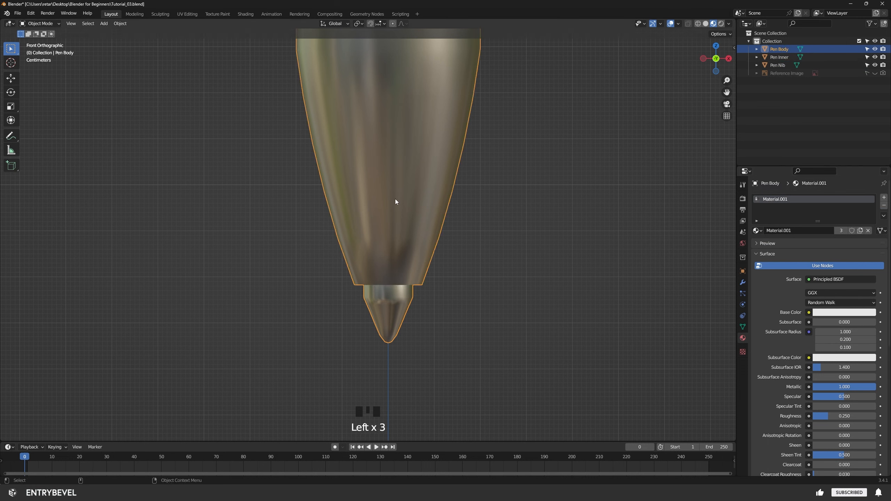
pyautogui.click(769, 199)
pyautogui.doubleClick(834, 199)
pyautogui.write('M')
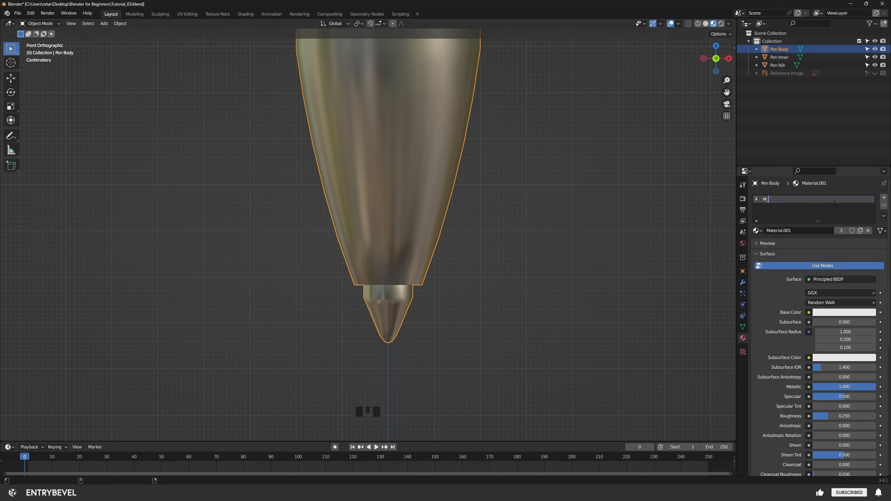
pyautogui.write('_PenBo')
pyautogui.press('Return')
# - Examine the whole pen and the material assigned to the pen body and the nib
pyautogui.keyDown('alt'); pyautogui.moveTo(549, 164); pyautogui.dragTo(455, 177, button='right'); pyautogui.keyUp('alt')
pyautogui.keyDown('alt'); pyautogui.moveTo(455, 177); pyautogui.dragTo(469, 309, button='middle'); pyautogui.keyUp('alt')
pyautogui.keyDown('alt'); pyautogui.moveTo(484, 294); pyautogui.dragTo(463, 232, button='right'); pyautogui.keyUp('alt')
pyautogui.keyDown('alt'); pyautogui.moveTo(463, 232); pyautogui.dragTo(460, 248, button='middle'); pyautogui.keyUp('alt')
pyautogui.click(782, 66)
pyautogui.click(782, 65)
pyautogui.click(806, 125)
pyautogui.click(779, 49)
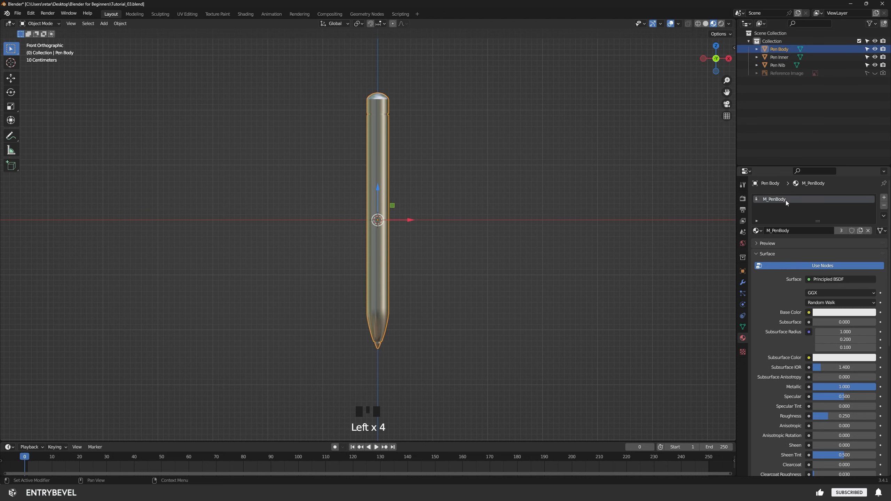
pyautogui.click(503, 238)
pyautogui.keyDown('alt'); pyautogui.moveTo(418, 284); pyautogui.dragTo(455, 286, button='right'); pyautogui.keyUp('alt')
pyautogui.keyDown('alt'); pyautogui.moveTo(455, 285); pyautogui.dragTo(464, 281, button='middle'); pyautogui.keyUp('alt')
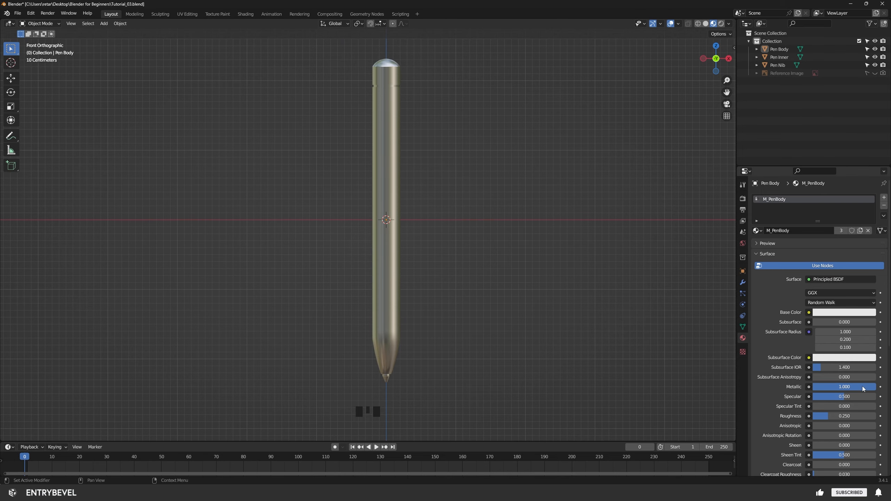
pyautogui.moveTo(862, 386)
pyautogui.mouseDown()
pyautogui.moveTo(810, 386)
pyautogui.moveTo(876, 386)
pyautogui.mouseUp()
# - Remove the M_PenBody material slot from the Pen Nib object, keeping the nib selected
pyautogui.click(386, 379)
pyautogui.scroll(1, 386, 371)
pyautogui.keyDown('alt'); pyautogui.moveTo(435, 388); pyautogui.dragTo(437, 244, button='middle'); pyautogui.keyUp('alt')
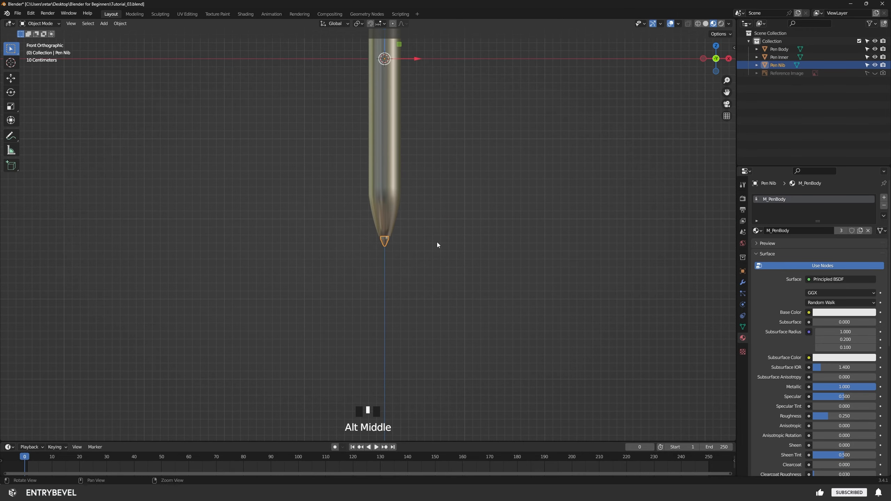
pyautogui.keyDown('alt'); pyautogui.moveTo(437, 245); pyautogui.dragTo(531, 259, button='right'); pyautogui.keyUp('alt')
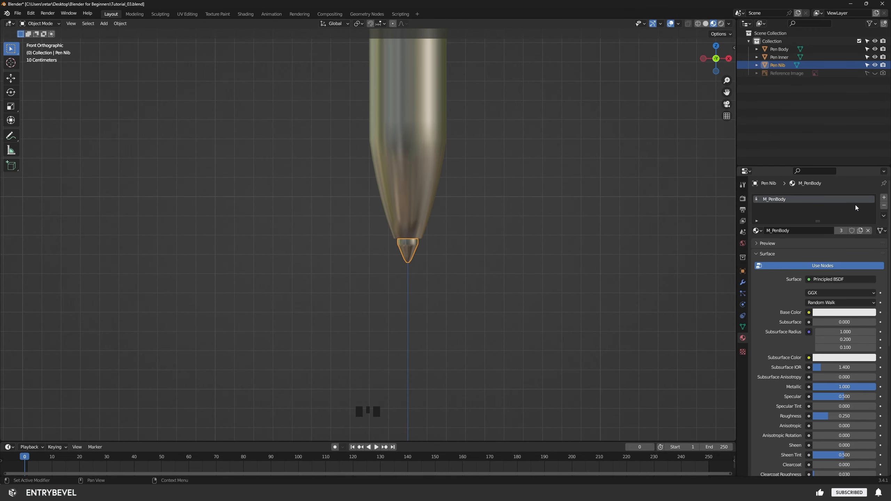
pyautogui.click(884, 206)
pyautogui.click(416, 264)
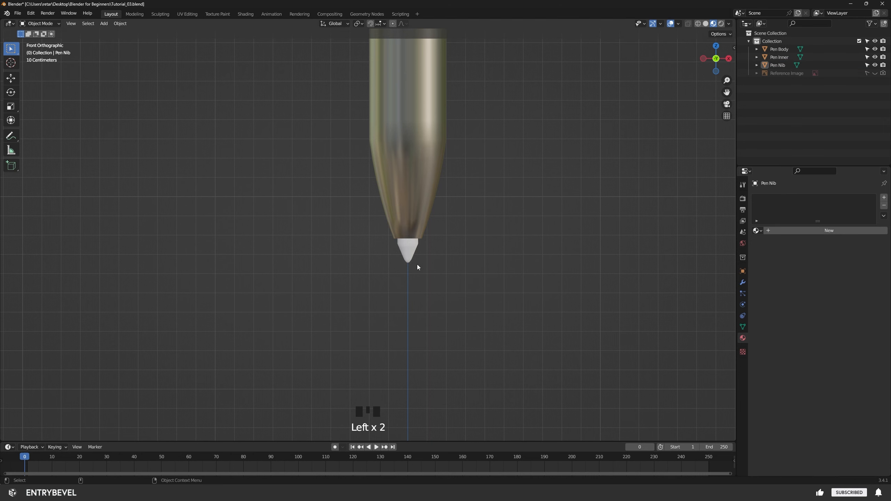
pyautogui.click(410, 245)
pyautogui.click(415, 207)
pyautogui.click(408, 246)
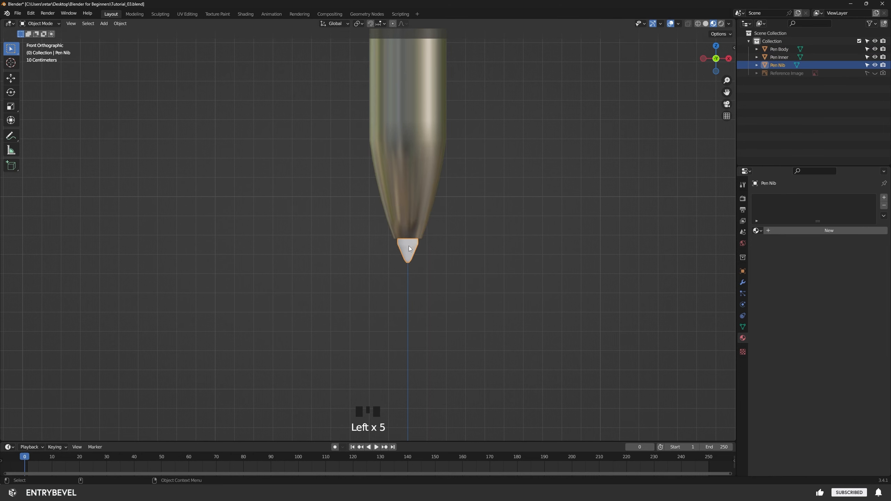
# - Create a new material named M_PenNib on the nib
pyautogui.scroll(2, 409, 246)
pyautogui.keyDown('alt'); pyautogui.moveTo(445, 290); pyautogui.dragTo(434, 312, button='middle'); pyautogui.keyUp('alt')
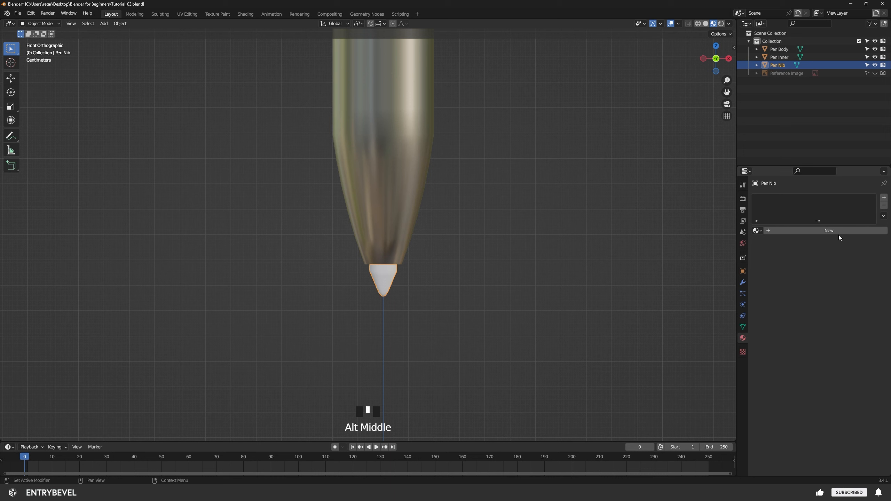
pyautogui.click(830, 231)
pyautogui.doubleClick(845, 199)
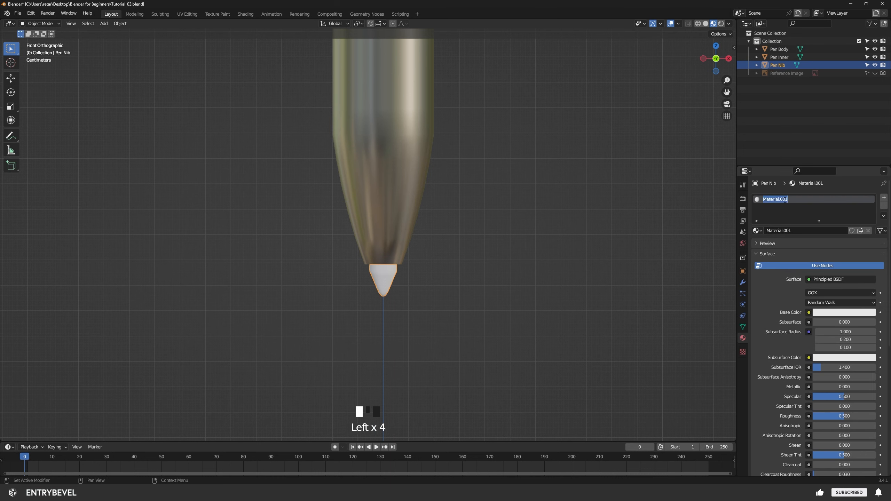
pyautogui.write('M')
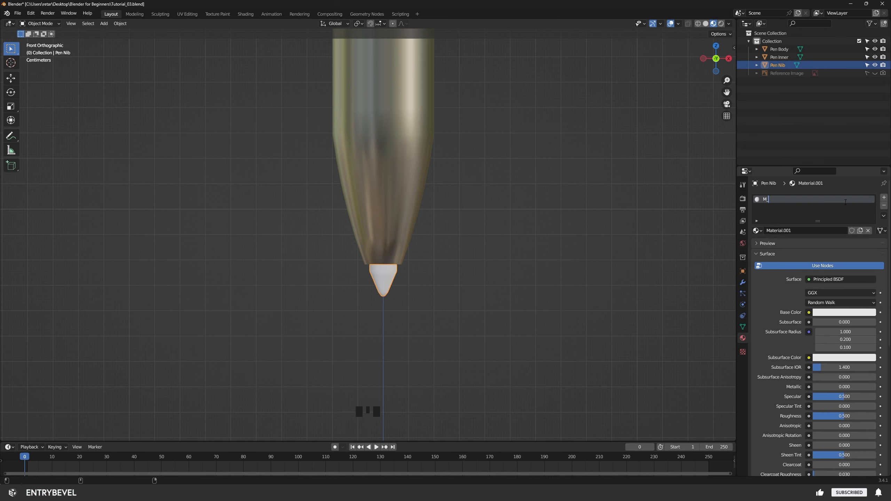
pyautogui.write('_PenNib')
pyautogui.press('Return')
# - Darken the nib material's Base Color to a medium grey and set Metallic to 1.000
pyautogui.scroll(-1, 796, 337)
pyautogui.click(843, 298)
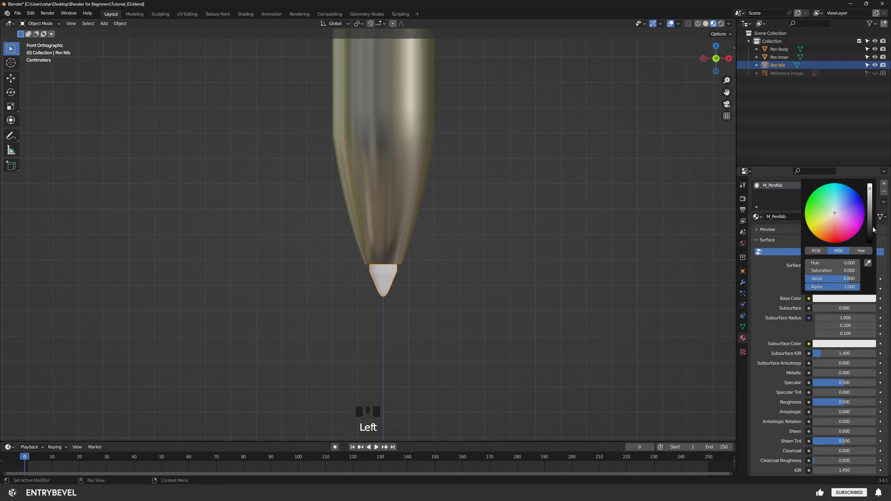
pyautogui.moveTo(873, 207); pyautogui.dragTo(870, 216)
pyautogui.moveTo(816, 373); pyautogui.dragTo(876, 373)
pyautogui.hotkey('alt', 'a')
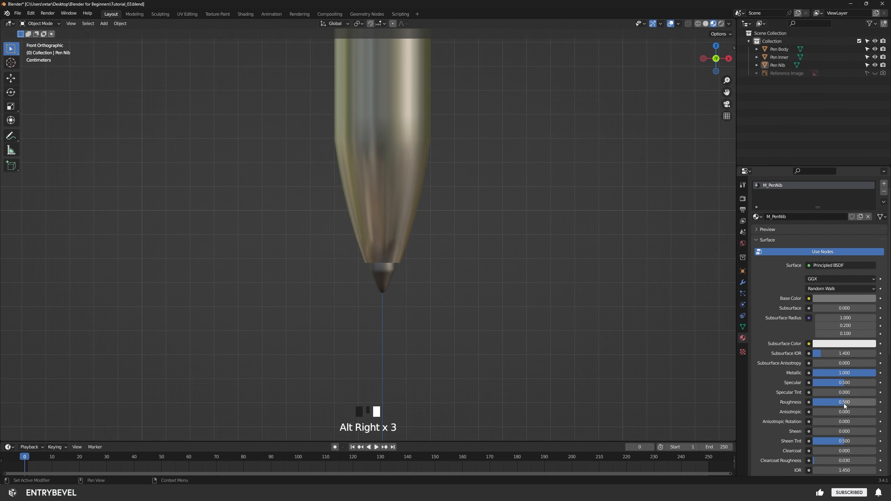
# - Set the nib material's Roughness to 0.2
pyautogui.moveTo(843, 402); pyautogui.dragTo(839, 402)
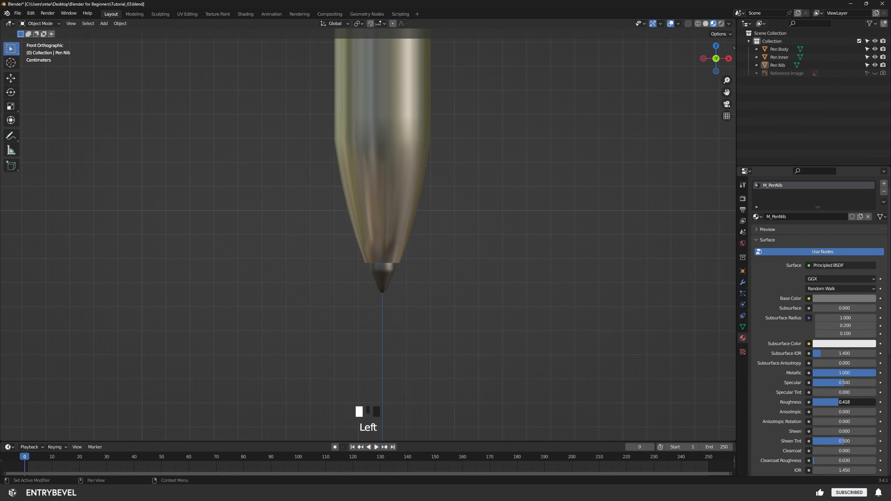
pyautogui.doubleClick(842, 402)
pyautogui.write('0.2')
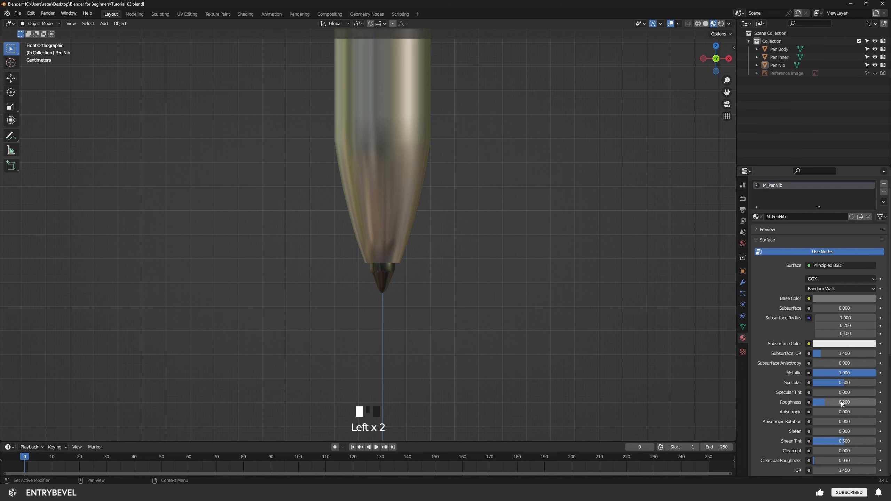
pyautogui.press('Return')
pyautogui.click(541, 250)
pyautogui.keyDown('alt'); pyautogui.moveTo(542, 249); pyautogui.dragTo(427, 242, button='right'); pyautogui.keyUp('alt')
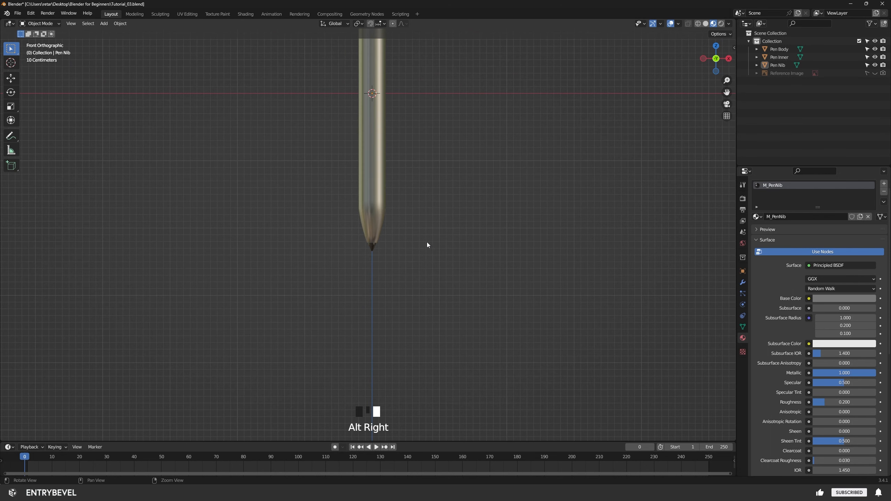
# - Assign the existing M_PenNib material to the Pen Inner ring in place of M_PenBody
pyautogui.keyDown('alt'); pyautogui.moveTo(427, 242); pyautogui.dragTo(434, 296, button='middle'); pyautogui.keyUp('alt')
pyautogui.keyDown('alt'); pyautogui.moveTo(509, 250); pyautogui.dragTo(519, 224); pyautogui.keyUp('alt')
pyautogui.press('`')
pyautogui.click(474, 195)
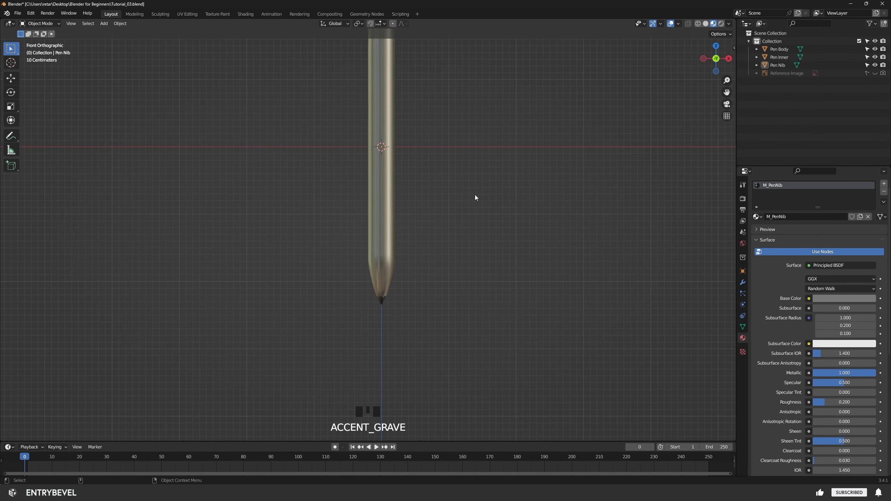
pyautogui.keyDown('alt'); pyautogui.moveTo(461, 156); pyautogui.dragTo(441, 198, button='middle'); pyautogui.keyUp('alt')
pyautogui.click(440, 198)
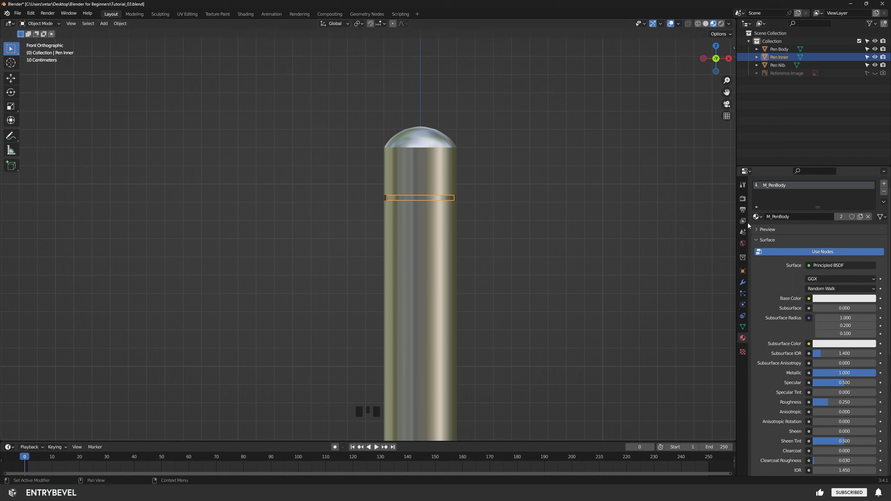
pyautogui.click(778, 65)
pyautogui.click(778, 57)
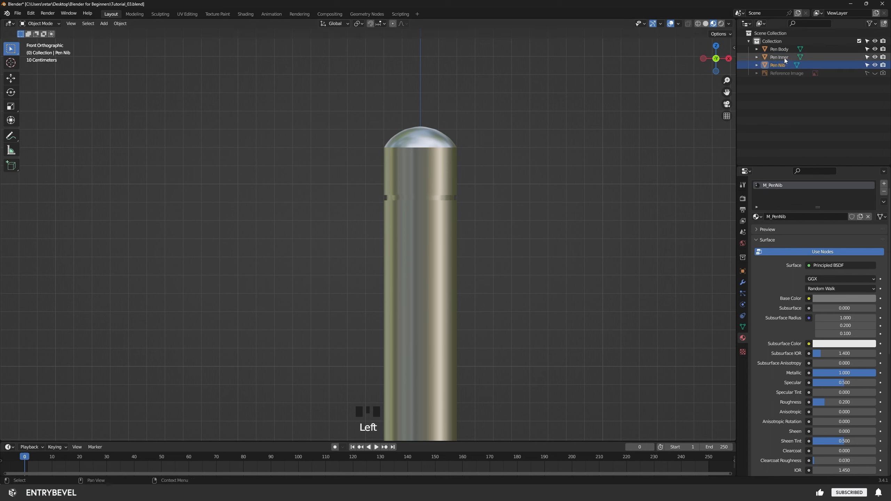
pyautogui.click(760, 218)
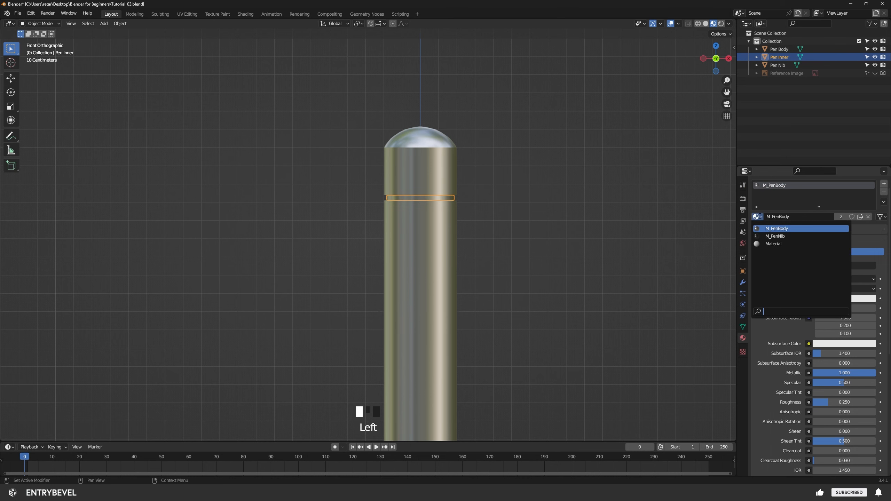
pyautogui.click(783, 236)
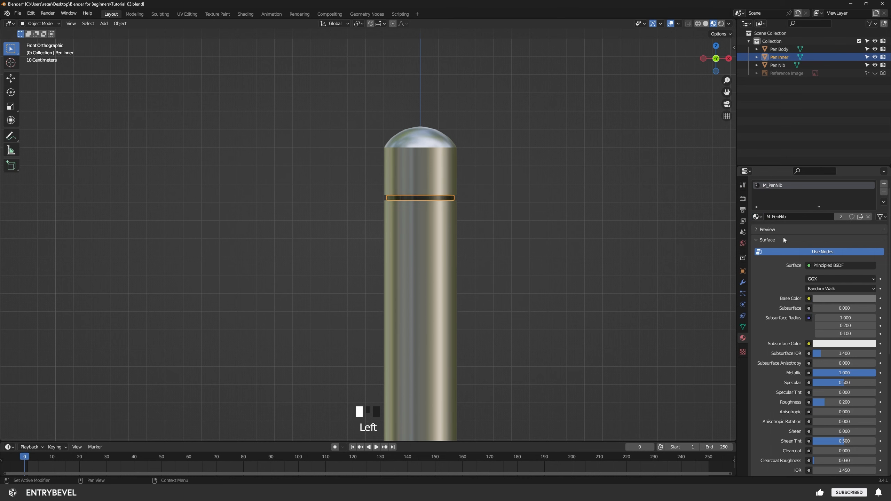
pyautogui.click(546, 250)
pyautogui.scroll(-4, 463, 309)
pyautogui.scroll(2, 505, 226)
pyautogui.keyDown('alt'); pyautogui.moveTo(506, 226); pyautogui.dragTo(461, 243); pyautogui.keyUp('alt')
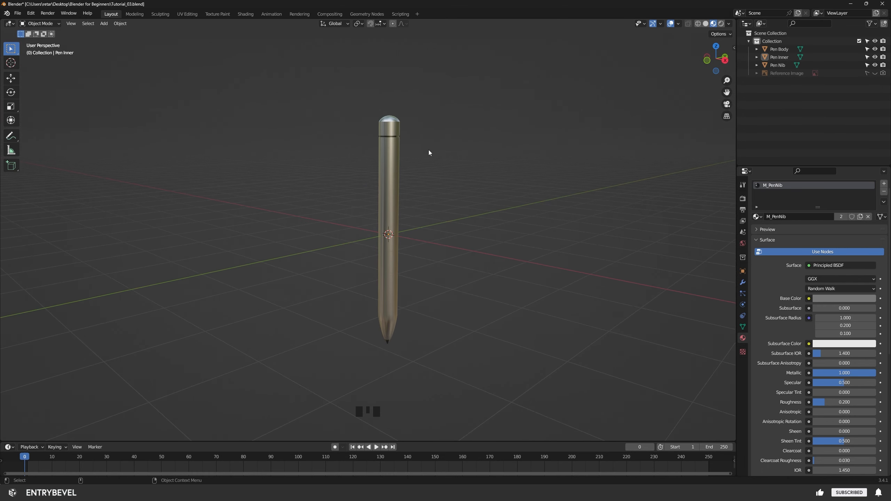
# - Save the scene as a new incremented file named Tutorial_04.blend in the Blender for Beginners folder
pyautogui.doubleClick(422, 117)
pyautogui.click(18, 13)
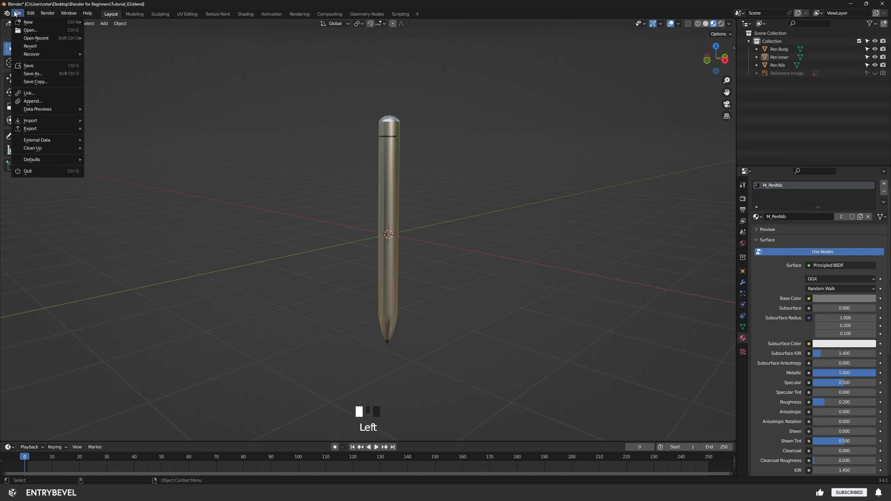
pyautogui.click(47, 76)
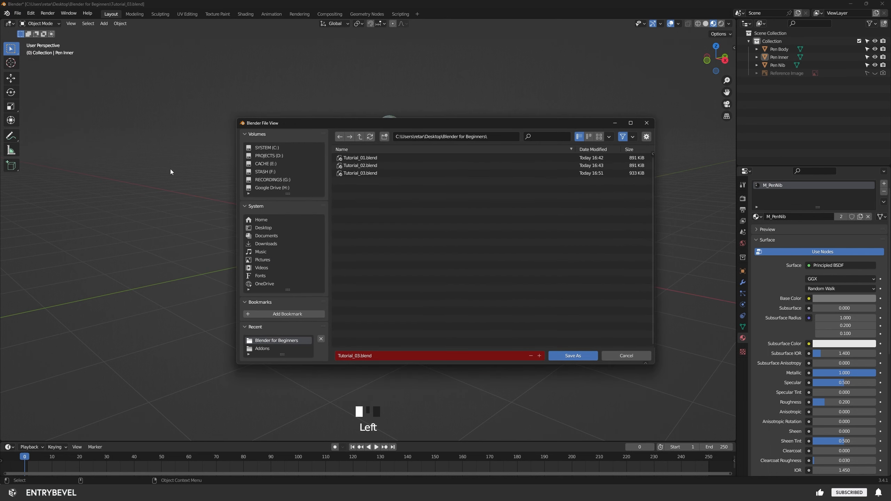
pyautogui.click(540, 357)
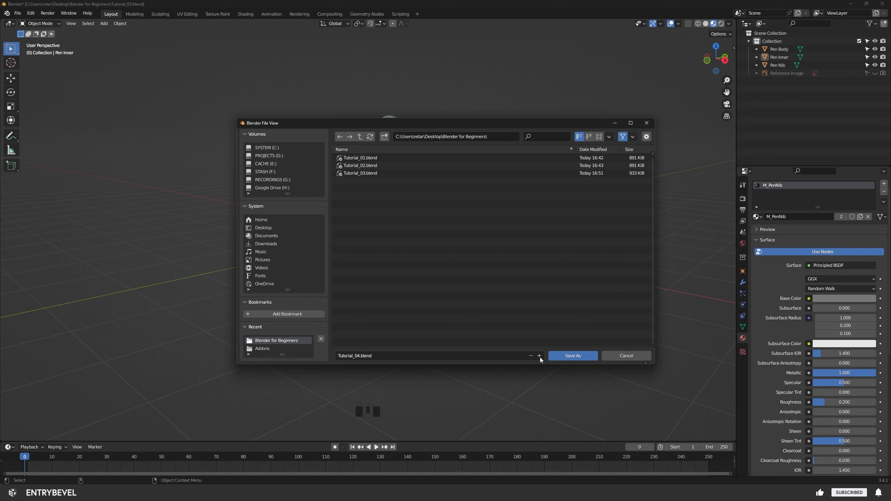
pyautogui.click(579, 358)
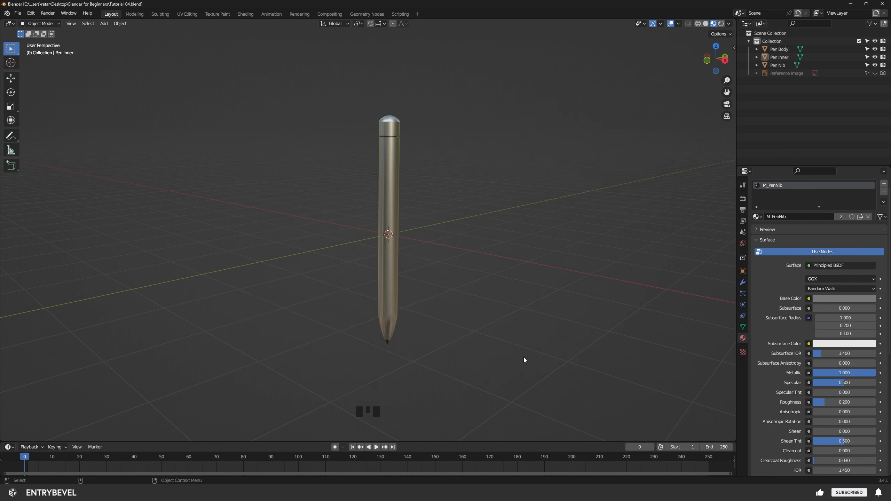
pyautogui.keyDown('alt'); pyautogui.moveTo(525, 343); pyautogui.dragTo(480, 314); pyautogui.keyUp('alt')
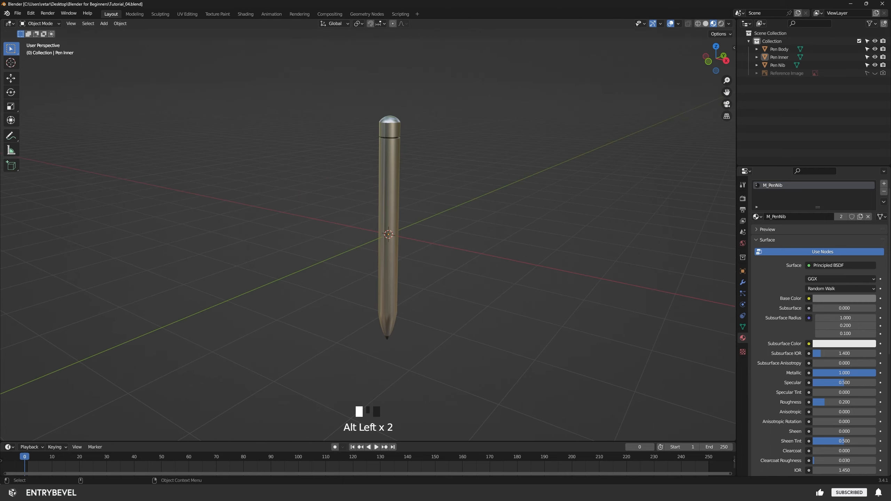
# - Switch to the web browser and examine photography backdrop images, including the curved white vinyl one, and return to Blender
pyautogui.moveTo(0, 145); pyautogui.dragTo(398, 11)
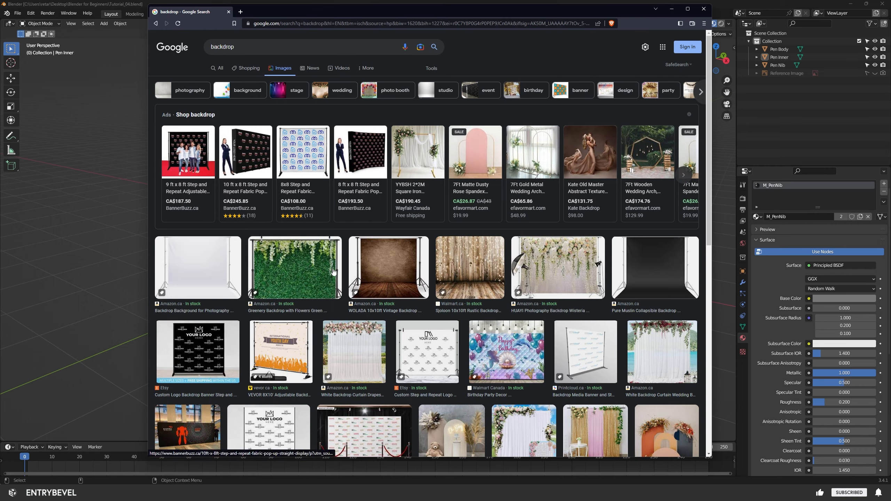
pyautogui.scroll(-1, 350, 259)
pyautogui.click(350, 260)
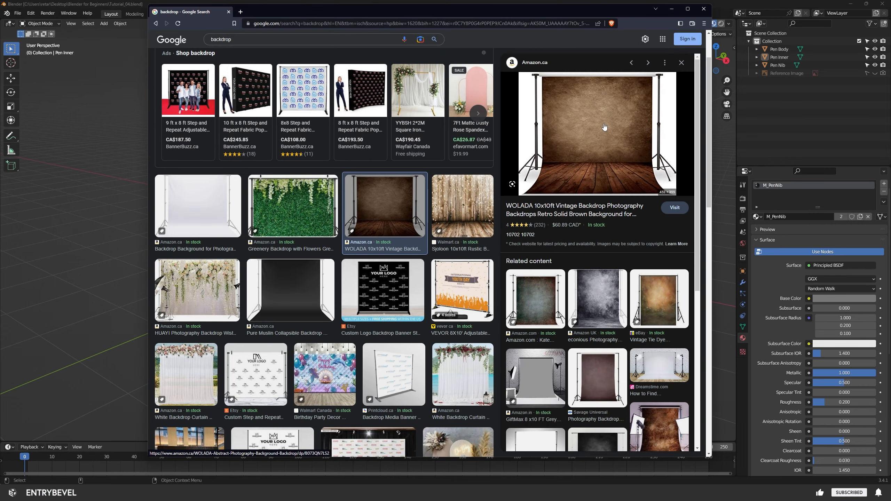
pyautogui.scroll(-7, 400, 235)
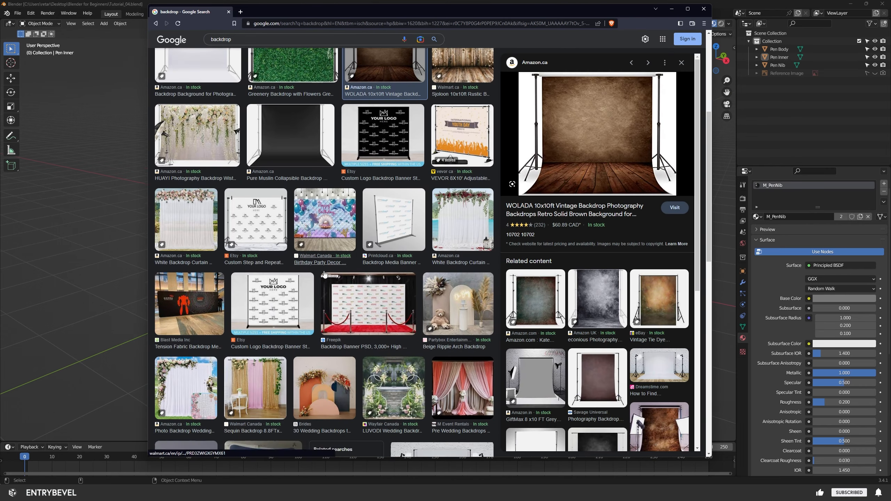
pyautogui.click(451, 378)
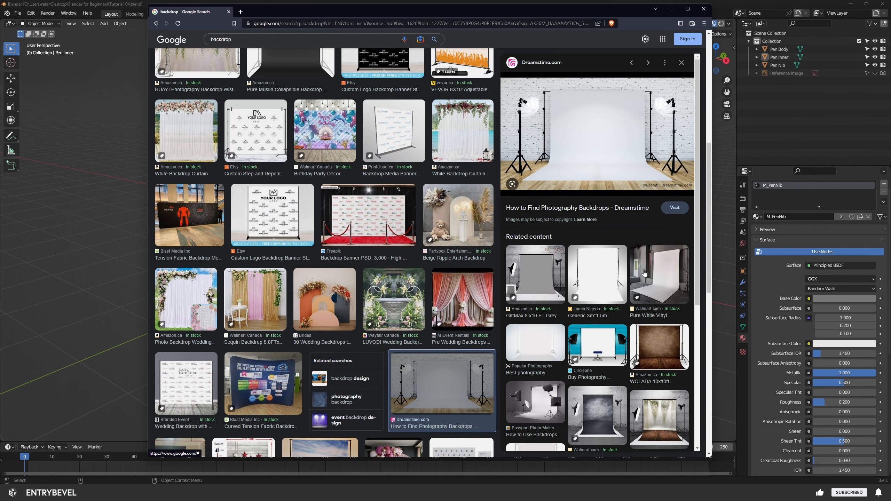
pyautogui.click(654, 276)
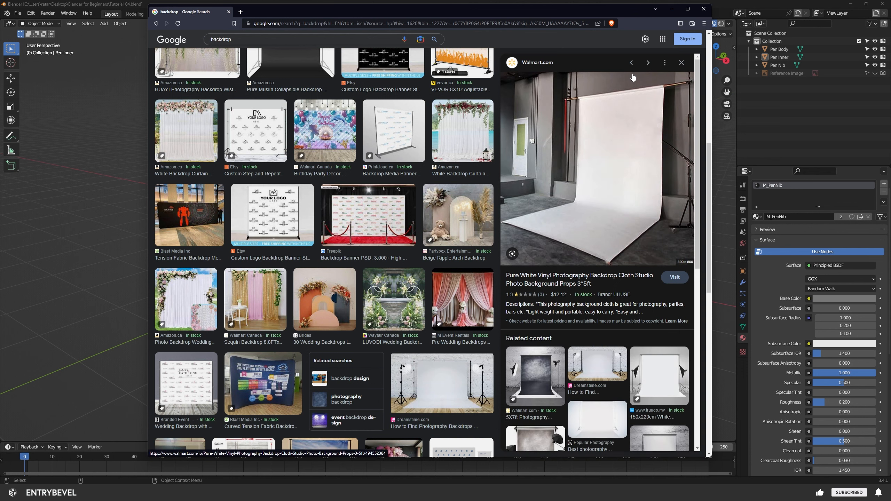
pyautogui.click(671, 8)
# - Add a mesh plane at the world origin with a size of 10 m
pyautogui.hotkey('shift', 'a')
pyautogui.moveTo(467, 201)
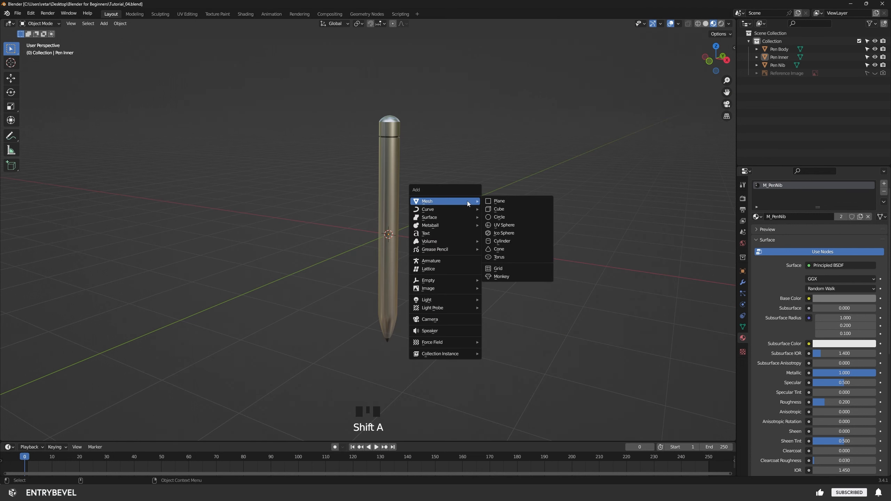
pyautogui.click(502, 202)
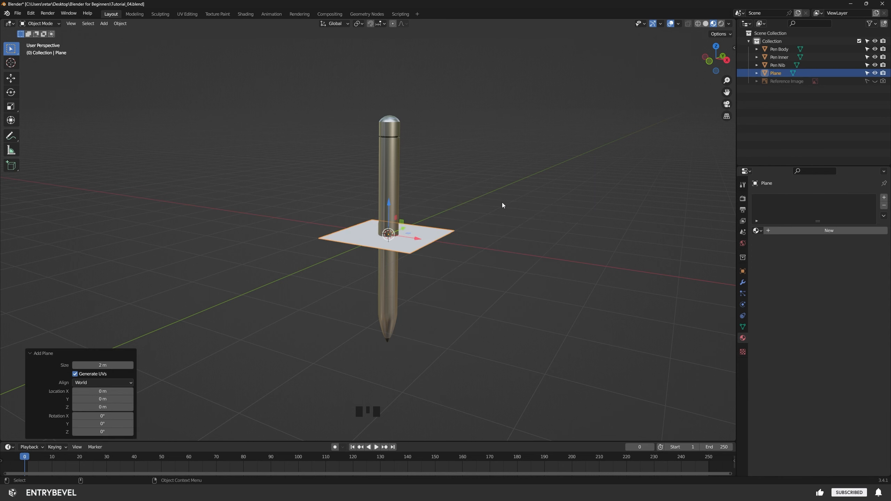
pyautogui.click(100, 365)
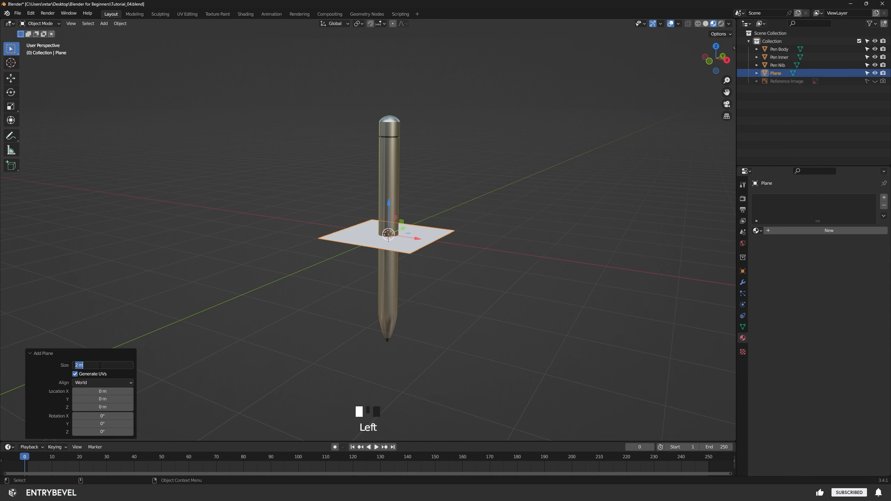
pyautogui.press('Return')
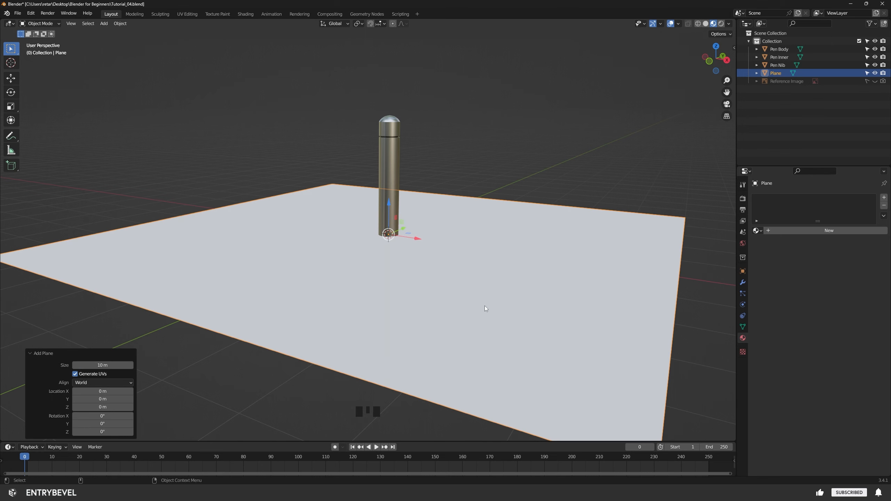
pyautogui.keyDown('alt'); pyautogui.moveTo(545, 282); pyautogui.dragTo(434, 277, button='right'); pyautogui.keyUp('alt')
pyautogui.keyDown('alt'); pyautogui.moveTo(434, 277); pyautogui.dragTo(471, 273); pyautogui.keyUp('alt')
pyautogui.doubleClick(469, 214)
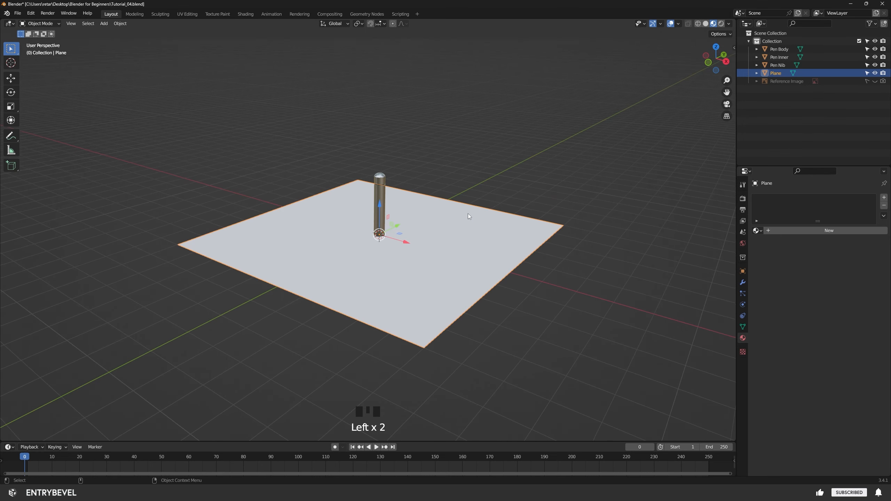
# - In Edit Mode, extrude the plane's negative-X edge straight up along Z to start a back wall
pyautogui.press('Tab')
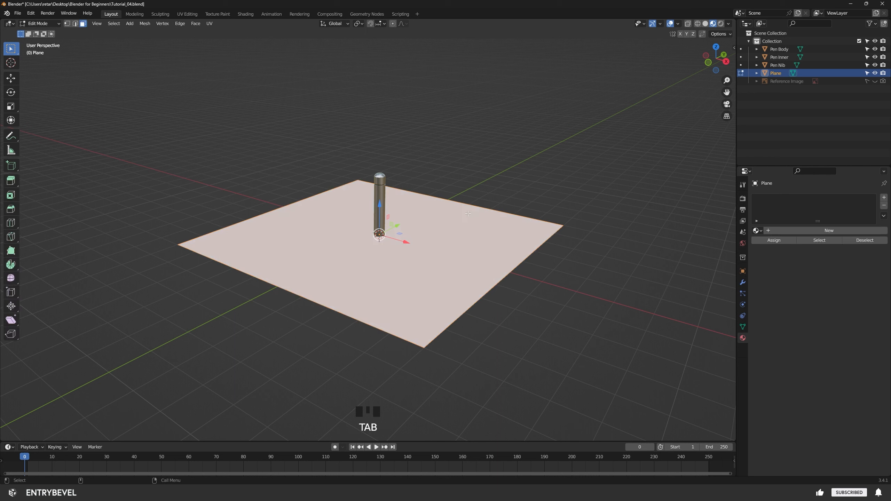
pyautogui.click(301, 199)
pyautogui.click(313, 215)
pyautogui.click(274, 182)
pyautogui.press('2')
pyautogui.click(273, 188)
pyautogui.press('e')
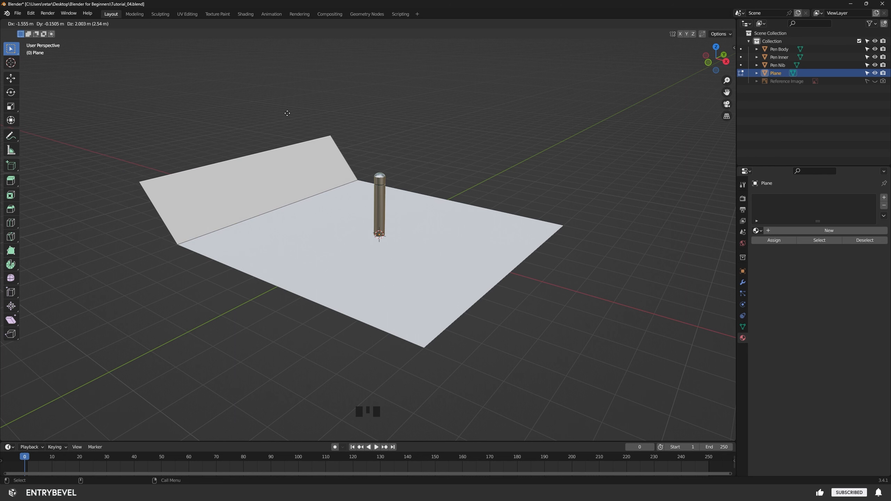
pyautogui.press('Escape')
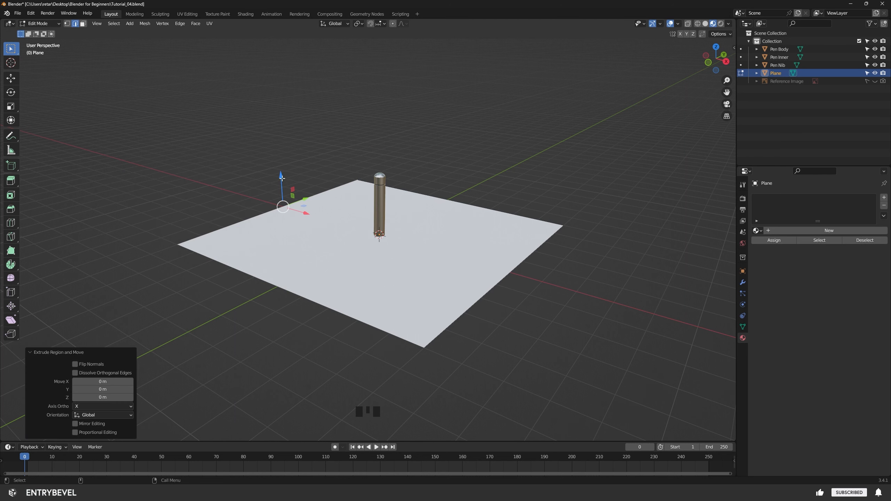
pyautogui.moveTo(280, 175); pyautogui.dragTo(286, 87)
pyautogui.keyDown('alt'); pyautogui.middleClick(425, 255); pyautogui.keyUp('alt')
# - Raise the back wall's top edge by about a further 4.43 m along Z
pyautogui.moveTo(301, 123); pyautogui.dragTo(296, 58)
pyautogui.keyDown('alt'); pyautogui.moveTo(423, 158); pyautogui.dragTo(420, 178, button='right'); pyautogui.keyUp('alt')
pyautogui.keyDown('alt'); pyautogui.moveTo(426, 180); pyautogui.dragTo(408, 171); pyautogui.keyUp('alt')
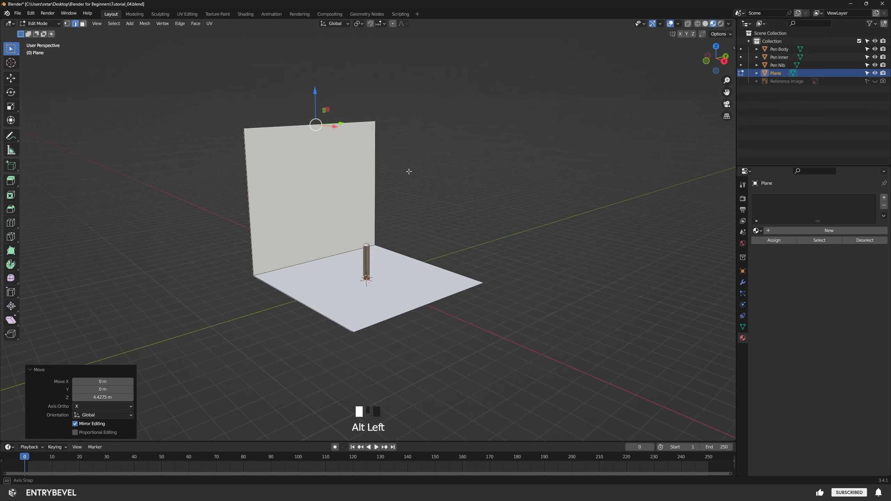
# - From the right orthographic view, select the back wall's top edge and raise it slightly more along Z
pyautogui.keyDown('alt'); pyautogui.moveTo(408, 171); pyautogui.dragTo(402, 144, button='middle'); pyautogui.keyUp('alt')
pyautogui.click(467, 189)
pyautogui.press('`')
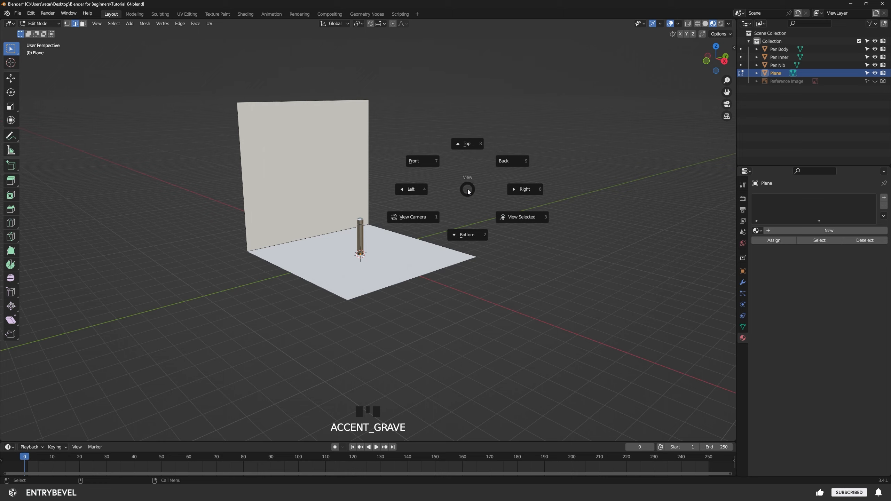
pyautogui.click(429, 163)
pyautogui.keyDown('alt'); pyautogui.moveTo(429, 163); pyautogui.dragTo(425, 209); pyautogui.keyUp('alt')
pyautogui.press('`')
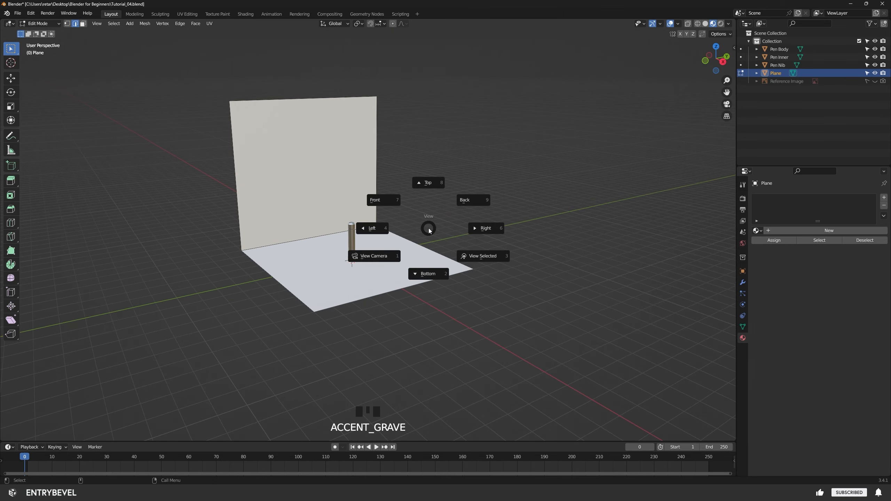
pyautogui.click(472, 227)
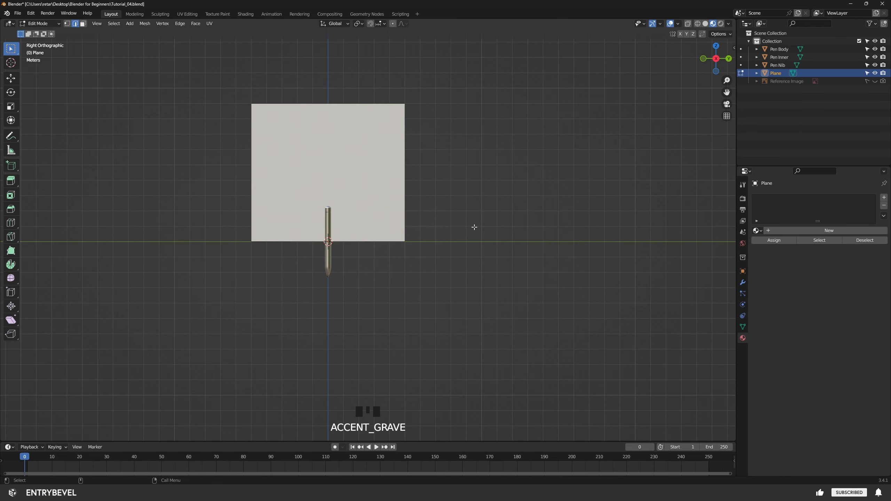
pyautogui.keyDown('alt'); pyautogui.middleClick(346, 191); pyautogui.keyUp('alt')
pyautogui.click(395, 151)
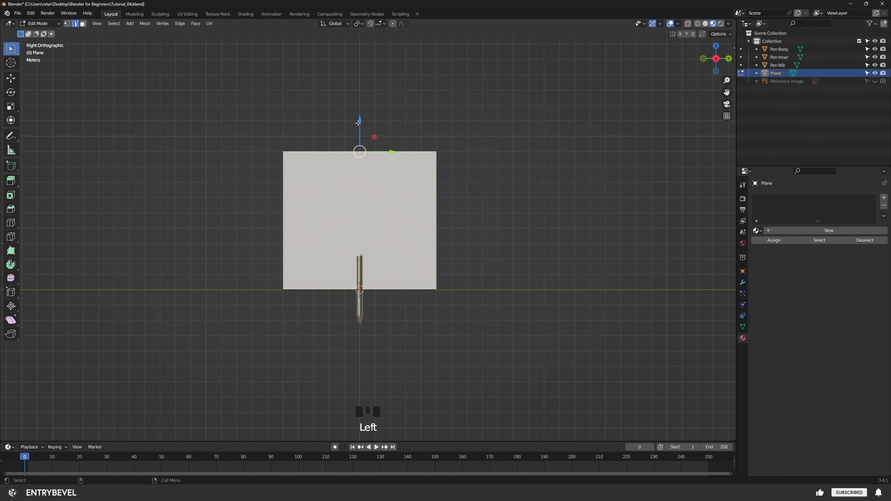
pyautogui.moveTo(358, 122); pyautogui.dragTo(358, 107)
pyautogui.click(464, 213)
pyautogui.keyDown('alt'); pyautogui.moveTo(477, 225); pyautogui.dragTo(473, 274); pyautogui.keyUp('alt')
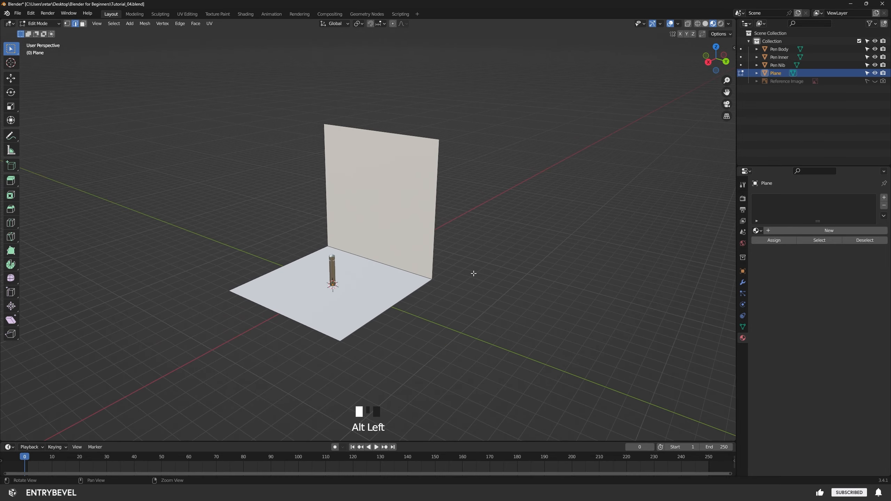
# - Check the backdrop reference image, and bevel the edge joining floor and back wall with 5 segments and a width of about 0.69 m
pyautogui.hotkey('alt', 'Tab')
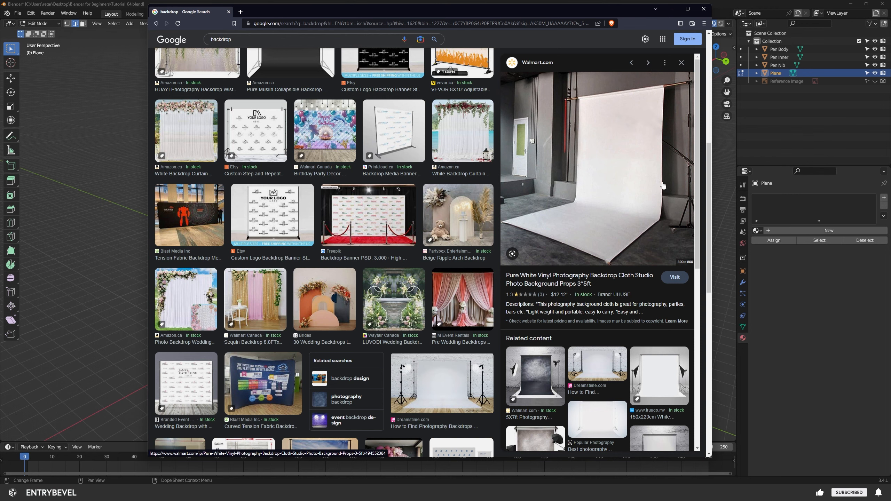
pyautogui.hotkey('alt', 'Tab')
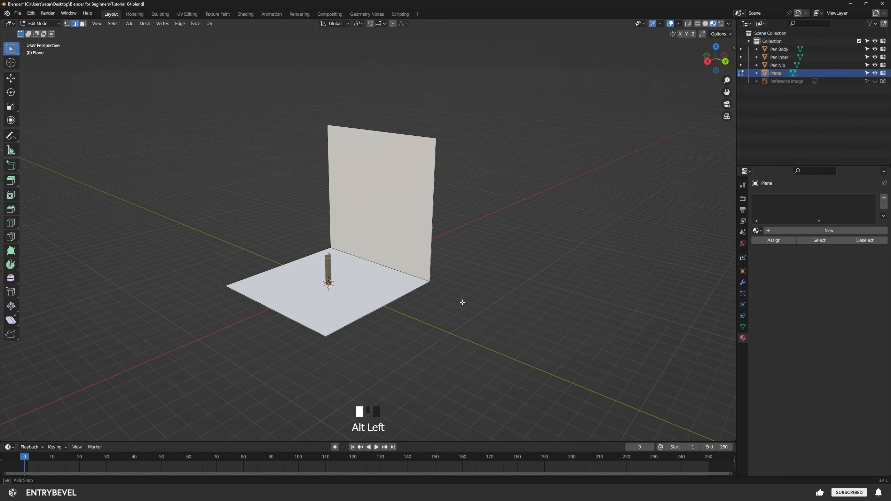
pyautogui.keyDown('alt'); pyautogui.moveTo(461, 302); pyautogui.dragTo(484, 320); pyautogui.keyUp('alt')
pyautogui.keyDown('alt'); pyautogui.middleClick(503, 315); pyautogui.keyUp('alt')
pyautogui.keyDown('alt'); pyautogui.middleClick(456, 298); pyautogui.keyUp('alt')
pyautogui.click(429, 284)
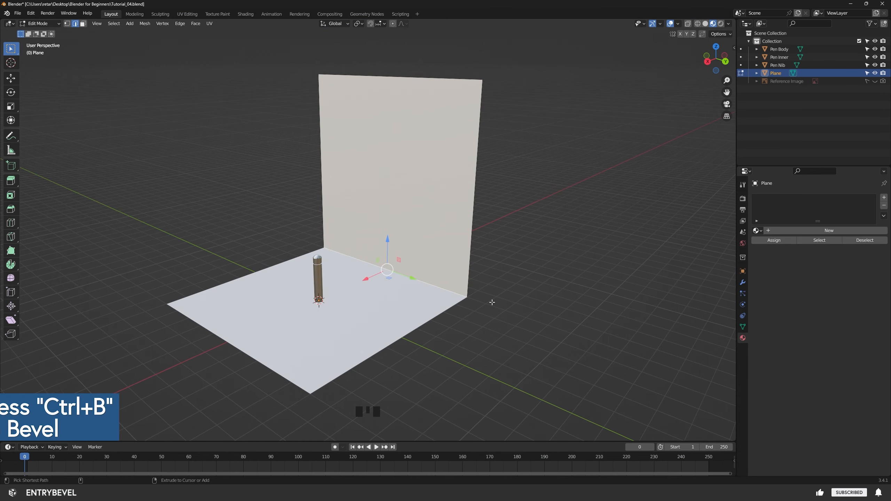
pyautogui.hotkey('ctrl', 'b')
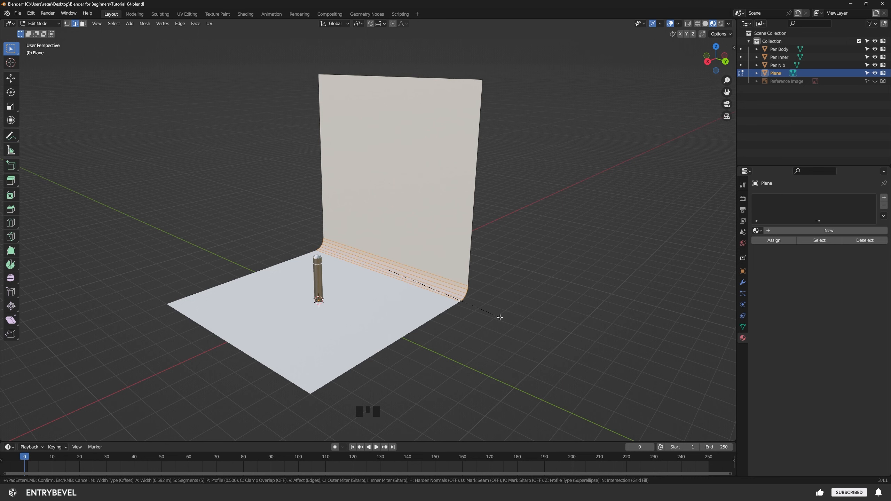
pyautogui.click(501, 320)
pyautogui.keyDown('alt'); pyautogui.moveTo(501, 319); pyautogui.dragTo(521, 275); pyautogui.keyUp('alt')
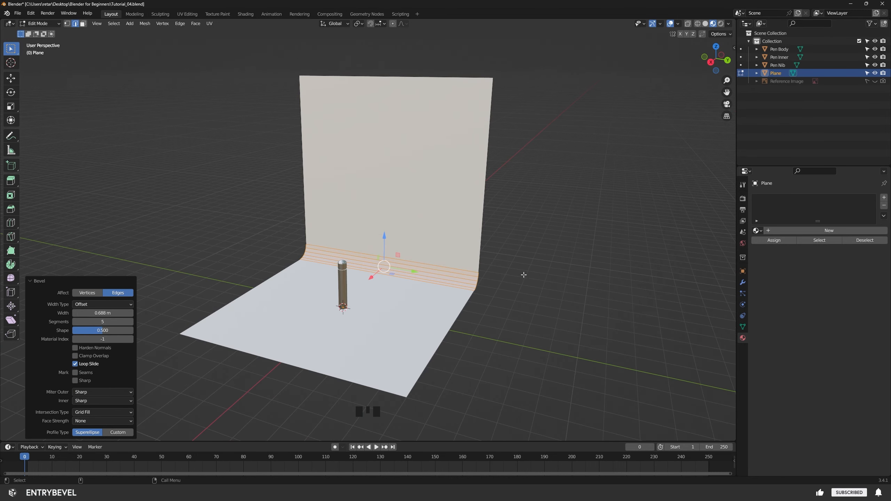
# - Return to Object Mode and display the backdrop in Solid viewport shading to inspect its bevelled curve
pyautogui.press('Tab')
pyautogui.keyDown('alt'); pyautogui.moveTo(558, 313); pyautogui.dragTo(518, 316, button='middle'); pyautogui.keyUp('alt')
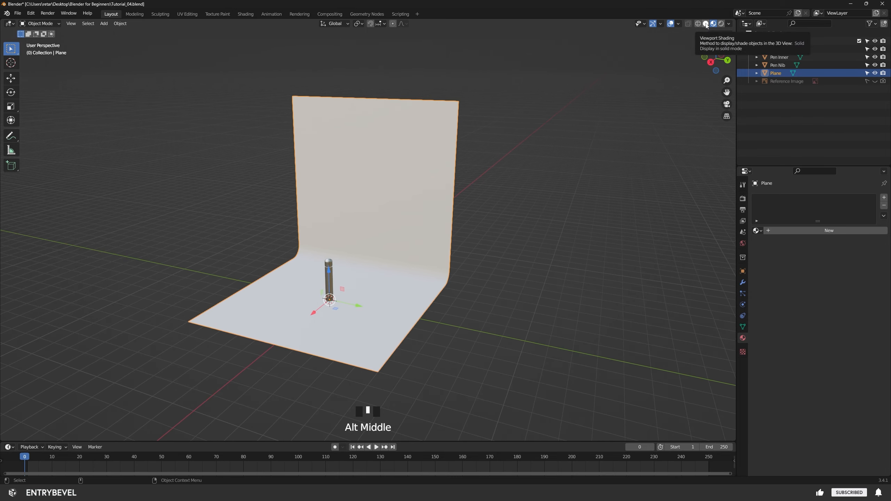
pyautogui.click(706, 25)
pyautogui.keyDown('alt'); pyautogui.moveTo(496, 249); pyautogui.dragTo(498, 323); pyautogui.keyUp('alt')
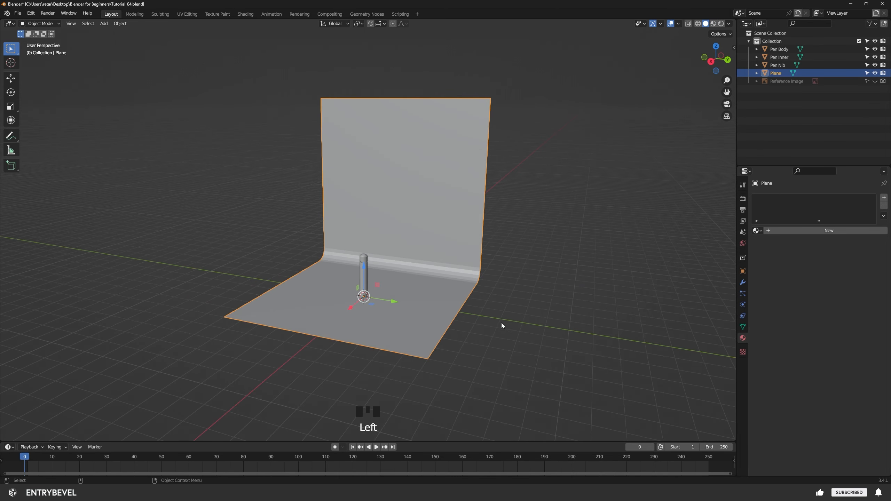
pyautogui.keyDown('alt'); pyautogui.moveTo(497, 320); pyautogui.dragTo(564, 324, button='right'); pyautogui.keyUp('alt')
pyautogui.keyDown('alt'); pyautogui.moveTo(563, 324); pyautogui.dragTo(497, 328); pyautogui.keyUp('alt')
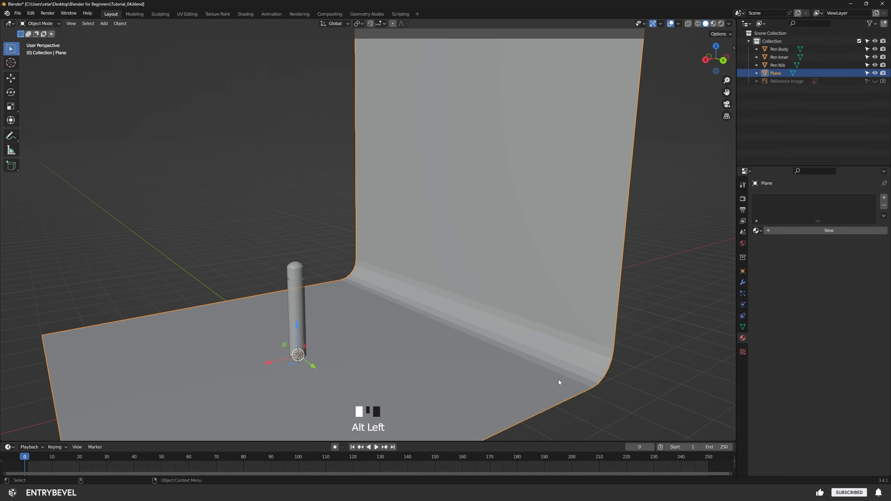
# - Apply Shade Auto Smooth to the backdrop plane
pyautogui.keyDown('alt'); pyautogui.moveTo(455, 318); pyautogui.dragTo(452, 346, button='right'); pyautogui.keyUp('alt')
pyautogui.keyDown('alt'); pyautogui.moveTo(453, 346); pyautogui.dragTo(432, 280); pyautogui.keyUp('alt')
pyautogui.click(433, 280)
pyautogui.click(418, 201)
pyautogui.rightClick(418, 204)
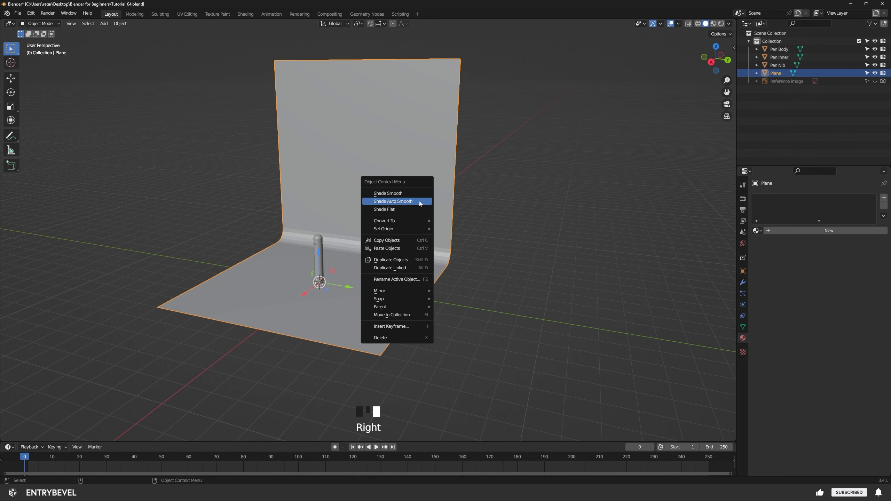
pyautogui.click(415, 201)
# - Examine the smoothed backdrop curve from several angles and check the plane's Auto Smooth setting in its mesh normals properties
pyautogui.keyDown('alt'); pyautogui.moveTo(415, 200); pyautogui.dragTo(407, 318); pyautogui.keyUp('alt')
pyautogui.keyDown('alt'); pyautogui.moveTo(407, 318); pyautogui.dragTo(453, 320, button='middle'); pyautogui.keyUp('alt')
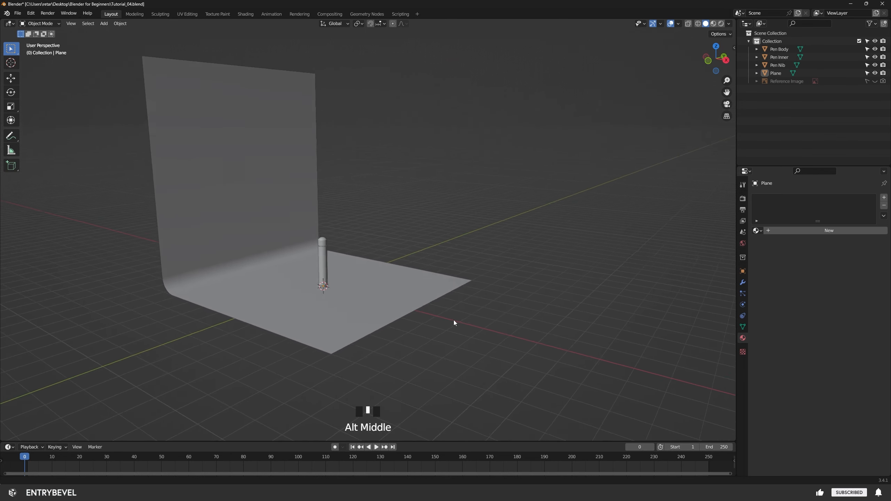
pyautogui.keyDown('alt'); pyautogui.moveTo(454, 320); pyautogui.dragTo(423, 328); pyautogui.keyUp('alt')
pyautogui.keyDown('alt'); pyautogui.moveTo(423, 329); pyautogui.dragTo(392, 313, button='middle'); pyautogui.keyUp('alt')
pyautogui.keyDown('alt'); pyautogui.moveTo(393, 312); pyautogui.dragTo(429, 298, button='right'); pyautogui.keyUp('alt')
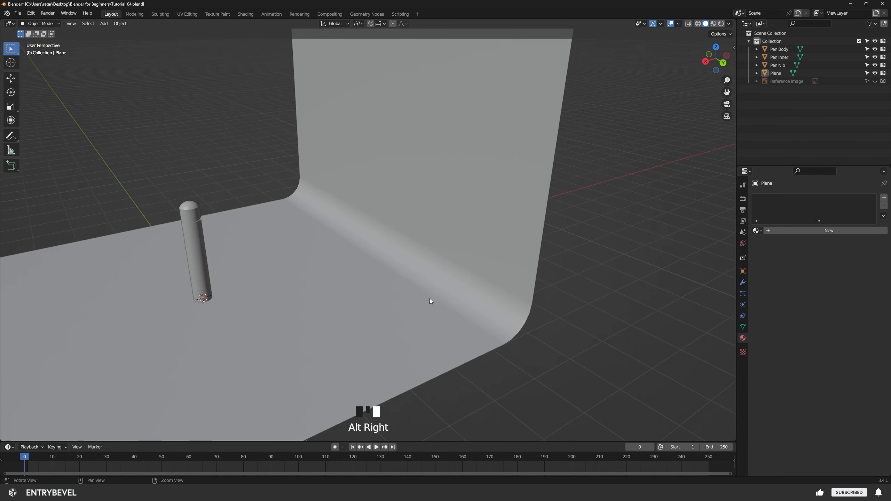
pyautogui.keyDown('alt'); pyautogui.moveTo(429, 298); pyautogui.dragTo(187, 257); pyautogui.keyUp('alt')
pyautogui.click(186, 257)
pyautogui.click(564, 331)
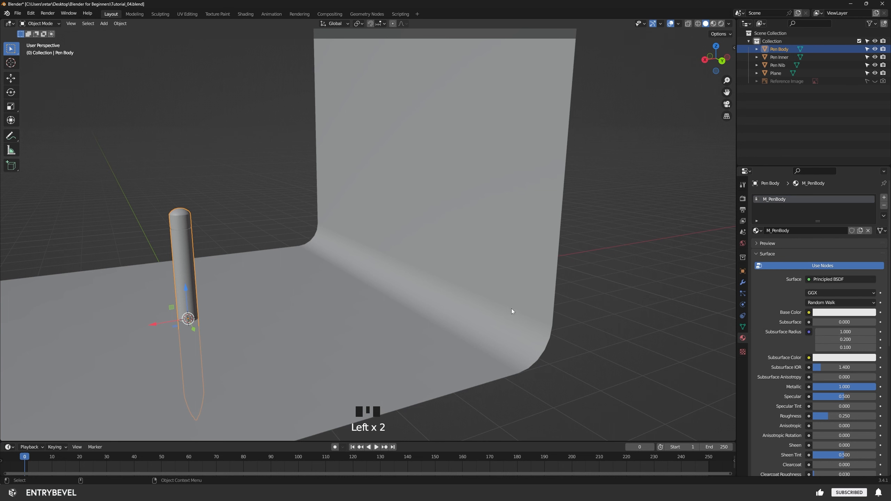
pyautogui.click(512, 308)
pyautogui.keyDown('alt'); pyautogui.moveTo(596, 337); pyautogui.dragTo(475, 338, button='right'); pyautogui.keyUp('alt')
pyautogui.keyDown('alt'); pyautogui.moveTo(475, 338); pyautogui.dragTo(396, 251); pyautogui.keyUp('alt')
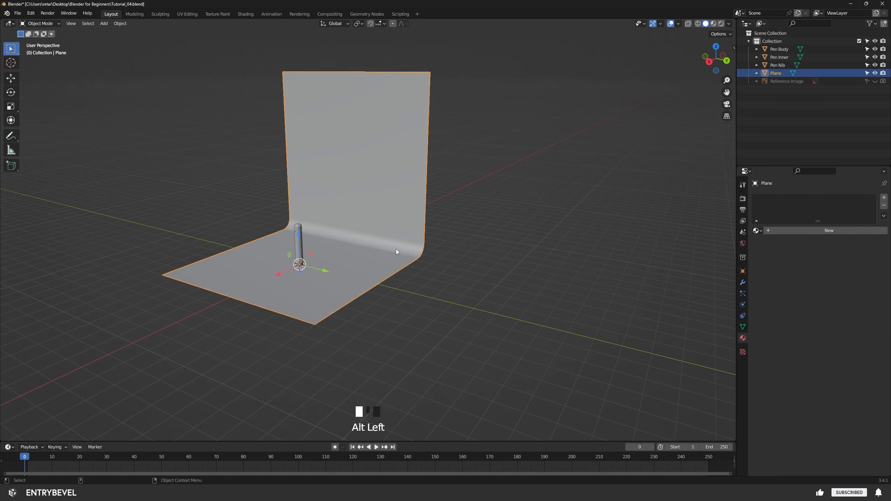
pyautogui.click(742, 327)
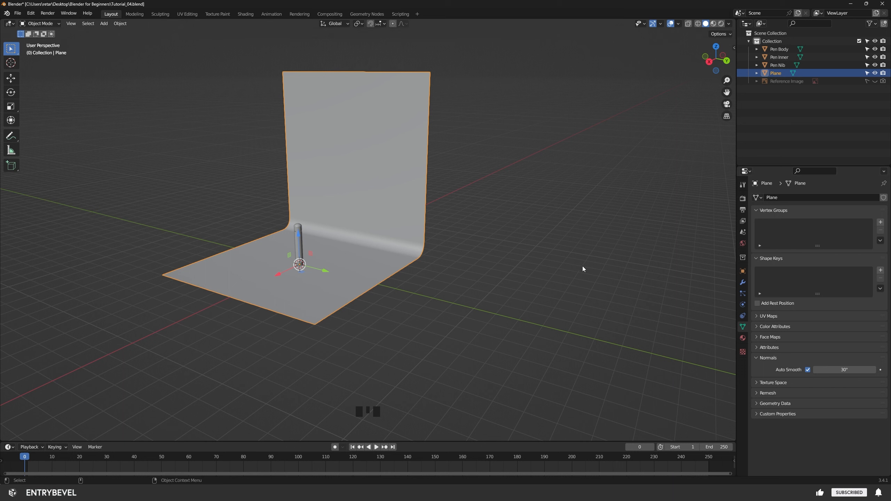
# - Rename the Plane object as Backdrop and deselect it
pyautogui.doubleClick(803, 73)
pyautogui.write('Backdro')
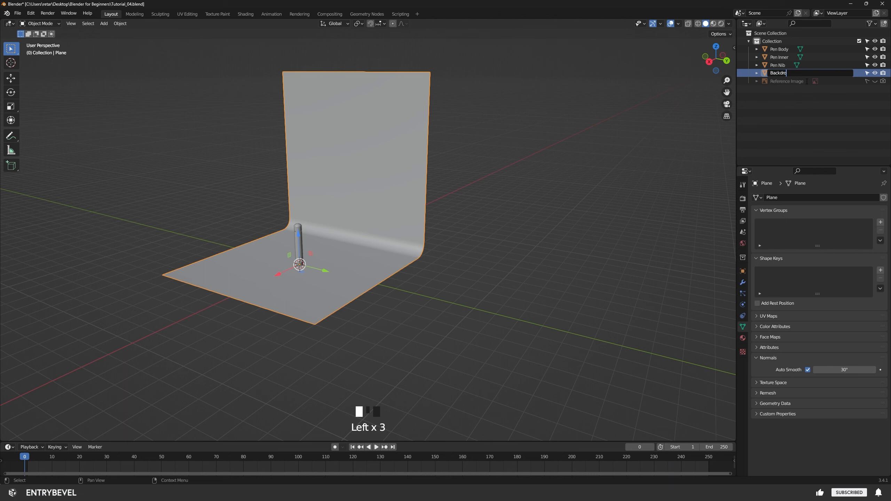
pyautogui.press('Return')
pyautogui.click(478, 279)
# - Display the scene in Material Preview shading, check the backdrop and pen body, and leave nothing selected
pyautogui.keyDown('alt'); pyautogui.moveTo(479, 279); pyautogui.dragTo(544, 282); pyautogui.keyUp('alt')
pyautogui.keyDown('alt'); pyautogui.moveTo(543, 283); pyautogui.dragTo(544, 300, button='middle'); pyautogui.keyUp('alt')
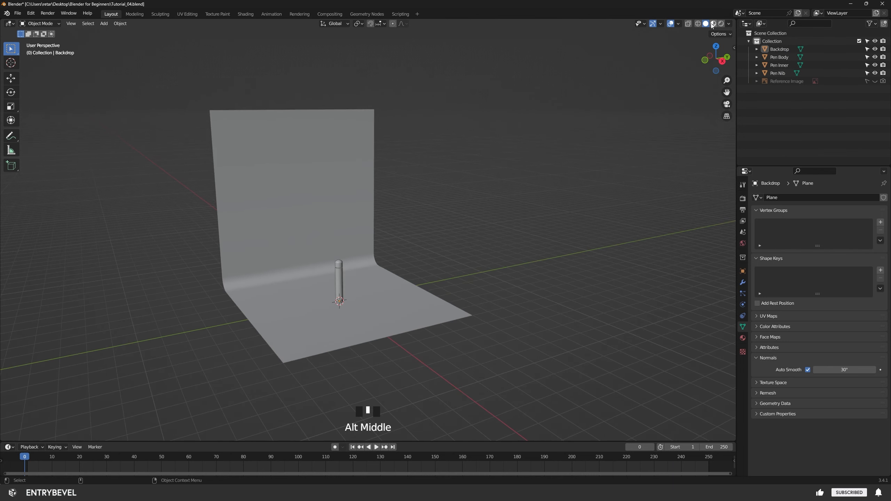
pyautogui.click(714, 25)
pyautogui.keyDown('alt'); pyautogui.moveTo(547, 221); pyautogui.dragTo(434, 222); pyautogui.keyUp('alt')
pyautogui.click(434, 223)
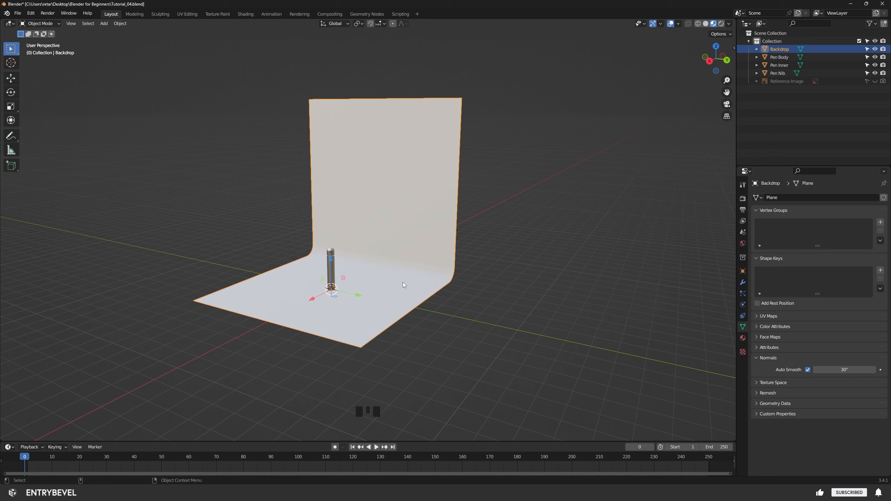
pyautogui.click(344, 271)
pyautogui.click(341, 270)
pyautogui.click(521, 267)
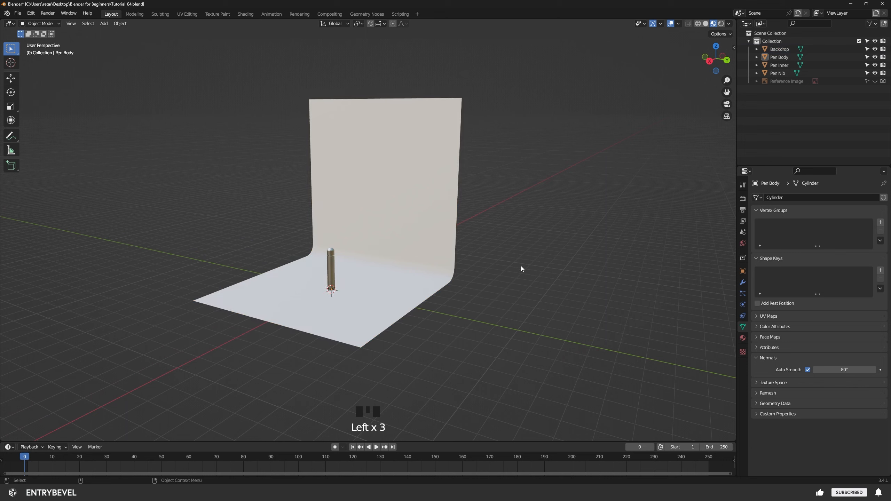
# - Switch to the web browser with polyhaven.com open and accept the site's cookie notice
pyautogui.press('super+8')
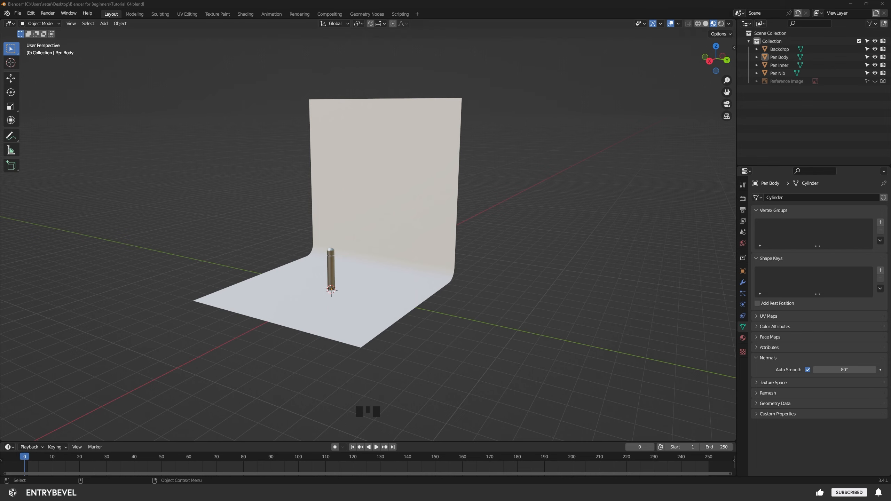
pyautogui.moveTo(368, 34); pyautogui.dragTo(241, 29)
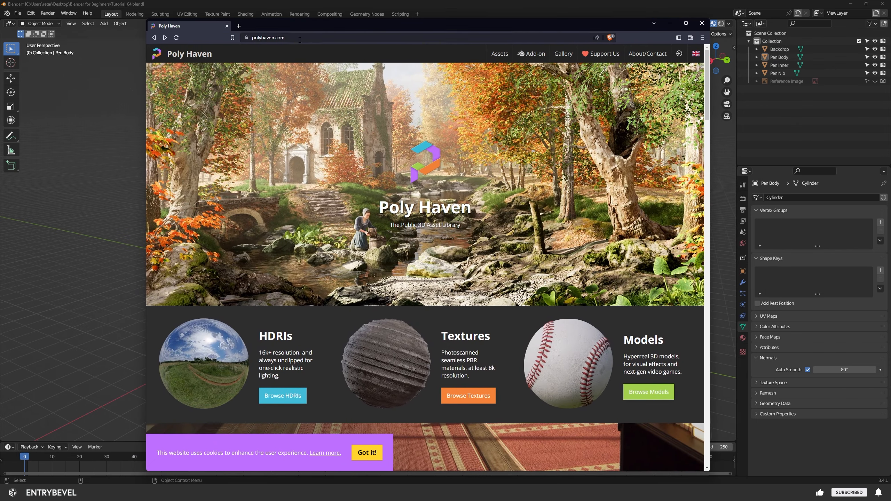
pyautogui.click(336, 39)
pyautogui.moveTo(397, 20); pyautogui.dragTo(403, 15)
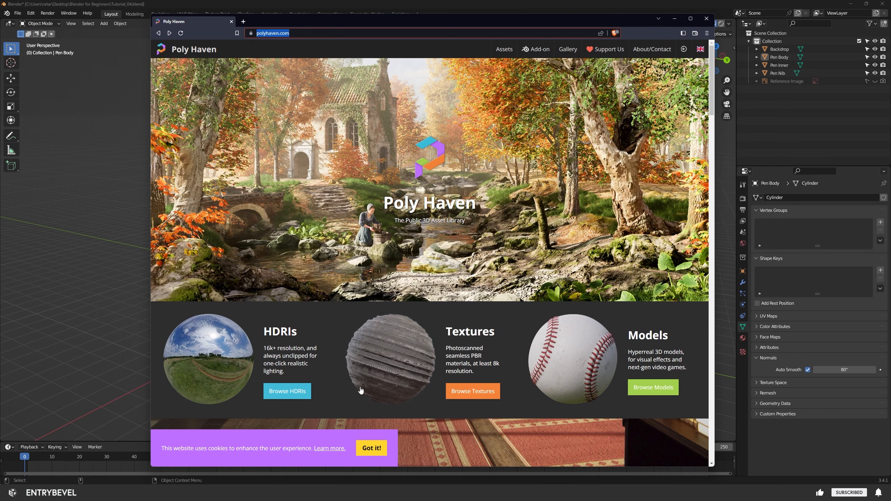
pyautogui.click(371, 447)
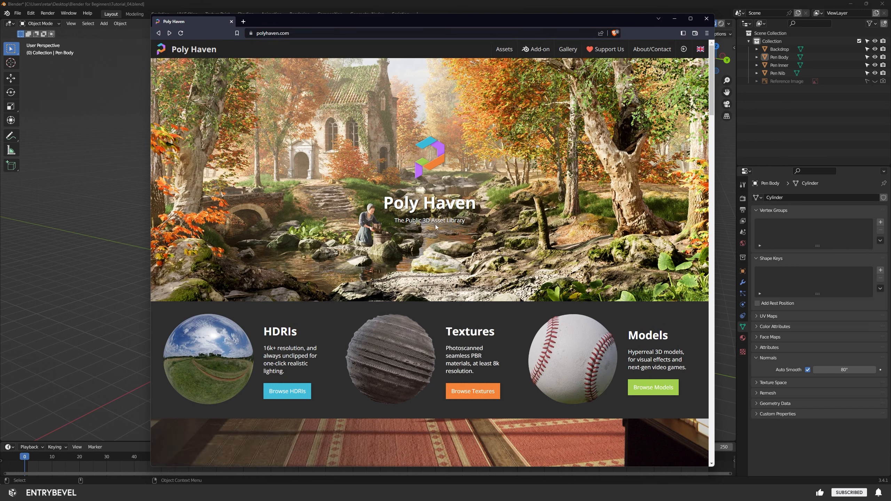
# - Search Poly Haven's textures for "concrete floor worn" and open Concrete Floor Worn 001
pyautogui.click(476, 393)
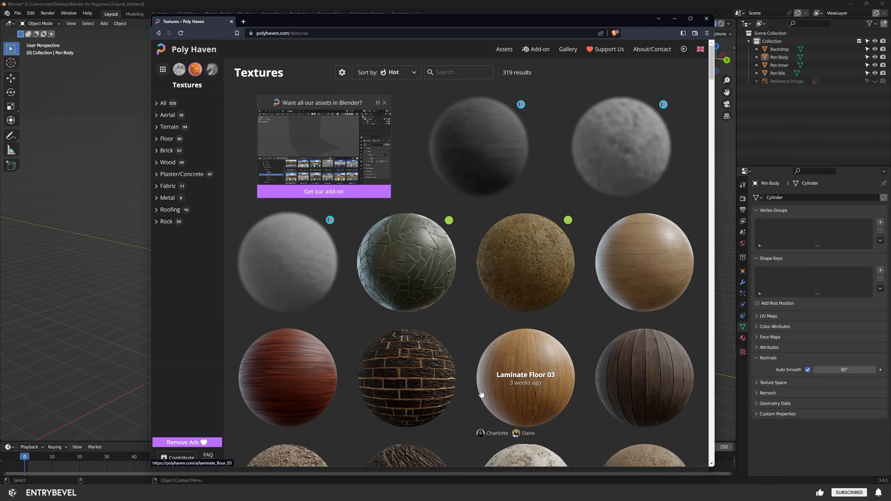
pyautogui.click(456, 72)
pyautogui.write('c')
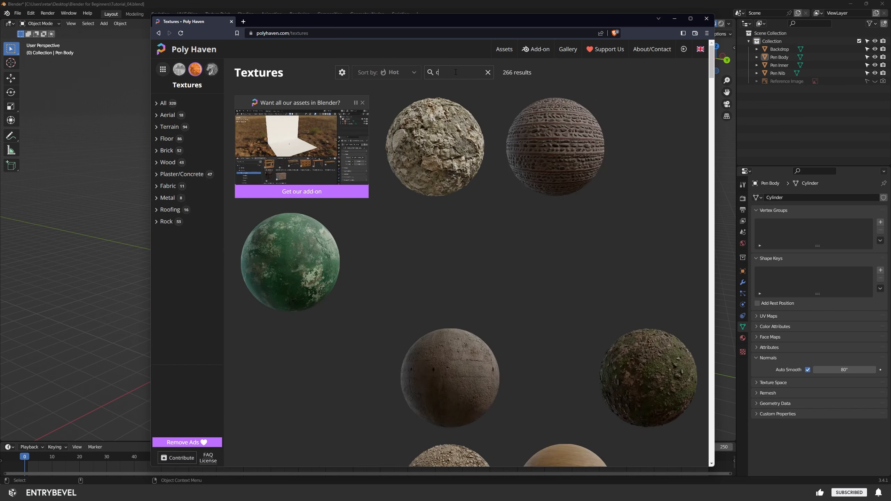
pyautogui.write('oncrete floor worn')
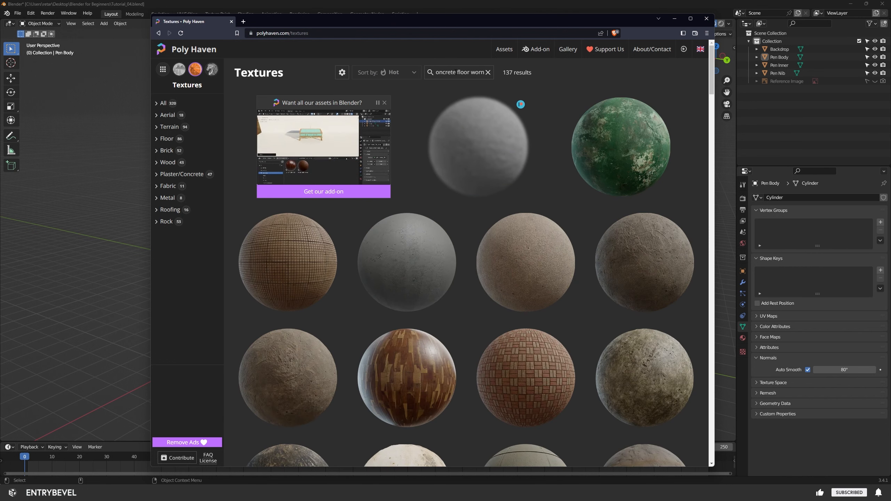
pyautogui.click(408, 276)
# - Download the texture at 4K in Blend format, saving concrete_floor_worn_001_4k.blend.zip in the Blender for Beginners folder
pyautogui.click(606, 78)
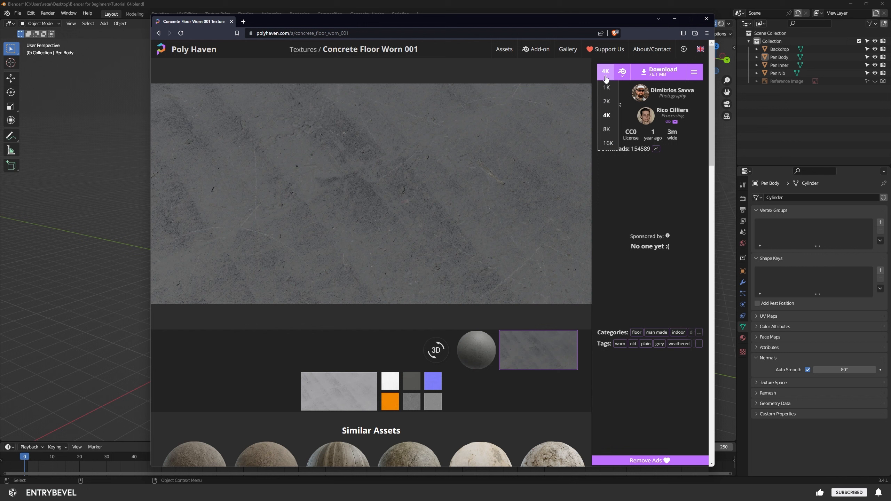
pyautogui.click(608, 117)
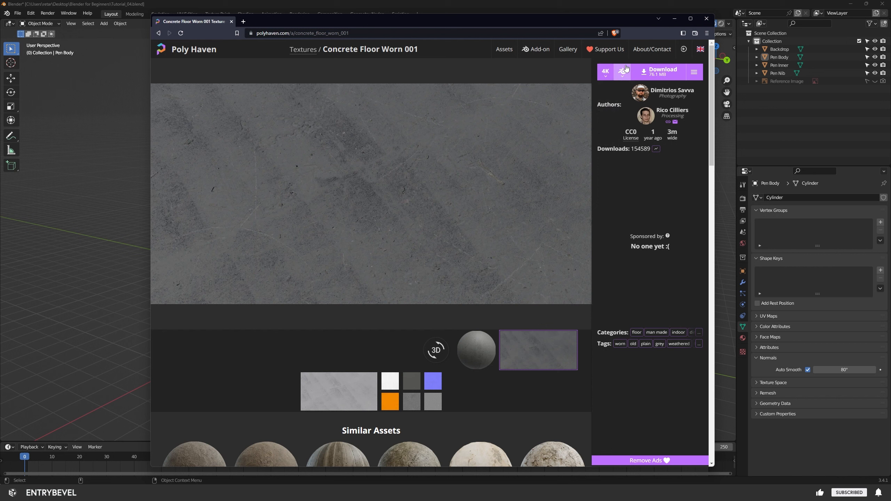
pyautogui.click(623, 76)
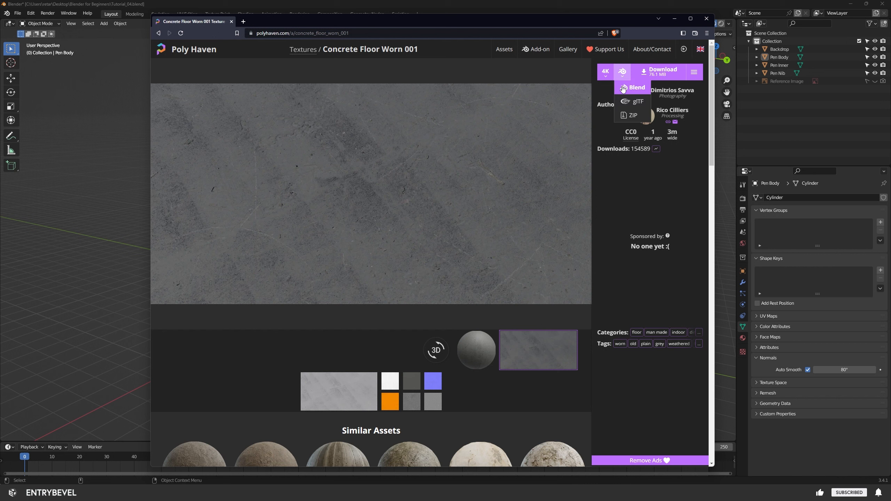
pyautogui.click(622, 88)
pyautogui.click(658, 73)
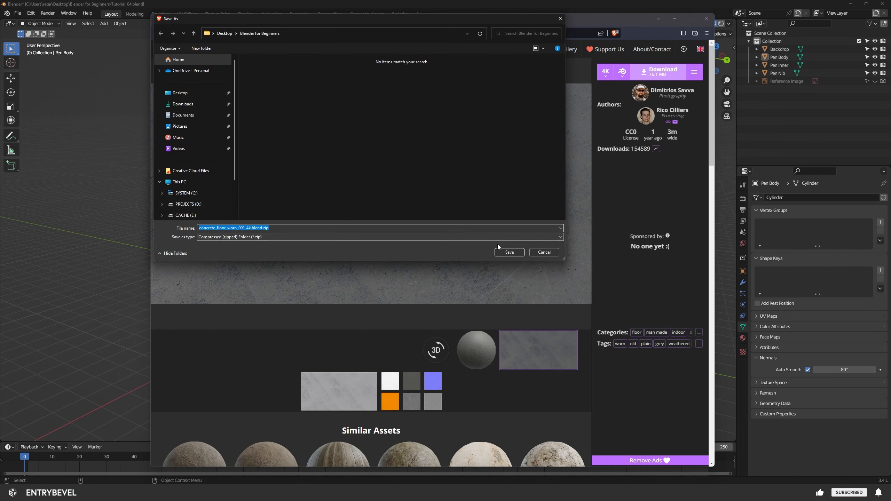
pyautogui.click(509, 252)
# - Locate the downloaded zip in its folder, extract it with 7-Zip into its own folder, and open that folder
pyautogui.click(225, 456)
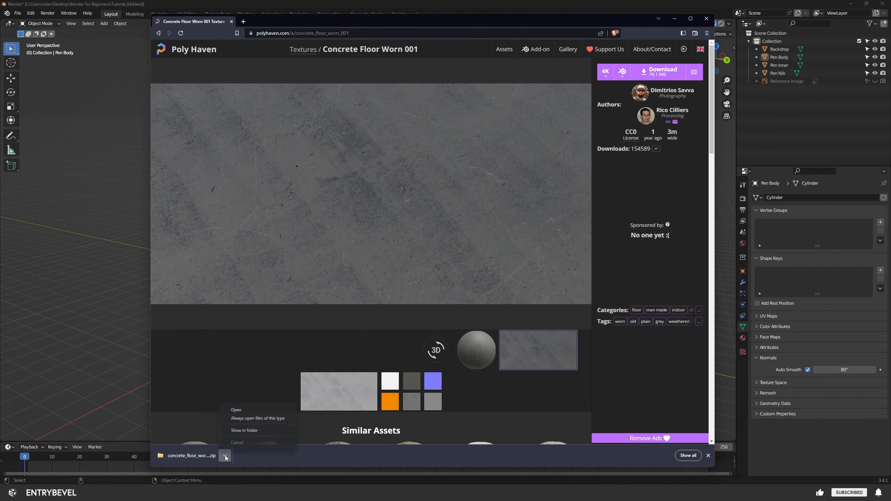
pyautogui.click(255, 429)
pyautogui.rightClick(385, 114)
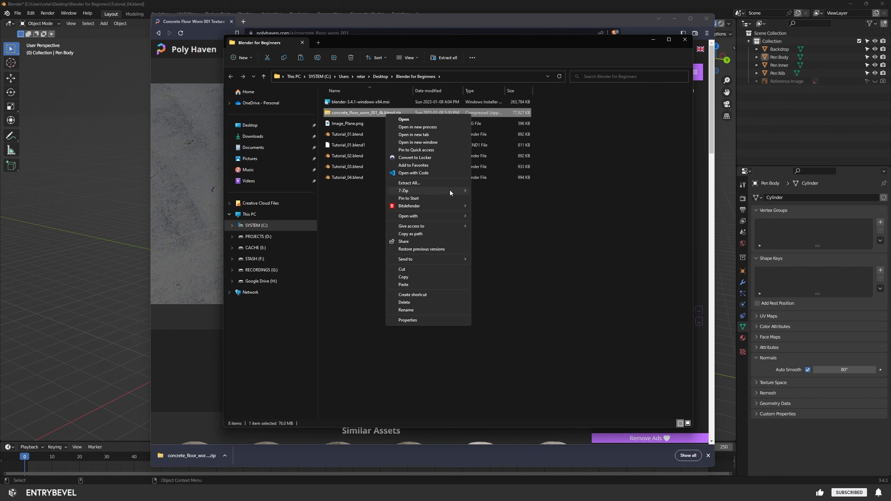
pyautogui.moveTo(449, 190)
pyautogui.click(508, 222)
pyautogui.doubleClick(376, 100)
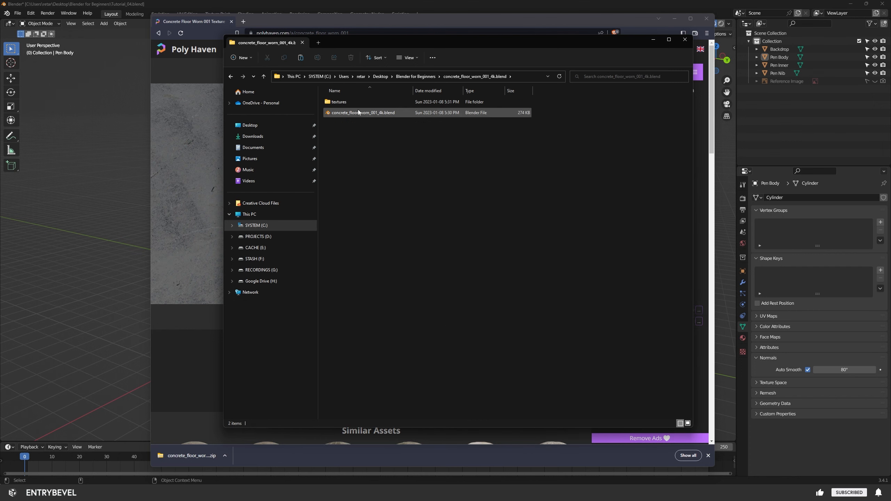
# - Close the browser and move the file explorer window out of the way to return to Blender
pyautogui.moveTo(499, 43); pyautogui.dragTo(464, 62)
pyautogui.click(706, 19)
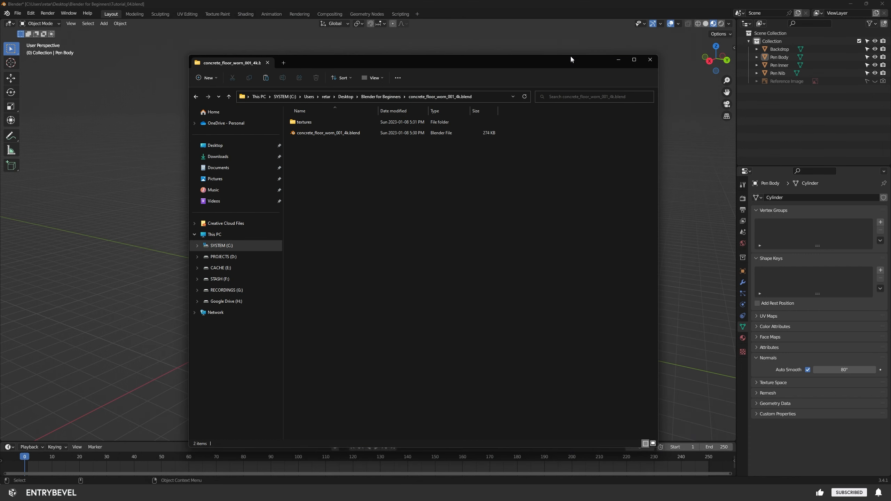
pyautogui.moveTo(569, 56); pyautogui.dragTo(0, 96)
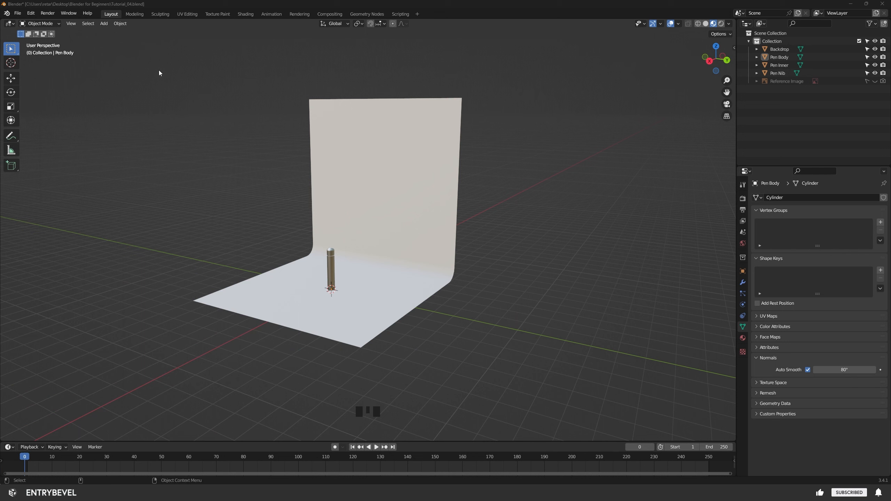
# - Append the concrete_floor_worn_001 material from concrete_floor_worn_001_4k.blend in the extracted texture folder
pyautogui.click(15, 14)
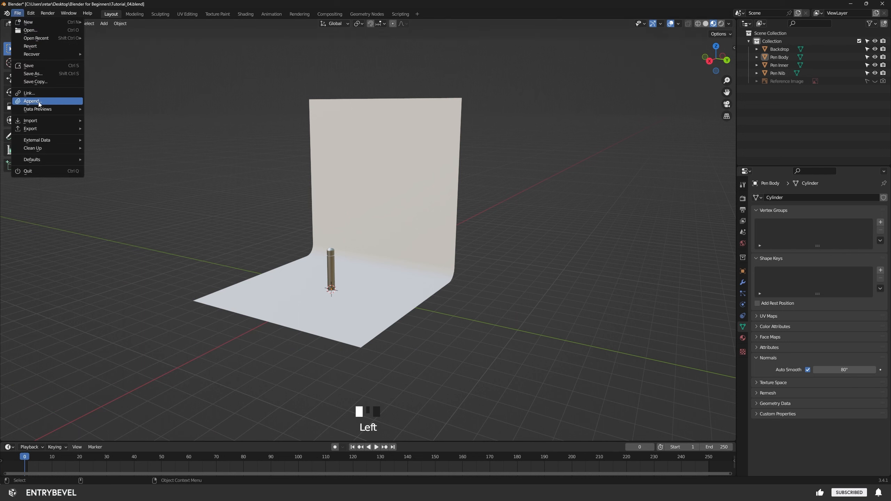
pyautogui.click(23, 103)
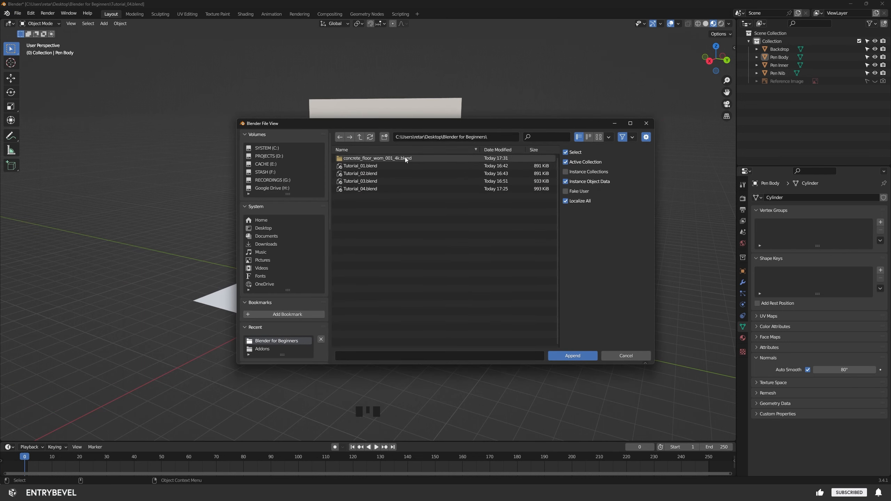
pyautogui.doubleClick(389, 158)
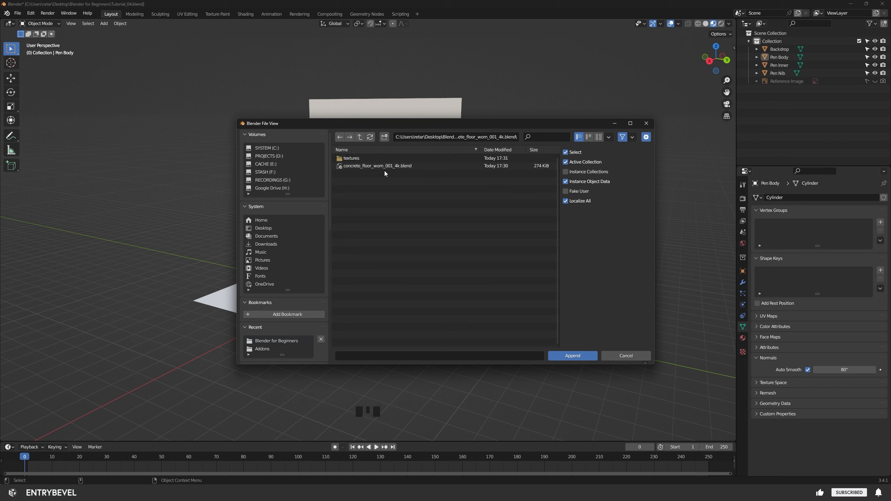
pyautogui.click(387, 166)
pyautogui.click(562, 357)
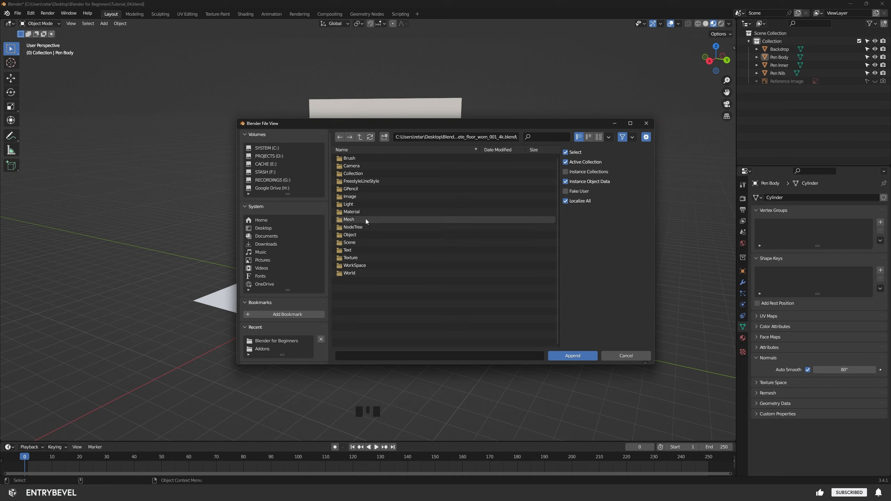
pyautogui.doubleClick(352, 212)
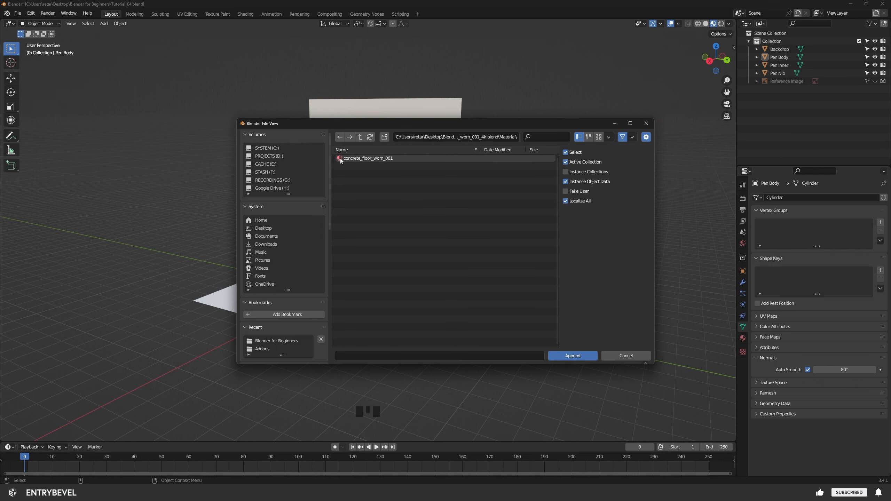
pyautogui.click(381, 157)
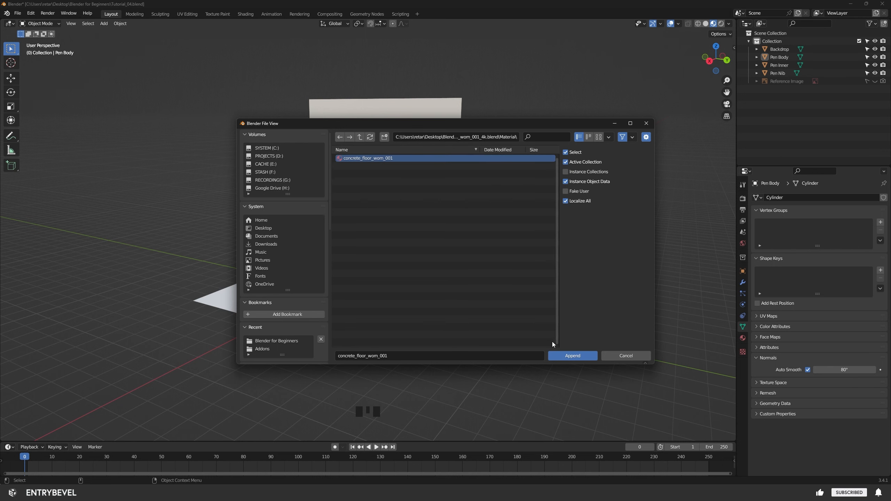
pyautogui.click(564, 355)
# - Assign the appended concrete_floor_worn_001 material to the Backdrop object
pyautogui.click(427, 161)
pyautogui.click(427, 161)
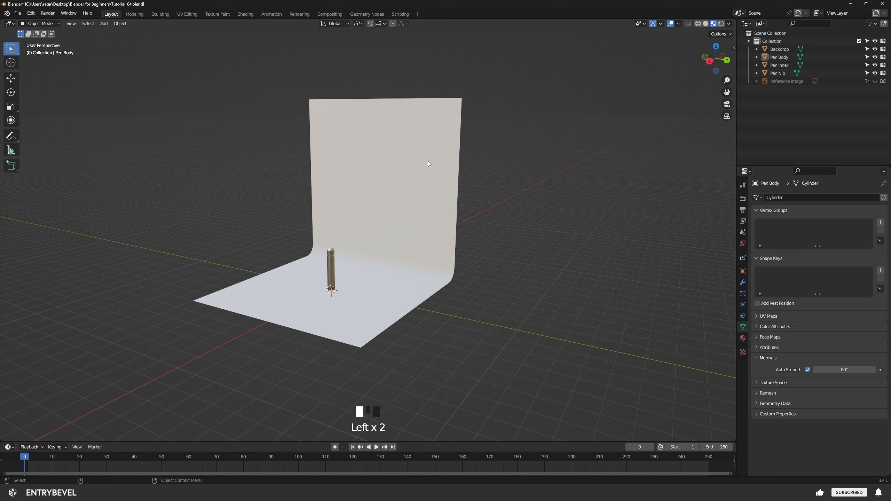
pyautogui.click(742, 337)
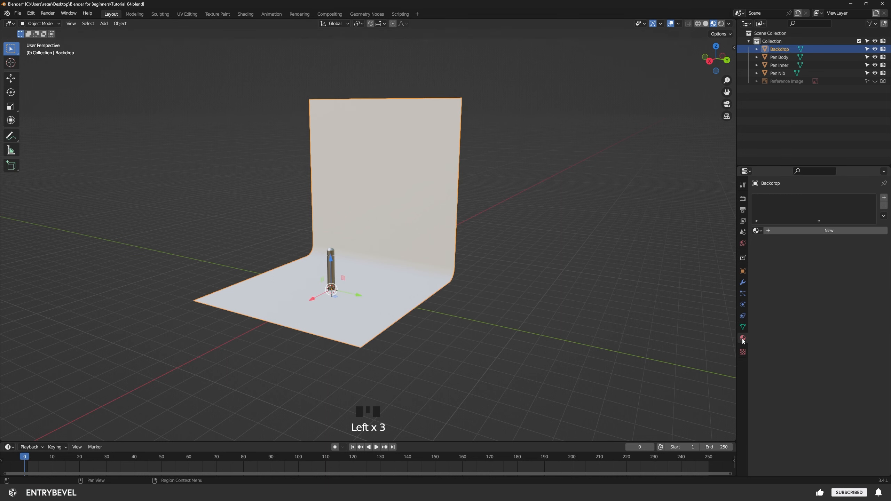
pyautogui.click(757, 231)
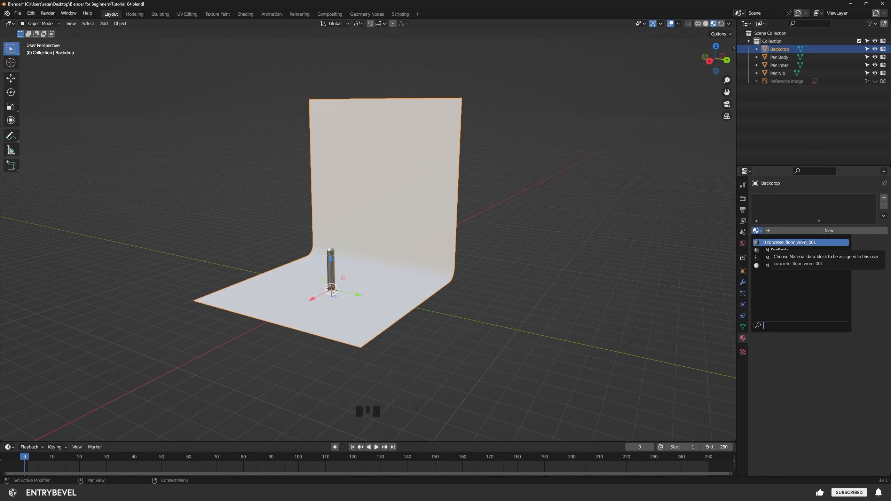
pyautogui.click(803, 243)
pyautogui.moveTo(449, 323)
pyautogui.keyDown('alt'); pyautogui.mouseDown()
pyautogui.moveTo(389, 341)
pyautogui.moveTo(439, 326)
pyautogui.moveTo(448, 308)
pyautogui.mouseUp(); pyautogui.keyUp('alt')
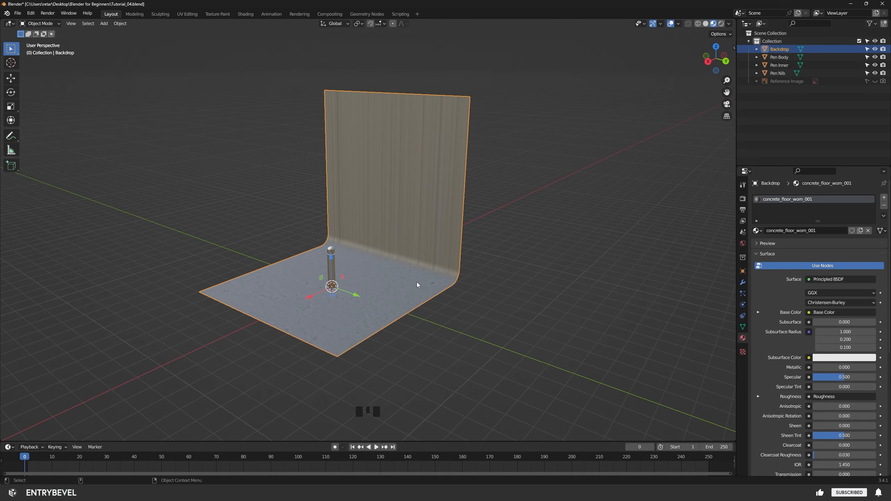
pyautogui.keyDown('alt'); pyautogui.moveTo(437, 290); pyautogui.dragTo(462, 270); pyautogui.keyUp('alt')
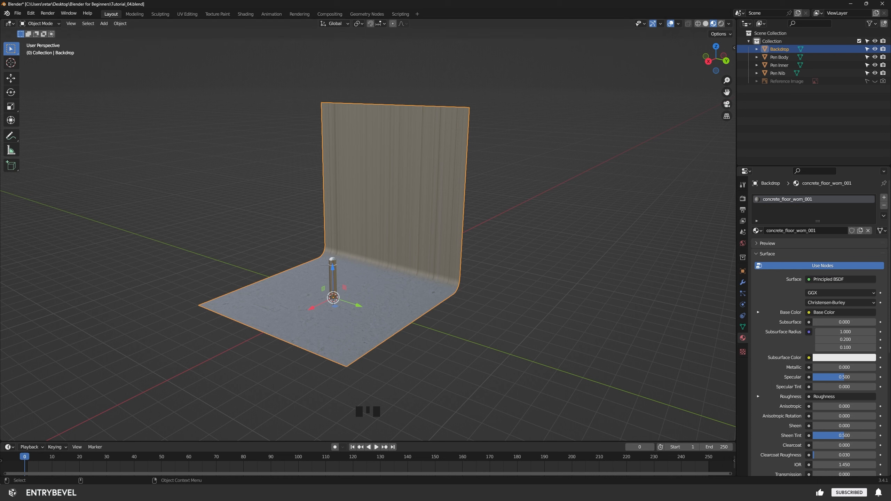
# - Switch to the browser, examine Wikipedia's UV mapping illustrations of the globe and the unfolded cube, and close it
pyautogui.hotkey('alt', 'Tab')
pyautogui.click(574, 131)
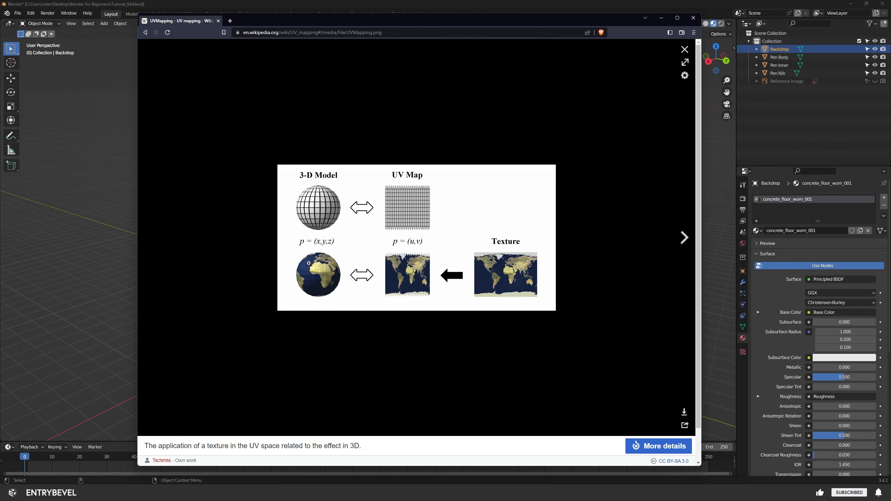
pyautogui.press('Escape')
pyautogui.click(649, 241)
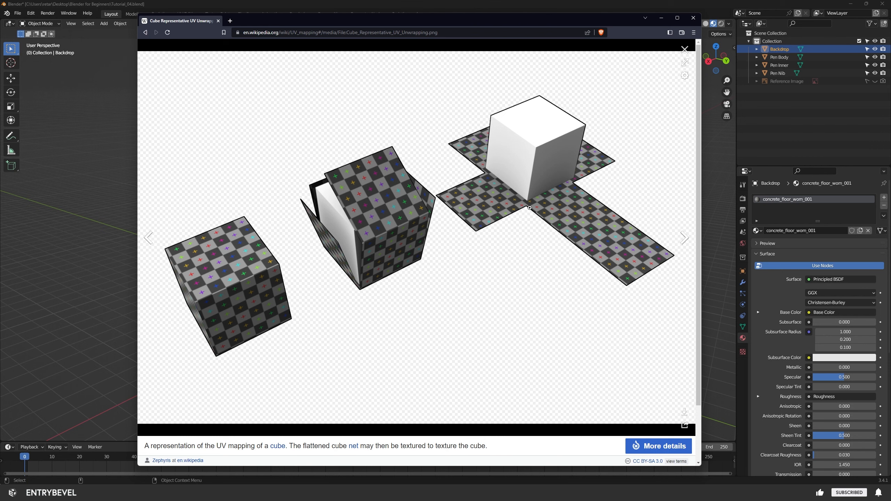
pyautogui.click(692, 17)
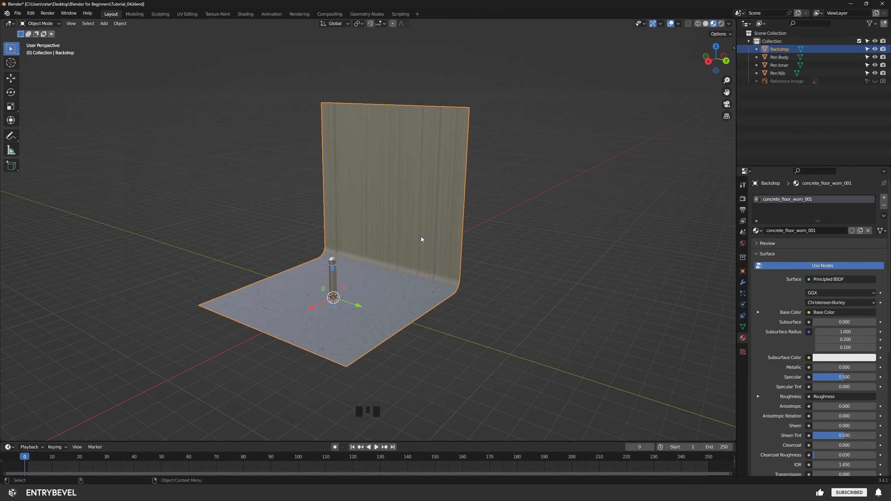
# - Unwrap the UVs of the whole backdrop mesh in the UV Editing workspace and return to the Layout workspace
pyautogui.click(537, 206)
pyautogui.click(397, 175)
pyautogui.click(189, 16)
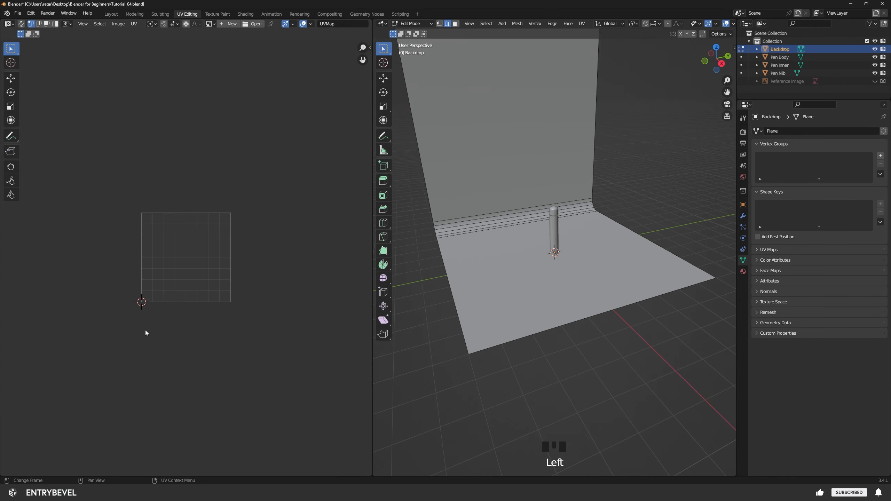
pyautogui.keyDown('alt'); pyautogui.moveTo(640, 285); pyautogui.dragTo(622, 94, button='right'); pyautogui.keyUp('alt')
pyautogui.keyDown('alt'); pyautogui.moveTo(622, 94); pyautogui.dragTo(621, 113, button='middle'); pyautogui.keyUp('alt')
pyautogui.moveTo(416, 92); pyautogui.dragTo(695, 360)
pyautogui.click(581, 23)
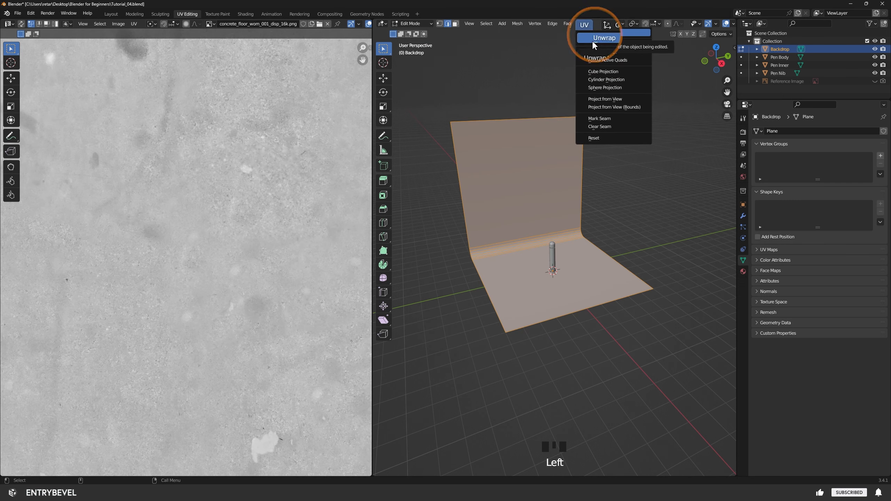
pyautogui.click(596, 33)
pyautogui.scroll(-3, 211, 333)
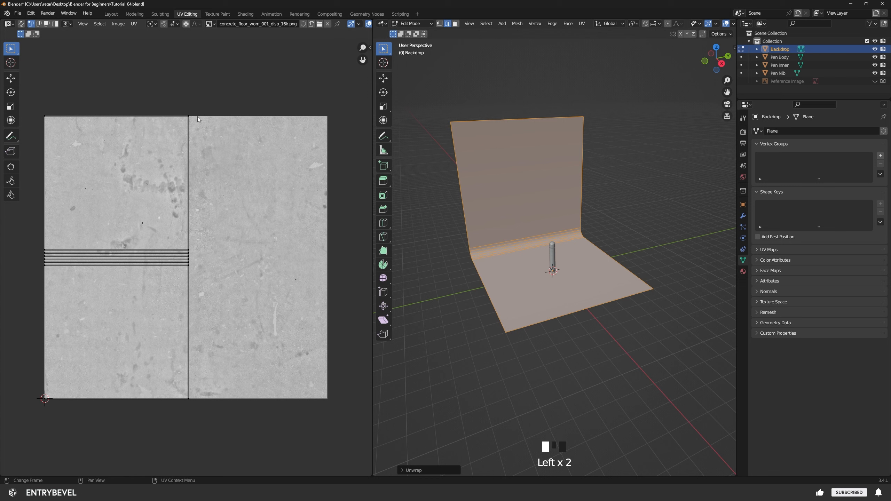
pyautogui.click(110, 14)
# - Examine the concrete texture on the backdrop's wall and floor, both up close and from a distance
pyautogui.keyDown('alt'); pyautogui.moveTo(465, 279); pyautogui.dragTo(462, 279); pyautogui.keyUp('alt')
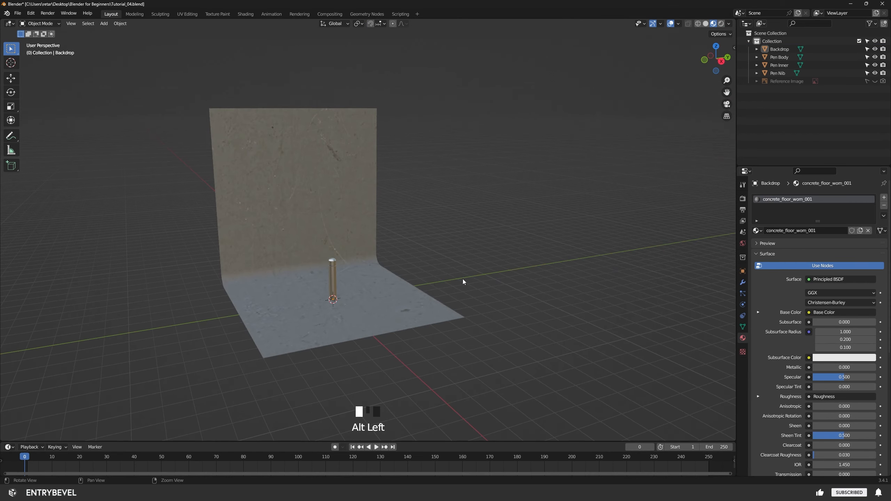
pyautogui.keyDown('alt'); pyautogui.moveTo(462, 278); pyautogui.dragTo(491, 288, button='right'); pyautogui.keyUp('alt')
pyautogui.keyDown('alt'); pyautogui.moveTo(492, 287); pyautogui.dragTo(503, 276, button='middle'); pyautogui.keyUp('alt')
pyautogui.keyDown('alt'); pyautogui.moveTo(502, 276); pyautogui.dragTo(540, 288, button='right'); pyautogui.keyUp('alt')
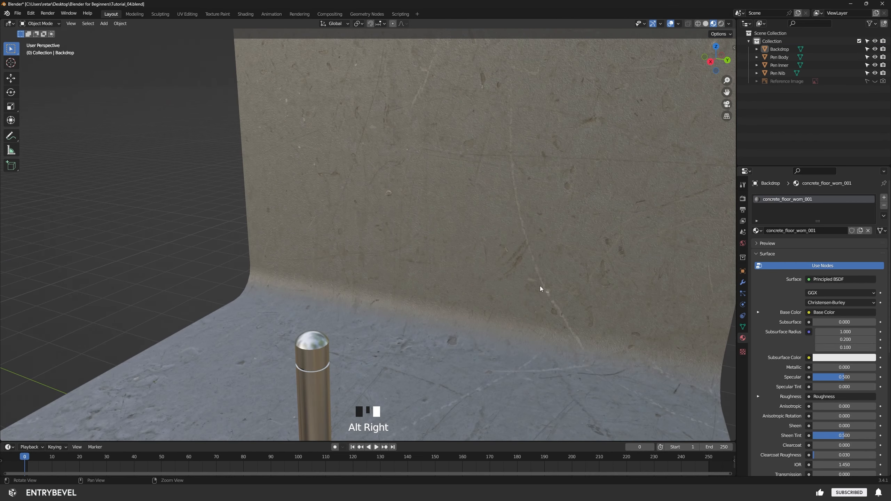
pyautogui.keyDown('alt'); pyautogui.moveTo(540, 288); pyautogui.dragTo(484, 292, button='middle'); pyautogui.keyUp('alt')
pyautogui.keyDown('alt'); pyautogui.moveTo(484, 292); pyautogui.dragTo(380, 259, button='right'); pyautogui.keyUp('alt')
pyautogui.keyDown('alt'); pyautogui.moveTo(380, 258); pyautogui.dragTo(473, 261); pyautogui.keyUp('alt')
pyautogui.keyDown('alt'); pyautogui.moveTo(445, 278); pyautogui.dragTo(541, 288, button='middle'); pyautogui.keyUp('alt')
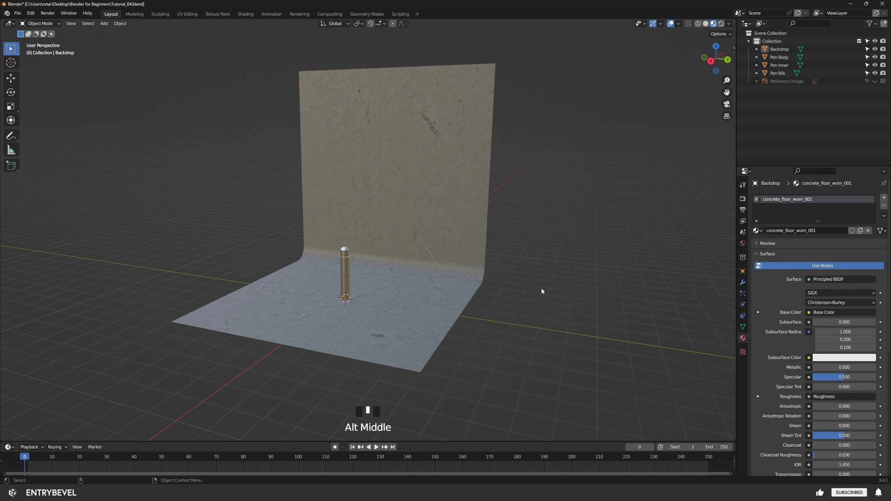
pyautogui.scroll(-3, 502, 300)
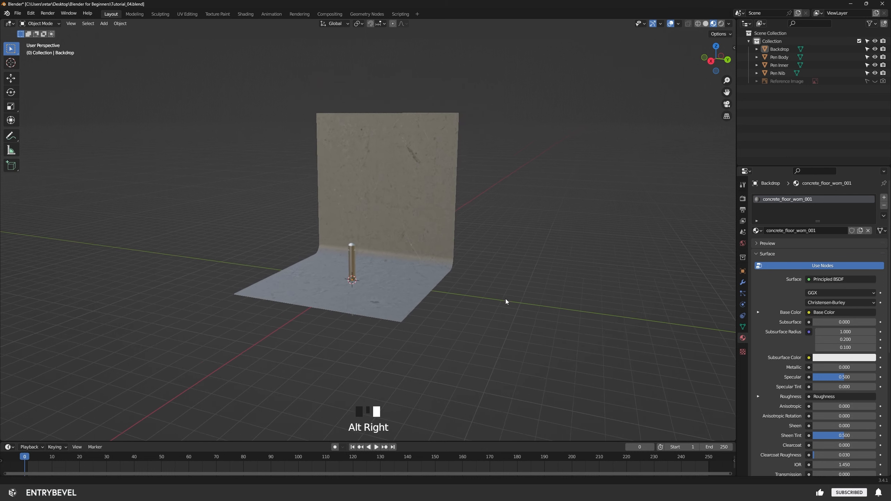
pyautogui.keyDown('alt'); pyautogui.moveTo(503, 301); pyautogui.dragTo(487, 235, button='middle'); pyautogui.keyUp('alt')
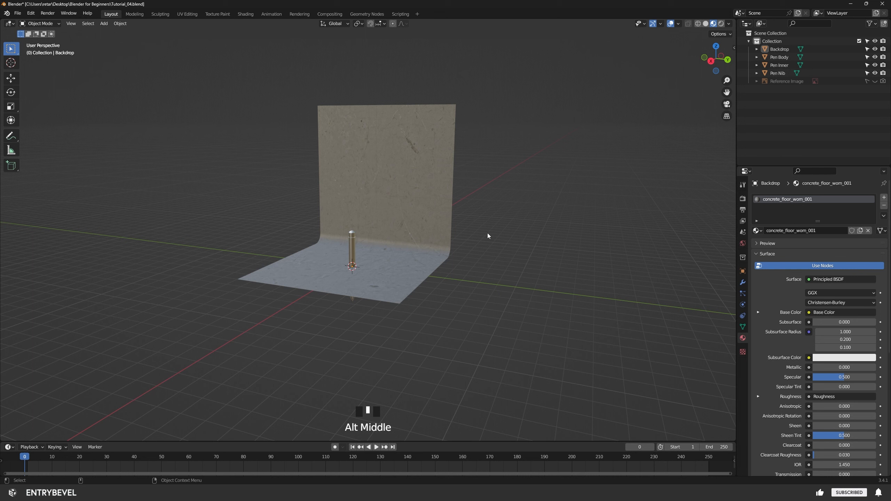
# - Add a camera and move it about 13.6 m along the X axis, in front of the pen and backdrop
pyautogui.hotkey('shift', 'a')
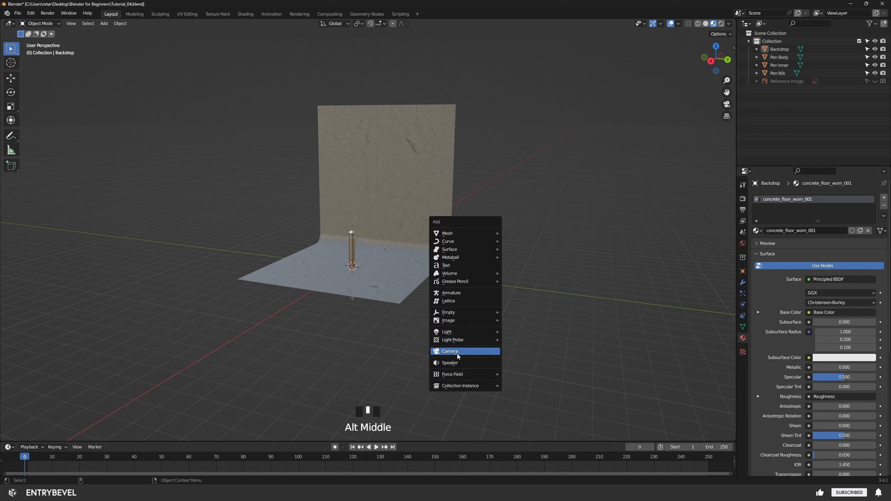
pyautogui.click(457, 351)
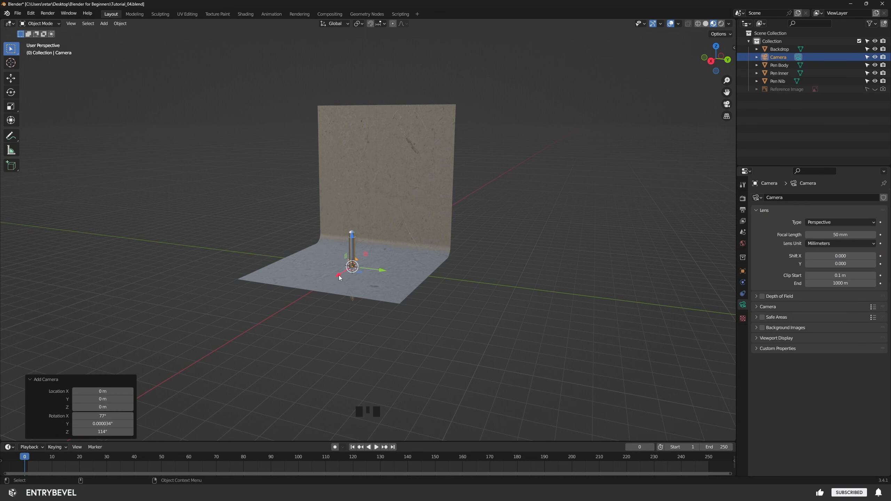
pyautogui.moveTo(339, 277); pyautogui.dragTo(202, 357)
pyautogui.keyDown('alt'); pyautogui.moveTo(300, 344); pyautogui.dragTo(354, 315); pyautogui.keyUp('alt')
pyautogui.keyDown('alt'); pyautogui.moveTo(469, 317); pyautogui.dragTo(434, 328); pyautogui.keyUp('alt')
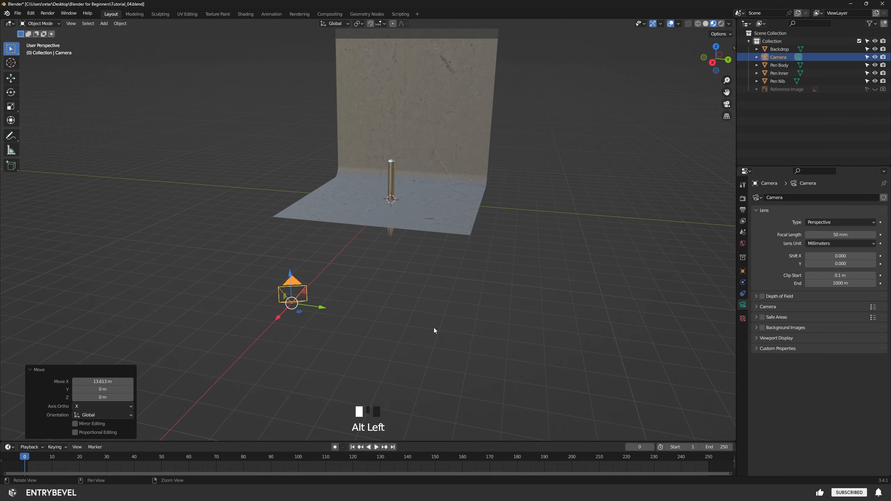
pyautogui.keyDown('alt'); pyautogui.middleClick(434, 328); pyautogui.keyUp('alt')
# - Set the camera's rotation to 90° on X, 0° on Y and 90° on Z
pyautogui.click(742, 271)
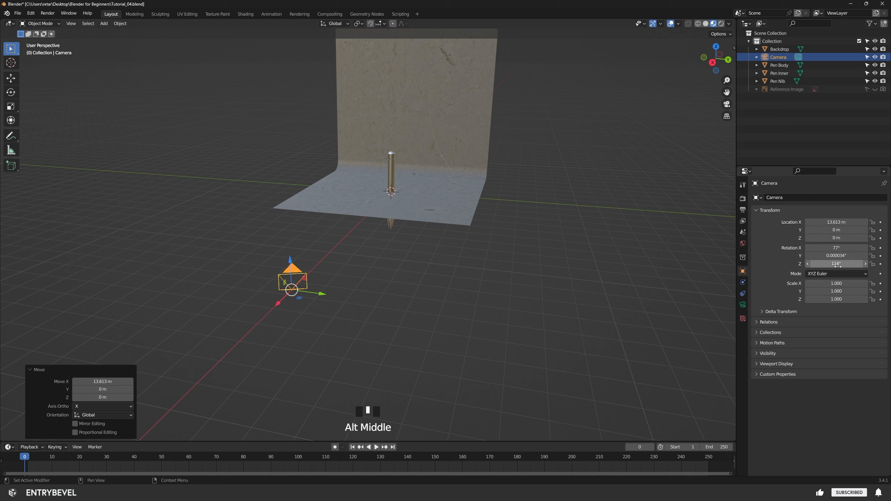
pyautogui.click(842, 249)
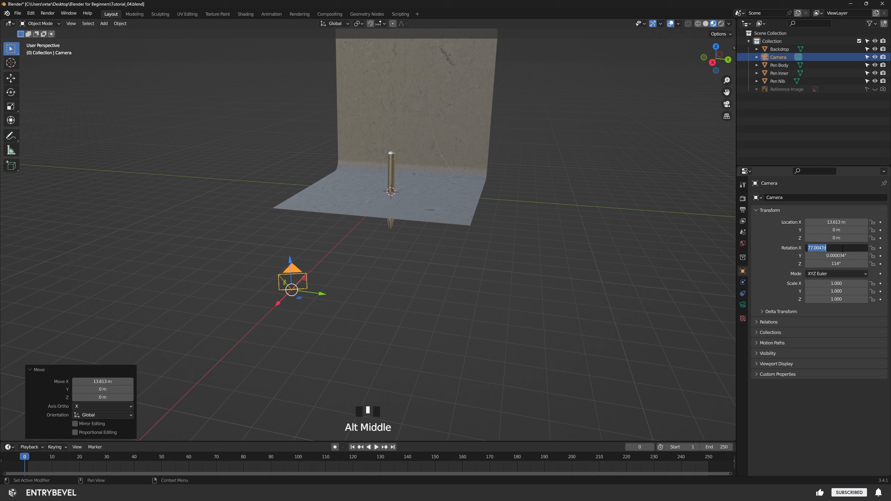
pyautogui.write('90')
pyautogui.press('Tab')
pyautogui.write('0')
pyautogui.press('Tab')
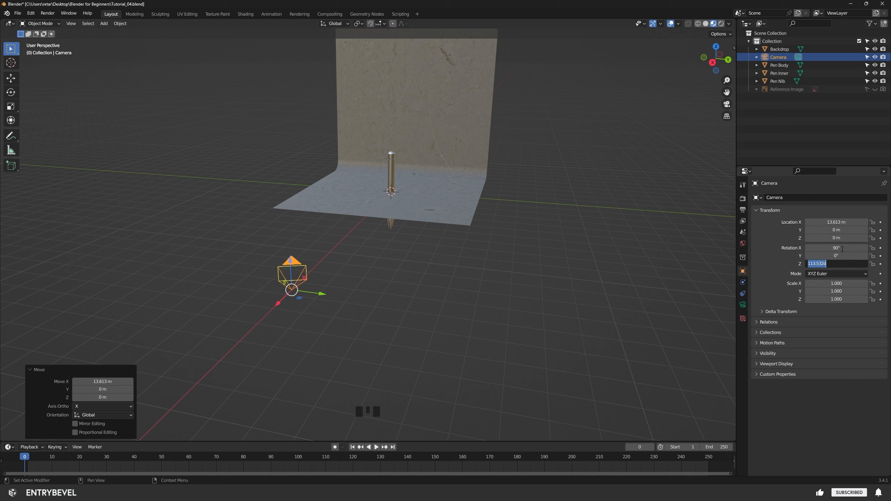
pyautogui.write('90')
pyautogui.press('Tab')
# - Deselect the camera and switch the 3D viewport to the camera view
pyautogui.keyDown('alt'); pyautogui.moveTo(413, 263); pyautogui.dragTo(387, 270); pyautogui.keyUp('alt')
pyautogui.keyDown('alt'); pyautogui.middleClick(426, 297); pyautogui.keyUp('alt')
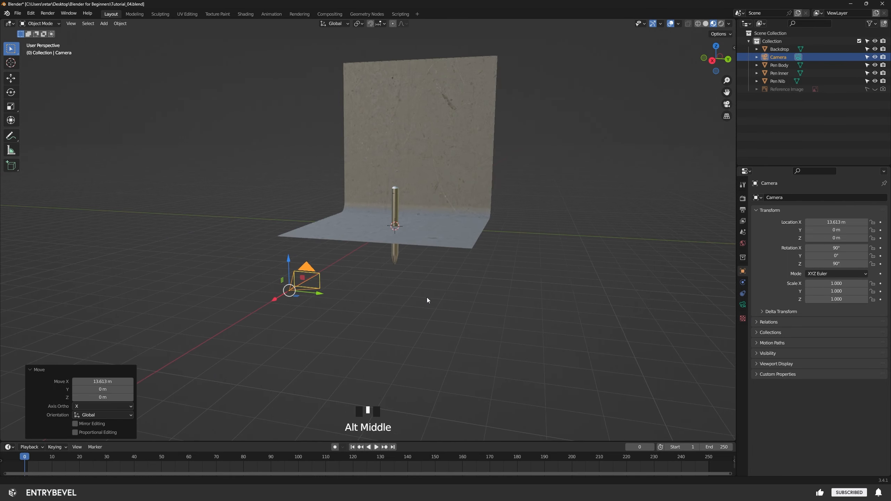
pyautogui.keyDown('alt'); pyautogui.middleClick(391, 305); pyautogui.keyUp('alt')
pyautogui.click(407, 307)
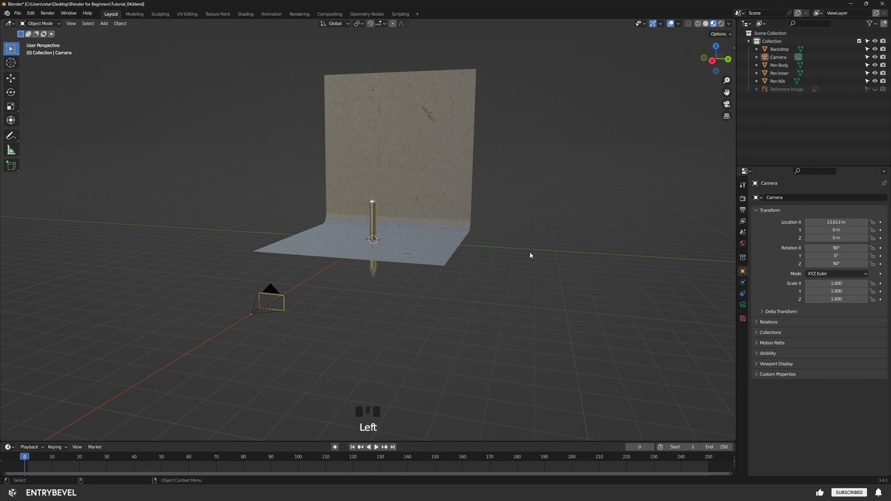
pyautogui.press('`')
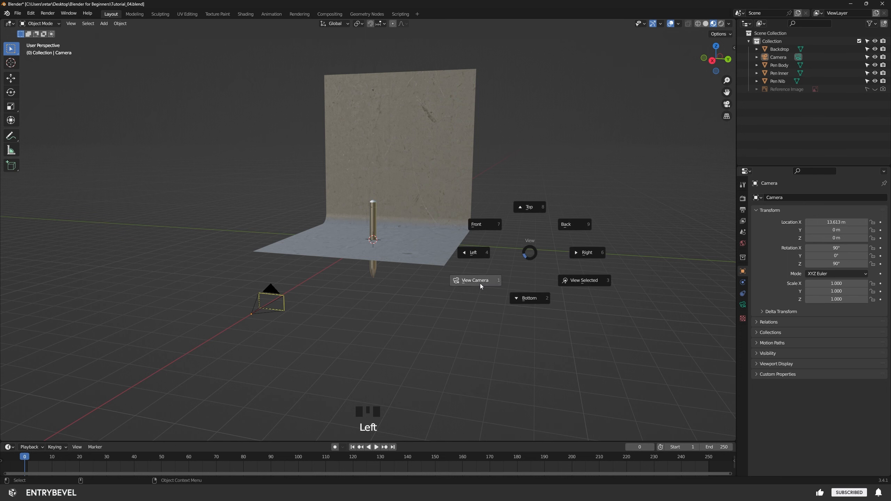
pyautogui.press('`')
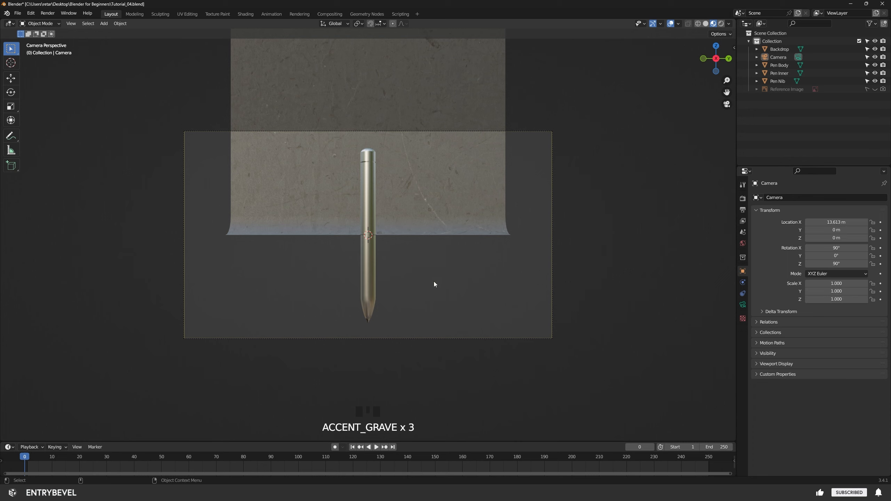
pyautogui.press('`')
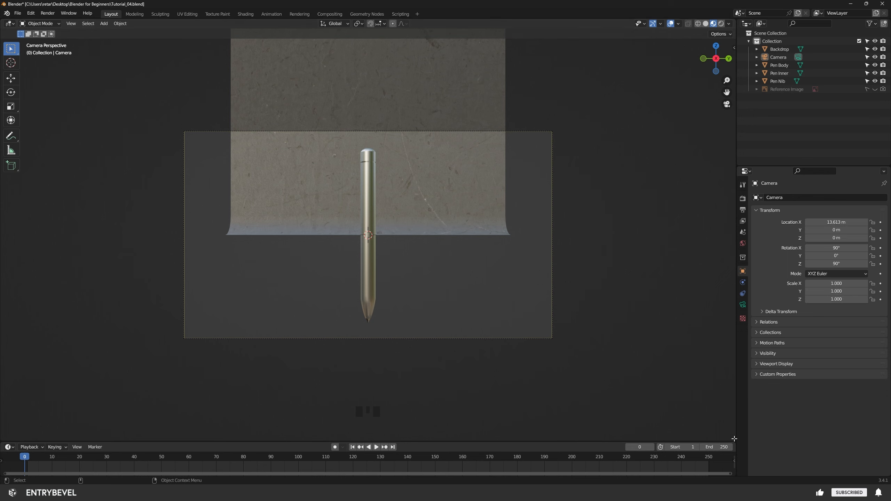
# - Split the 3D viewport into two side-by-side views, keeping one in camera view and orbiting the other to a free perspective of the scene
pyautogui.moveTo(731, 439); pyautogui.dragTo(410, 417)
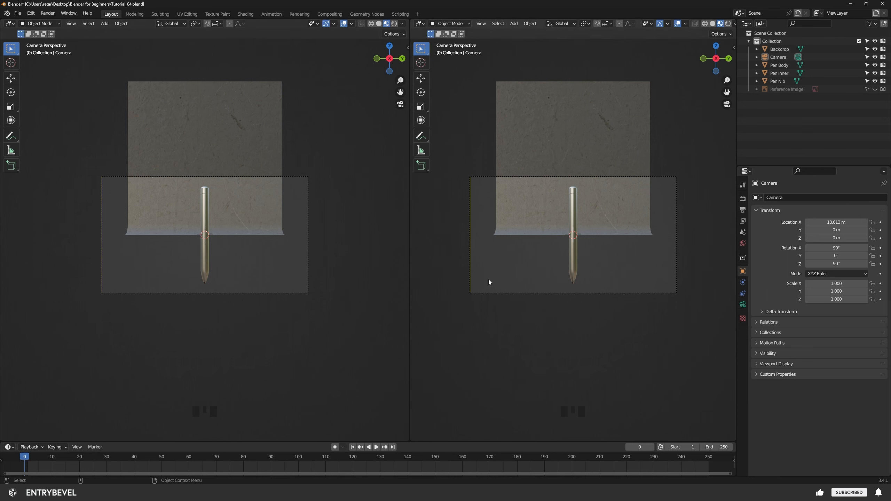
pyautogui.keyDown('alt'); pyautogui.click(688, 306); pyautogui.keyUp('alt')
pyautogui.keyDown('alt'); pyautogui.moveTo(688, 305); pyautogui.dragTo(586, 324, button='middle'); pyautogui.keyUp('alt')
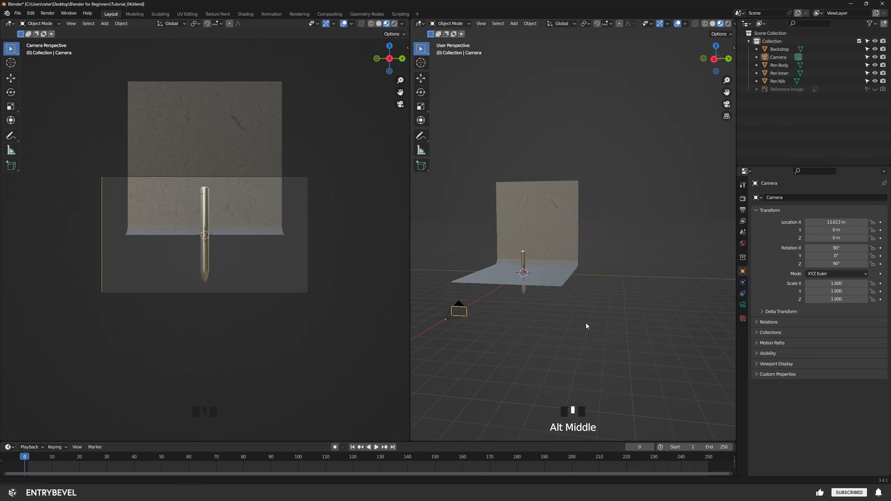
# - Enlarge the free perspective viewport beside the camera view and frame the camera together with the pen and backdrop
pyautogui.moveTo(408, 261); pyautogui.dragTo(300, 264)
pyautogui.keyDown('alt'); pyautogui.moveTo(441, 295); pyautogui.dragTo(512, 319, button='middle'); pyautogui.keyUp('alt')
pyautogui.keyDown('alt'); pyautogui.moveTo(512, 320); pyautogui.dragTo(385, 273); pyautogui.keyUp('alt')
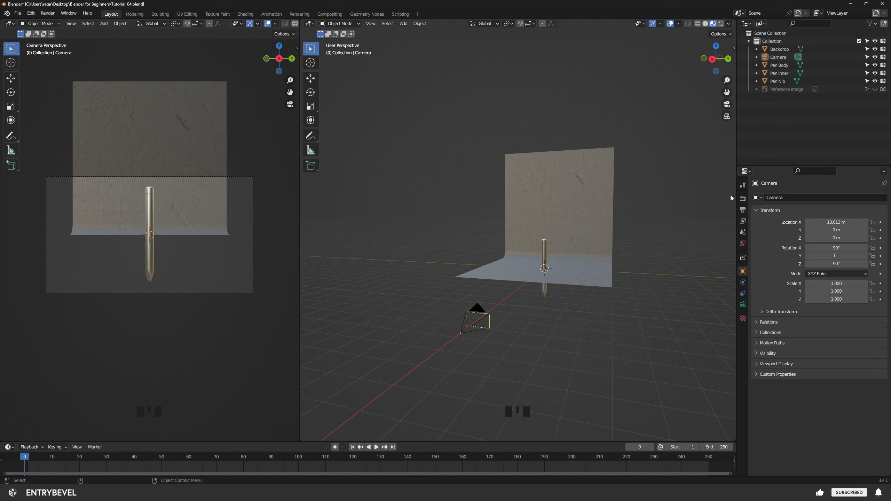
# - Select the camera and set the output resolution to the portrait format 1080 px on X by 1920 px on Y
pyautogui.click(778, 56)
pyautogui.click(742, 210)
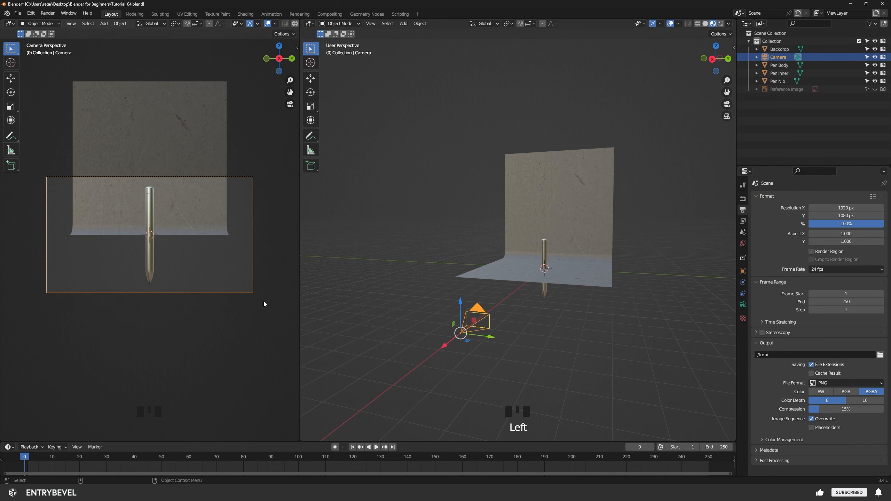
pyautogui.click(852, 208)
pyautogui.write('1080')
pyautogui.click(852, 212)
pyautogui.write('1920')
pyautogui.press('Tab')
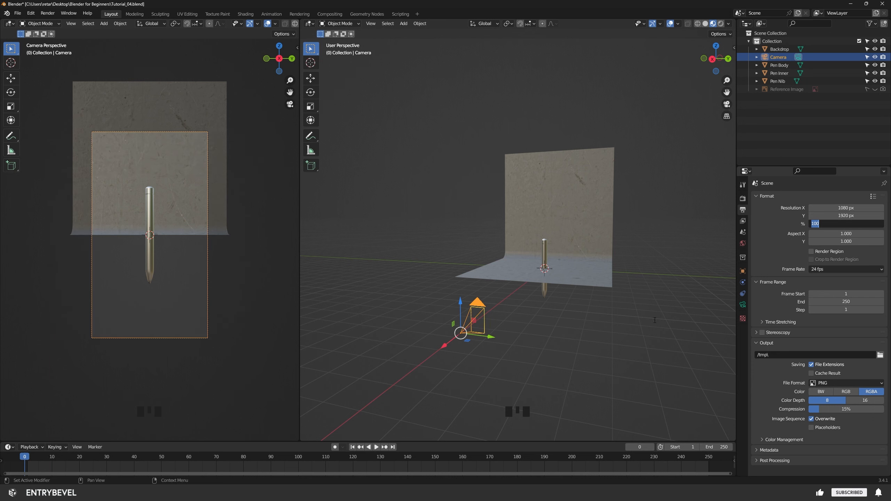
# - Raise the camera about 3.16 m and the pen's body, inner part and nib about 3.03 m along Z
pyautogui.keyDown('alt'); pyautogui.moveTo(562, 340); pyautogui.dragTo(549, 361); pyautogui.keyUp('alt')
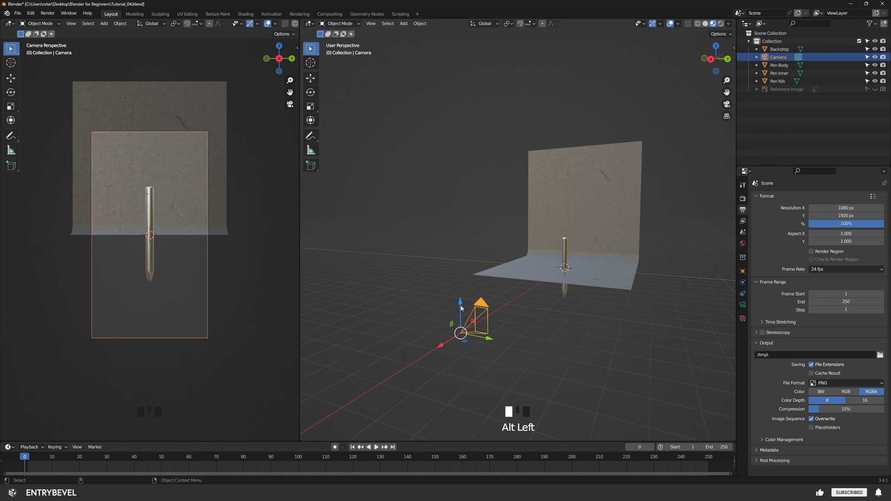
pyautogui.moveTo(461, 306); pyautogui.dragTo(478, 208)
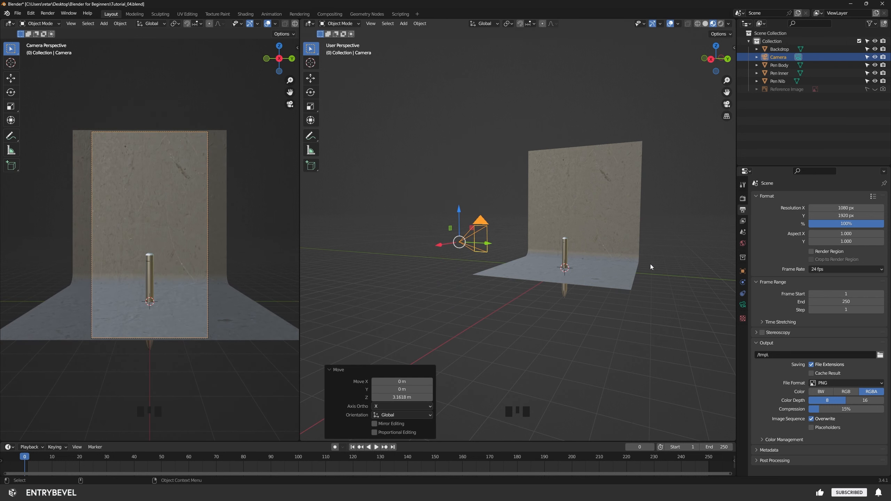
pyautogui.click(779, 65)
pyautogui.keyDown('shift'); pyautogui.click(785, 81); pyautogui.keyUp('shift')
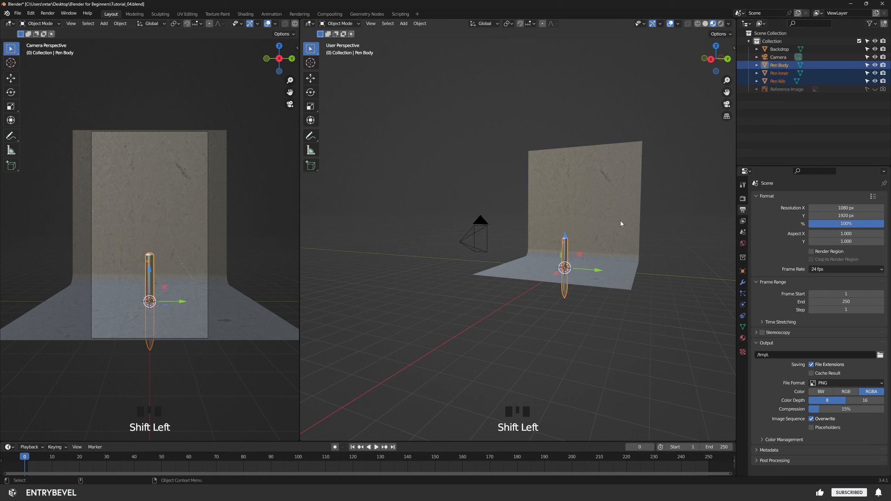
pyautogui.moveTo(565, 239); pyautogui.dragTo(569, 197)
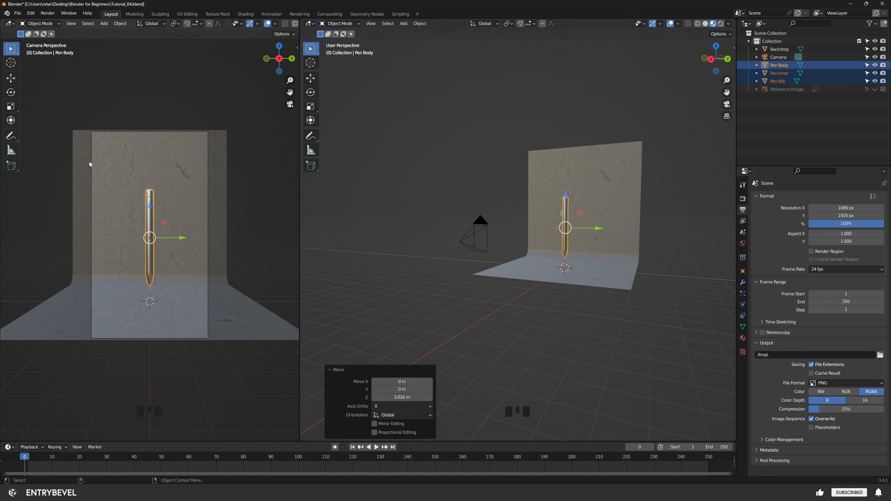
pyautogui.click(682, 326)
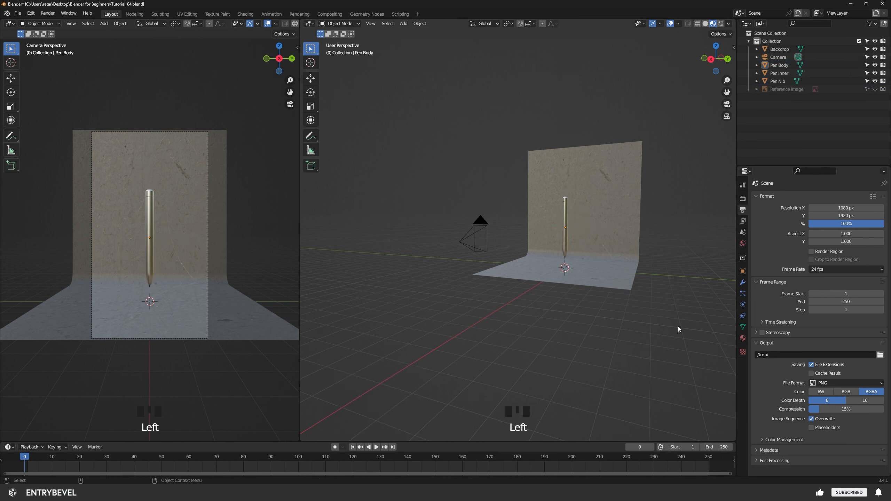
# - Render the image and compare it with the camera viewport, widened and switched to rendered shading, ending in material preview
pyautogui.press('F12')
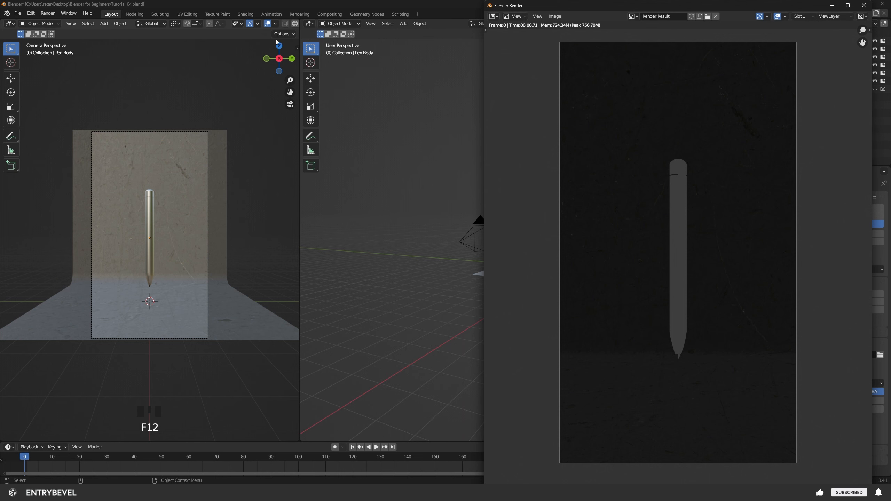
pyautogui.click(300, 62)
pyautogui.moveTo(300, 63); pyautogui.dragTo(404, 62)
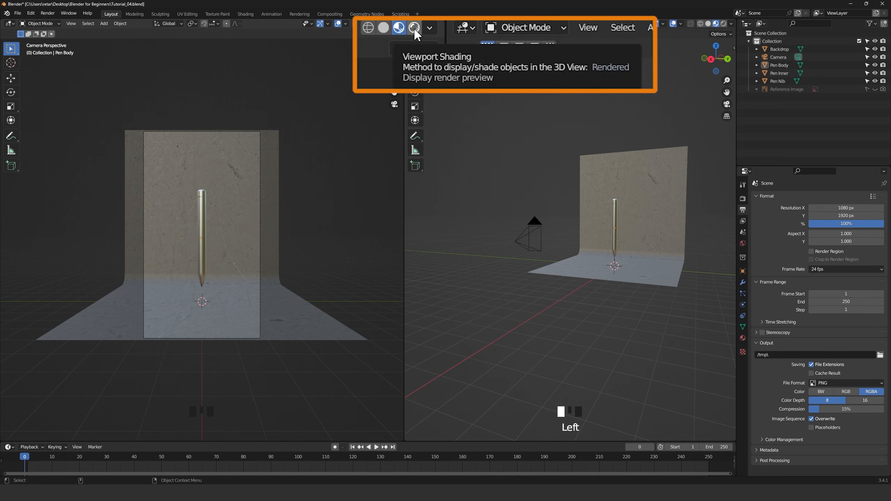
pyautogui.click(389, 24)
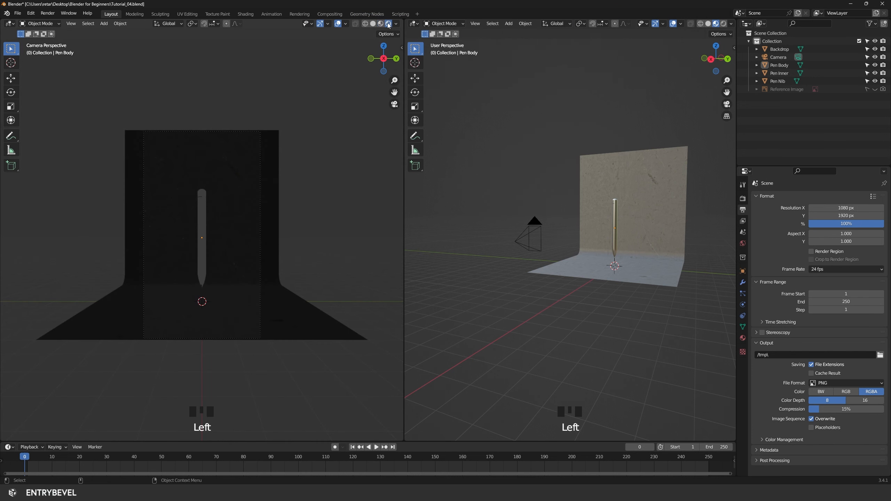
pyautogui.press('F12')
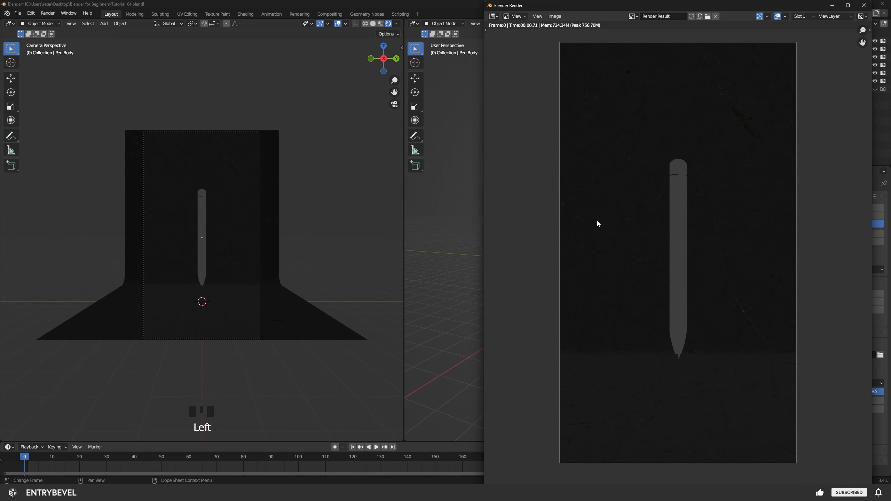
pyautogui.click(432, 39)
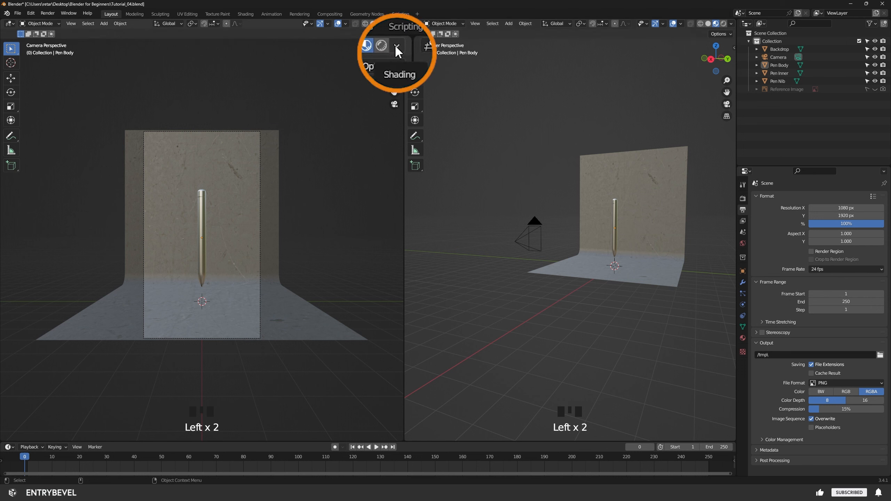
# - Set the camera viewport's material preview lighting to the studio.exr environment
pyautogui.click(396, 26)
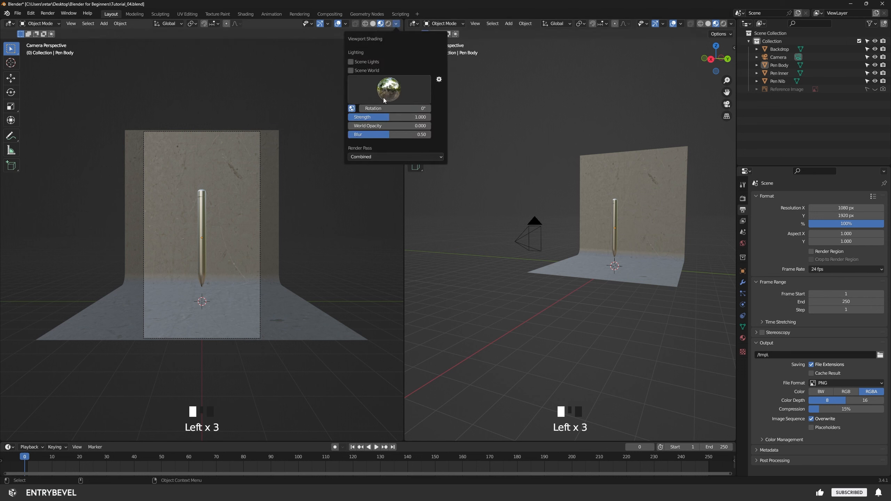
pyautogui.click(395, 23)
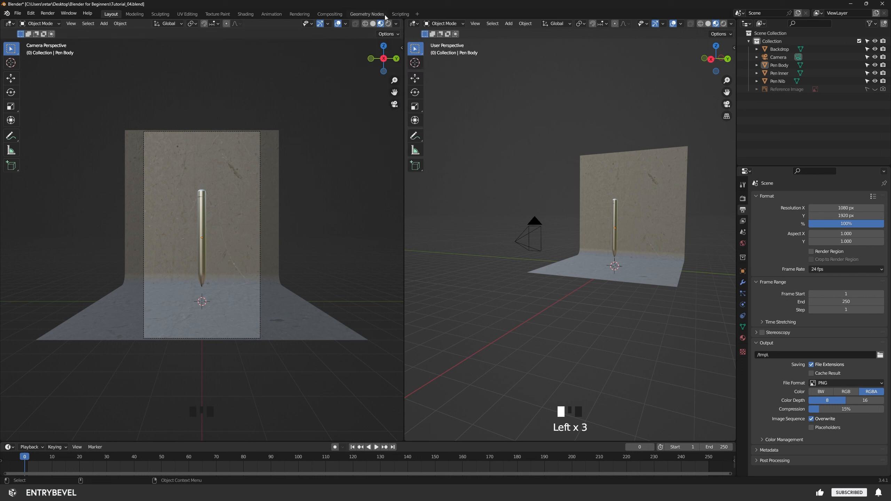
pyautogui.click(396, 23)
pyautogui.click(388, 88)
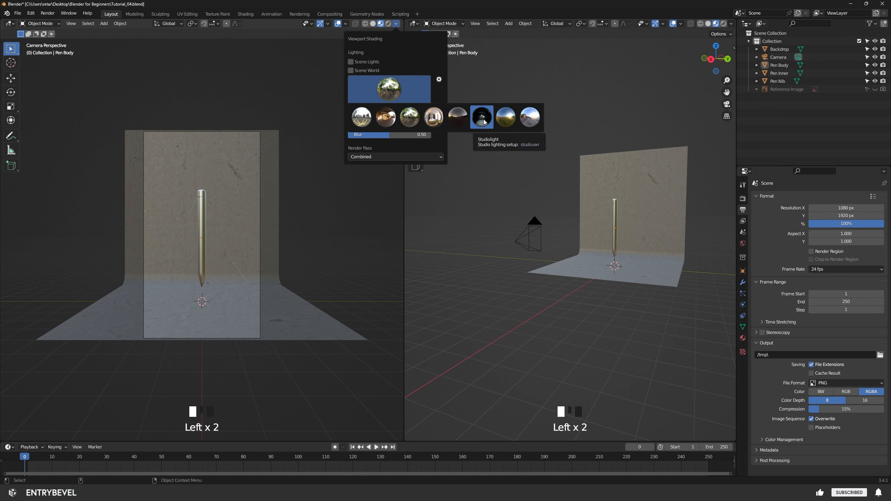
pyautogui.click(482, 118)
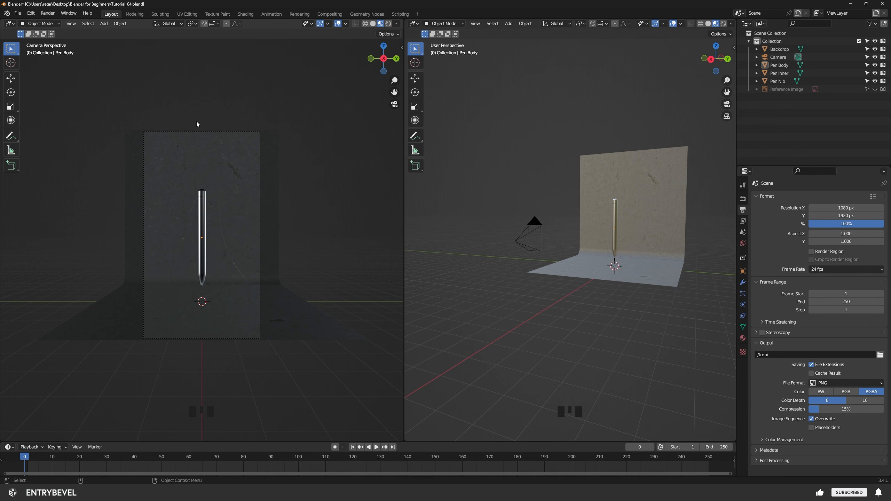
# - Compare the studio-lit material preview with rendered shading in the camera viewport
pyautogui.click(395, 24)
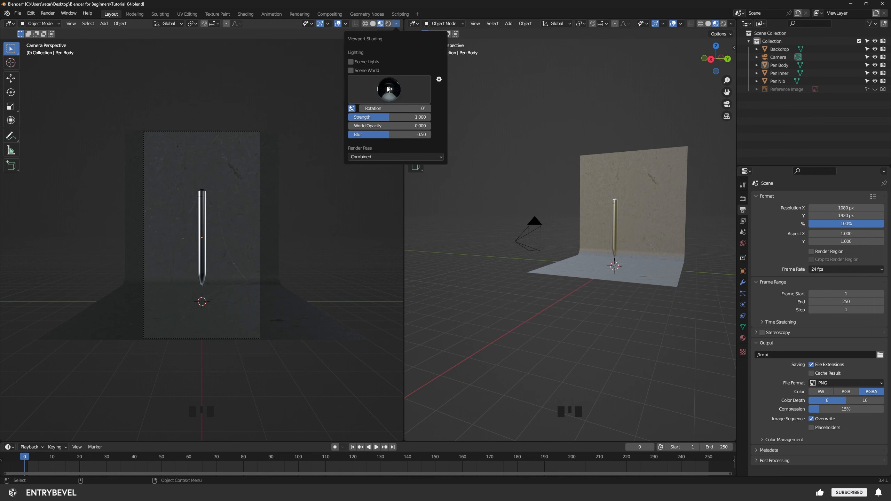
pyautogui.click(388, 24)
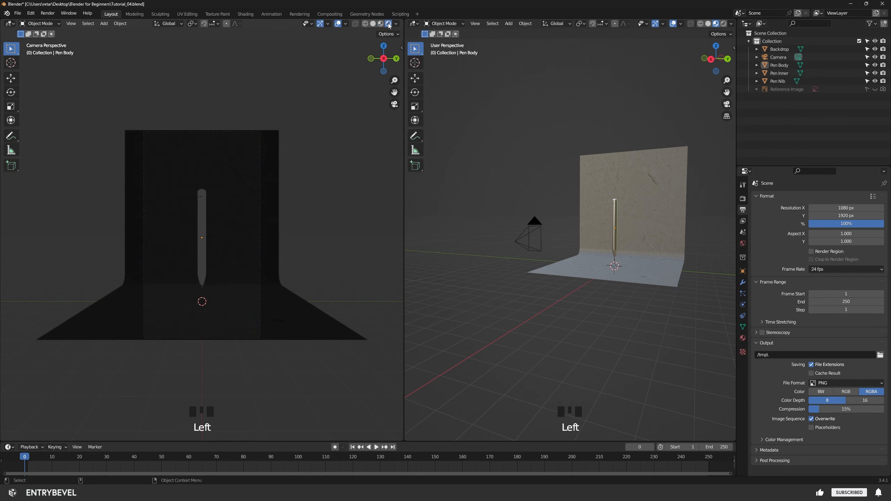
pyautogui.click(381, 24)
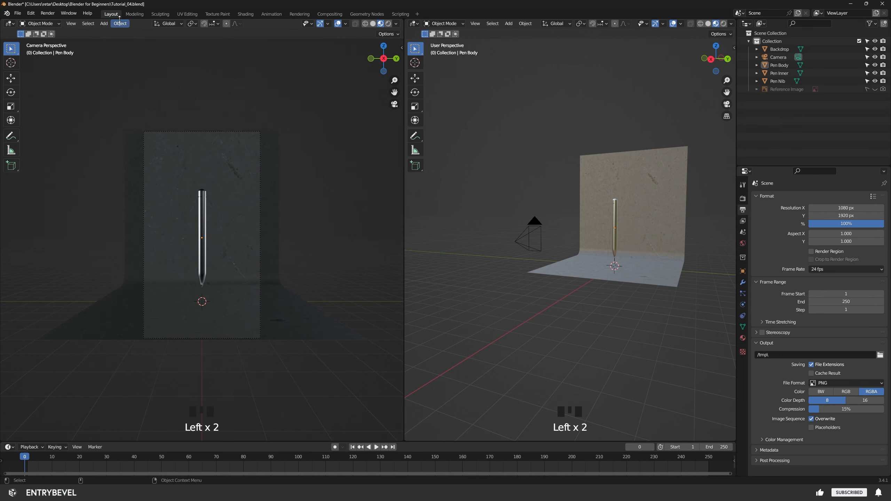
# - Switch to the Shading workspace and select the pen body to show its whole M_PenBody material node tree
pyautogui.click(246, 14)
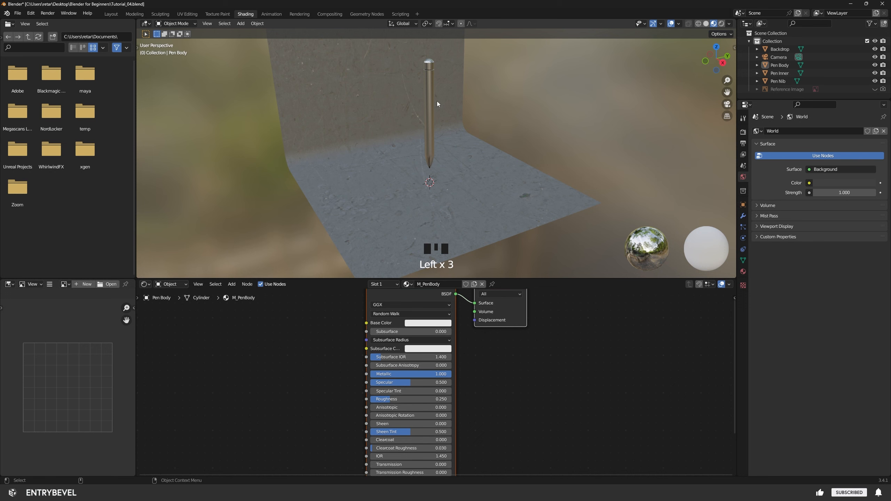
pyautogui.keyDown('alt'); pyautogui.moveTo(541, 171); pyautogui.dragTo(476, 188, button='right'); pyautogui.keyUp('alt')
pyautogui.keyDown('alt'); pyautogui.moveTo(475, 188); pyautogui.dragTo(484, 212, button='middle'); pyautogui.keyUp('alt')
pyautogui.keyDown('alt'); pyautogui.moveTo(484, 212); pyautogui.dragTo(434, 203); pyautogui.keyUp('alt')
pyautogui.keyDown('alt'); pyautogui.moveTo(433, 204); pyautogui.dragTo(479, 206, button='middle'); pyautogui.keyUp('alt')
pyautogui.keyDown('alt'); pyautogui.moveTo(479, 207); pyautogui.dragTo(505, 228); pyautogui.keyUp('alt')
pyautogui.keyDown('alt'); pyautogui.moveTo(505, 230); pyautogui.dragTo(465, 211, button='right'); pyautogui.keyUp('alt')
pyautogui.keyDown('alt'); pyautogui.moveTo(464, 211); pyautogui.dragTo(438, 163, button='middle'); pyautogui.keyUp('alt')
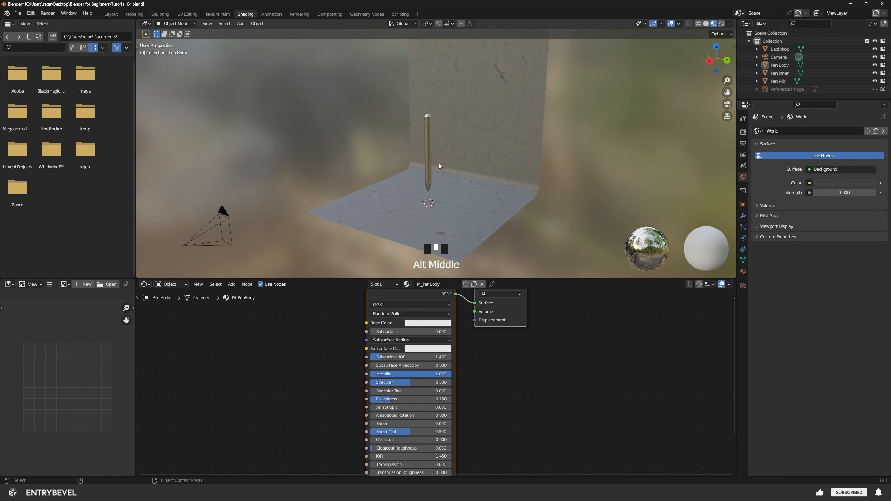
pyautogui.click(427, 144)
pyautogui.scroll(-1, 527, 364)
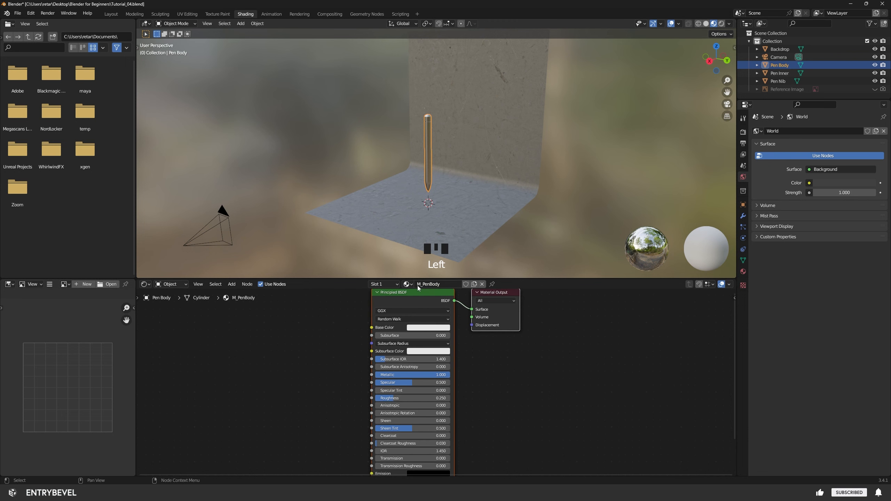
pyautogui.scroll(-1, 527, 363)
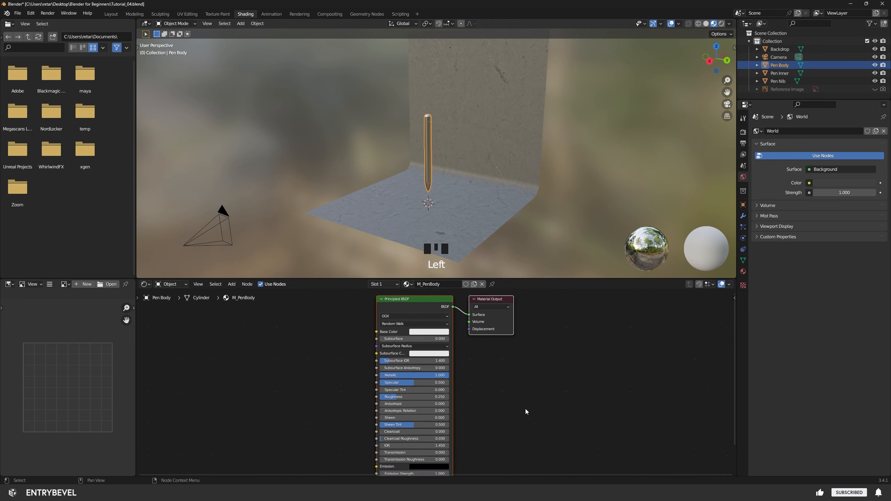
# - Examine the backdrop's concrete_floor_worn_001 node tree and compare it with the pen's material by selecting each object in turn
pyautogui.click(500, 212)
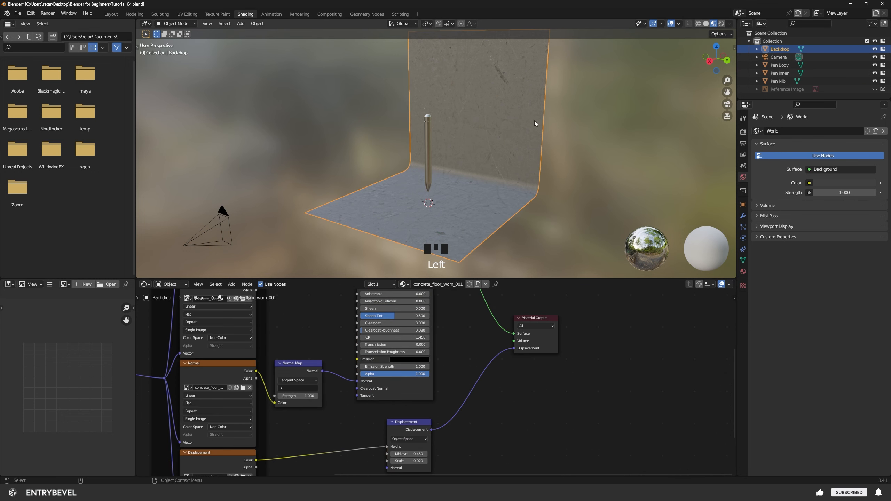
pyautogui.scroll(-6, 571, 384)
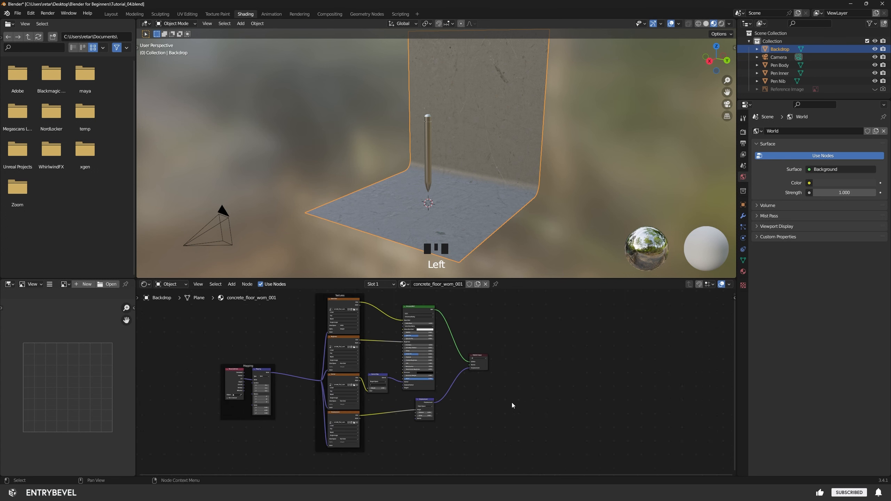
pyautogui.moveTo(500, 403); pyautogui.dragTo(529, 405, button='middle')
pyautogui.moveTo(222, 308); pyautogui.dragTo(568, 457)
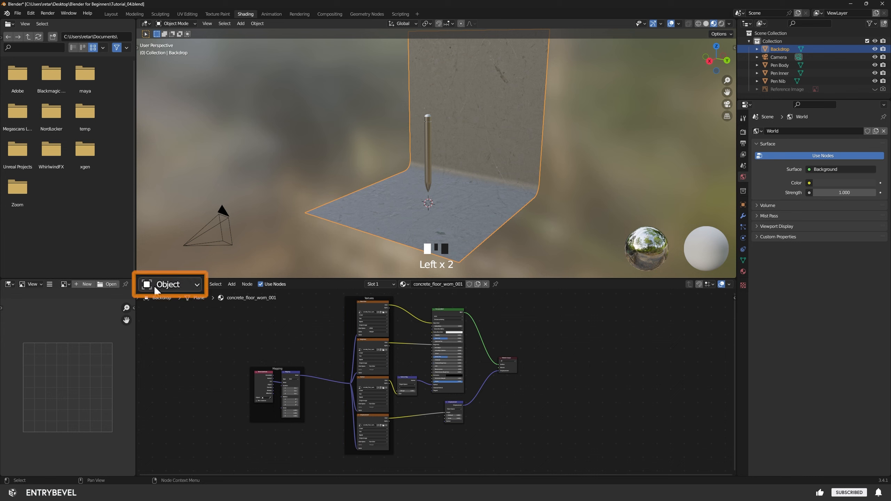
pyautogui.click(430, 157)
pyautogui.click(524, 152)
pyautogui.click(429, 168)
pyautogui.click(439, 242)
# - Set the shader editor's shader type to World so the Background and World Output nodes are shown
pyautogui.click(171, 284)
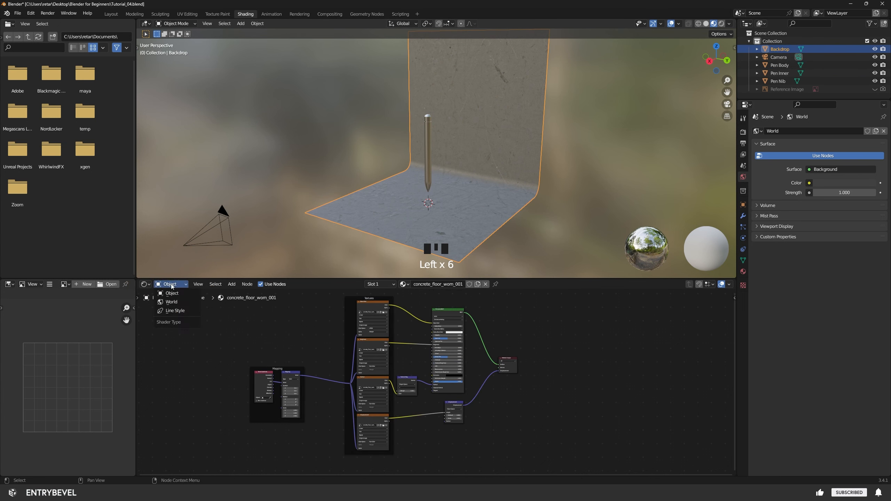
pyautogui.click(172, 301)
pyautogui.scroll(4, 532, 402)
pyautogui.moveTo(550, 378); pyautogui.dragTo(492, 390, button='middle')
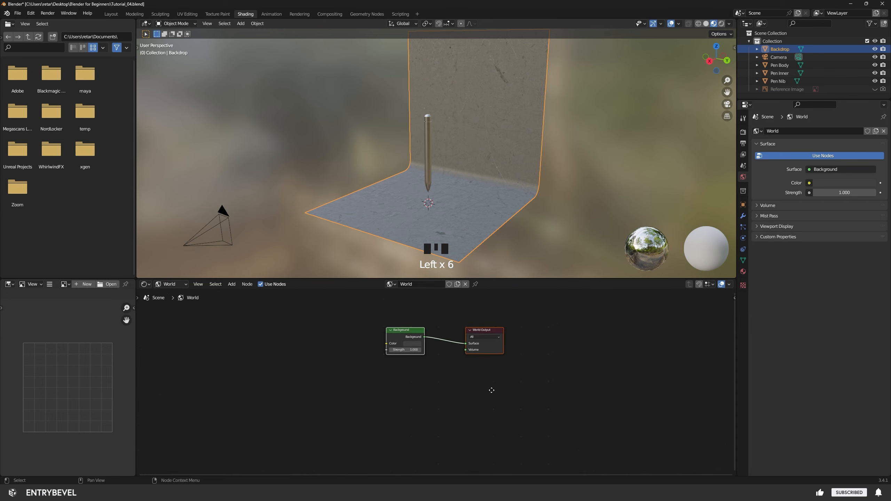
pyautogui.scroll(2, 452, 389)
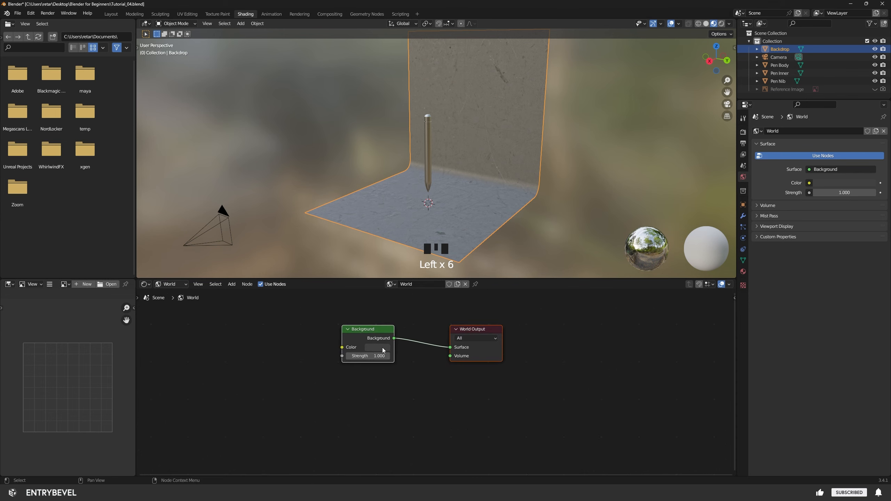
# - Check the camera view in rendered and material preview shading in the Layout workspace, and return to the world nodes in Shading
pyautogui.click(111, 14)
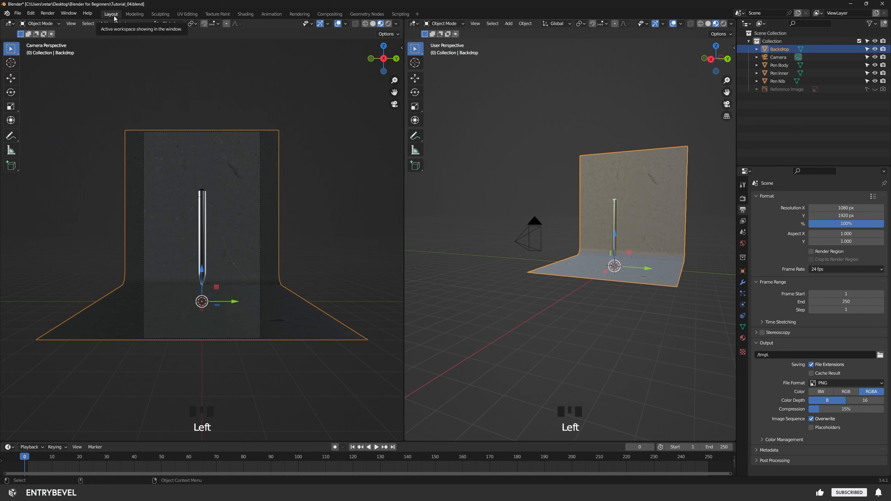
pyautogui.click(388, 24)
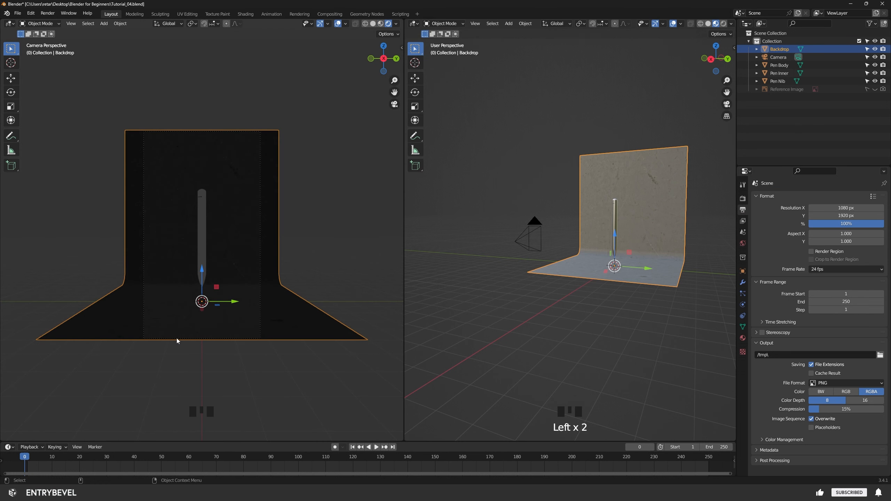
pyautogui.click(380, 24)
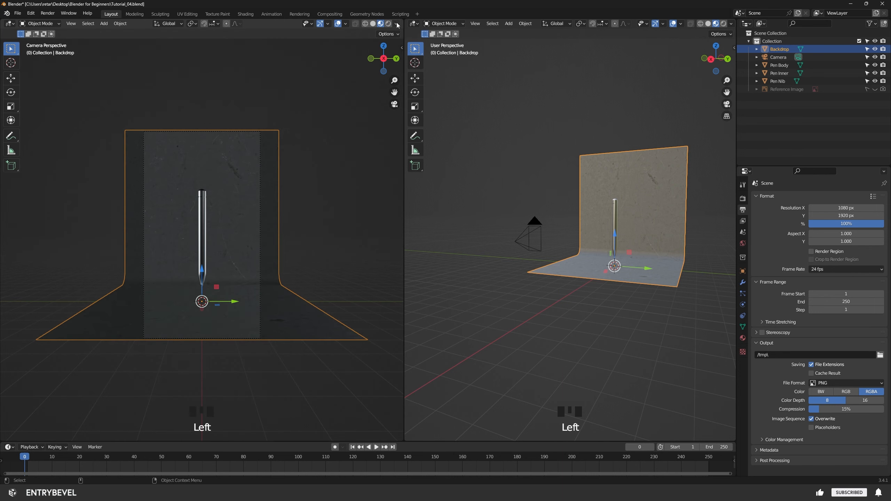
pyautogui.click(245, 13)
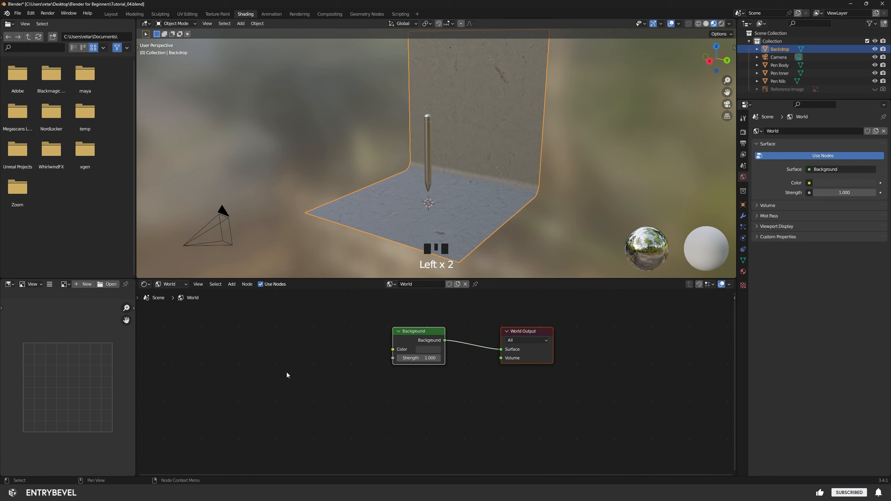
pyautogui.click(262, 370)
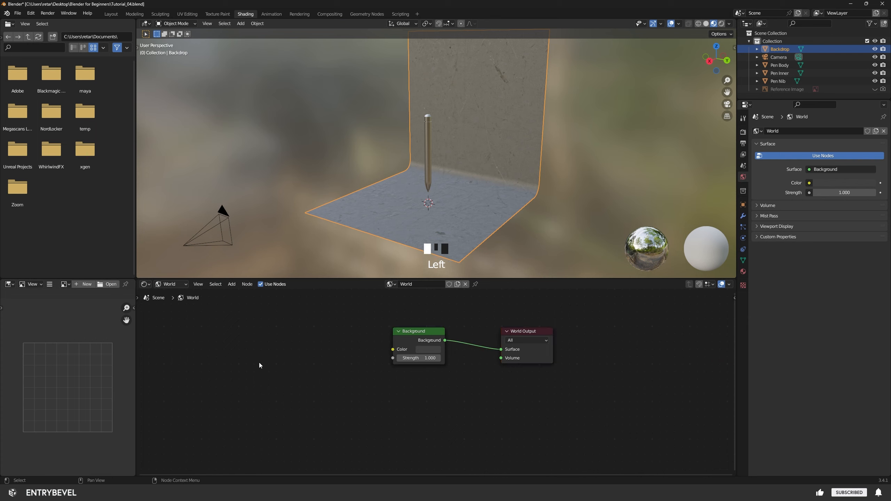
# - Add an Environment Texture node in front of the Background node in the world node tree
pyautogui.hotkey('shift', 'a')
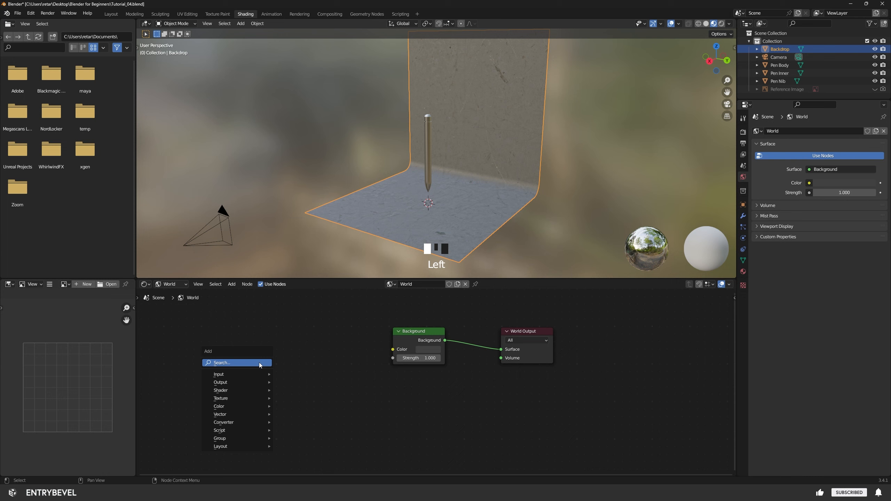
pyautogui.moveTo(256, 402)
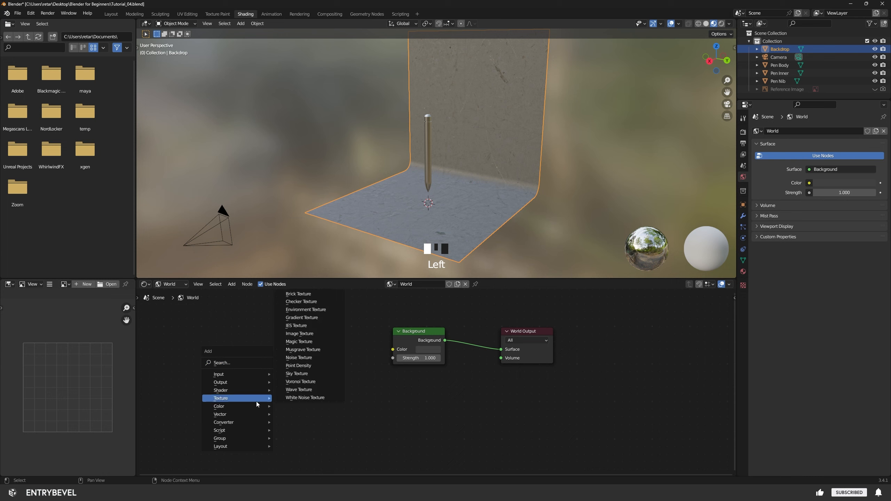
pyautogui.click(326, 310)
pyautogui.click(268, 326)
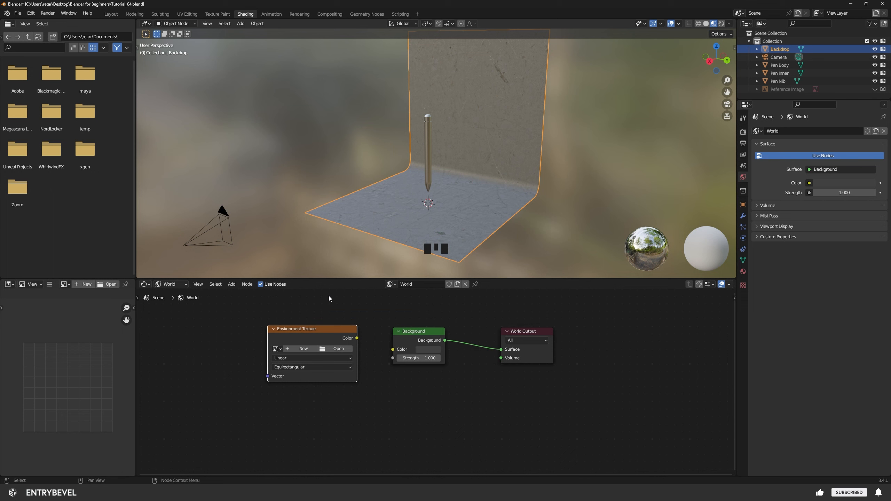
# - Browse for the texture's image in C:\Program Files\Blender Foundation\Blender 3.4\3.4\datafiles\studiolights\world
pyautogui.click(332, 348)
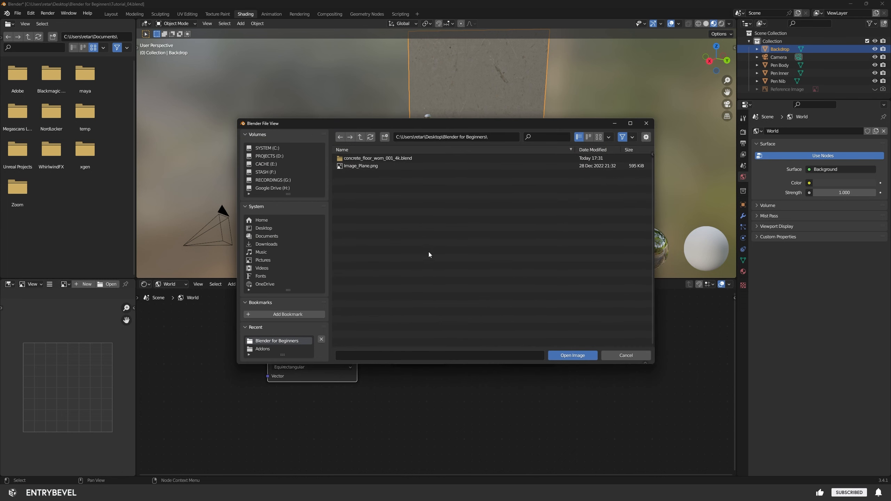
pyautogui.click(268, 148)
pyautogui.click(366, 218)
pyautogui.doubleClick(367, 218)
pyautogui.doubleClick(367, 212)
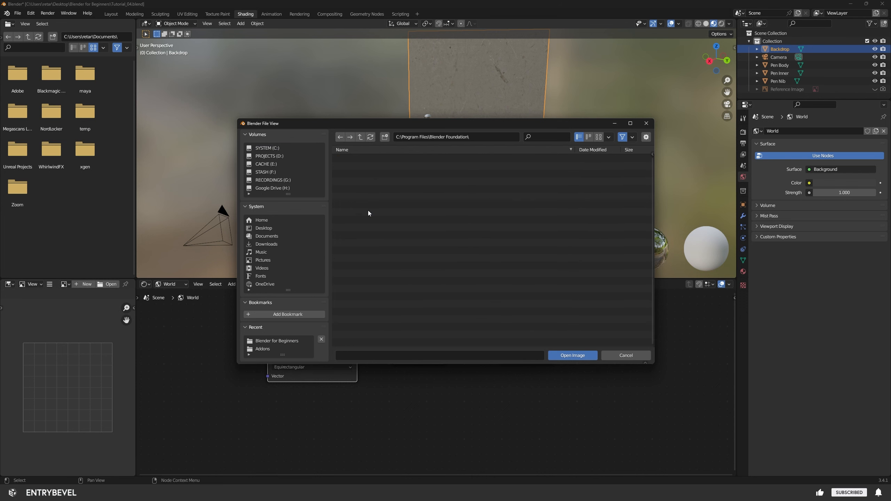
pyautogui.doubleClick(357, 172)
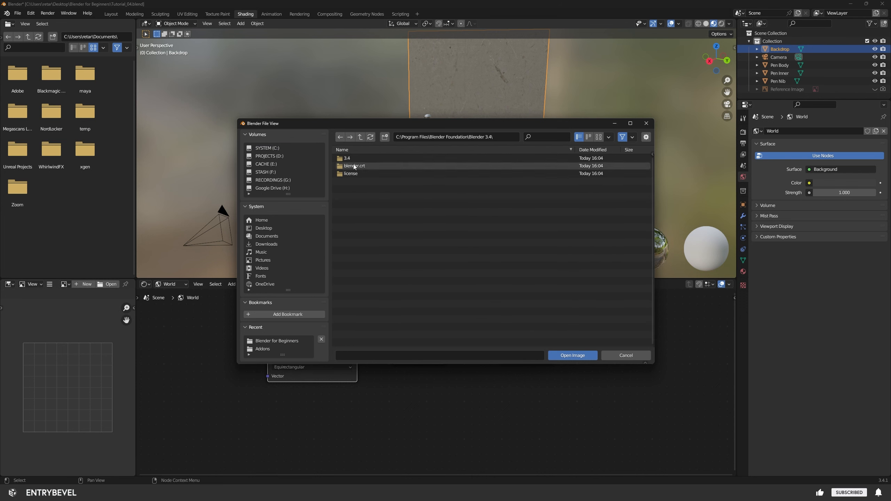
pyautogui.click(351, 159)
pyautogui.doubleClick(352, 159)
pyautogui.doubleClick(352, 160)
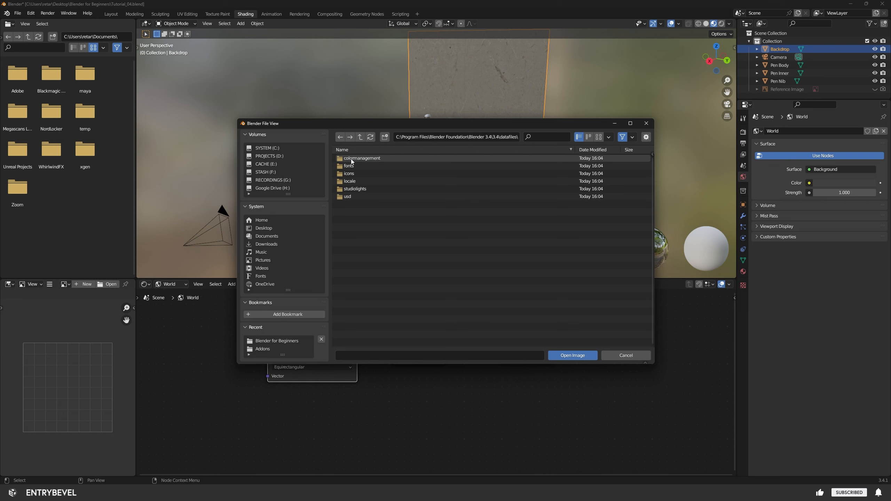
pyautogui.doubleClick(361, 188)
pyautogui.doubleClick(351, 174)
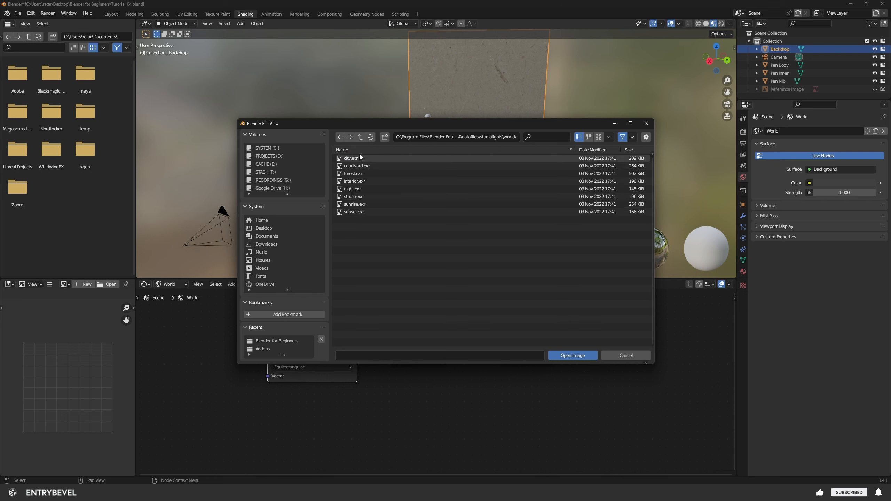
# - Load studio.exr into the Environment Texture and connect its Color output to the Background node's Color input
pyautogui.click(354, 198)
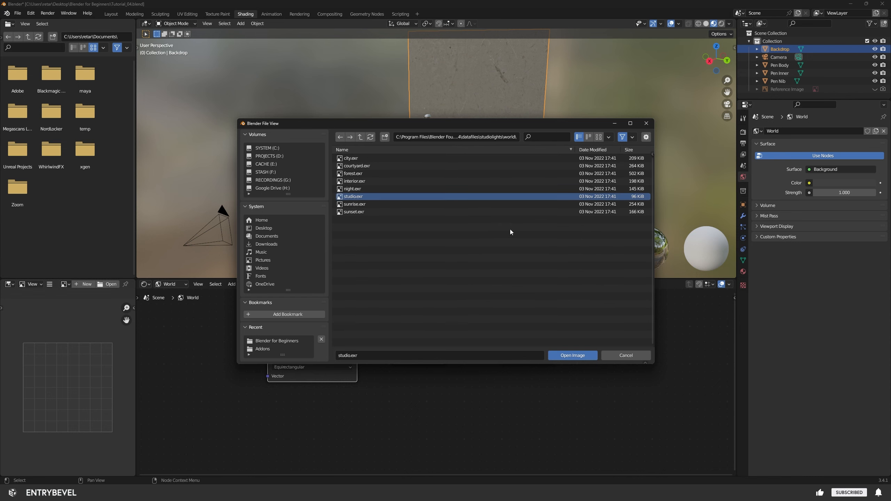
pyautogui.click(569, 355)
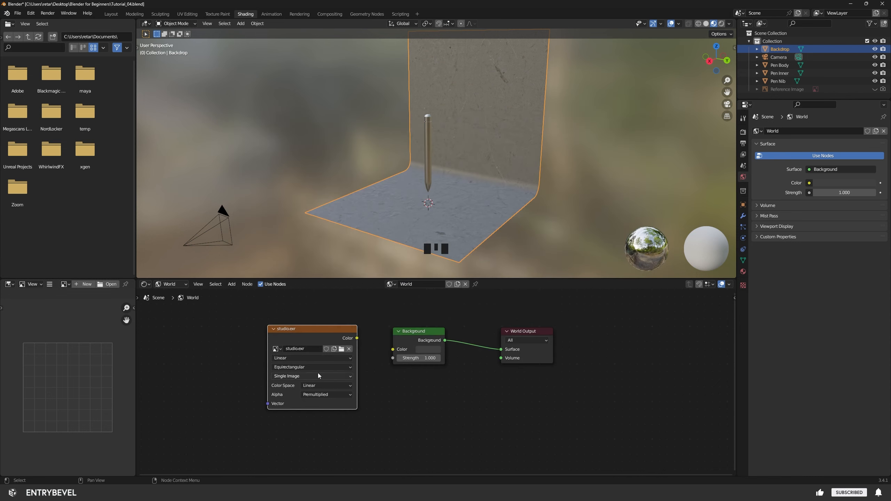
pyautogui.moveTo(355, 338); pyautogui.dragTo(392, 350)
pyautogui.click(506, 319)
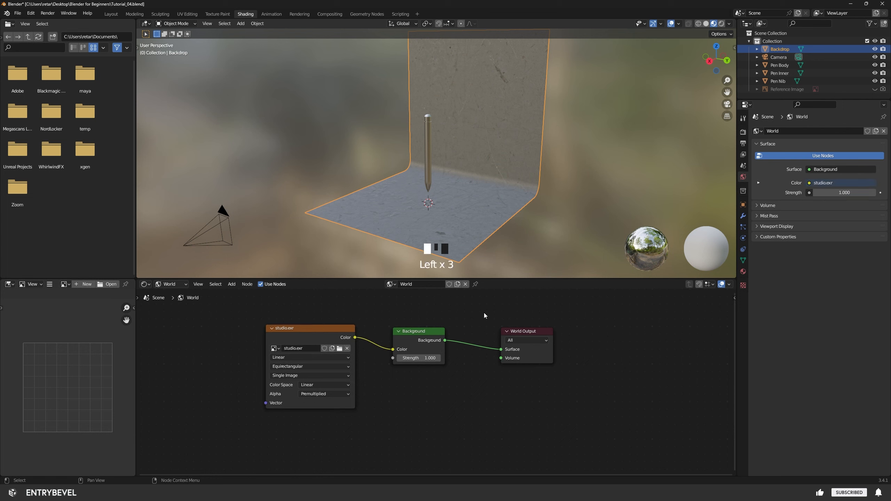
# - Render the camera view from the Layout workspace, inspect the pen up close, and close the render
pyautogui.click(112, 17)
pyautogui.click(471, 190)
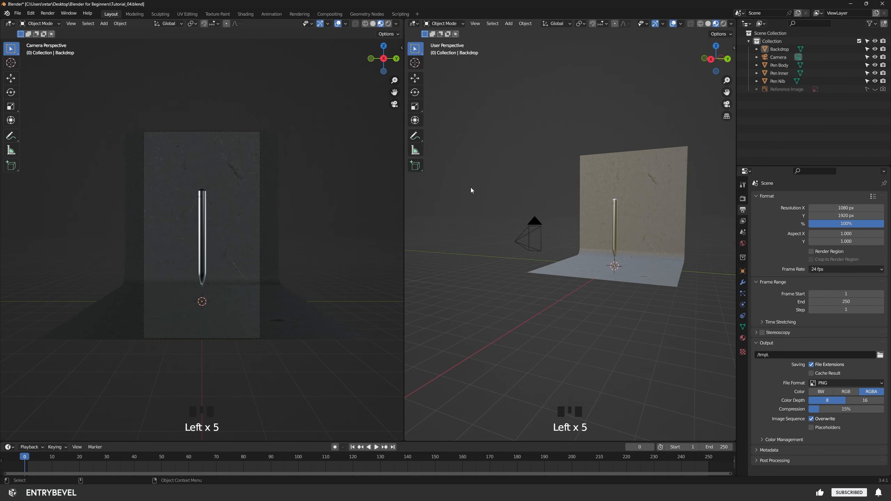
pyautogui.press('F12')
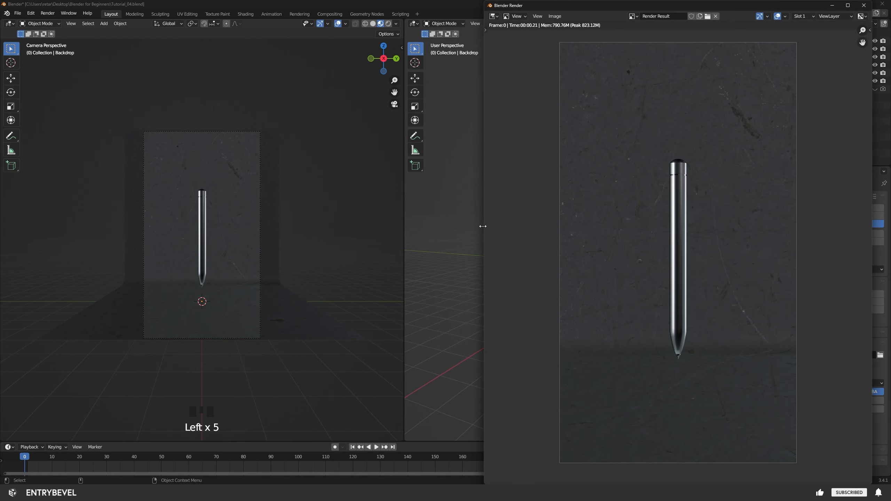
pyautogui.scroll(2, 686, 240)
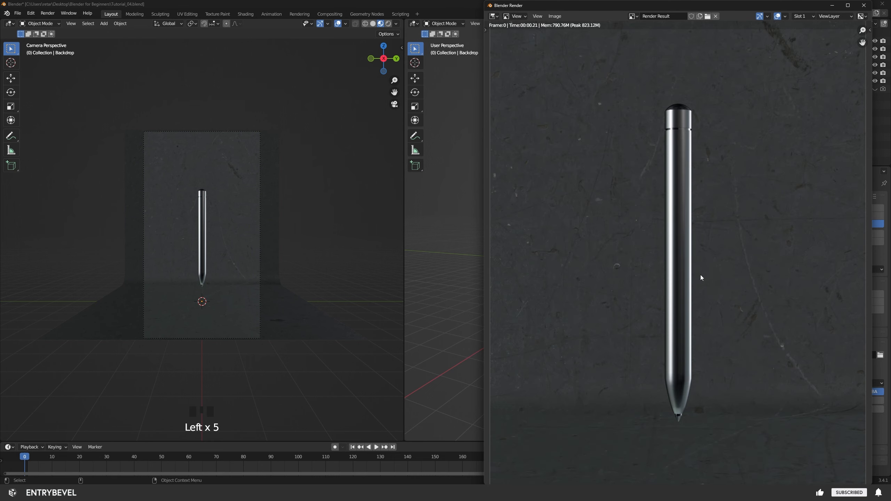
pyautogui.scroll(-2, 699, 276)
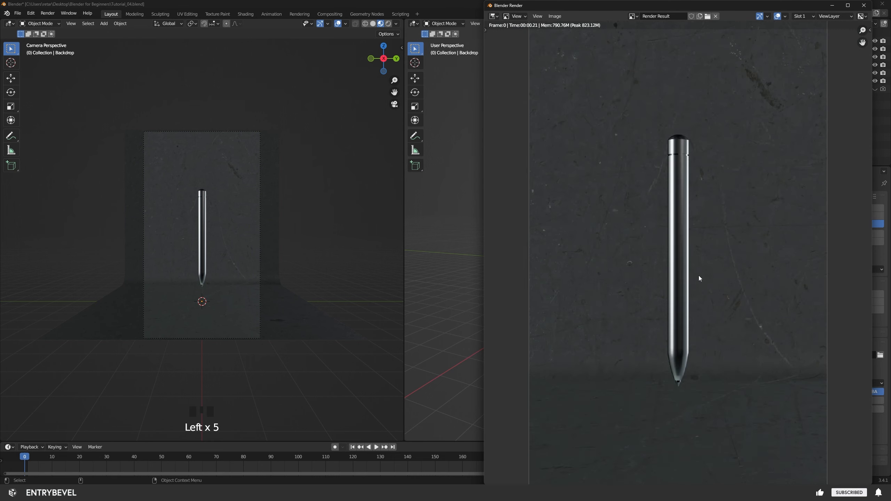
pyautogui.click(863, 5)
# - Set the output resolution to 720 by 1280 px and check it with a test render
pyautogui.click(878, 210)
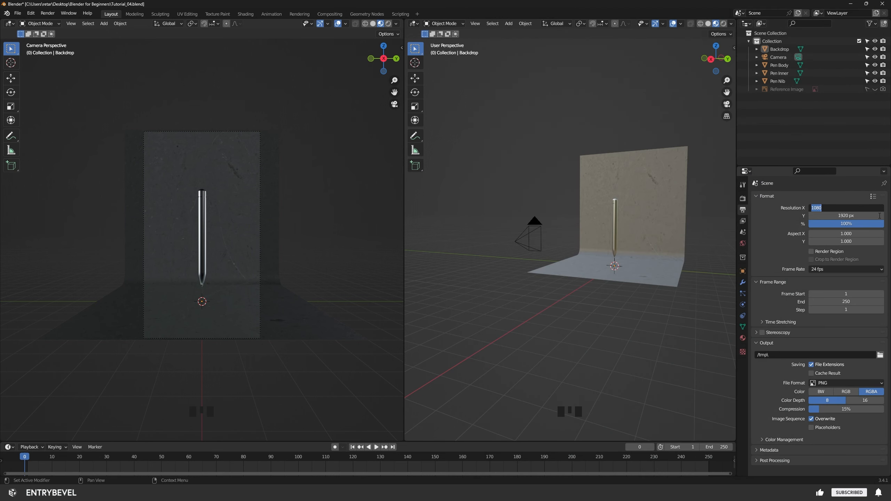
pyautogui.write('720')
pyautogui.press('Tab')
pyautogui.write('1')
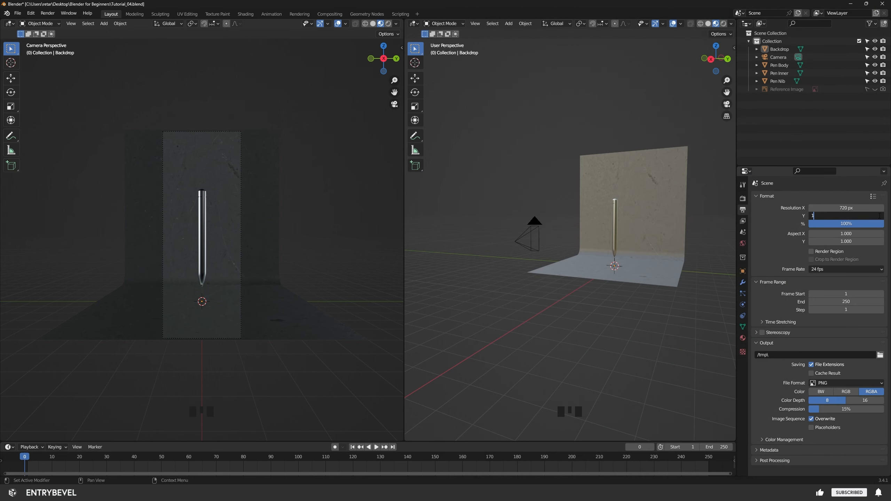
pyautogui.write('280')
pyautogui.press('Tab')
pyautogui.press('Return')
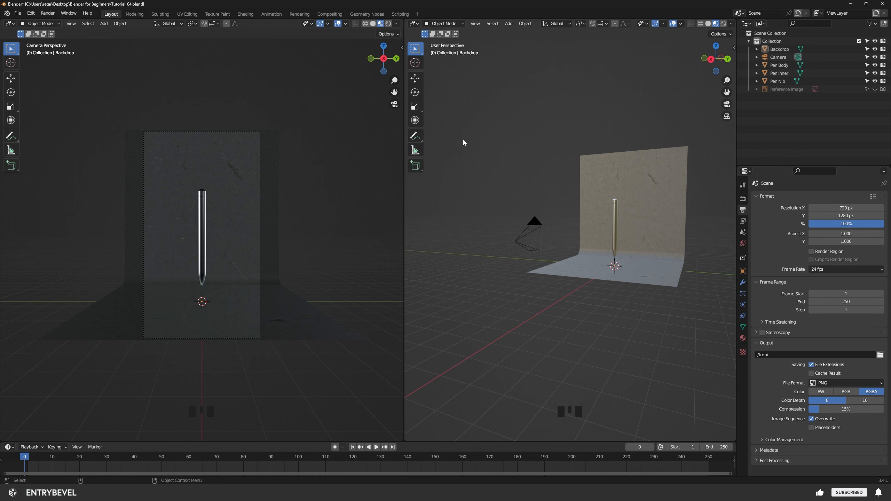
pyautogui.press('F12')
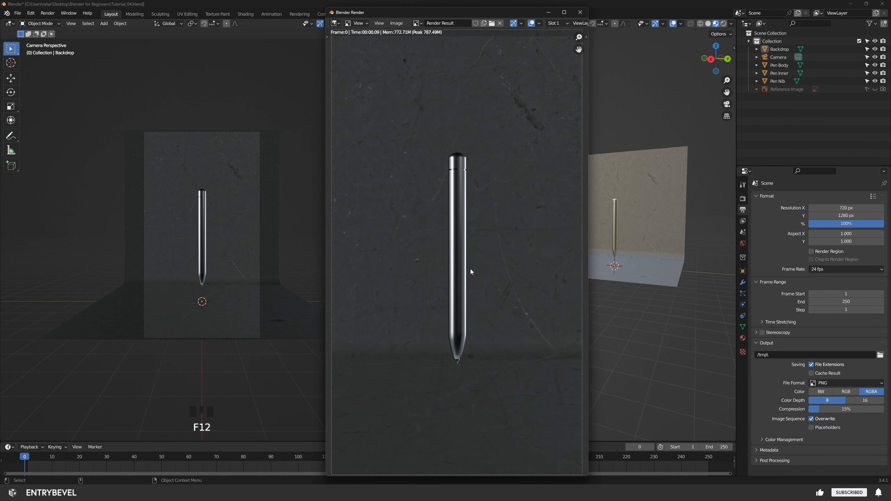
pyautogui.click(580, 11)
# - Enable Depth of Field on the camera and pick the Pen Body as its focus object
pyautogui.click(778, 58)
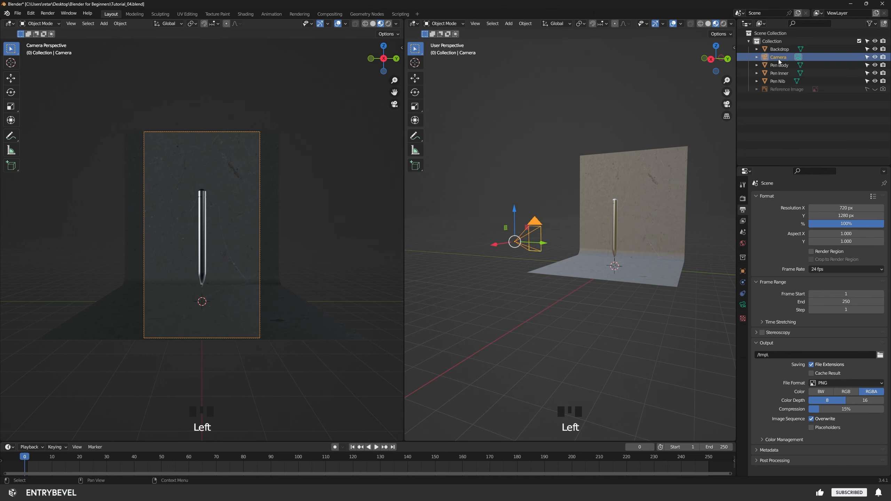
pyautogui.click(743, 302)
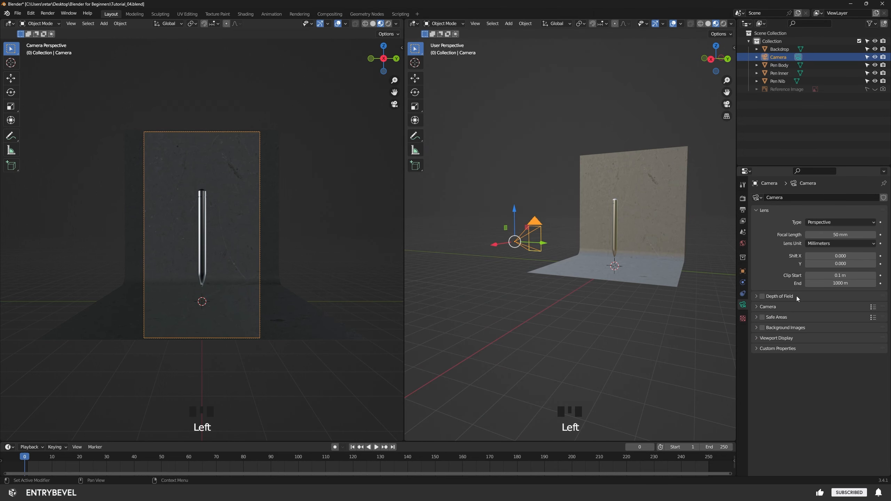
pyautogui.click(762, 296)
pyautogui.click(756, 296)
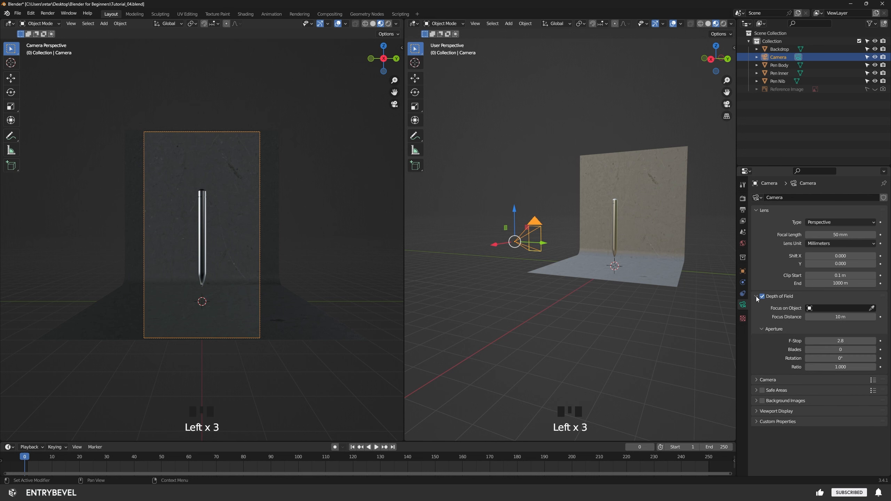
pyautogui.click(872, 308)
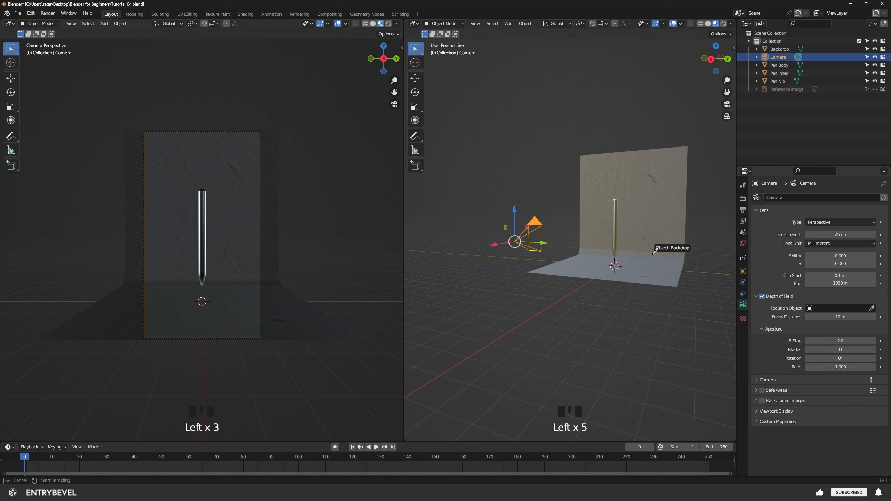
pyautogui.click(615, 227)
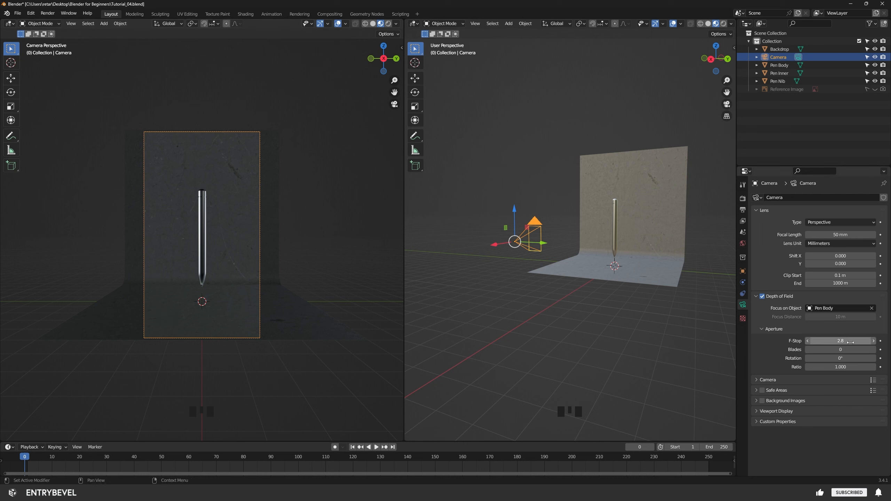
# - Compare the camera's background blur by trying F-Stop values of 0.1 and 2.8 in a closer camera view
pyautogui.moveTo(850, 342); pyautogui.dragTo(838, 342)
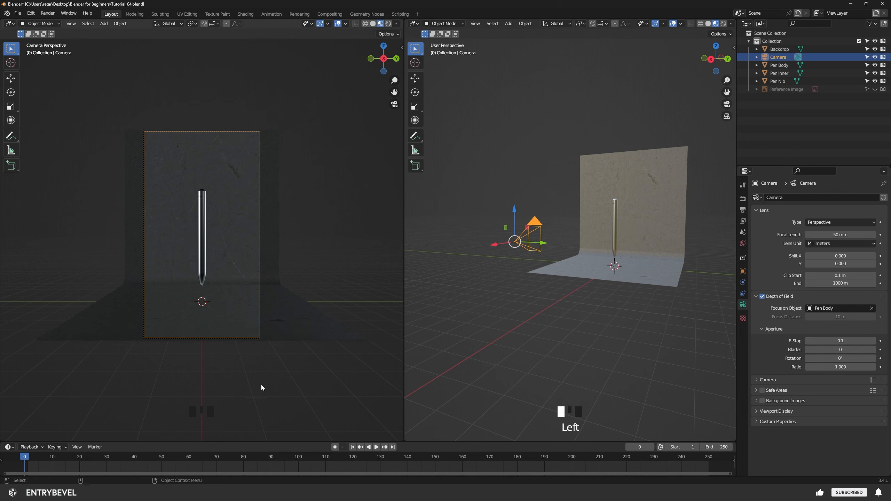
pyautogui.keyDown('alt'); pyautogui.moveTo(260, 384); pyautogui.dragTo(290, 397, button='right'); pyautogui.keyUp('alt')
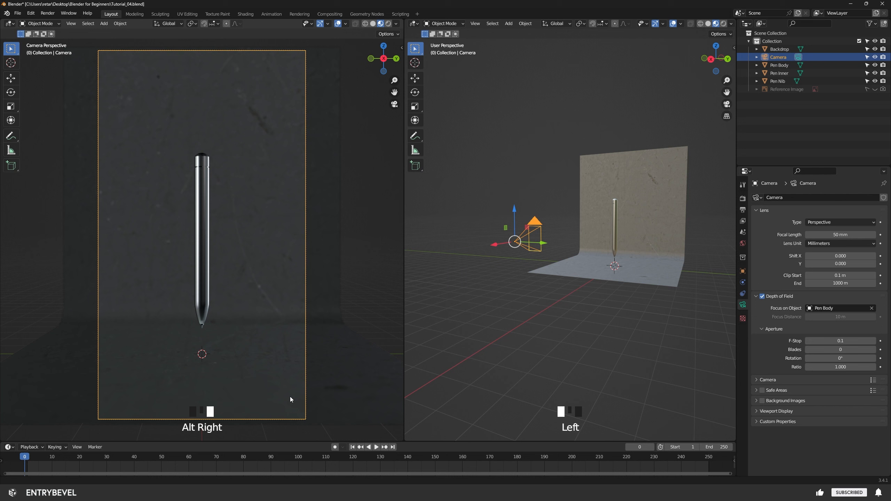
pyautogui.click(838, 341)
pyautogui.write('2.8')
pyautogui.press('Return')
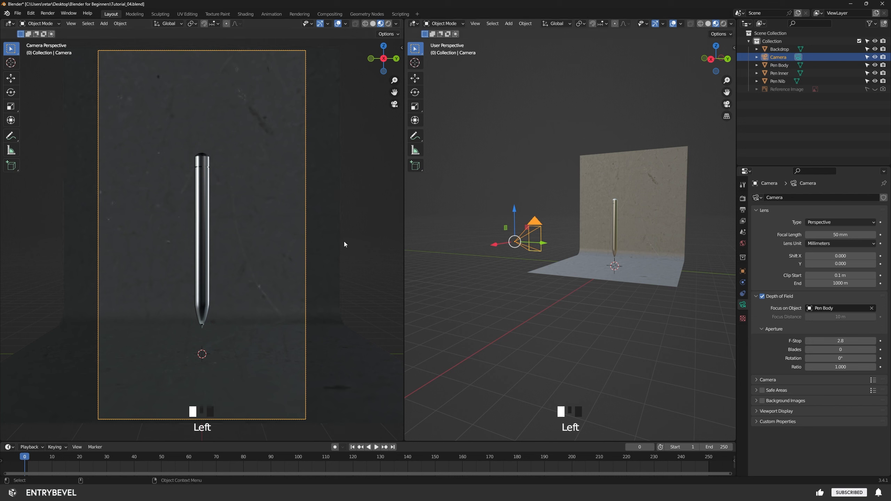
# - Set the camera's F-Stop to 0.1 and check the blurred backdrop in a test render
pyautogui.click(839, 340)
pyautogui.write('0.1')
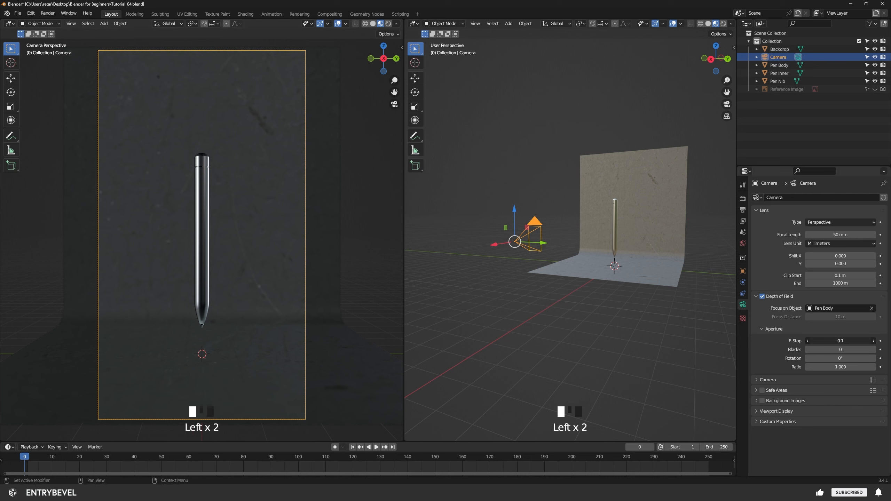
pyautogui.press('Return')
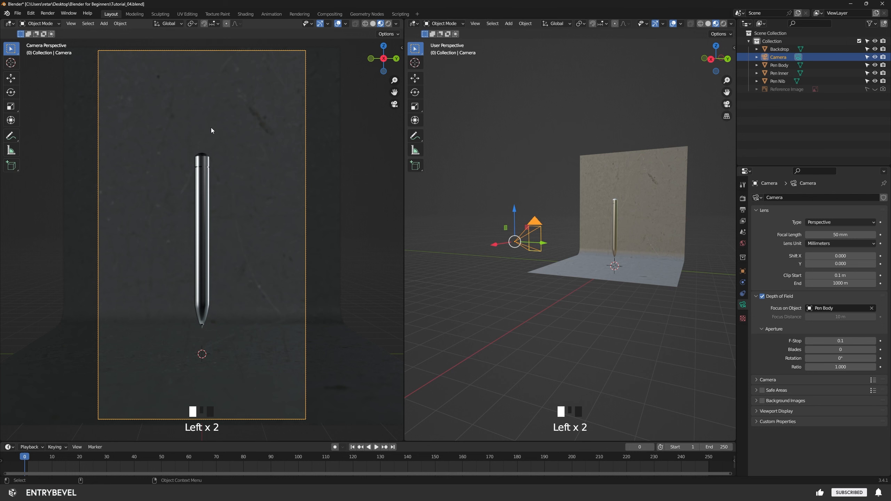
pyautogui.click(581, 319)
pyautogui.press('F12')
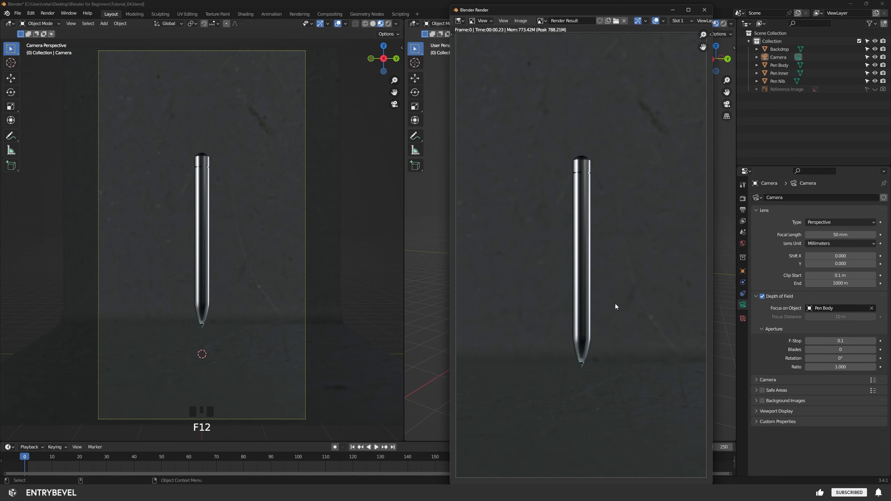
pyautogui.click(704, 10)
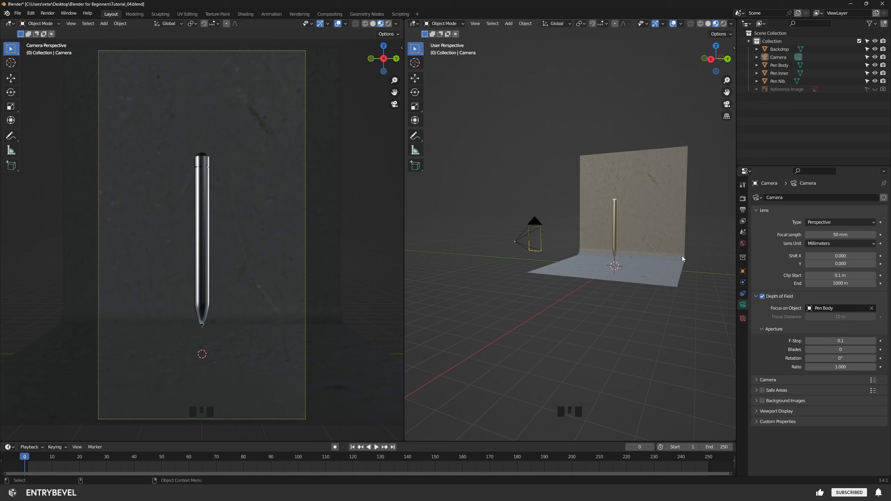
# - Enable Ambient Occlusion and Screen Space Reflections in the Eevee render settings, comparing the reflections off and on
pyautogui.click(743, 198)
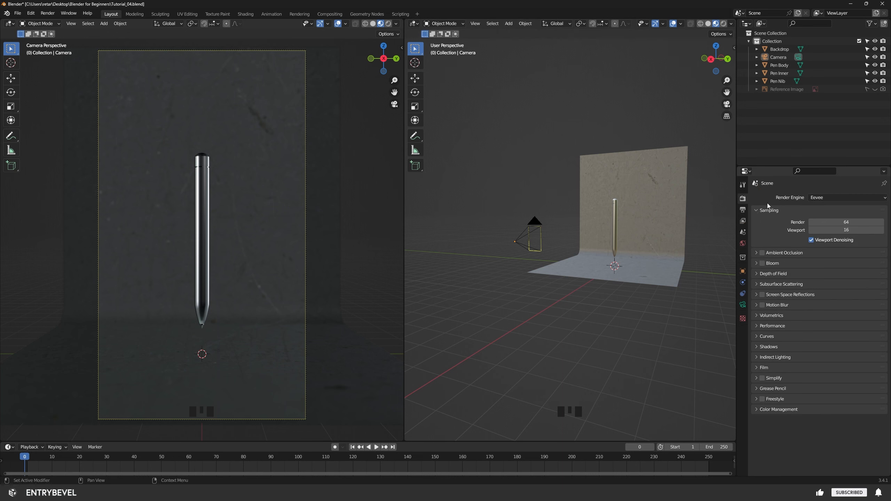
pyautogui.click(762, 253)
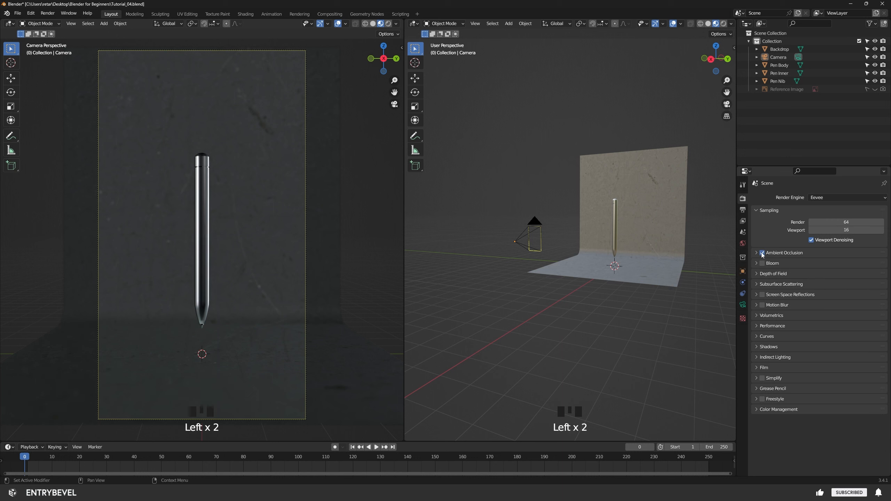
pyautogui.click(762, 295)
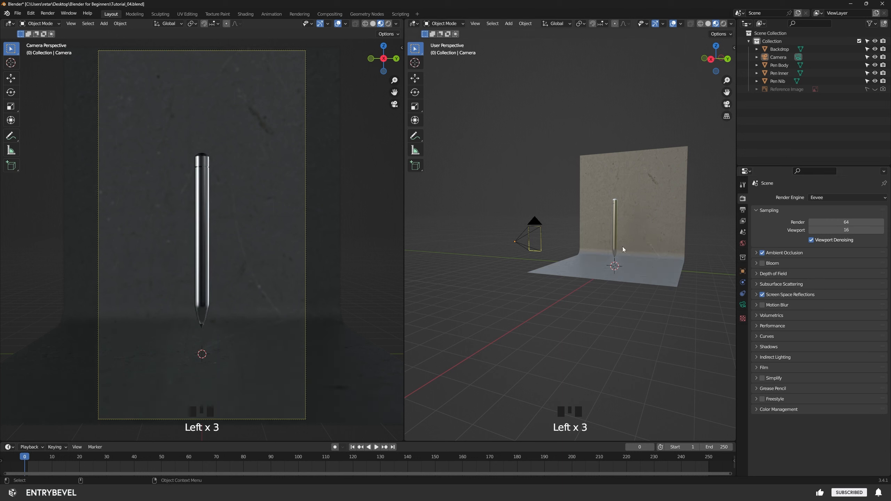
pyautogui.click(762, 295)
pyautogui.click(762, 296)
# - Set the User Perspective viewport's lighting to the dark studio HDRI and switch its shading to Solid
pyautogui.click(731, 23)
pyautogui.click(731, 23)
pyautogui.click(720, 94)
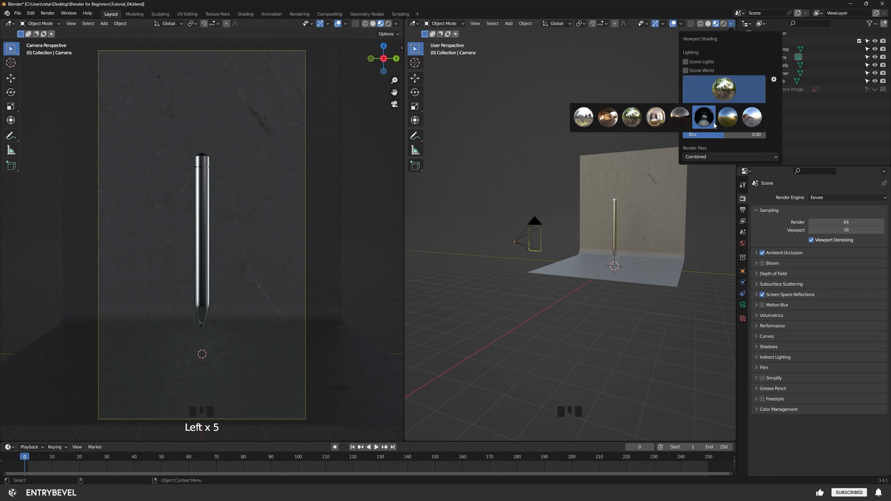
pyautogui.click(714, 125)
pyautogui.moveTo(624, 305)
pyautogui.keyDown('alt'); pyautogui.mouseDown(button='right')
pyautogui.moveTo(621, 336)
pyautogui.moveTo(624, 323)
pyautogui.mouseUp(button='right'); pyautogui.keyUp('alt')
pyautogui.keyDown('alt'); pyautogui.moveTo(623, 323); pyautogui.dragTo(613, 321, button='middle'); pyautogui.keyUp('alt')
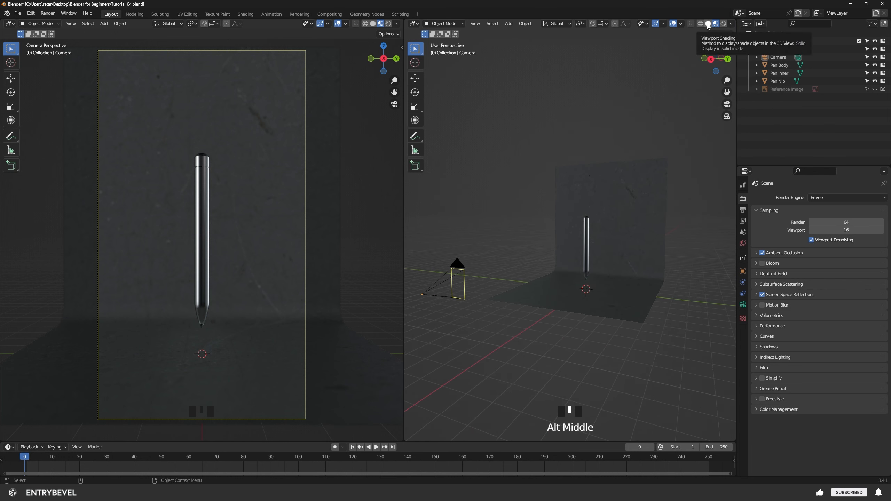
pyautogui.click(708, 24)
pyautogui.moveTo(688, 138); pyautogui.dragTo(515, 371)
pyautogui.click(275, 254)
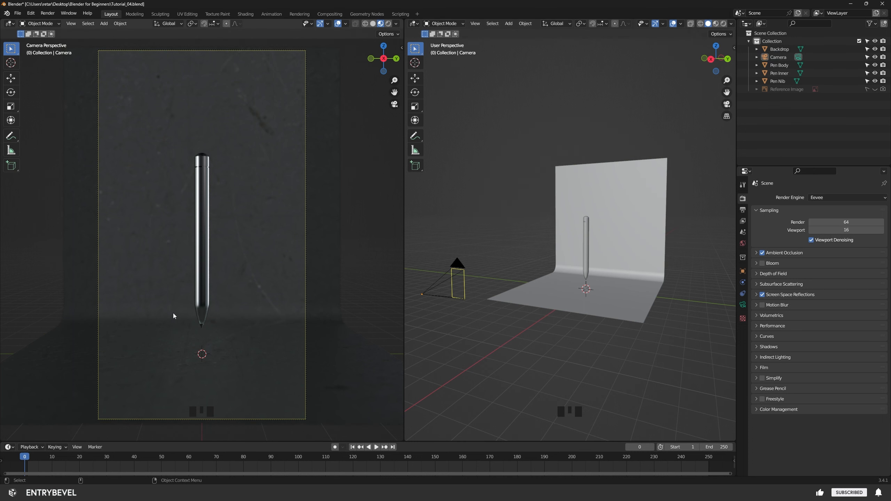
# - Compare the pen with Screen Space Reflections and Ambient Occlusion off and on, and check a test render with both enabled
pyautogui.click(762, 295)
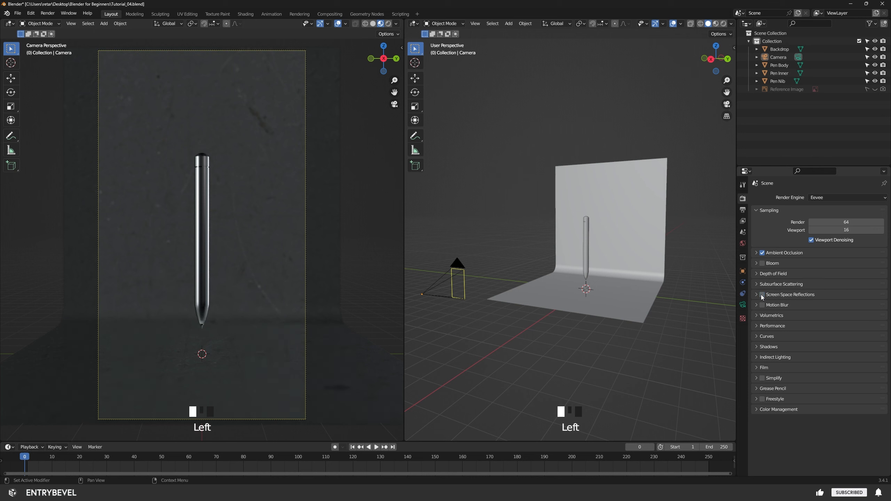
pyautogui.click(761, 295)
pyautogui.click(762, 296)
pyautogui.click(762, 296)
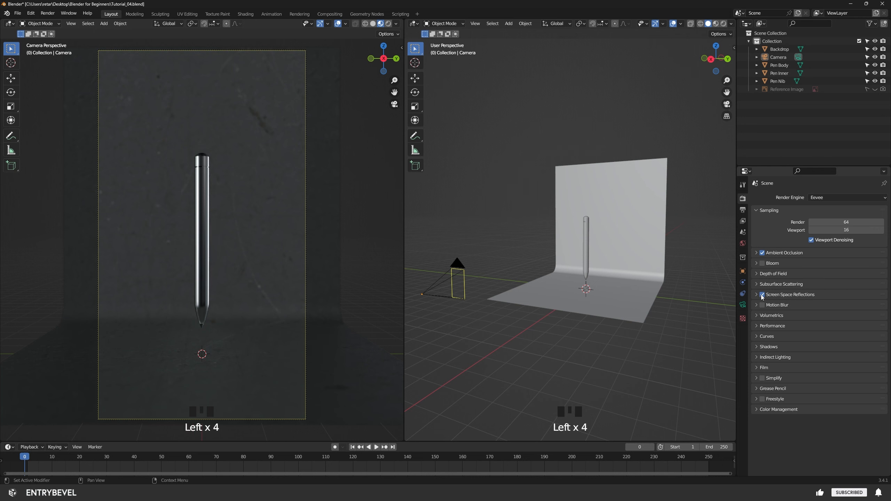
pyautogui.click(762, 252)
pyautogui.click(761, 253)
pyautogui.click(762, 253)
pyautogui.click(761, 253)
pyautogui.press('F12')
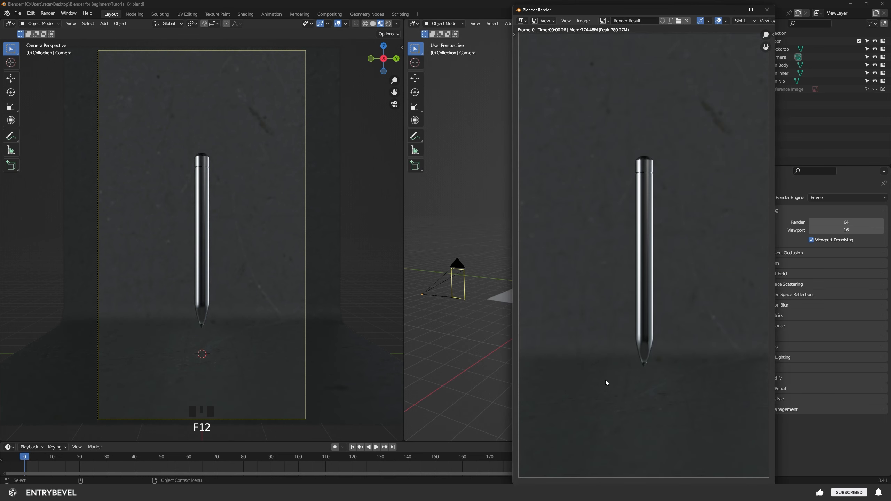
pyautogui.press('Escape')
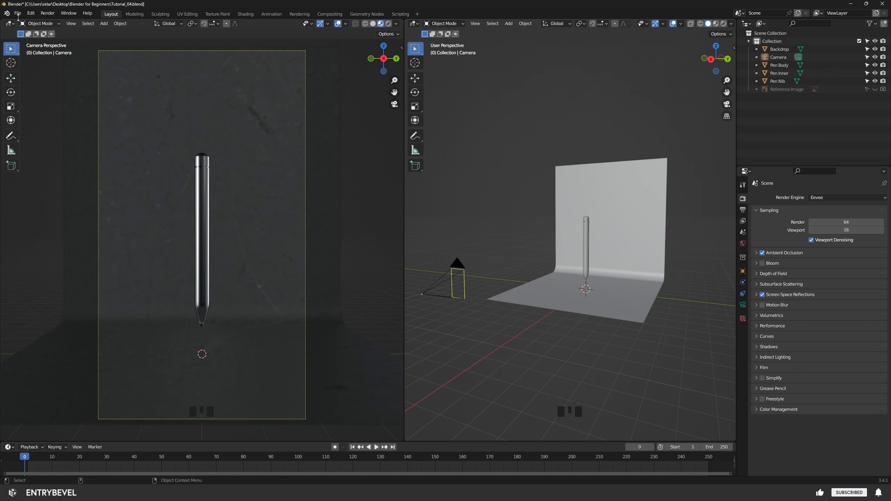
# - Save the scene as a new version named Tutorial_05.blend
pyautogui.click(18, 13)
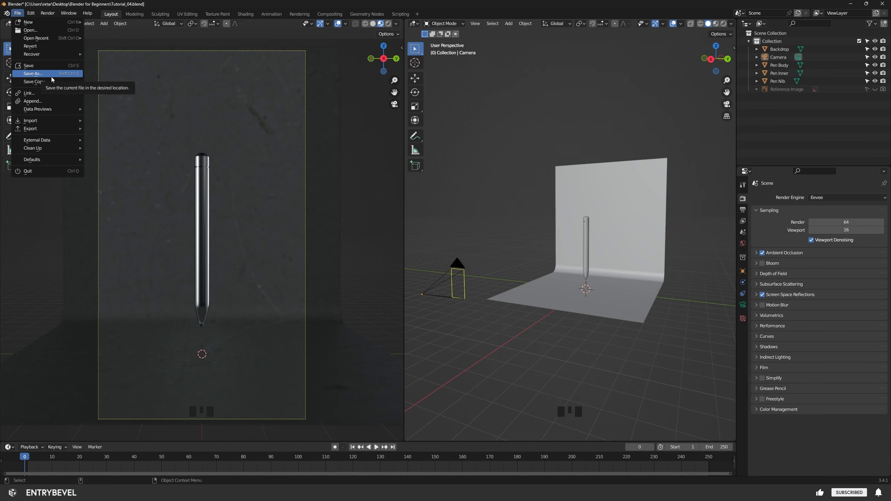
pyautogui.click(33, 74)
pyautogui.click(538, 355)
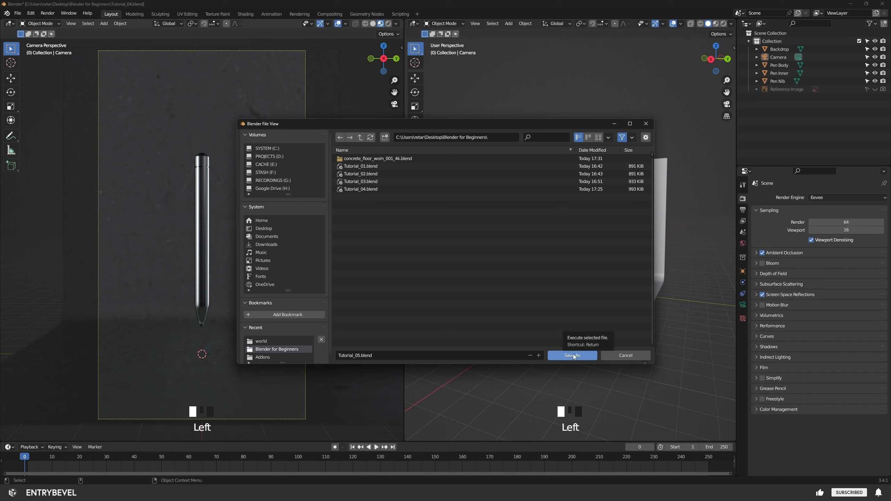
pyautogui.click(572, 356)
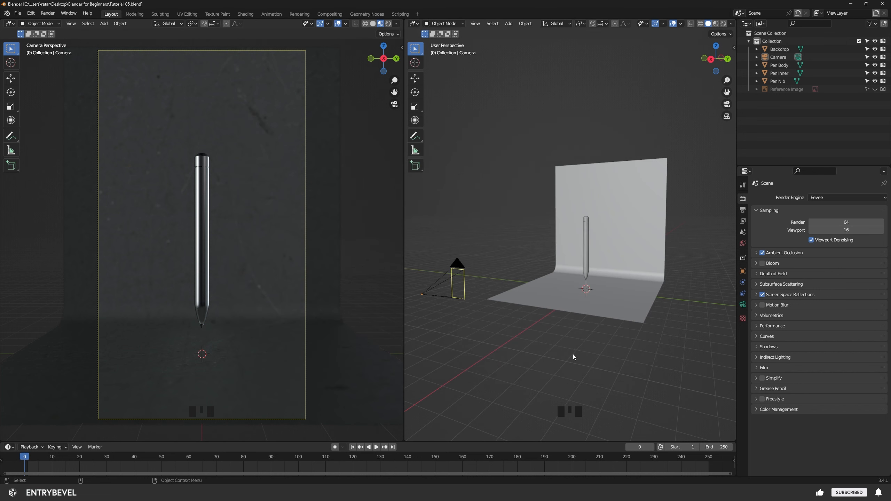
pyautogui.keyDown('alt'); pyautogui.moveTo(572, 353); pyautogui.dragTo(535, 361, button='middle'); pyautogui.keyUp('alt')
pyautogui.keyDown('alt'); pyautogui.moveTo(534, 360); pyautogui.dragTo(558, 360); pyautogui.keyUp('alt')
pyautogui.keyDown('alt'); pyautogui.moveTo(557, 360); pyautogui.dragTo(552, 375, button='middle'); pyautogui.keyUp('alt')
pyautogui.keyDown('alt'); pyautogui.moveTo(553, 376); pyautogui.dragTo(563, 356); pyautogui.keyUp('alt')
pyautogui.hotkey('shift', 'a')
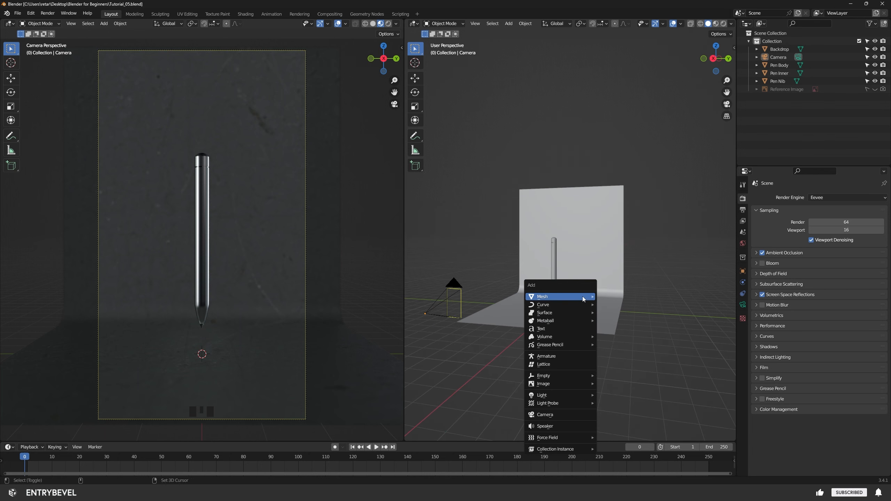
pyautogui.moveTo(581, 297)
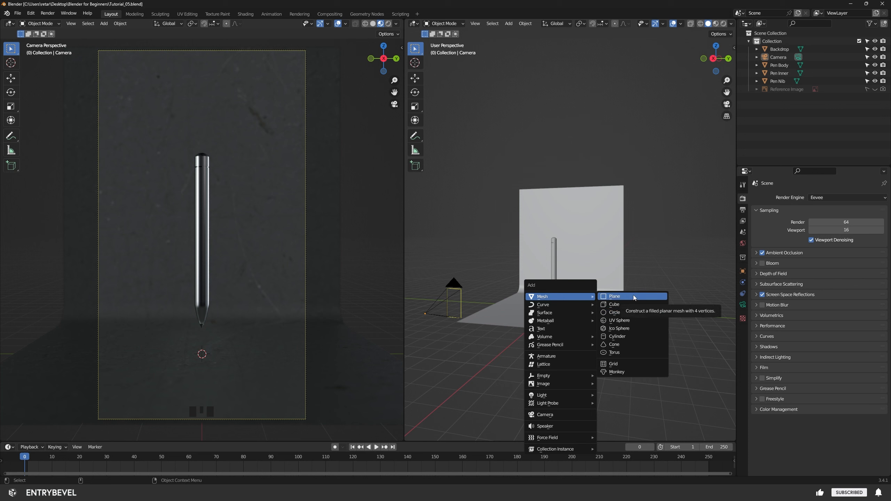
pyautogui.keyDown('alt'); pyautogui.click(657, 247); pyautogui.keyUp('alt')
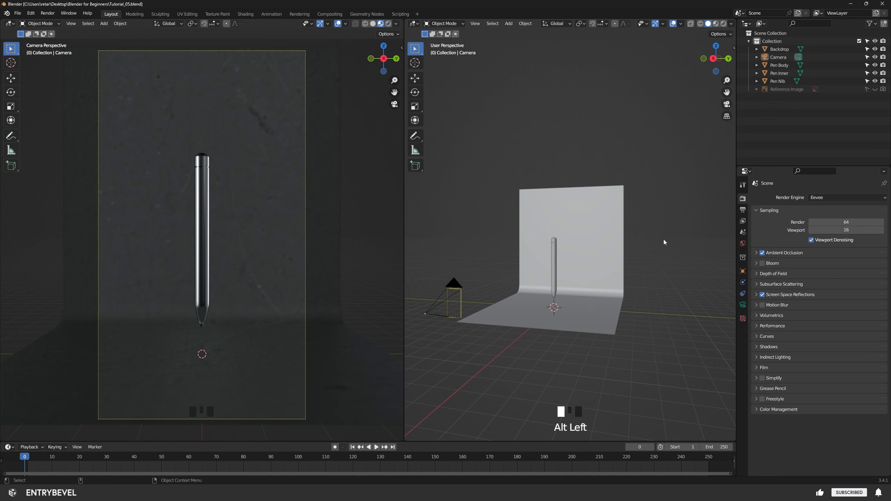
# - Find the add-on "Add Mesh: Extra Objects" by searching for "extra" in the preferences and enable it
pyautogui.click(31, 13)
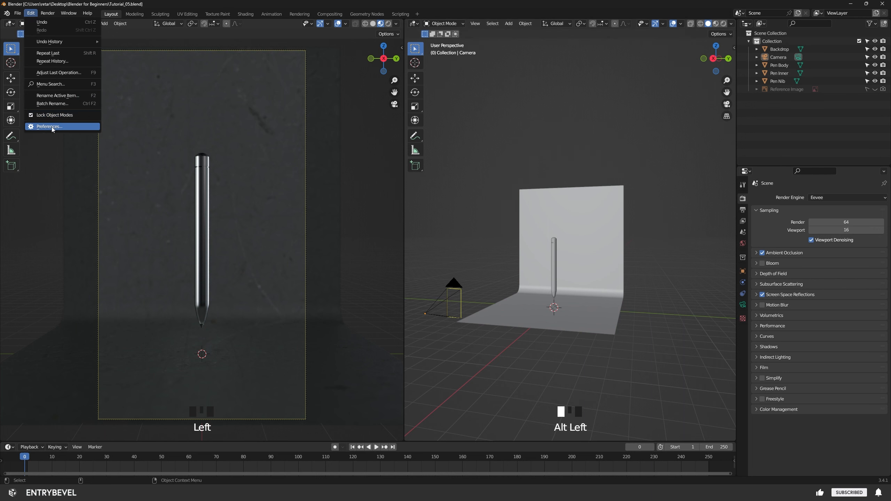
pyautogui.click(53, 123)
pyautogui.moveTo(183, 21); pyautogui.dragTo(493, 81)
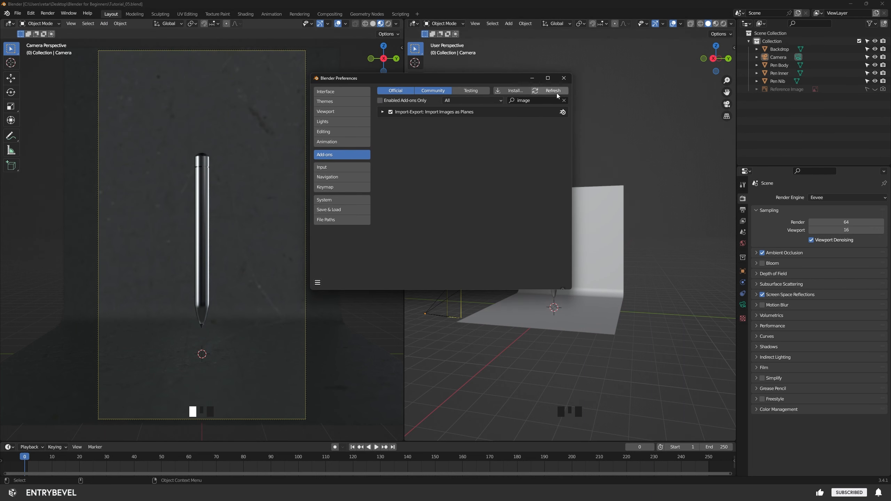
pyautogui.click(563, 100)
pyautogui.click(542, 101)
pyautogui.write('ext')
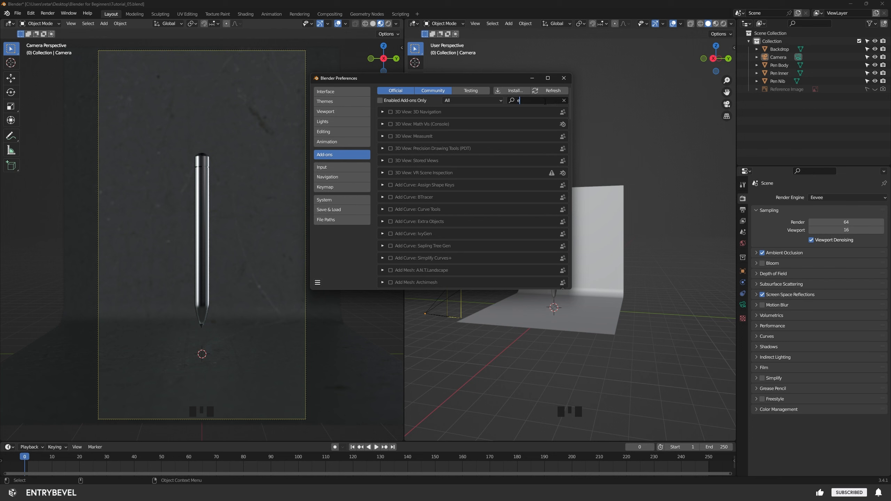
pyautogui.write('ra')
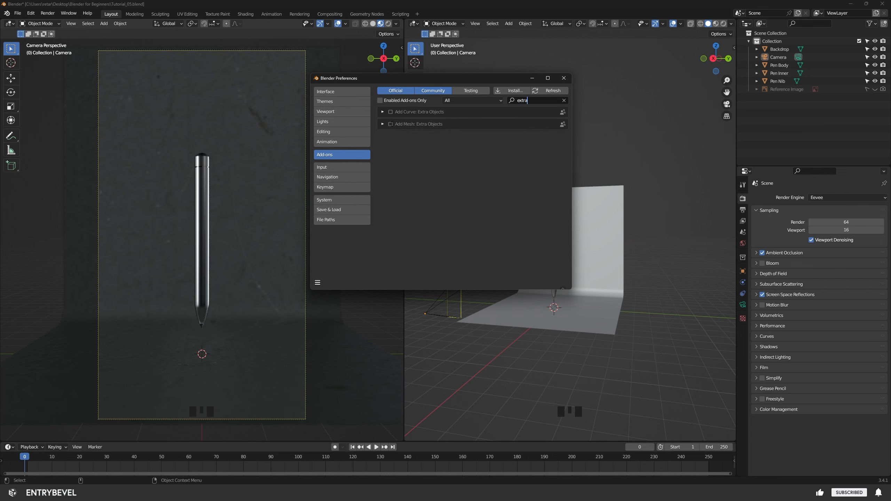
pyautogui.click(391, 124)
pyautogui.click(564, 78)
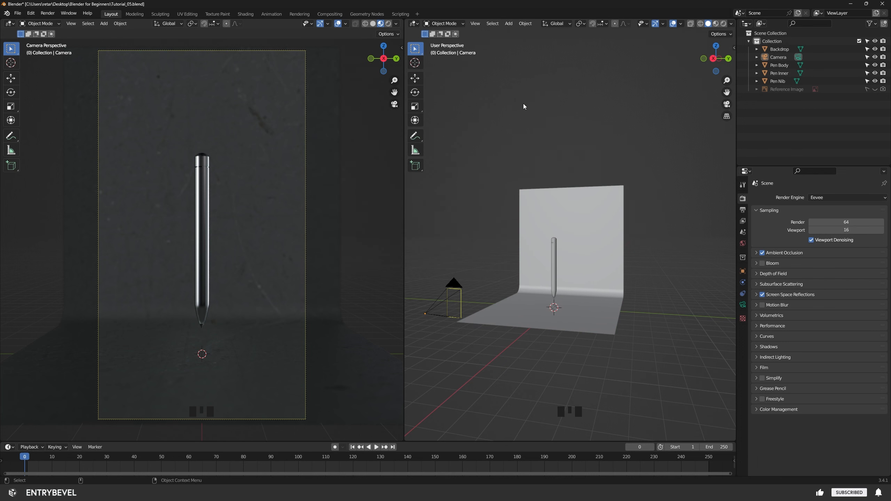
# - Add a Monkey mesh at the world origin
pyautogui.press('shift')
pyautogui.hotkey('shift', 'a')
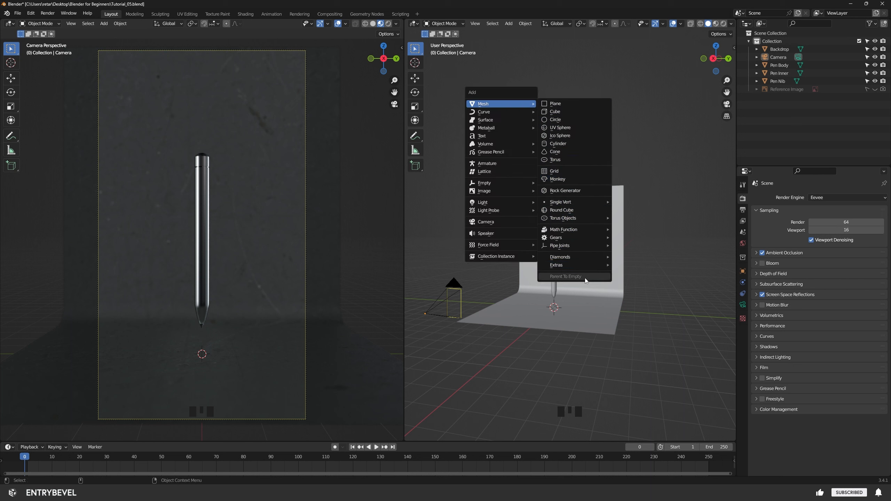
pyautogui.click(558, 179)
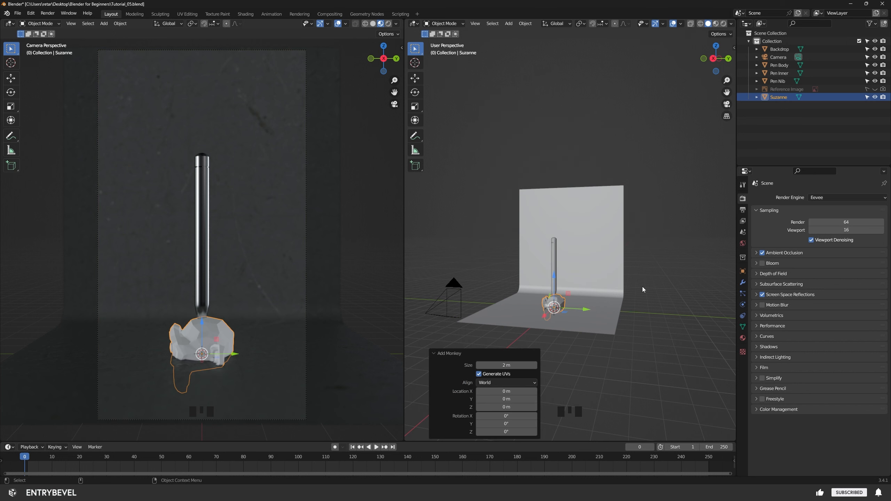
pyautogui.press('r')
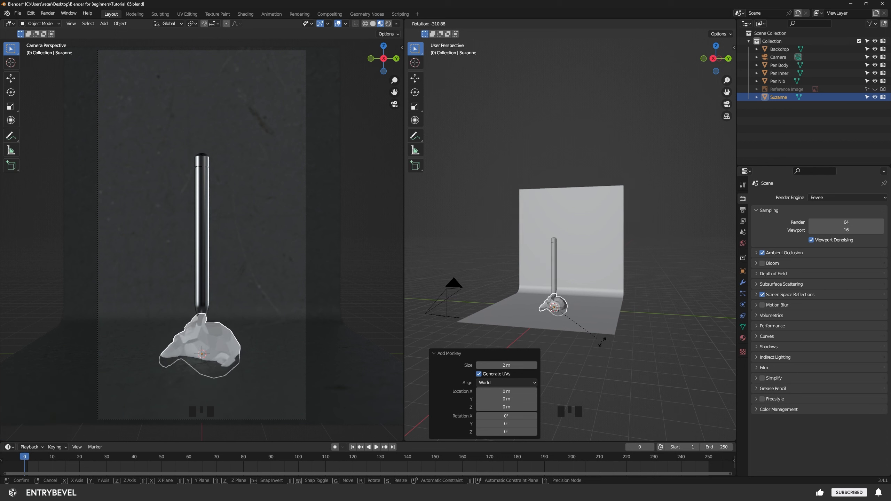
pyautogui.click(631, 197)
# - Turn on the Rotate object gizmo in the User Perspective viewport and rotate the monkey to face the camera
pyautogui.click(663, 24)
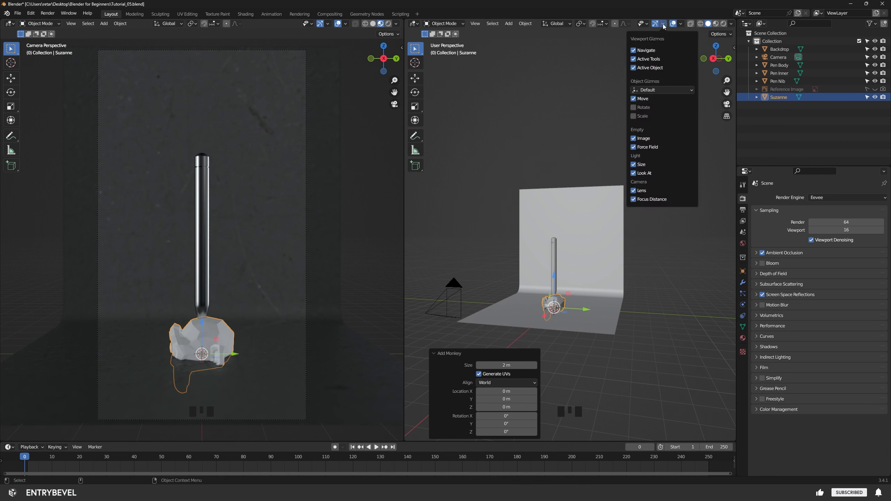
pyautogui.click(633, 108)
pyautogui.moveTo(561, 314); pyautogui.dragTo(565, 320)
pyautogui.moveTo(539, 321); pyautogui.dragTo(552, 307)
# - Move the monkey about -2.83 m along Y and 8.43 m up along Z, and tilt it downward by about 22 degrees
pyautogui.moveTo(609, 300); pyautogui.dragTo(579, 298)
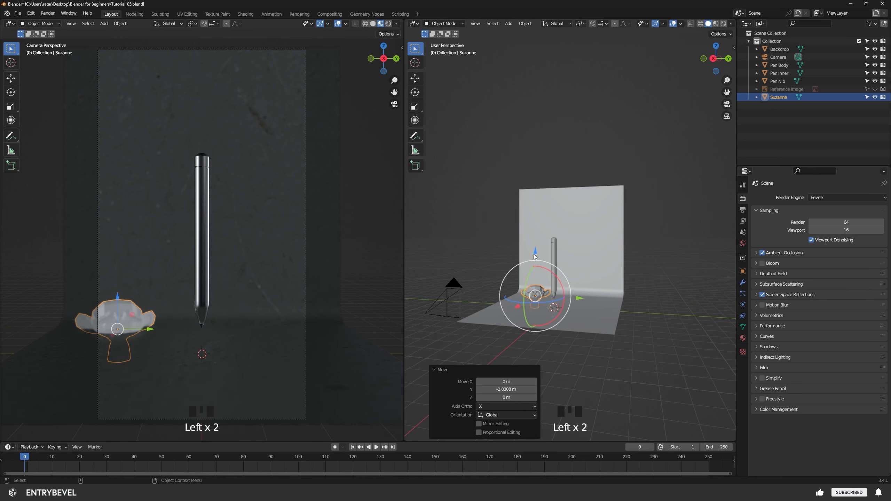
pyautogui.moveTo(539, 250); pyautogui.dragTo(551, 159)
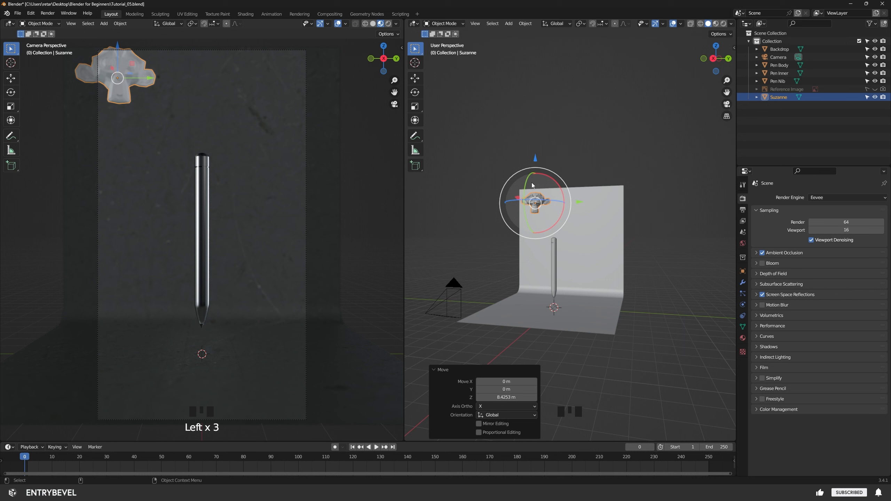
pyautogui.moveTo(535, 186); pyautogui.dragTo(540, 195)
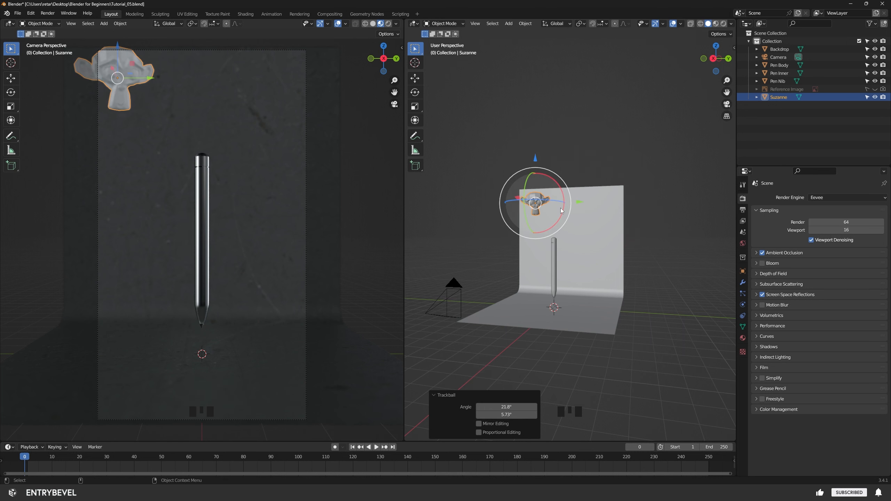
# - Scale the monkey up about 1.45 times and fine-tune its placement with a -0.13 m shift along Y and a slight tilt
pyautogui.press('s')
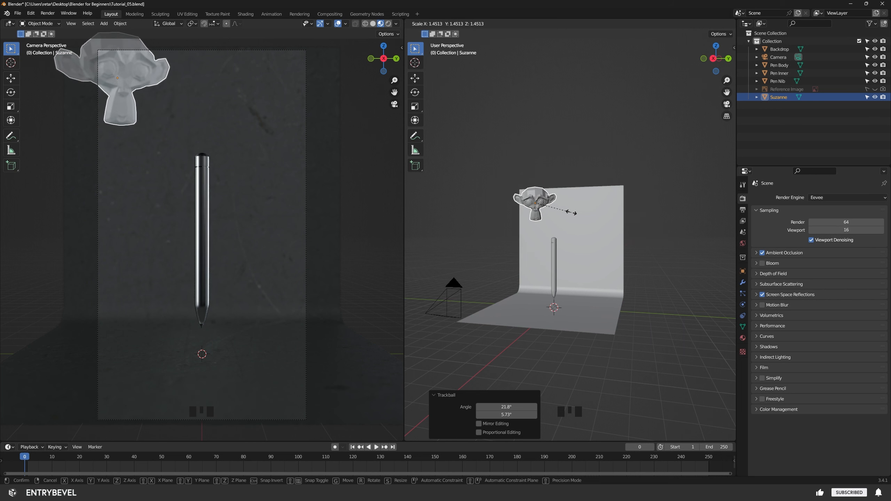
pyautogui.click(571, 213)
pyautogui.moveTo(576, 202); pyautogui.dragTo(567, 203)
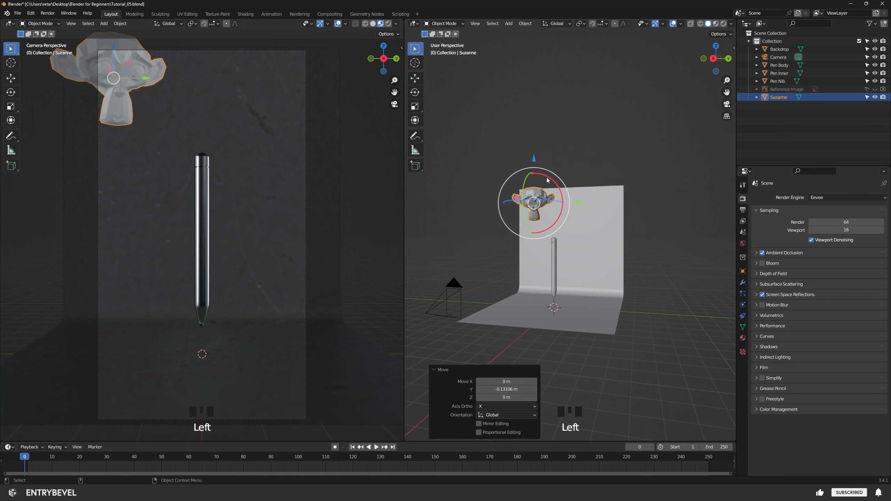
pyautogui.moveTo(512, 193); pyautogui.dragTo(652, 239)
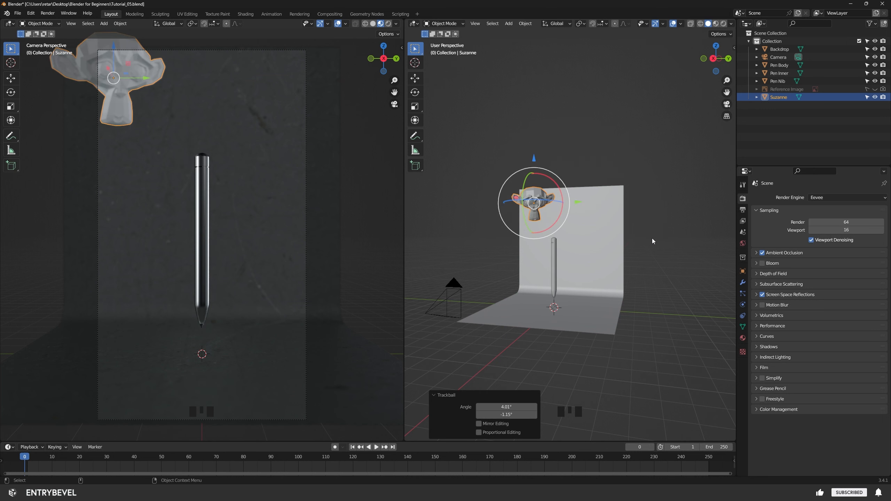
pyautogui.click(652, 238)
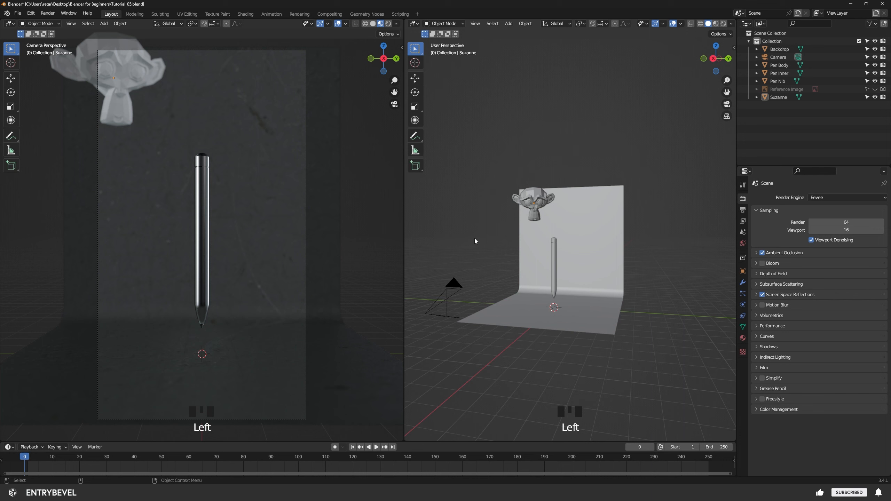
# - Add a Brilliant Diamond mesh at the world origin
pyautogui.hotkey('shift', 'a')
pyautogui.moveTo(474, 238)
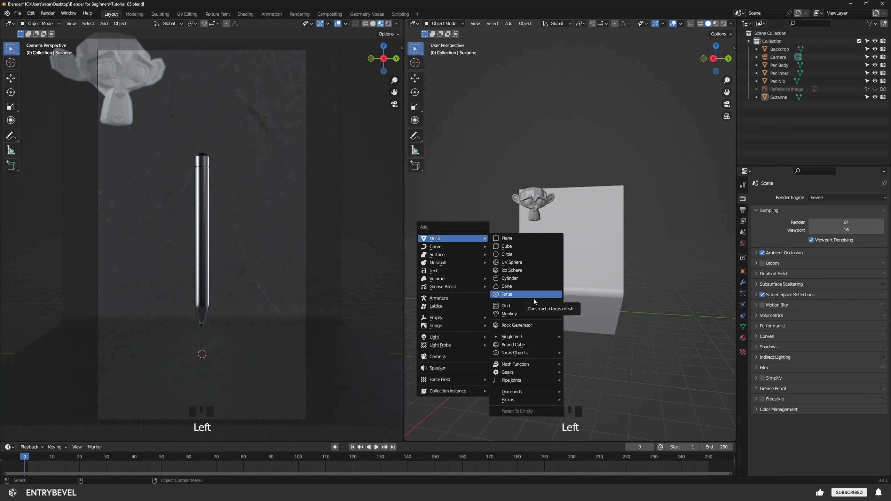
pyautogui.moveTo(534, 390)
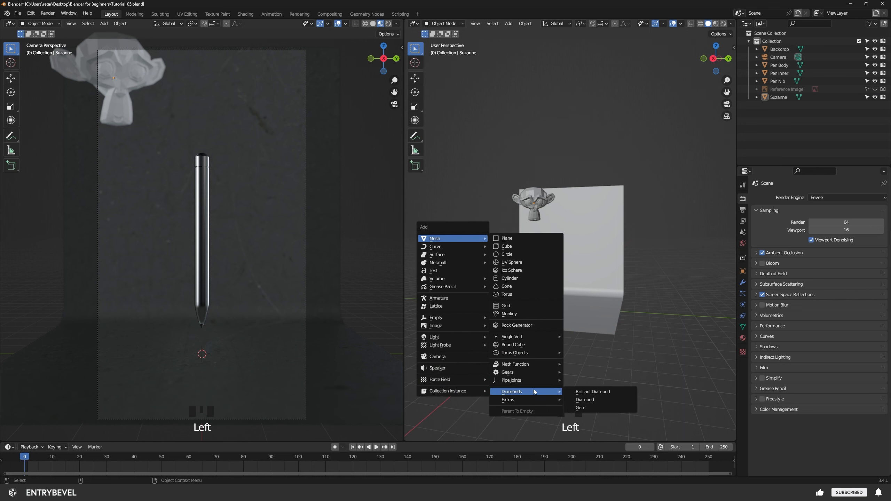
pyautogui.click(591, 390)
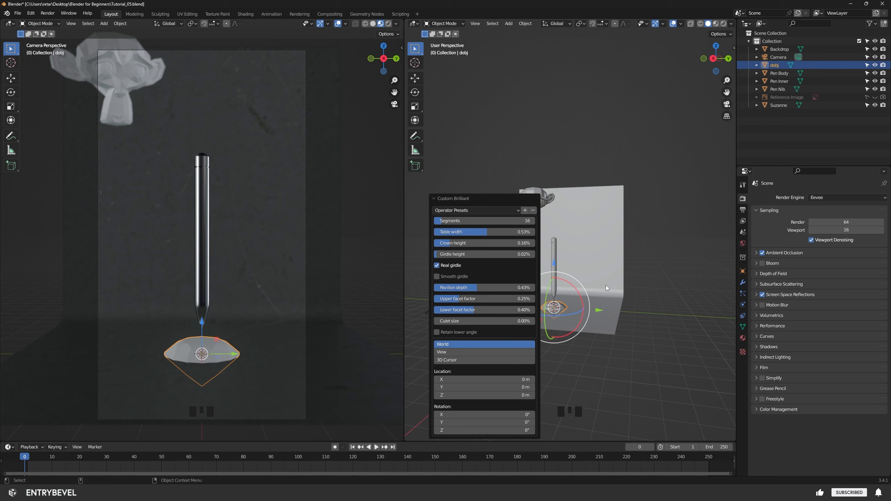
# - Move the diamond beside and behind the pen, about -3.5 m along X, and raise it about 6.4 m along Z
pyautogui.moveTo(598, 312); pyautogui.dragTo(623, 312)
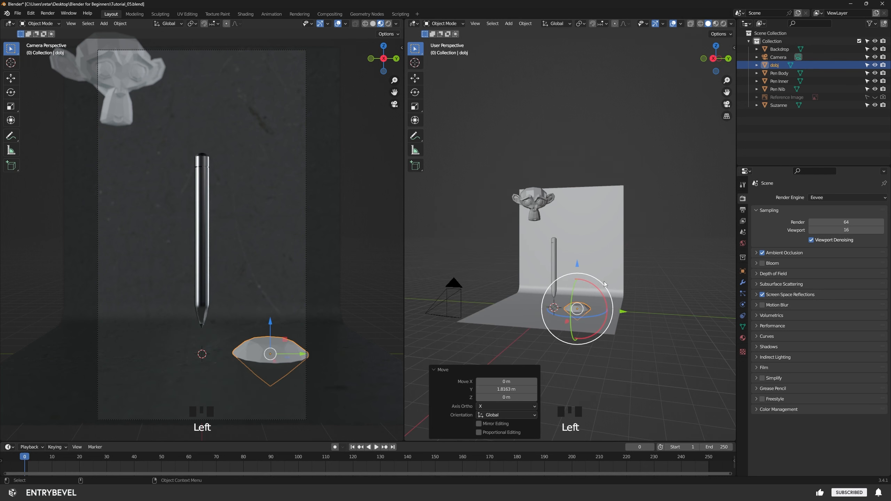
pyautogui.click(568, 324)
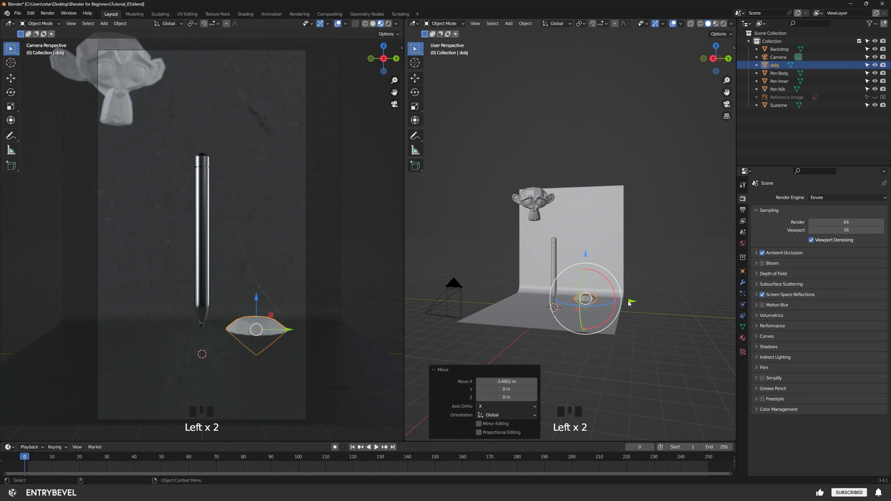
pyautogui.moveTo(623, 312); pyautogui.dragTo(628, 311)
pyautogui.moveTo(590, 264); pyautogui.dragTo(609, 178)
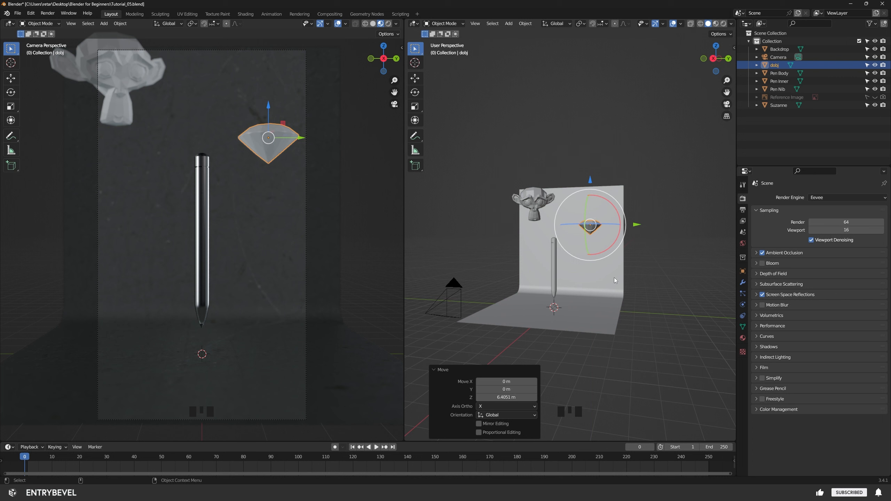
# - Create a new material for the diamond and name it M_Diamond
pyautogui.click(742, 338)
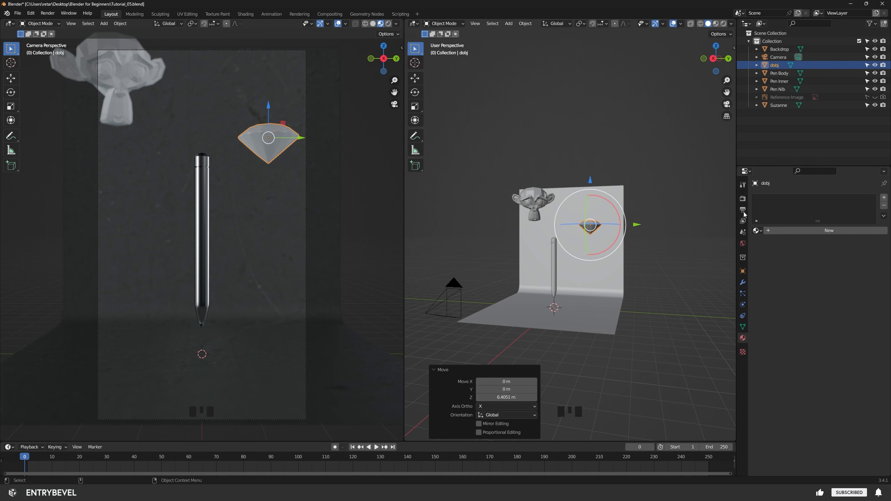
pyautogui.click(829, 231)
pyautogui.doubleClick(775, 199)
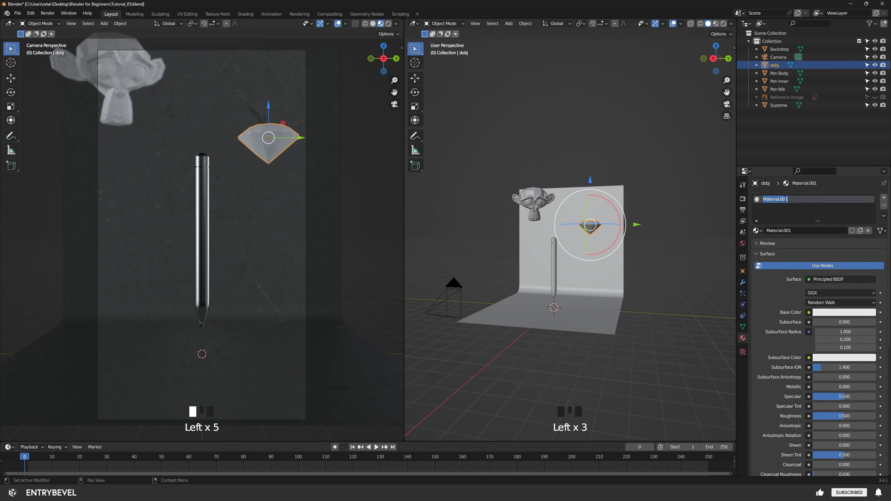
pyautogui.write('M_Diamond')
pyautogui.press('Return')
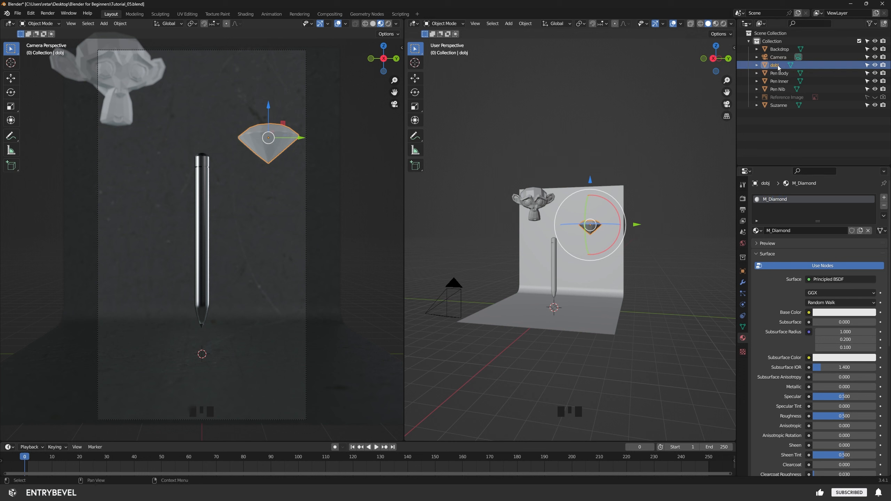
# - Rename the dobj object as Diamond
pyautogui.doubleClick(775, 65)
pyautogui.write('Diamond')
pyautogui.press('Return')
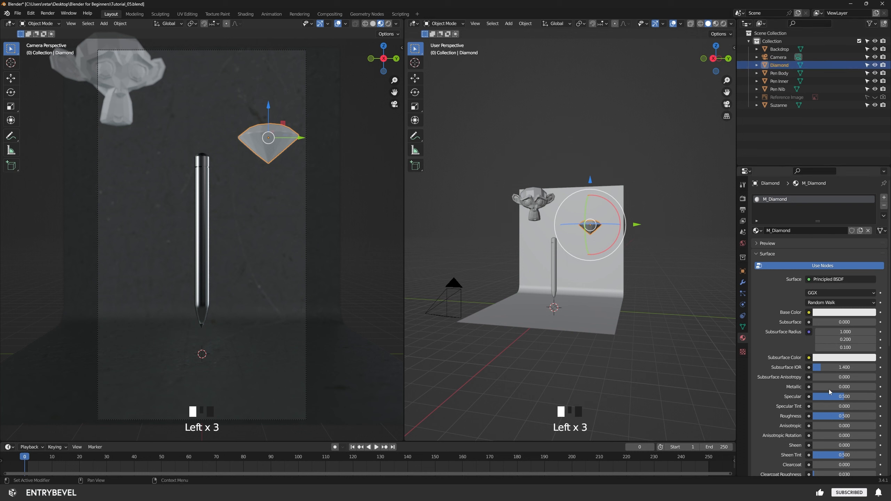
# - Make the M_Diamond material fully metallic at 1.000 and set its roughness to 0.3
pyautogui.moveTo(823, 390); pyautogui.dragTo(876, 387)
pyautogui.scroll(-2, 771, 402)
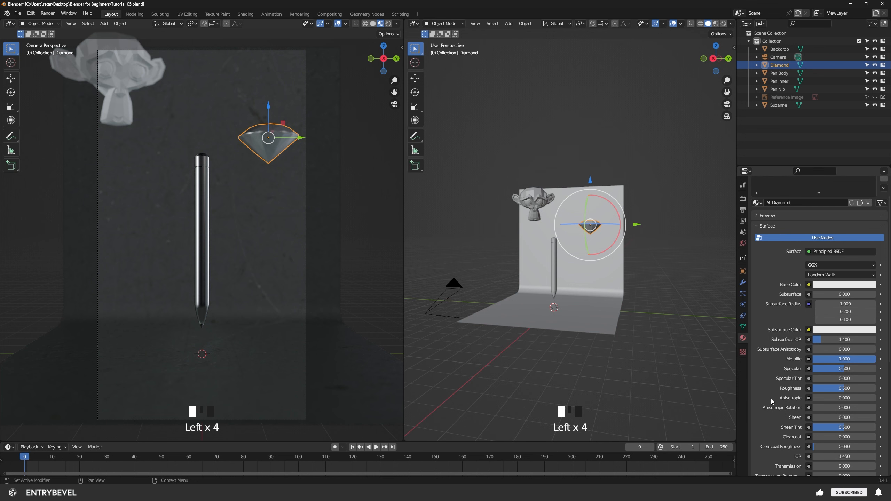
pyautogui.moveTo(845, 388); pyautogui.dragTo(837, 388)
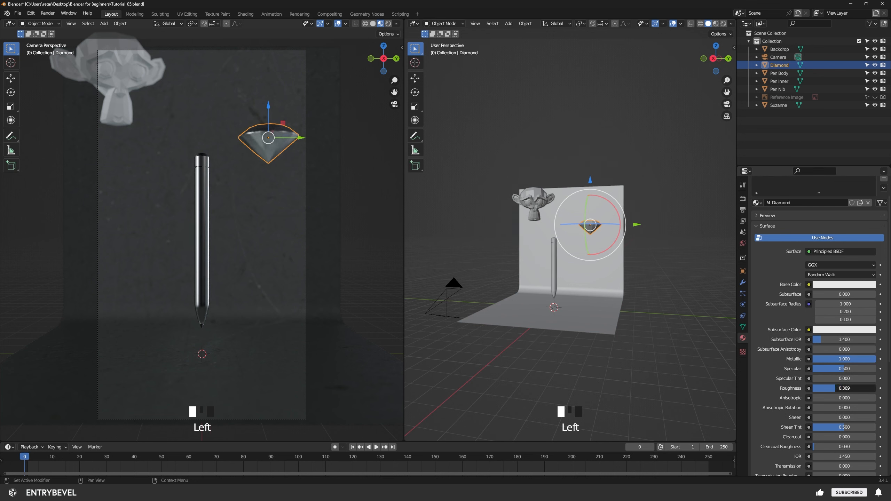
pyautogui.click(826, 389)
pyautogui.press('BackSpace')
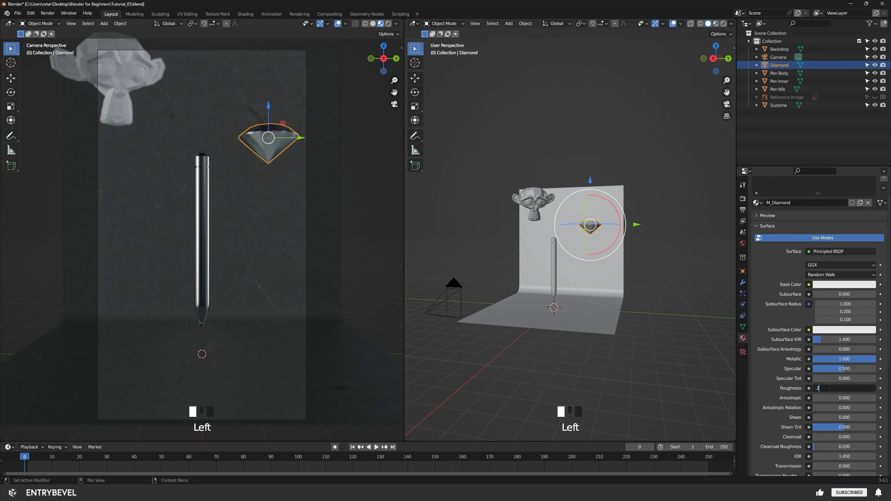
pyautogui.write('.3')
pyautogui.click(826, 388)
# - Tilt the diamond freely, scale it up about 1.17 times and shift it about 0.6 m along Y
pyautogui.moveTo(610, 234); pyautogui.dragTo(613, 253)
pyautogui.press('s')
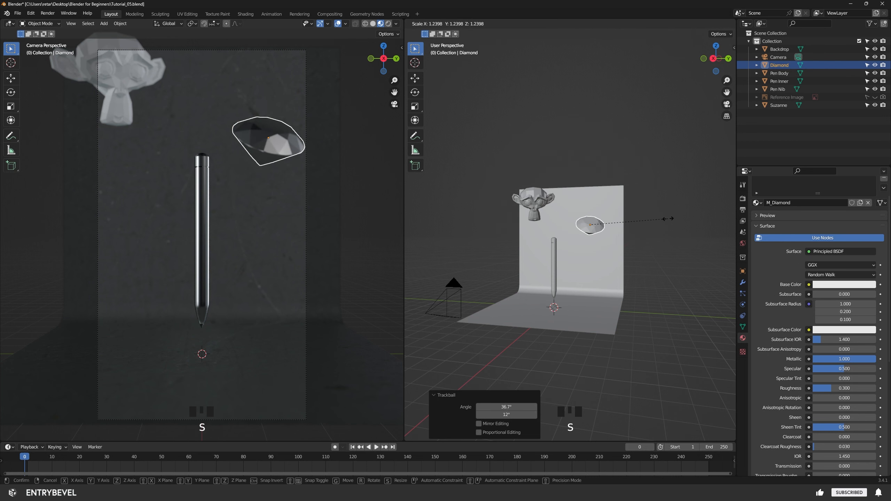
pyautogui.click(663, 221)
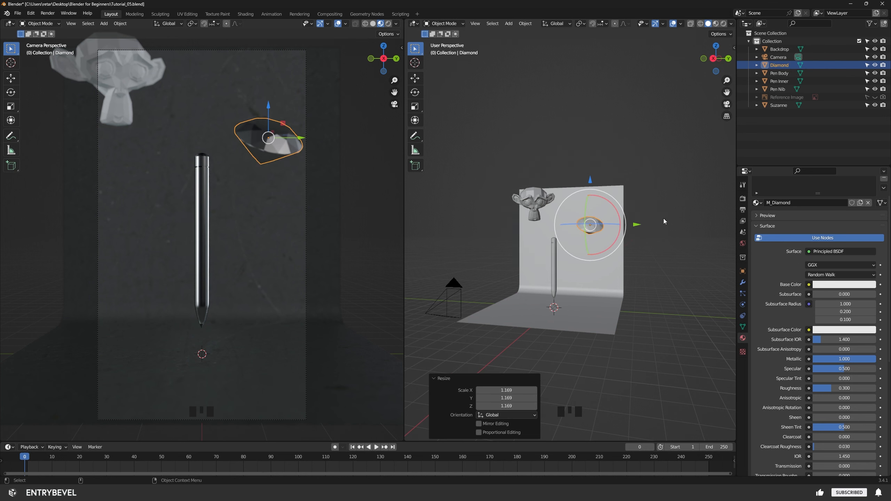
pyautogui.moveTo(637, 225); pyautogui.dragTo(645, 226)
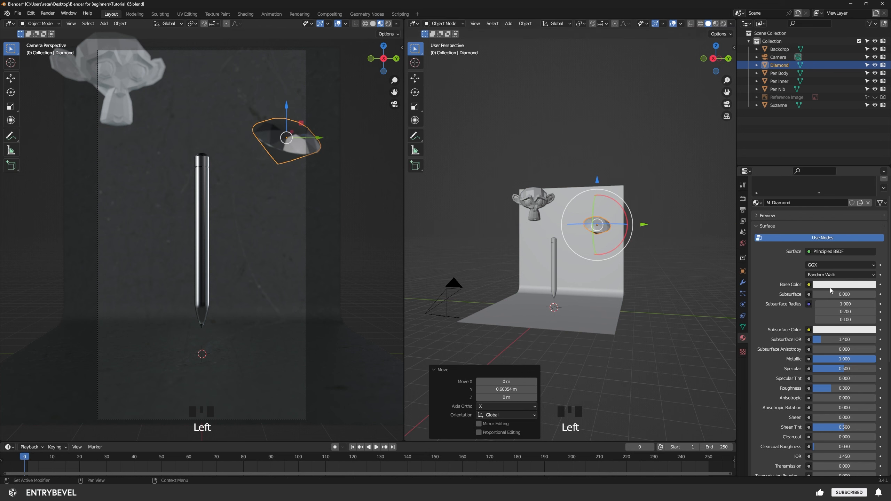
# - Tint the M_Diamond base color a pale warm beige and rotate the diamond further so that it sits at a slant
pyautogui.click(833, 287)
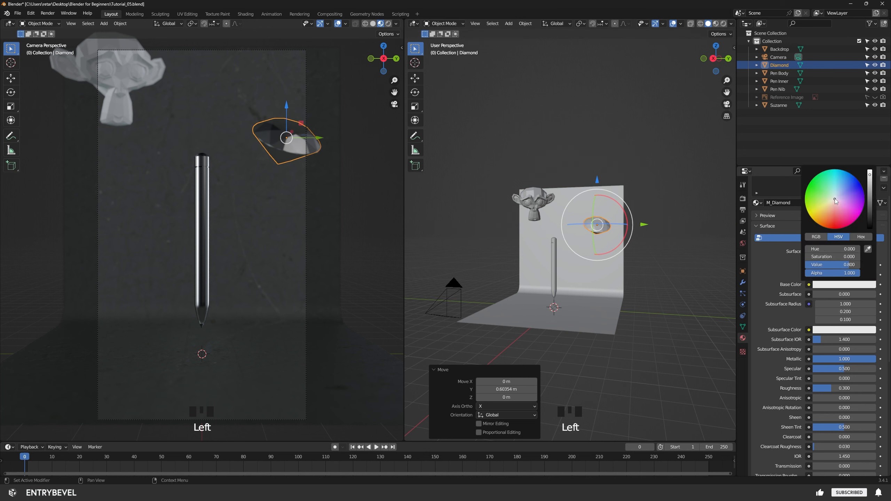
pyautogui.moveTo(835, 201); pyautogui.dragTo(832, 200)
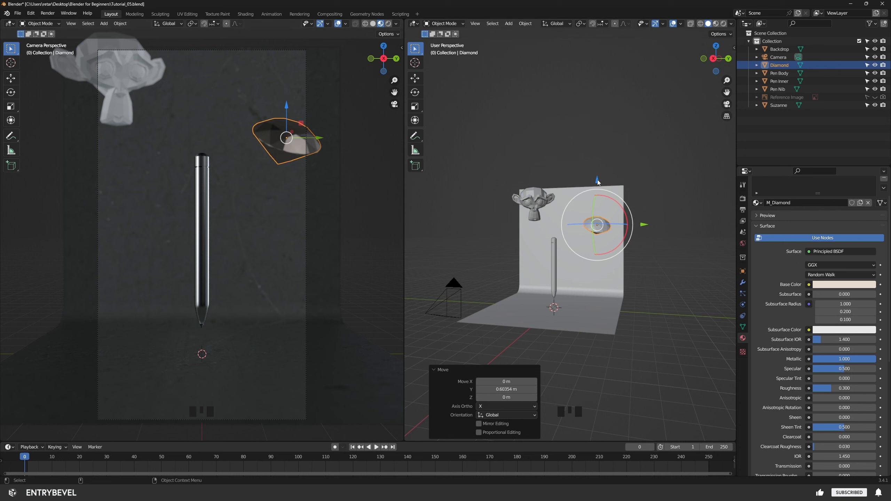
pyautogui.click(829, 286)
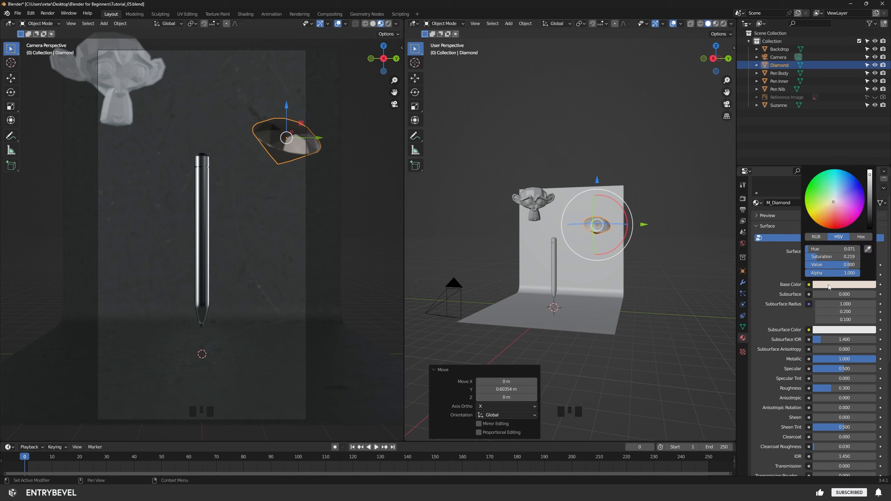
pyautogui.moveTo(830, 215)
pyautogui.mouseDown()
pyautogui.moveTo(806, 189)
pyautogui.moveTo(831, 201)
pyautogui.mouseUp()
pyautogui.moveTo(601, 255); pyautogui.dragTo(616, 228)
pyautogui.click(481, 251)
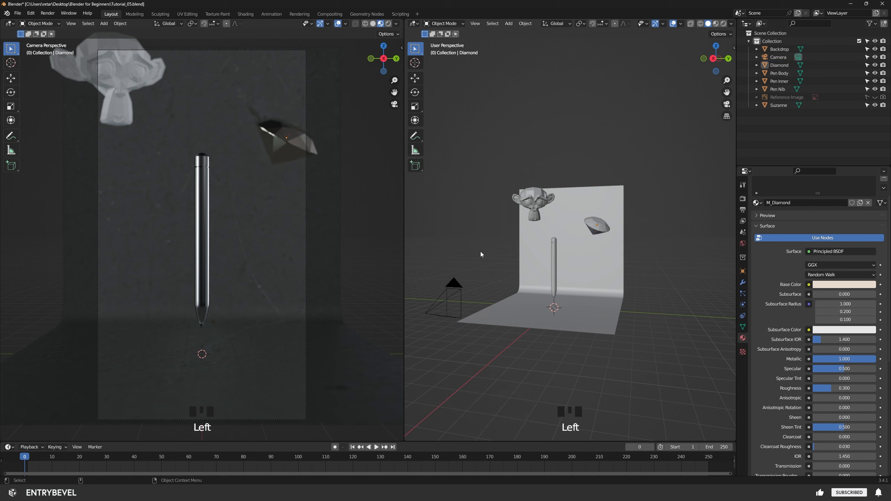
# - Add a Simple Star mesh with 5 points, outer radius 1.00, inner radius 0.50 and height 0.50 at the world origin
pyautogui.hotkey('shift', 'a')
pyautogui.moveTo(481, 251)
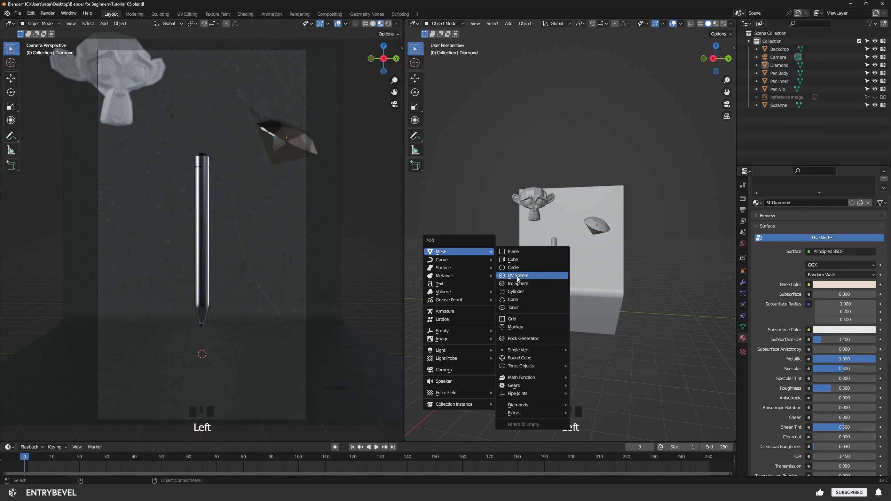
pyautogui.moveTo(540, 416)
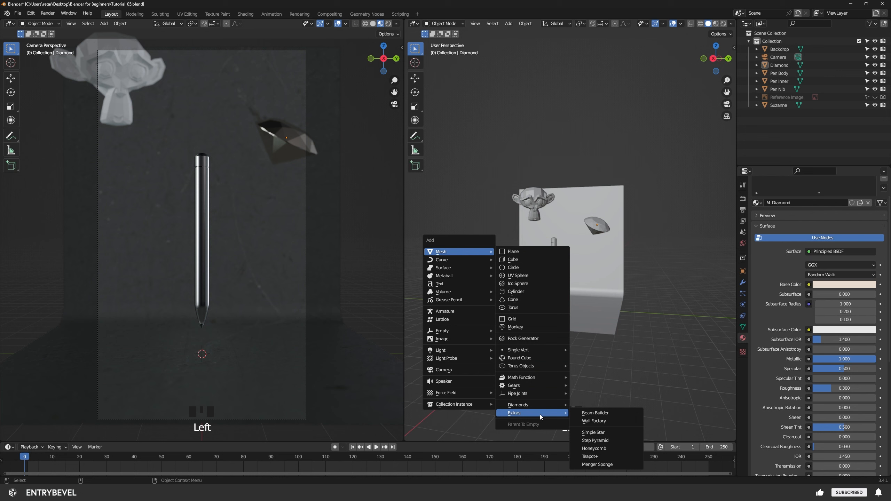
pyautogui.click(600, 432)
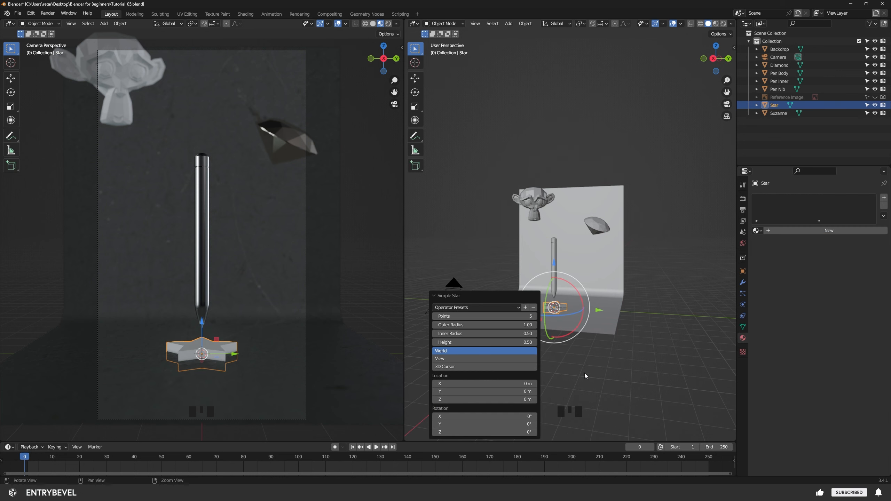
# - Raise the center vertex of the star's upper face along Z to give the star a pointed, faceted front
pyautogui.keyDown('alt'); pyautogui.moveTo(585, 373); pyautogui.dragTo(605, 375, button='right'); pyautogui.keyUp('alt')
pyautogui.keyDown('alt'); pyautogui.moveTo(605, 376); pyautogui.dragTo(614, 363, button='middle'); pyautogui.keyUp('alt')
pyautogui.click(613, 363)
pyautogui.click(566, 308)
pyautogui.keyDown('alt'); pyautogui.moveTo(599, 347); pyautogui.dragTo(605, 345, button='right'); pyautogui.keyUp('alt')
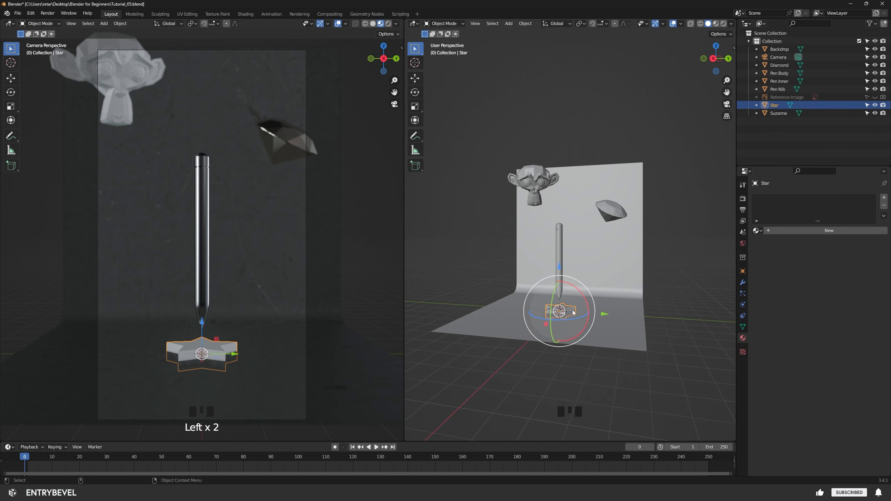
pyautogui.press('`')
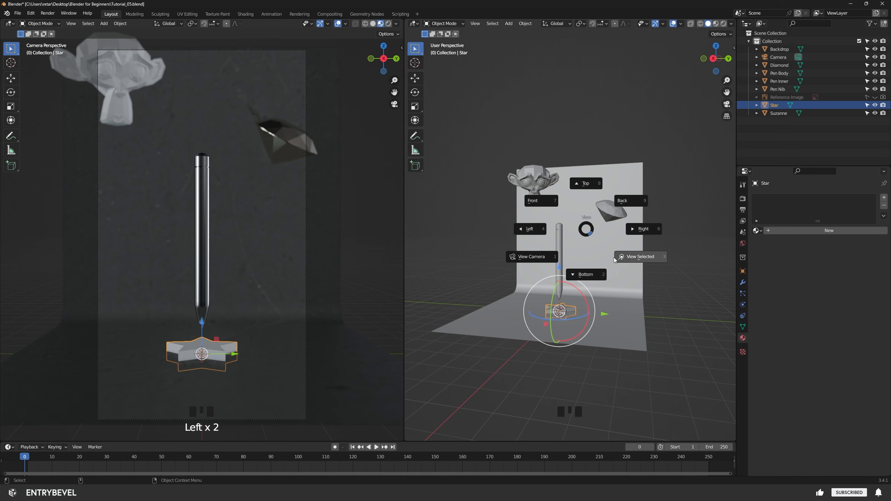
pyautogui.click(633, 261)
pyautogui.keyDown('alt'); pyautogui.moveTo(684, 302); pyautogui.dragTo(660, 300, button='right'); pyautogui.keyUp('alt')
pyautogui.keyDown('alt'); pyautogui.moveTo(660, 300); pyautogui.dragTo(665, 339); pyautogui.keyUp('alt')
pyautogui.keyDown('alt'); pyautogui.moveTo(665, 339); pyautogui.dragTo(661, 351, button='middle'); pyautogui.keyUp('alt')
pyautogui.keyDown('alt'); pyautogui.moveTo(662, 352); pyautogui.dragTo(581, 328); pyautogui.keyUp('alt')
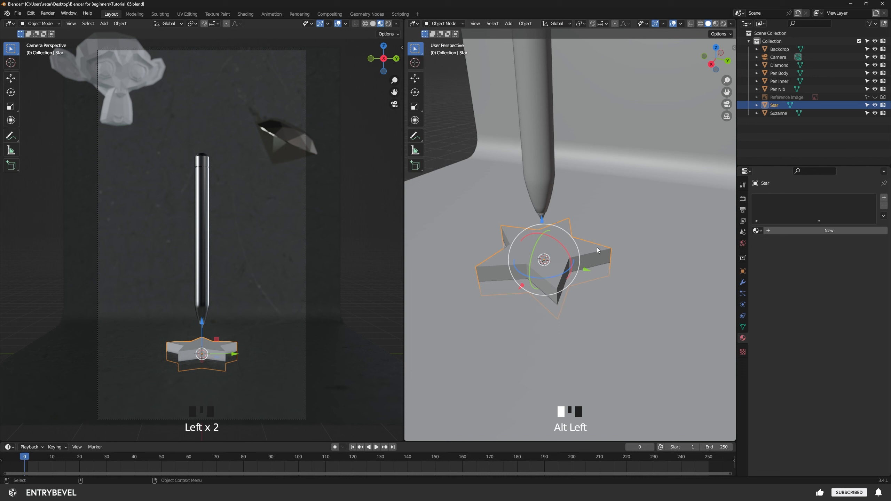
pyautogui.press('Tab')
pyautogui.press('1')
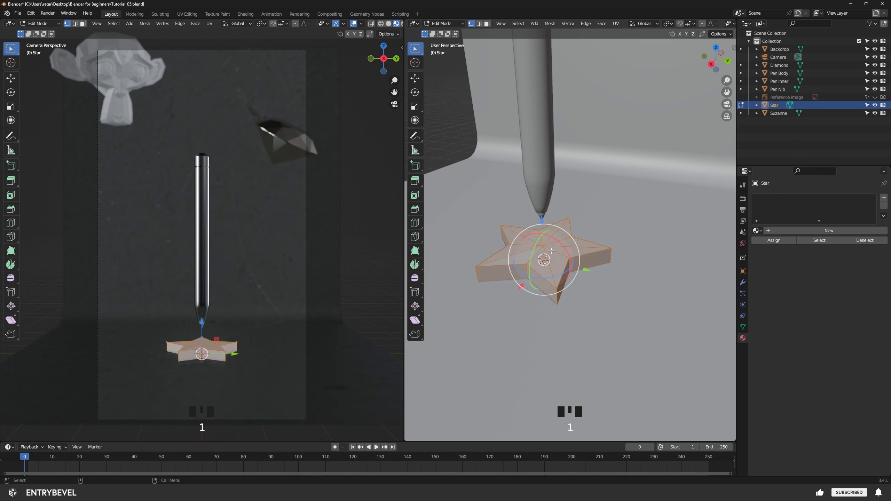
pyautogui.click(543, 244)
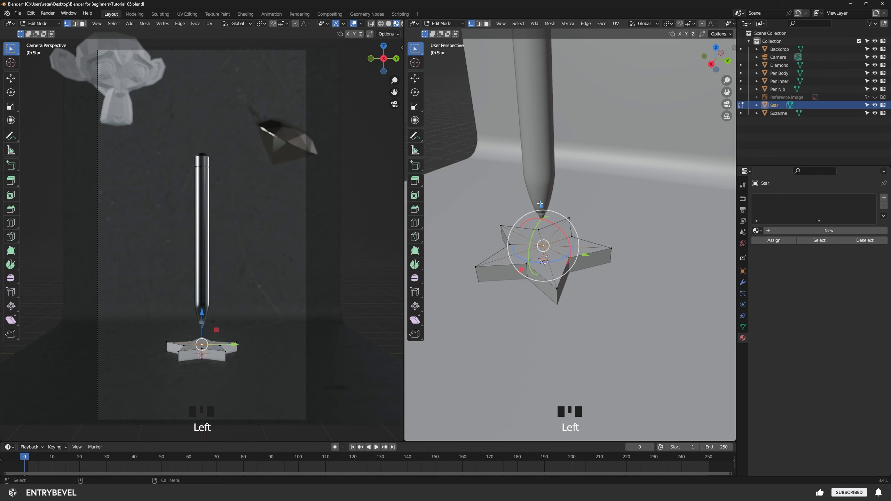
pyautogui.moveTo(542, 206); pyautogui.dragTo(538, 189)
pyautogui.keyDown('alt'); pyautogui.moveTo(575, 224); pyautogui.dragTo(632, 267); pyautogui.keyUp('alt')
pyautogui.press('Tab')
# - Stand the star upright facing the camera, place it beside the lower pen body on the negative Y side, and turn it about 26.5° around Z
pyautogui.keyDown('alt'); pyautogui.moveTo(632, 267); pyautogui.dragTo(575, 235, button='right'); pyautogui.keyUp('alt')
pyautogui.moveTo(575, 236)
pyautogui.keyDown('alt'); pyautogui.mouseDown()
pyautogui.moveTo(558, 230)
pyautogui.moveTo(560, 242)
pyautogui.mouseUp(); pyautogui.keyUp('alt')
pyautogui.hotkey('ctrl', 'z')
pyautogui.moveTo(566, 209); pyautogui.dragTo(565, 194)
pyautogui.moveTo(549, 251); pyautogui.dragTo(574, 223)
pyautogui.moveTo(621, 199); pyautogui.dragTo(547, 202)
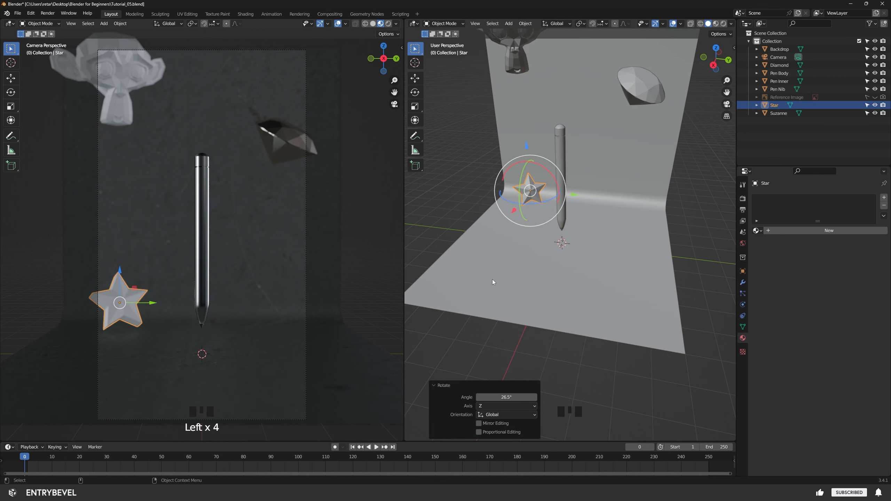
# - Assign the existing M_PenNib material to the star, turn it about 3.7° around Z and nudge it slightly along negative Y
pyautogui.click(759, 230)
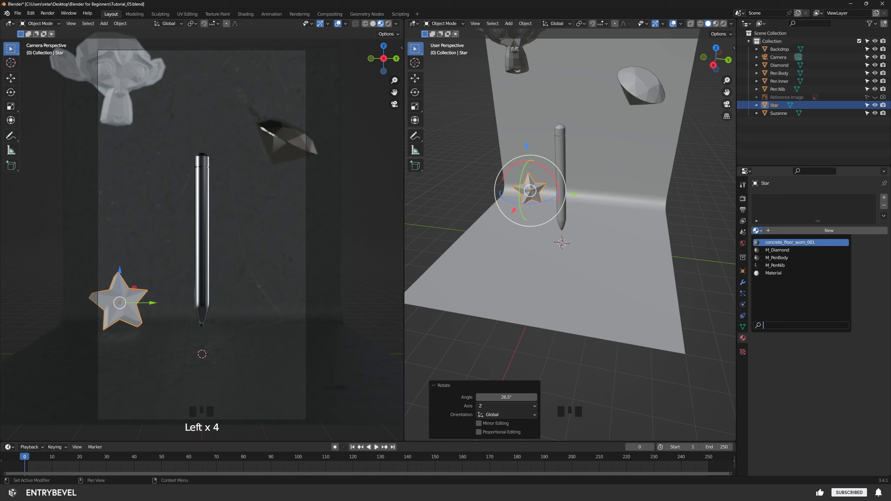
pyautogui.click(773, 265)
pyautogui.moveTo(545, 201); pyautogui.dragTo(537, 203)
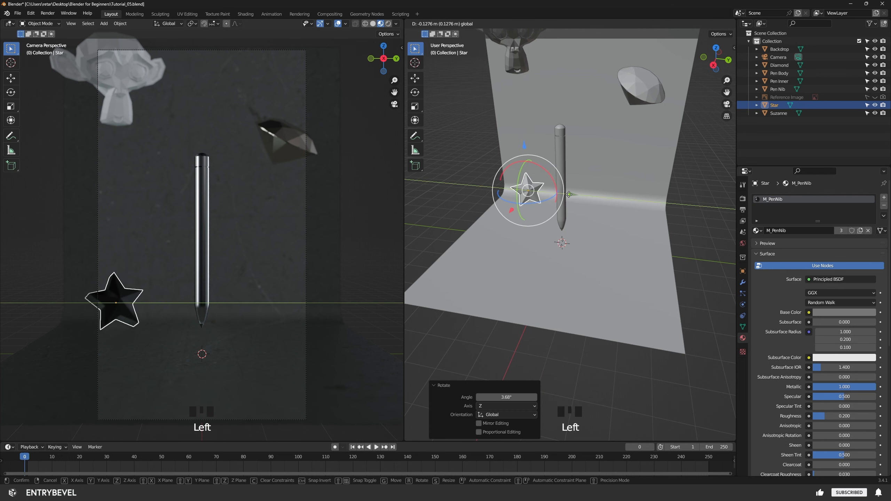
pyautogui.click(695, 236)
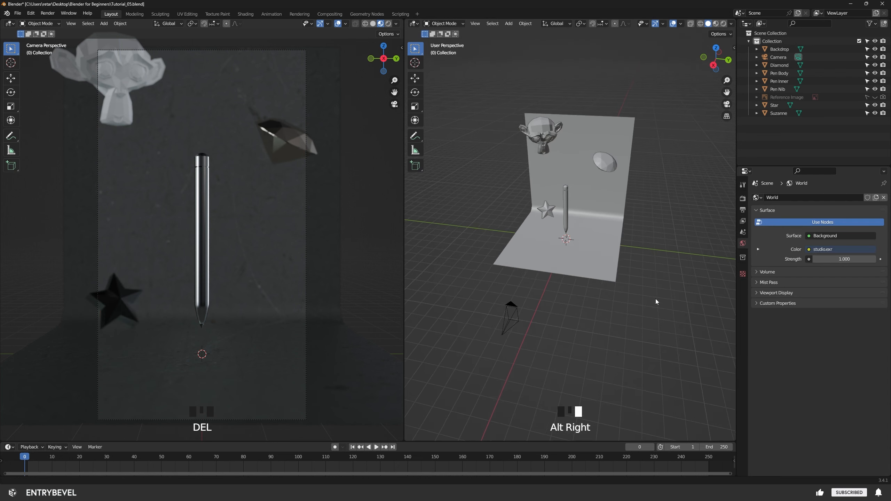
# - Add a Step Pyramid mesh at the world origin under the pen
pyautogui.keyDown('alt'); pyautogui.moveTo(656, 298); pyautogui.dragTo(656, 297, button='right'); pyautogui.keyUp('alt')
pyautogui.keyDown('alt'); pyautogui.moveTo(656, 296); pyautogui.dragTo(650, 311, button='middle'); pyautogui.keyUp('alt')
pyautogui.hotkey('shift', 'a')
pyautogui.moveTo(598, 254)
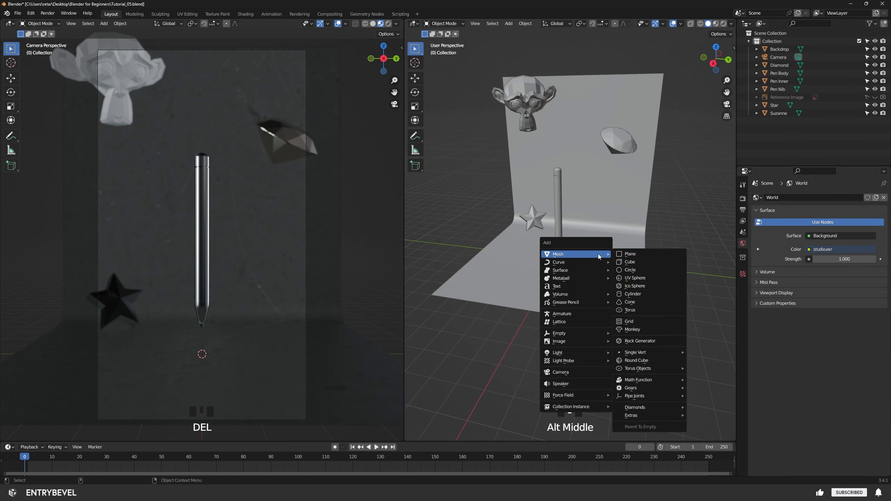
pyautogui.moveTo(668, 415)
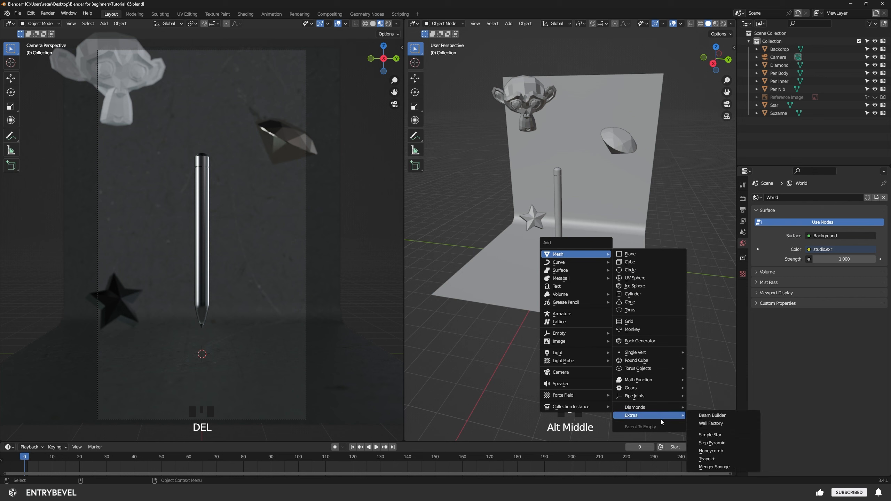
pyautogui.click(722, 439)
# - Reduce the pyramid's number of steps to 3
pyautogui.keyDown('alt'); pyautogui.moveTo(586, 317); pyautogui.dragTo(614, 358, button='middle'); pyautogui.keyUp('alt')
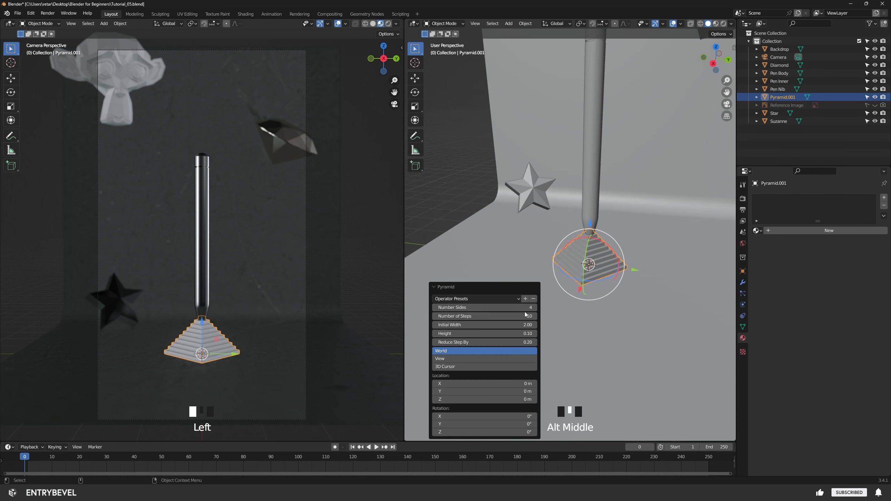
pyautogui.click(435, 316)
pyautogui.click(435, 316)
pyautogui.click(435, 317)
pyautogui.click(435, 316)
pyautogui.click(435, 317)
pyautogui.click(435, 317)
pyautogui.doubleClick(435, 317)
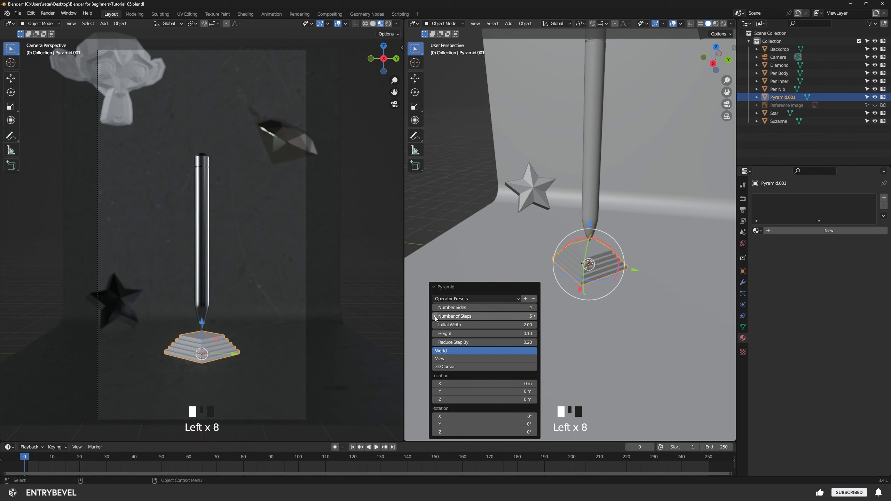
pyautogui.click(435, 317)
pyautogui.click(435, 316)
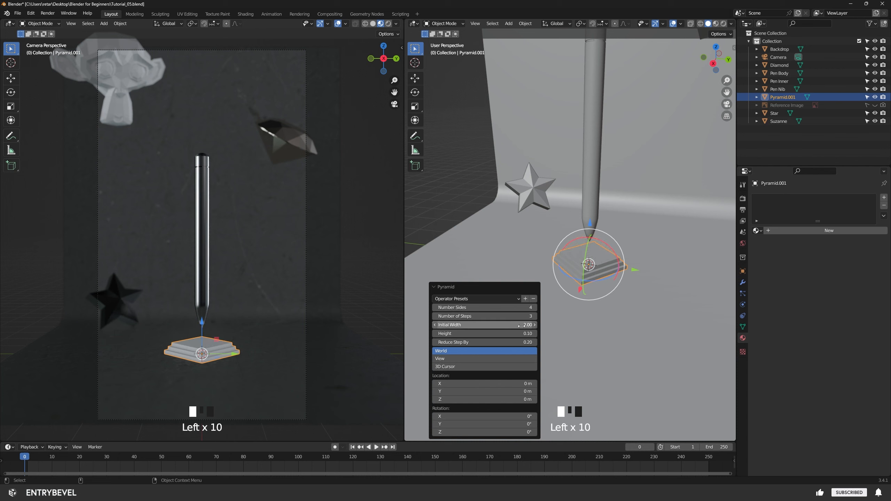
# - Set the pyramid's initial width to 3, its step height to 0.4 and its step reduction to 1
pyautogui.click(535, 326)
pyautogui.click(534, 326)
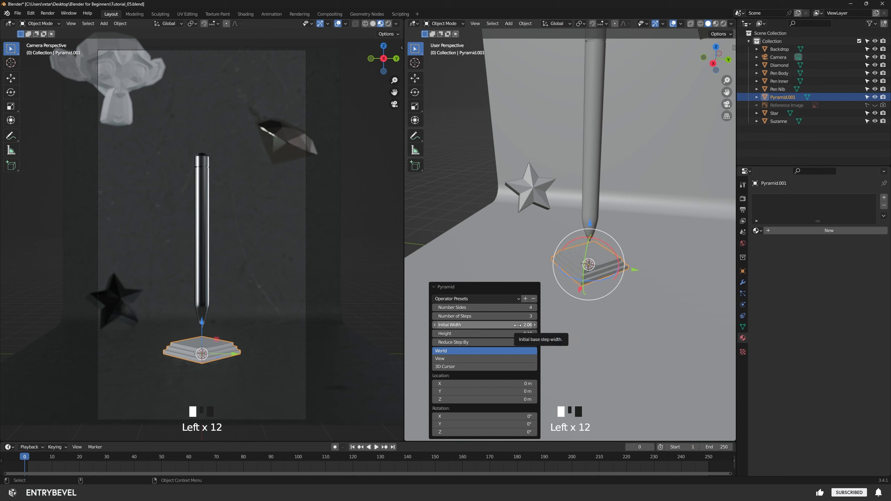
pyautogui.click(518, 326)
pyautogui.write('3')
pyautogui.press('Tab')
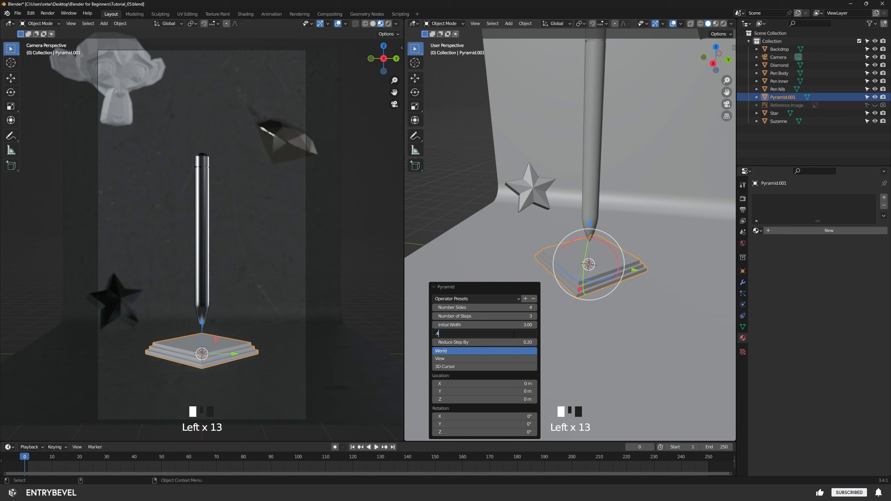
pyautogui.press('Tab')
pyautogui.write('1')
pyautogui.press('Return')
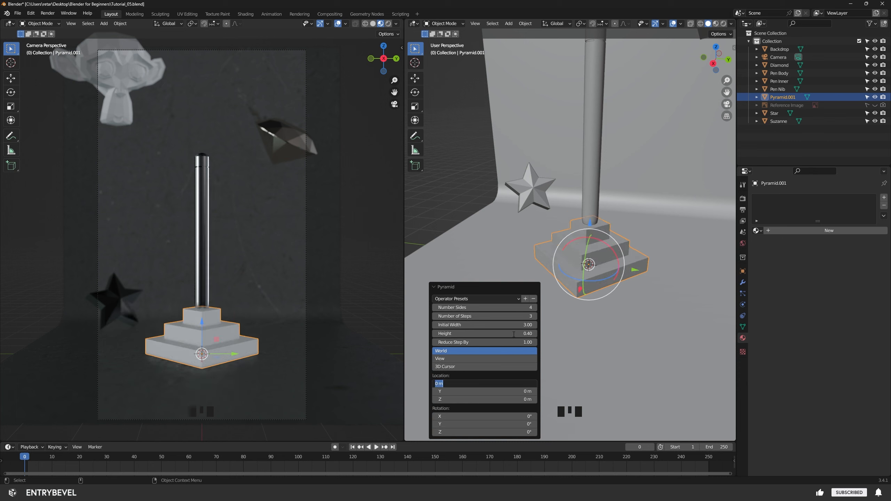
pyautogui.keyDown('alt'); pyautogui.moveTo(673, 308); pyautogui.dragTo(627, 307, button='middle'); pyautogui.keyUp('alt')
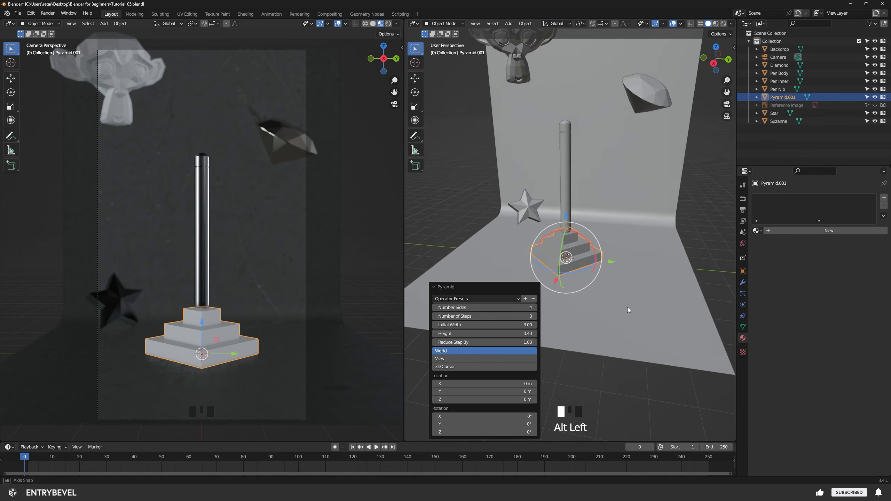
# - Select the three pen parts, raise them about 1.23 m along Z and tilt them about -6.6° around X
pyautogui.keyDown('alt'); pyautogui.moveTo(627, 307); pyautogui.dragTo(632, 292); pyautogui.keyUp('alt')
pyautogui.click(696, 234)
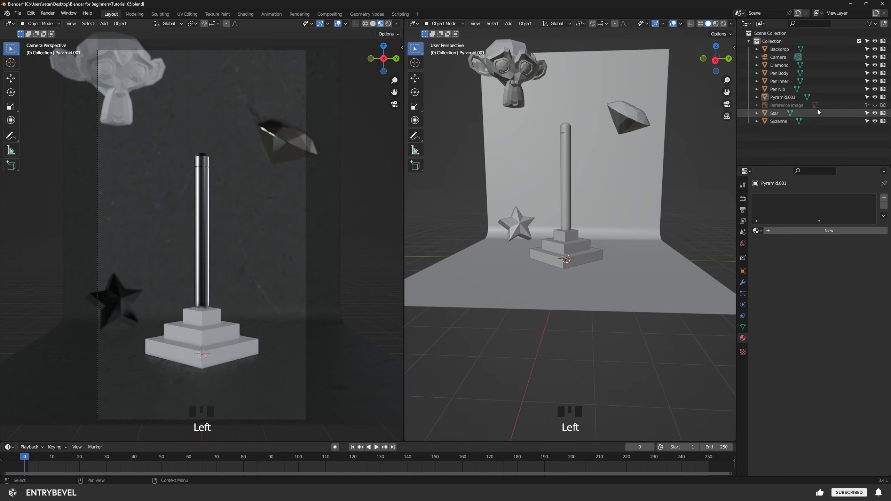
pyautogui.click(785, 73)
pyautogui.keyDown('shift'); pyautogui.click(777, 89); pyautogui.keyUp('shift')
pyautogui.moveTo(564, 137); pyautogui.dragTo(565, 103)
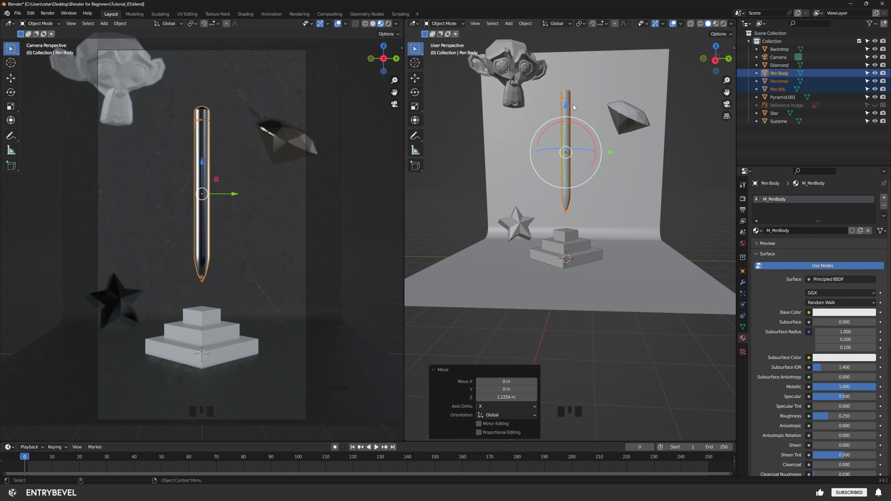
pyautogui.moveTo(595, 149); pyautogui.dragTo(587, 133)
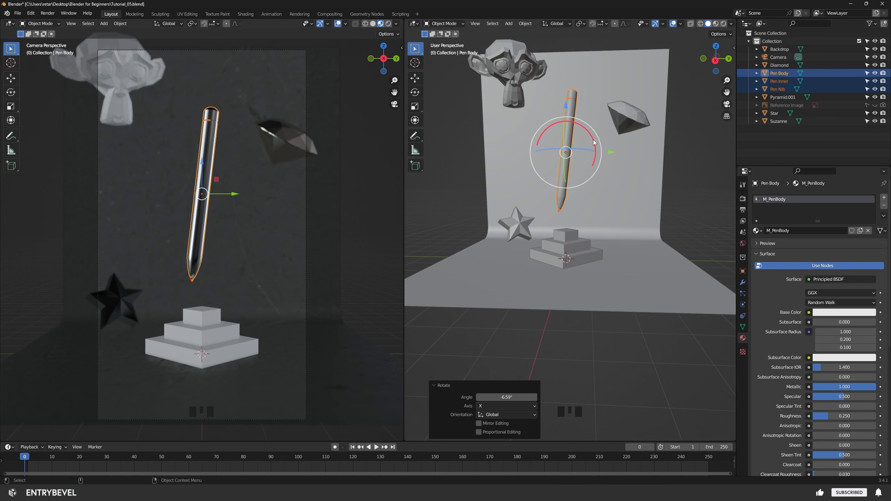
# - Scale the stepped pyramid up slightly
pyautogui.click(575, 251)
pyautogui.press('s')
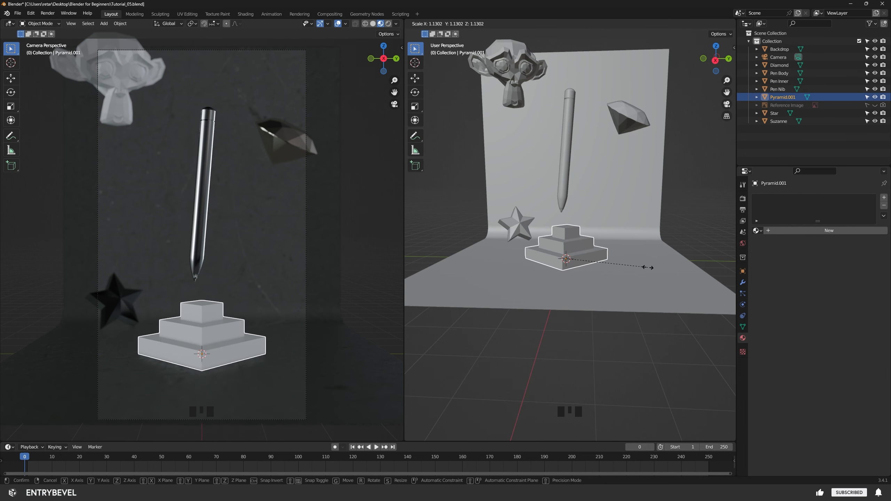
pyautogui.click(644, 264)
# - Select the pen body, inner part and nib together and nudge them slightly along positive Y
pyautogui.click(568, 163)
pyautogui.keyDown('shift'); pyautogui.click(568, 164); pyautogui.keyUp('shift')
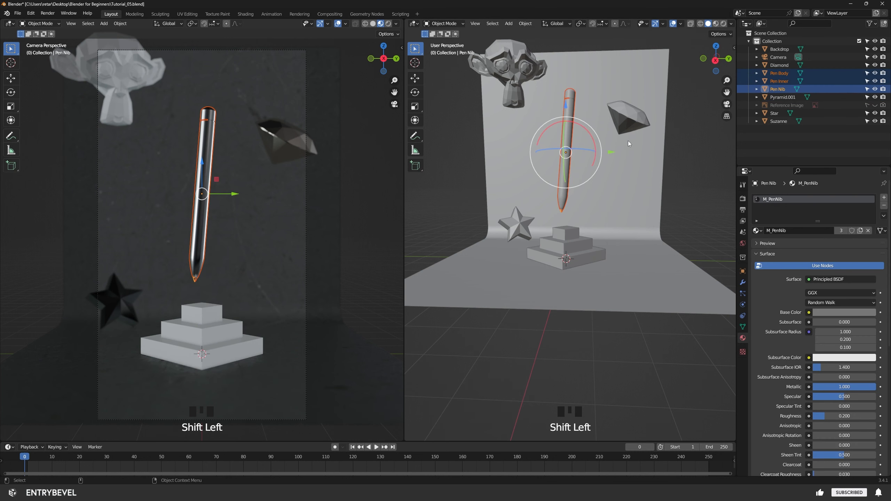
pyautogui.moveTo(613, 153); pyautogui.dragTo(617, 153)
# - Assign the existing M_PenBody material to the pyramid
pyautogui.click(566, 244)
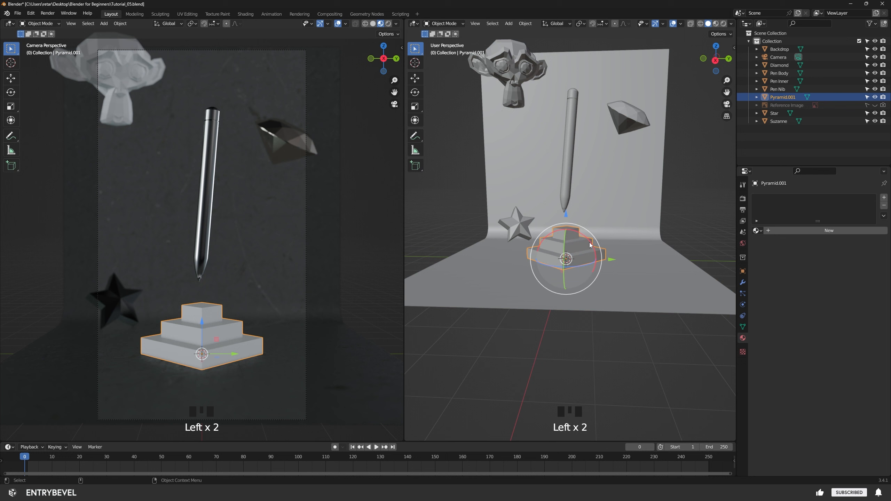
pyautogui.click(756, 231)
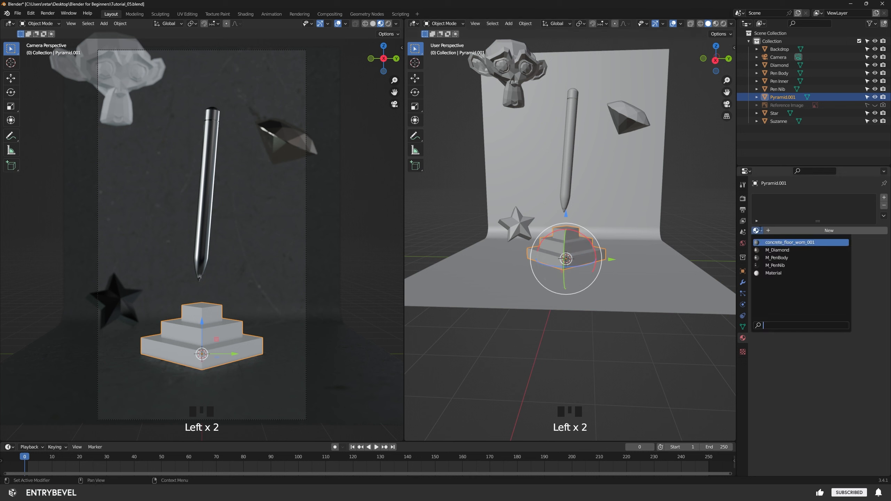
pyautogui.click(777, 258)
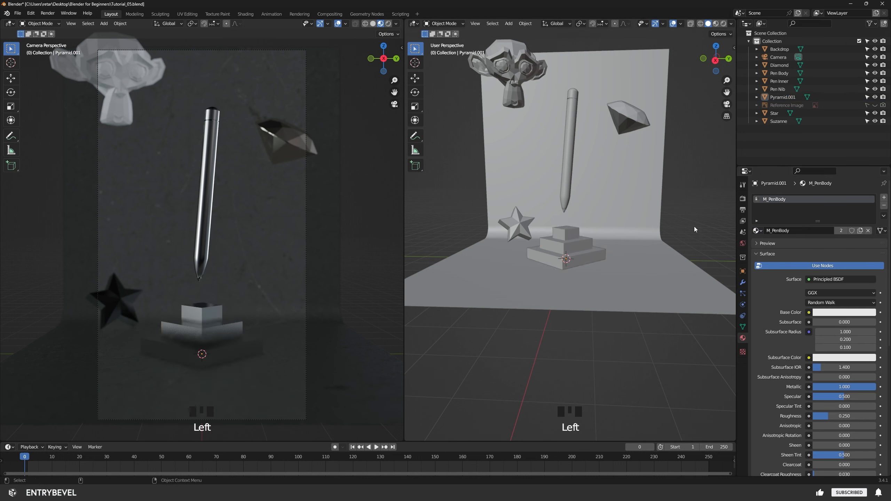
# - Render the image to examine the pyramid with its metal material, and close the render window
pyautogui.press('F12')
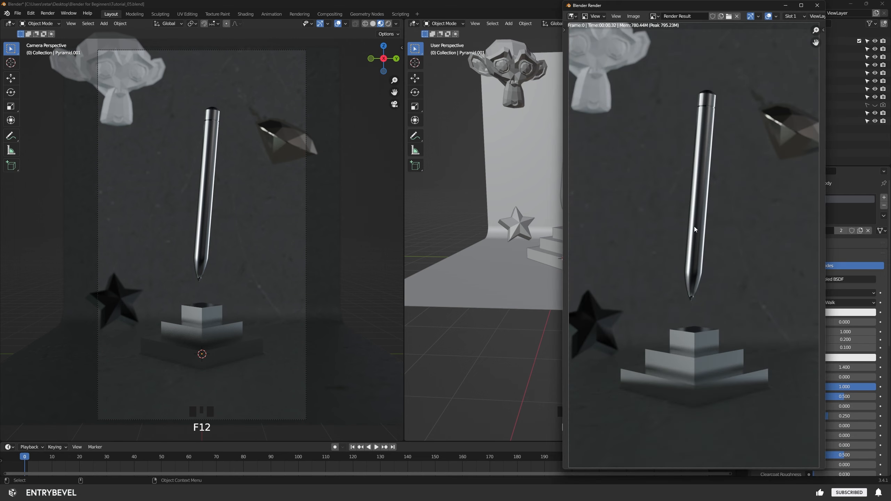
pyautogui.moveTo(708, 9); pyautogui.dragTo(687, 12)
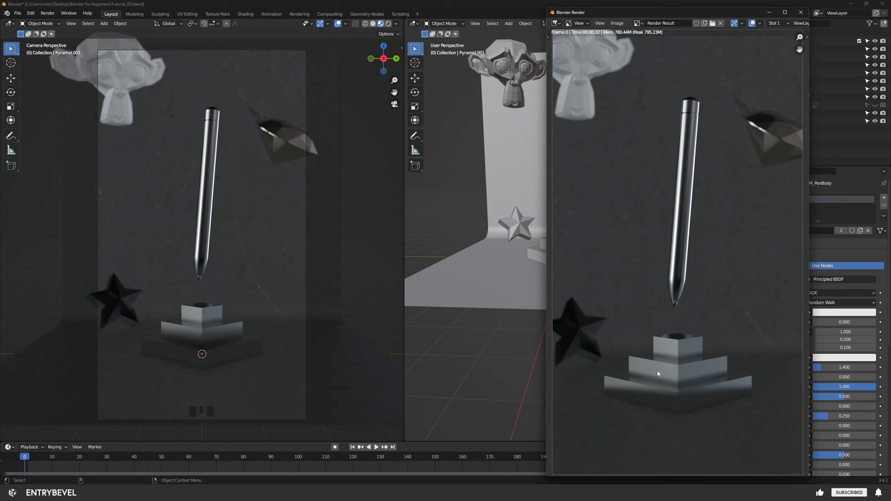
pyautogui.click(800, 13)
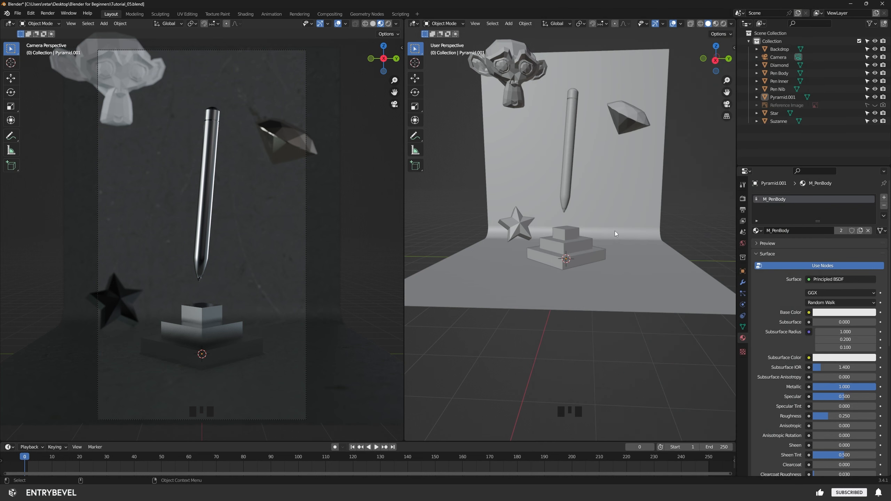
# - Set the roughness of the pyramid's M_PenBody material to 0.4
pyautogui.click(579, 249)
pyautogui.scroll(-3, 768, 356)
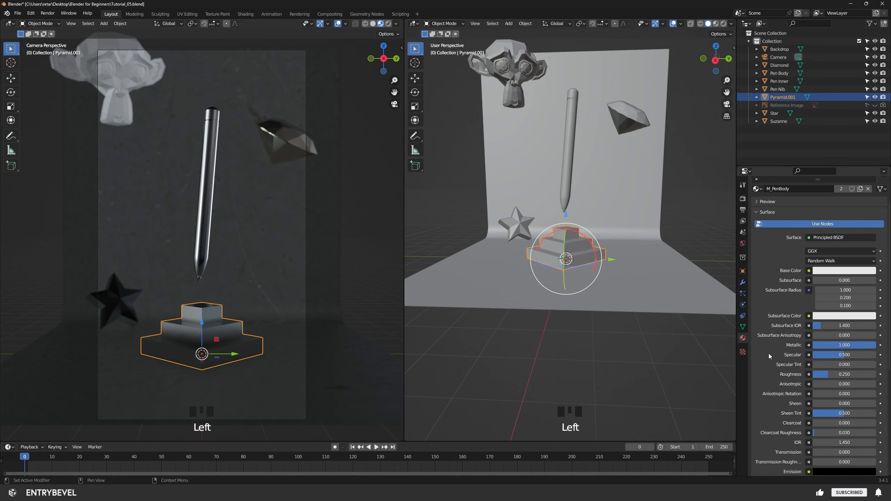
pyautogui.moveTo(848, 375); pyautogui.dragTo(848, 374)
pyautogui.write('.4')
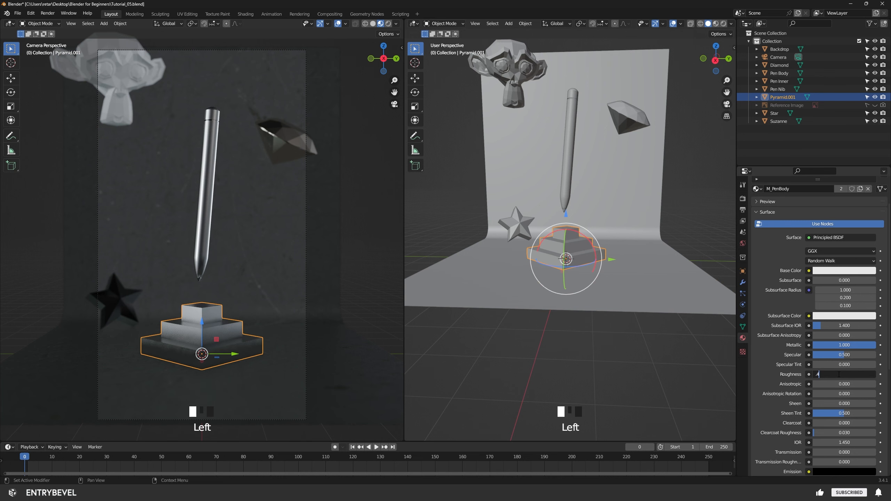
pyautogui.click(838, 374)
# - Render the image to check the rougher metal on the pen and pyramid, and close the render
pyautogui.click(684, 227)
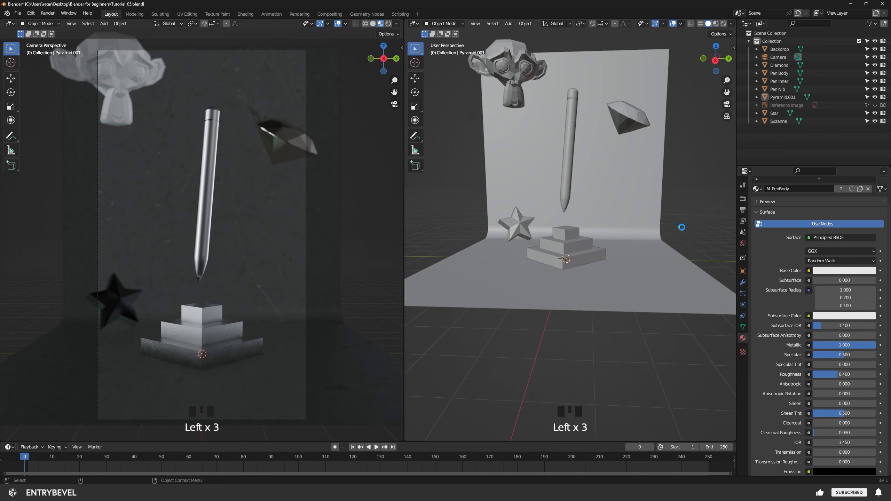
pyautogui.press('F12')
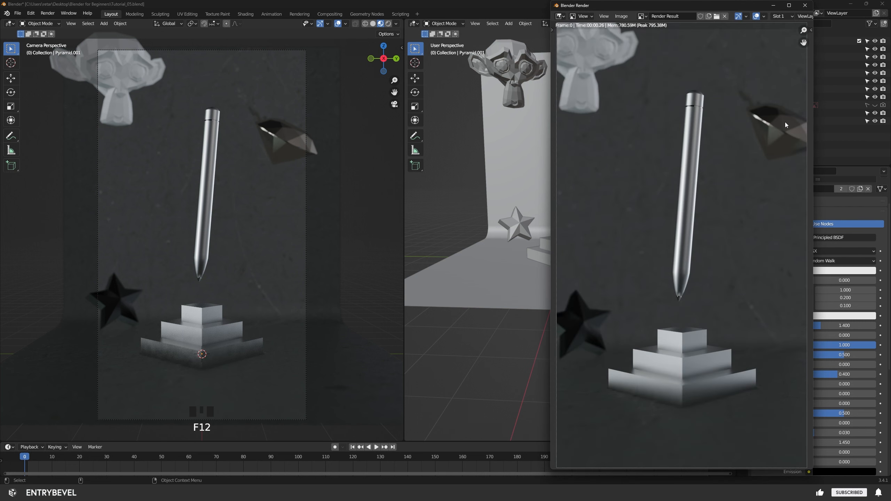
pyautogui.press('Escape')
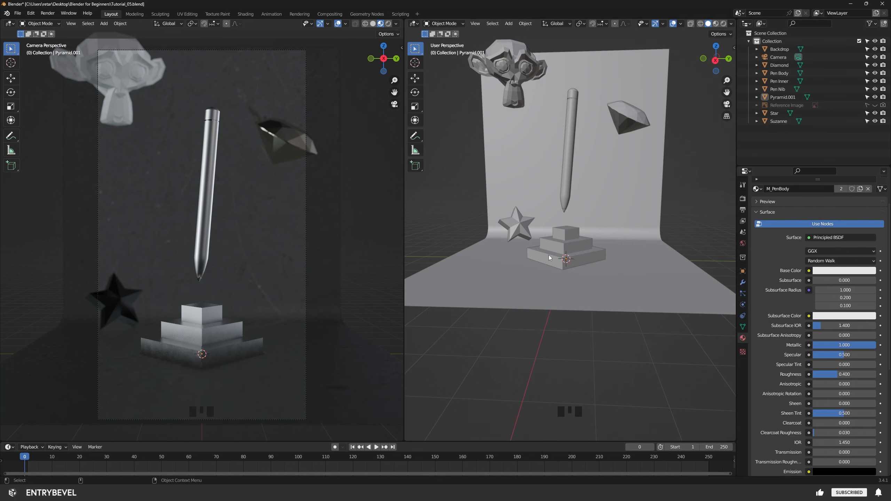
# - Open the pyramid's mesh for editing in edge mode and select the two front upper edges of its top step
pyautogui.keyDown('alt'); pyautogui.moveTo(562, 238); pyautogui.dragTo(604, 275, button='right'); pyautogui.keyUp('alt')
pyautogui.keyDown('alt'); pyautogui.moveTo(604, 274); pyautogui.dragTo(586, 289); pyautogui.keyUp('alt')
pyautogui.keyDown('alt'); pyautogui.moveTo(586, 289); pyautogui.dragTo(632, 260, button='right'); pyautogui.keyUp('alt')
pyautogui.click(567, 233)
pyautogui.keyDown('alt'); pyautogui.moveTo(631, 261); pyautogui.dragTo(658, 221, button='middle'); pyautogui.keyUp('alt')
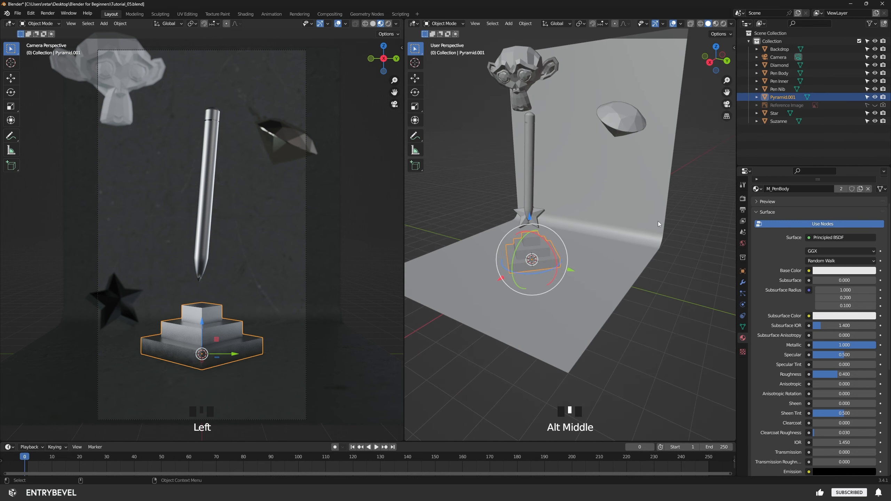
pyautogui.keyDown('alt'); pyautogui.moveTo(632, 262); pyautogui.dragTo(587, 270, button='right'); pyautogui.keyUp('alt')
pyautogui.keyDown('alt'); pyautogui.moveTo(588, 270); pyautogui.dragTo(630, 277); pyautogui.keyUp('alt')
pyautogui.keyDown('alt'); pyautogui.moveTo(630, 277); pyautogui.dragTo(650, 293, button='right'); pyautogui.keyUp('alt')
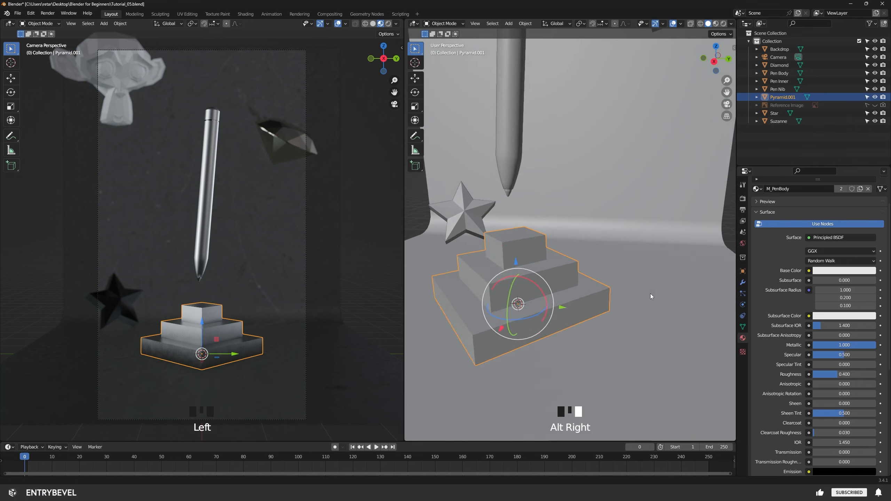
pyautogui.keyDown('alt'); pyautogui.moveTo(650, 294); pyautogui.dragTo(682, 267, button='middle'); pyautogui.keyUp('alt')
pyautogui.click(682, 268)
pyautogui.keyDown('alt'); pyautogui.moveTo(682, 267); pyautogui.dragTo(666, 286, button='right'); pyautogui.keyUp('alt')
pyautogui.keyDown('alt'); pyautogui.moveTo(667, 286); pyautogui.dragTo(592, 257); pyautogui.keyUp('alt')
pyautogui.click(592, 257)
pyautogui.press('Tab')
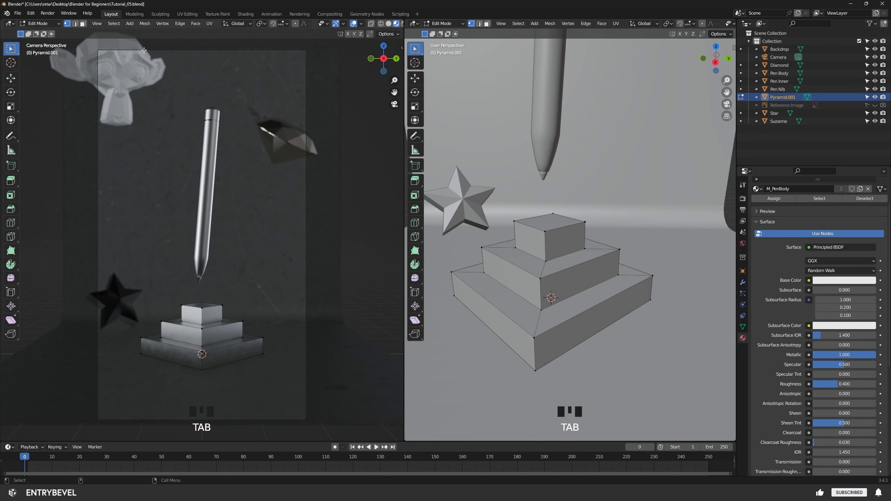
pyautogui.press('2')
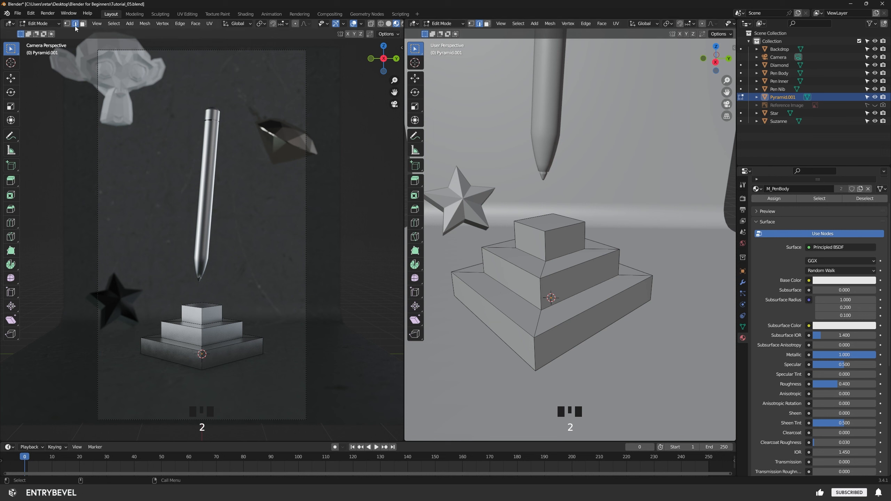
pyautogui.click(557, 228)
pyautogui.keyDown('shift'); pyautogui.click(523, 224); pyautogui.keyUp('shift')
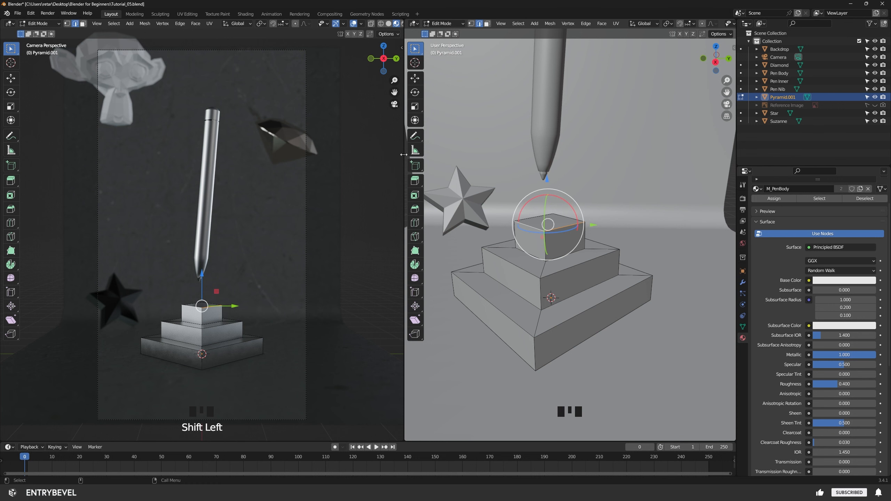
# - Widen the perspective viewport and turn off its Move and Rotate object gizmos
pyautogui.moveTo(404, 155); pyautogui.dragTo(332, 155)
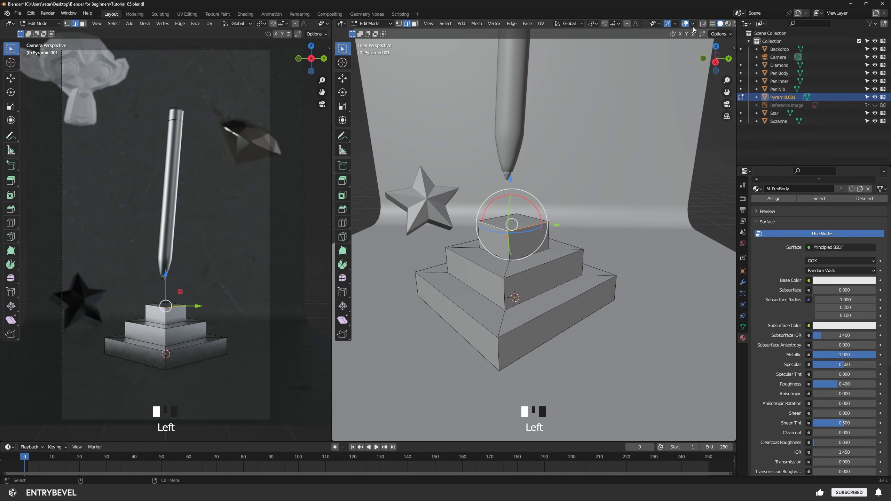
pyautogui.click(674, 26)
pyautogui.click(649, 100)
# - Add the front upper edges of the pyramid's middle and lowest steps to the edge selection
pyautogui.keyDown('alt'); pyautogui.moveTo(547, 267); pyautogui.dragTo(564, 278, button='right'); pyautogui.keyUp('alt')
pyautogui.keyDown('shift'); pyautogui.click(564, 278); pyautogui.keyUp('shift')
pyautogui.keyDown('shift'); pyautogui.click(452, 273); pyautogui.keyUp('shift')
pyautogui.keyDown('shift'); pyautogui.click(568, 336); pyautogui.keyUp('shift')
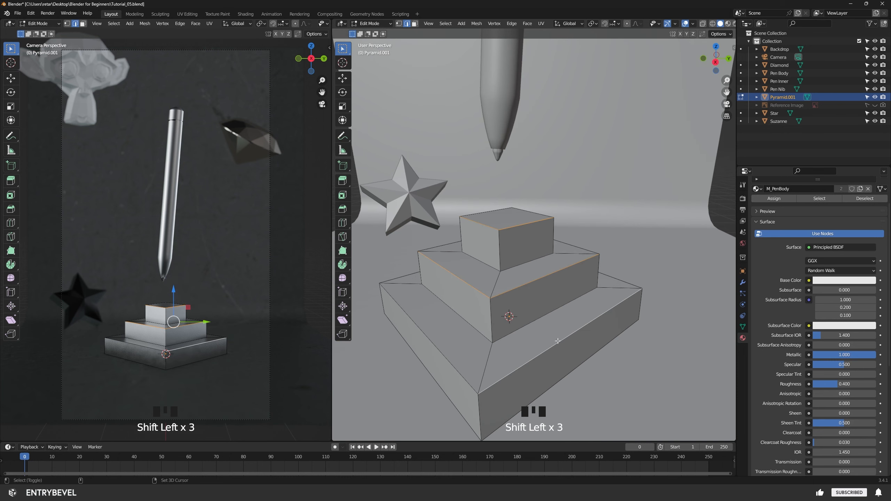
pyautogui.keyDown('shift'); pyautogui.click(443, 360); pyautogui.keyUp('shift')
# - Bevel the selected step edges about 0.018 m wide with 3 segments and return to Object Mode
pyautogui.keyDown('alt'); pyautogui.moveTo(443, 360); pyautogui.dragTo(593, 295); pyautogui.keyUp('alt')
pyautogui.hotkey('ctrl', 'b')
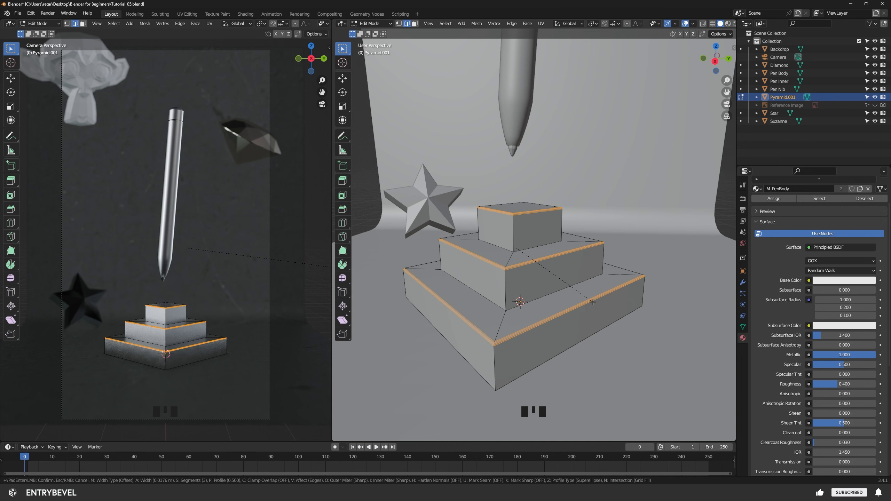
pyautogui.click(593, 304)
pyautogui.click(644, 293)
pyautogui.scroll(-5, 644, 294)
pyautogui.press('Tab')
# - Deselect everything, render the image to inspect the bevelled pyramid edges, and close the render window
pyautogui.click(694, 241)
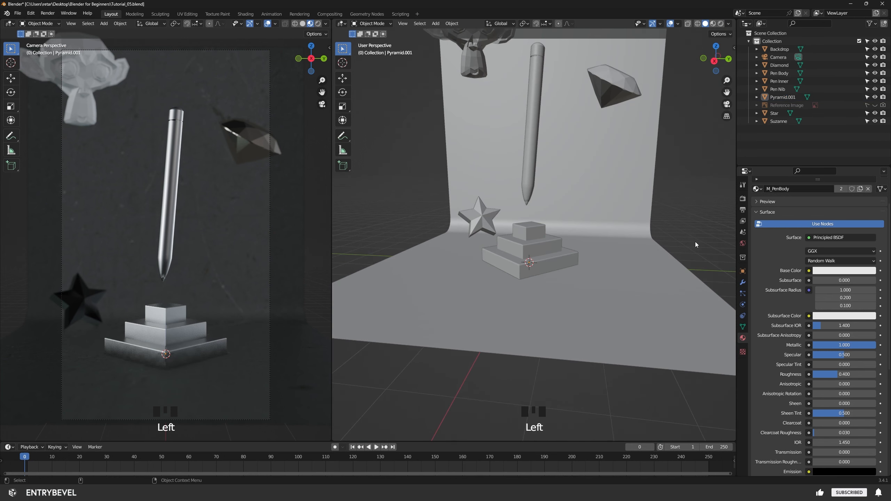
pyautogui.press('F12')
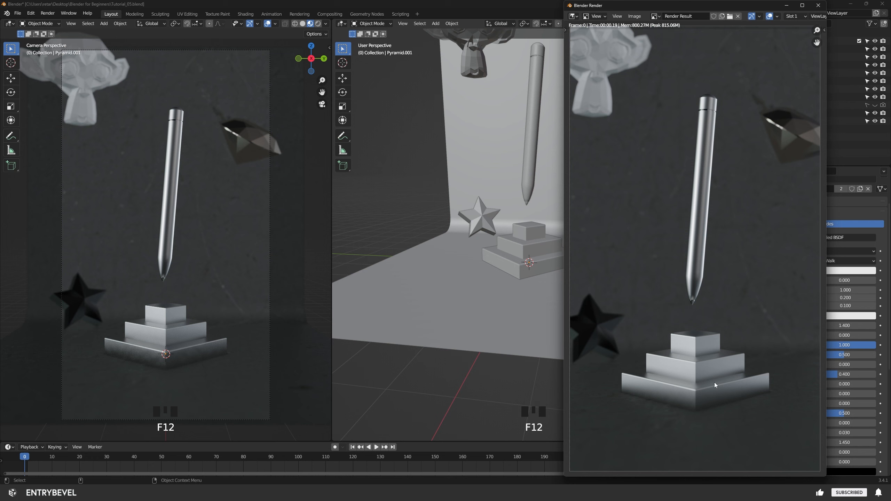
pyautogui.click(818, 5)
# - Change the base color of the pen body's M_PenBody material to a pale pink
pyautogui.click(818, 73)
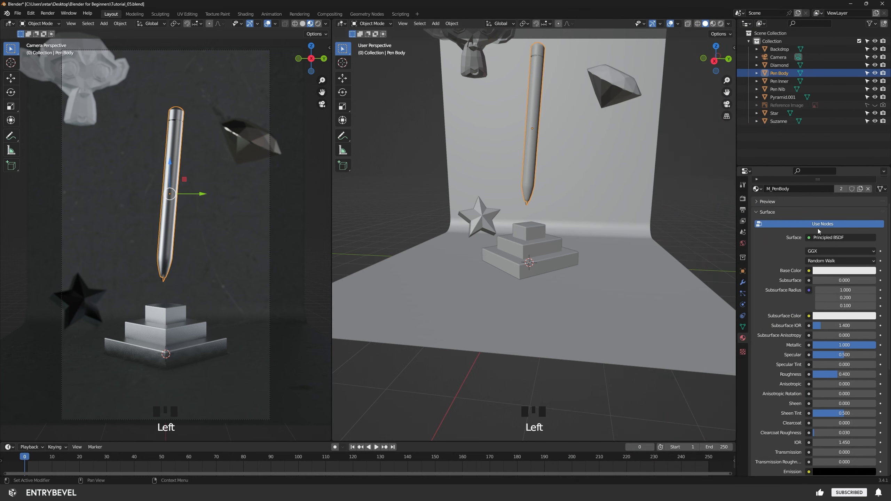
pyautogui.click(842, 270)
pyautogui.moveTo(835, 189); pyautogui.dragTo(832, 190)
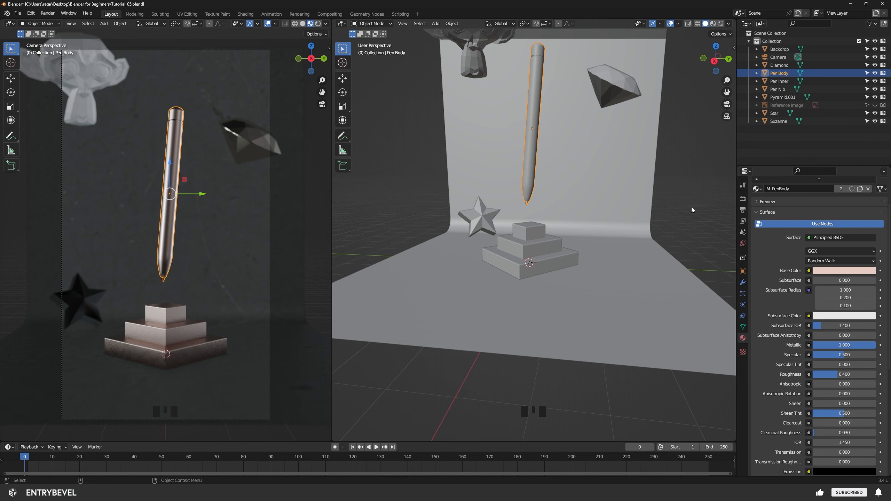
# - Render the image to check the pink metal on the pen and pyramid, and close the render window
pyautogui.click(175, 303)
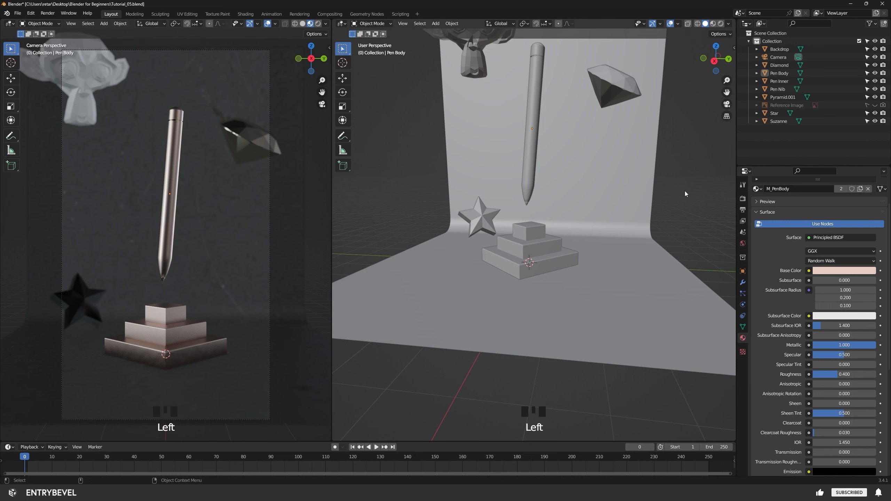
pyautogui.press('F12')
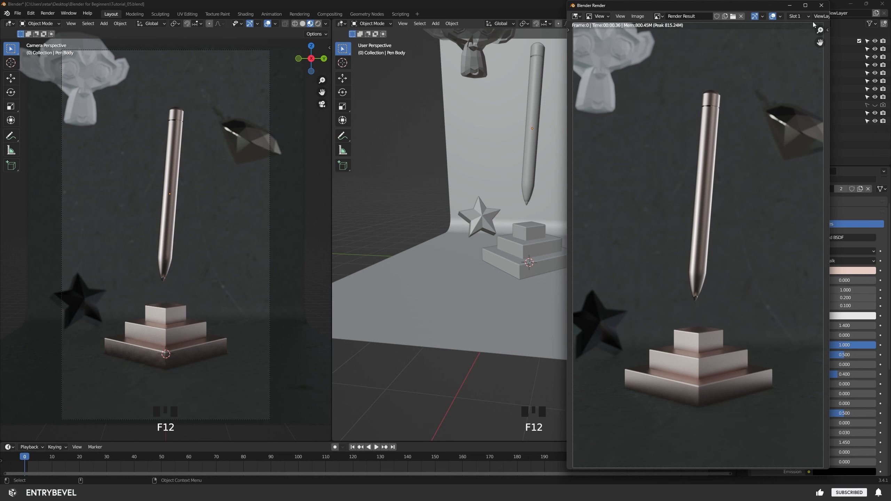
pyautogui.click(820, 5)
# - Select the camera, turn on the Move gizmo in the perspective viewport and move the camera closer to the pen along X
pyautogui.keyDown('alt'); pyautogui.moveTo(638, 262); pyautogui.dragTo(605, 266, button='right'); pyautogui.keyUp('alt')
pyautogui.keyDown('alt'); pyautogui.moveTo(607, 267); pyautogui.dragTo(557, 266); pyautogui.keyUp('alt')
pyautogui.keyDown('alt'); pyautogui.moveTo(557, 266); pyautogui.dragTo(587, 253, button='right'); pyautogui.keyUp('alt')
pyautogui.keyDown('alt'); pyautogui.moveTo(587, 253); pyautogui.dragTo(600, 173, button='middle'); pyautogui.keyUp('alt')
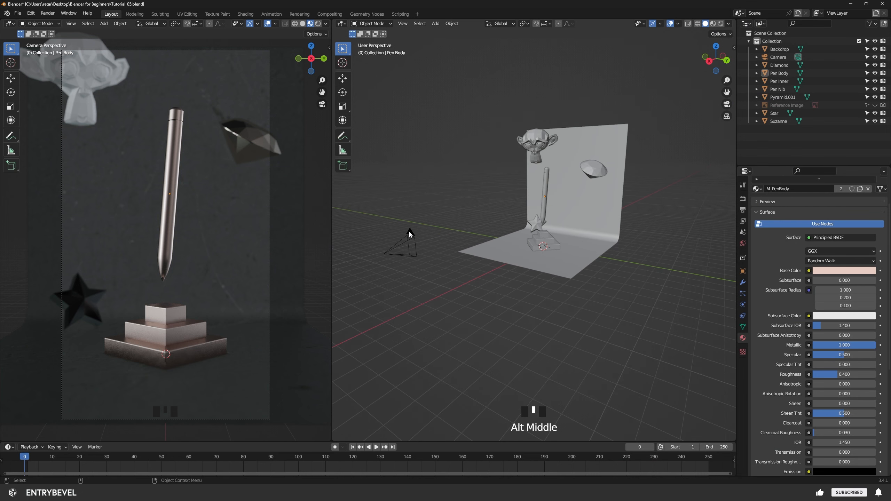
pyautogui.click(385, 260)
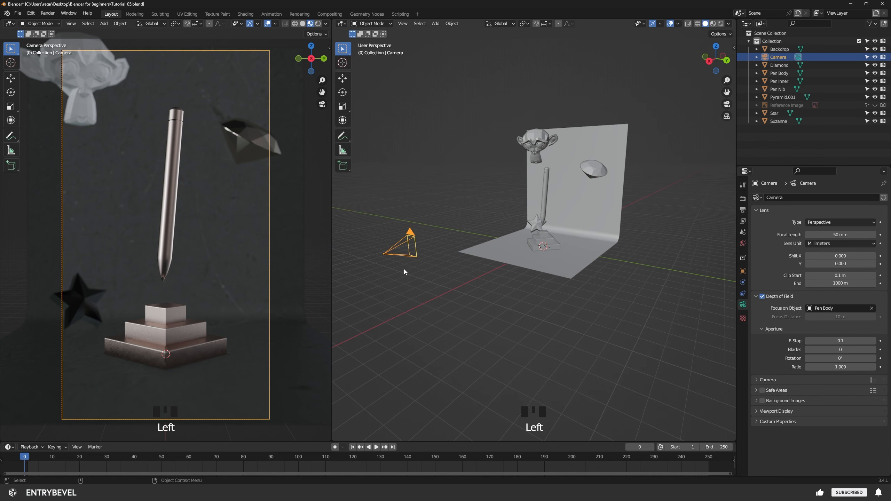
pyautogui.click(660, 24)
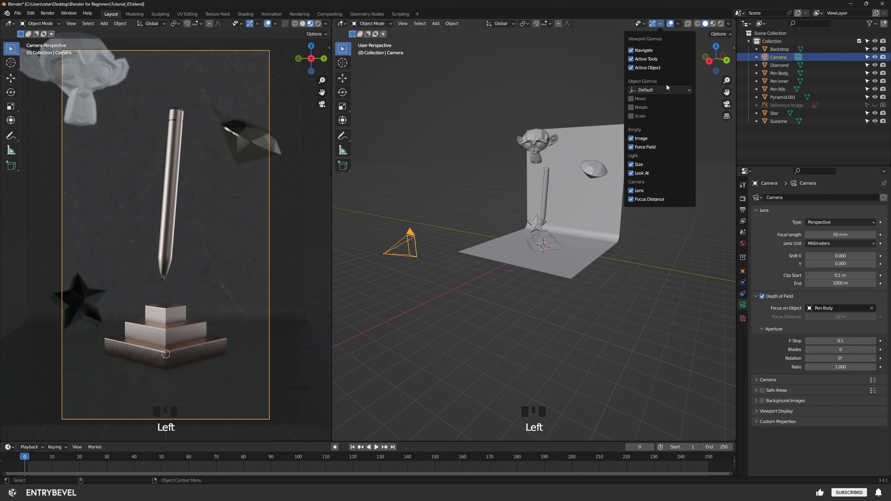
pyautogui.click(631, 99)
pyautogui.moveTo(354, 262); pyautogui.dragTo(391, 260)
# - Deselect the camera and render the image to examine the closer framing
pyautogui.click(657, 294)
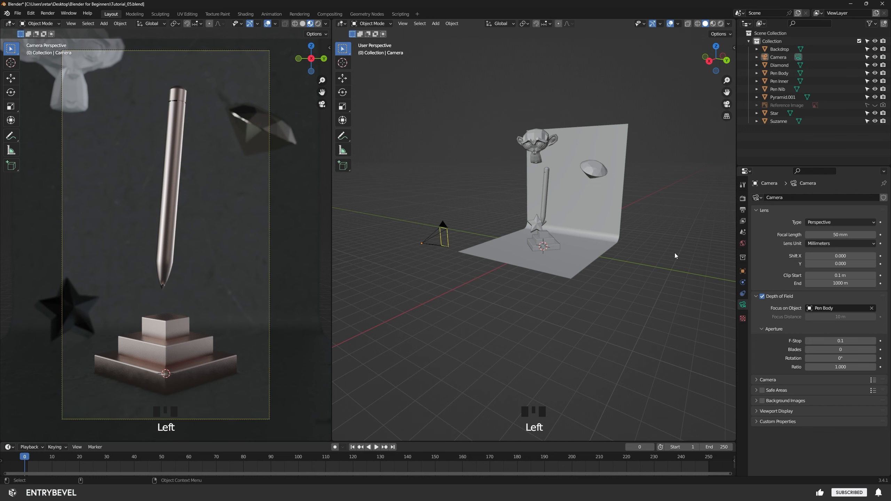
pyautogui.press('F12')
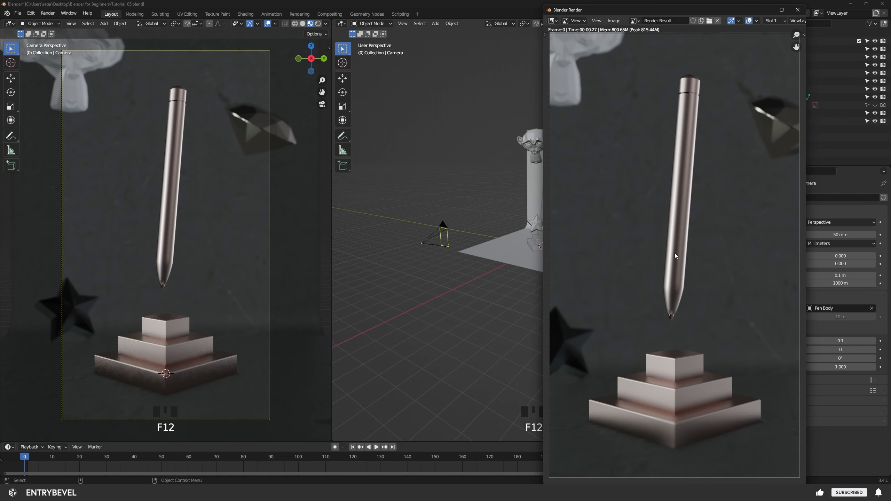
# - Close the render window, select the camera and set its depth of field F-Stop to 0.2
pyautogui.moveTo(722, 10); pyautogui.dragTo(576, 11)
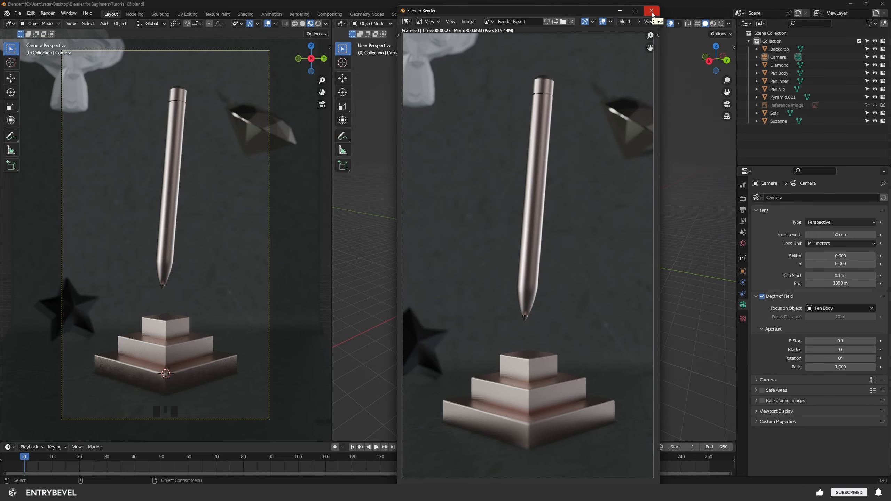
pyautogui.click(652, 10)
pyautogui.click(777, 56)
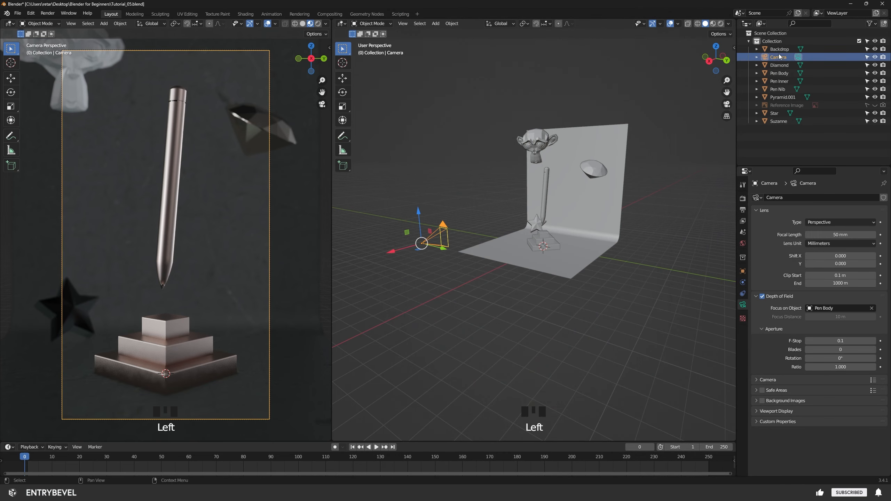
pyautogui.click(847, 340)
pyautogui.press('BackSpace')
pyautogui.write('.')
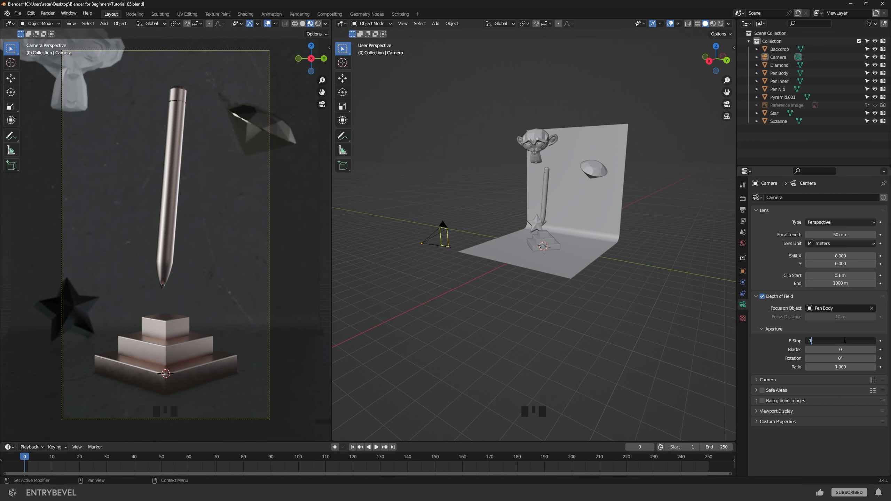
pyautogui.write('2')
pyautogui.press('Return')
# - Render the image, save it as a PNG named Render_01 in the Blender for Beginners folder, and close the render window
pyautogui.press('F12')
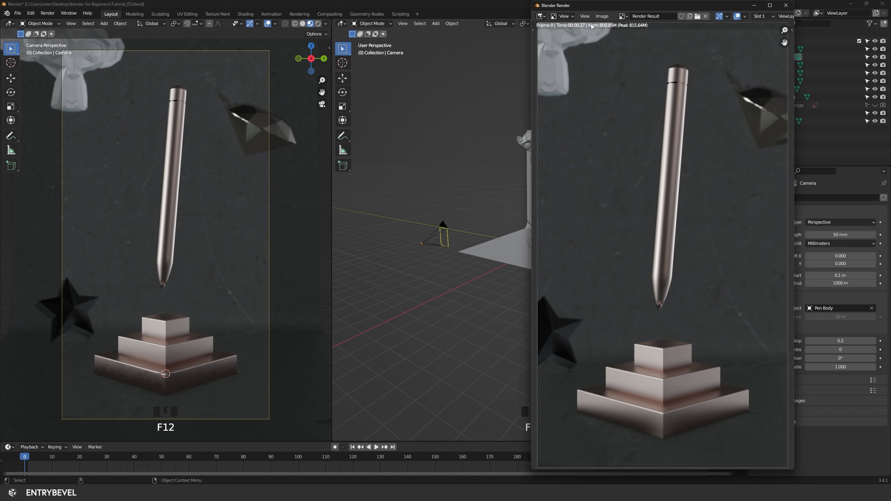
pyautogui.click(601, 16)
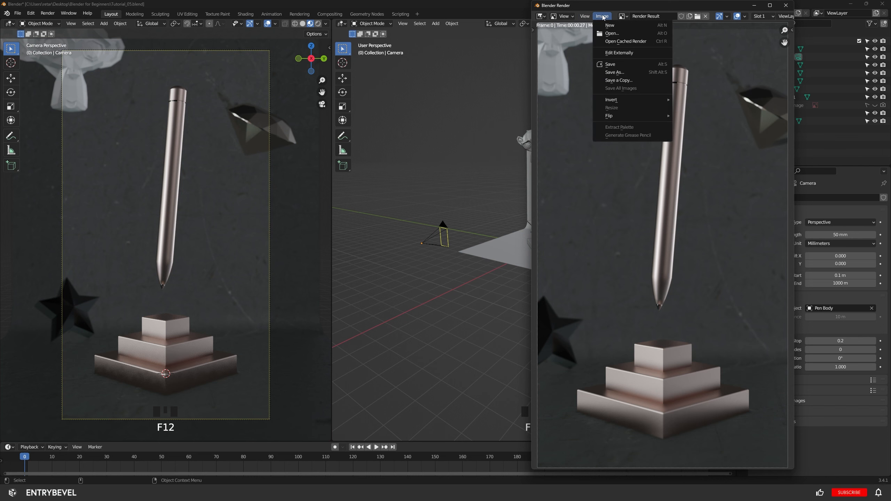
pyautogui.click(615, 72)
pyautogui.click(581, 349)
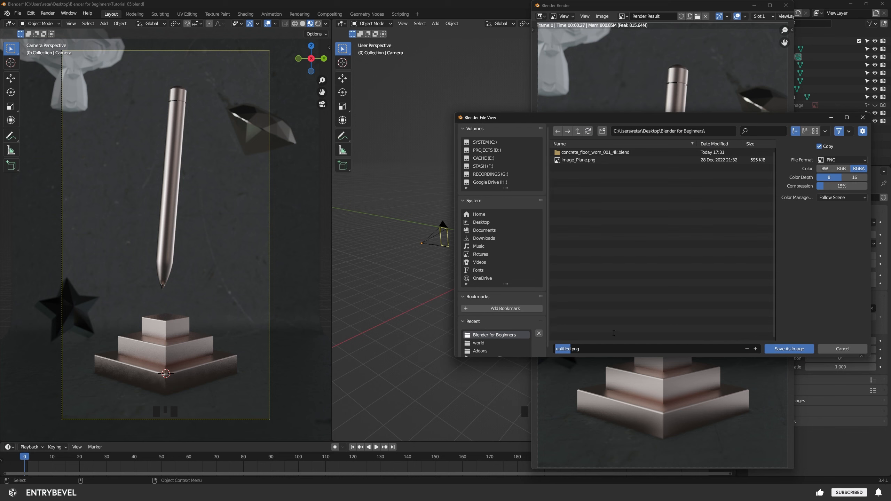
pyautogui.write('Render_01')
pyautogui.click(777, 349)
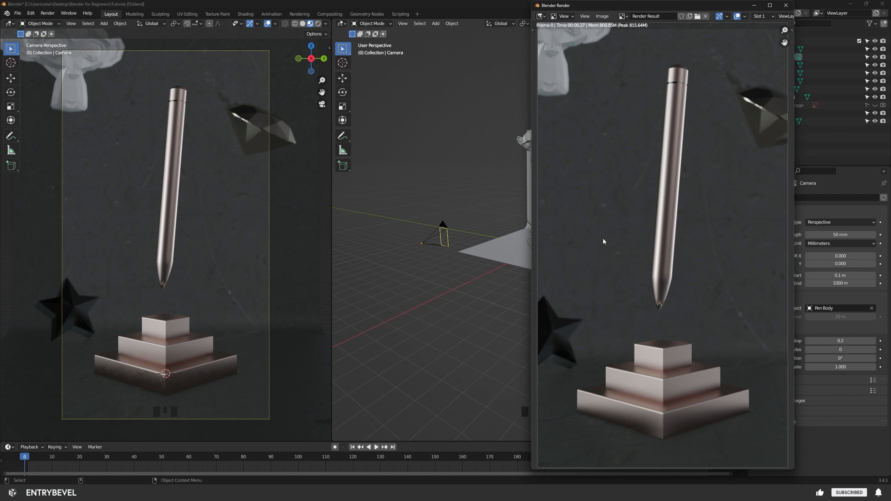
pyautogui.click(786, 5)
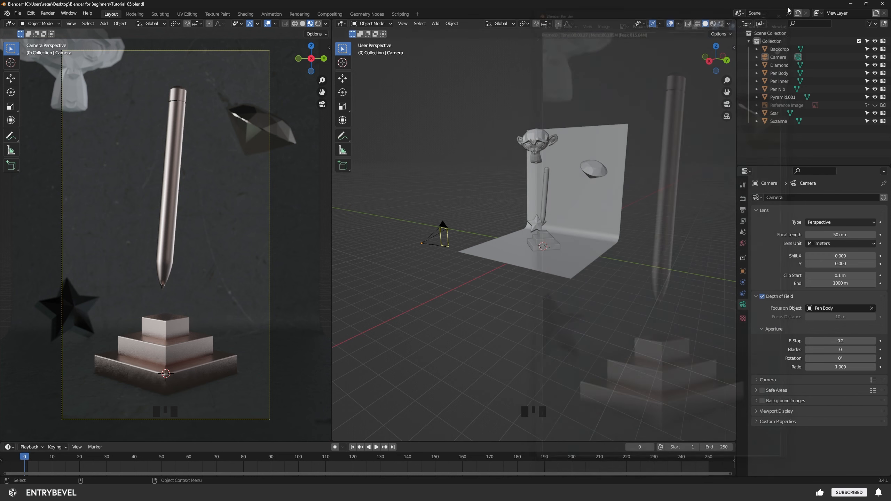
# - Switch the scene's render engine to Cycles and set its device to GPU Compute
pyautogui.click(743, 200)
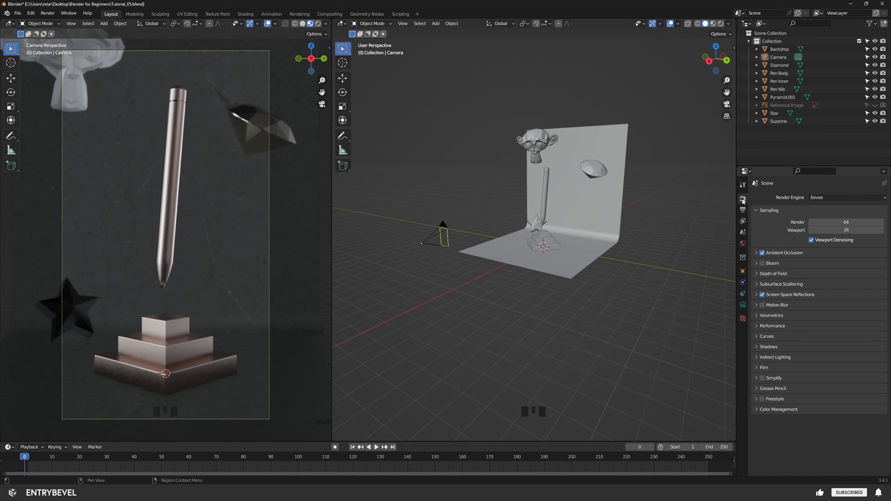
pyautogui.click(837, 200)
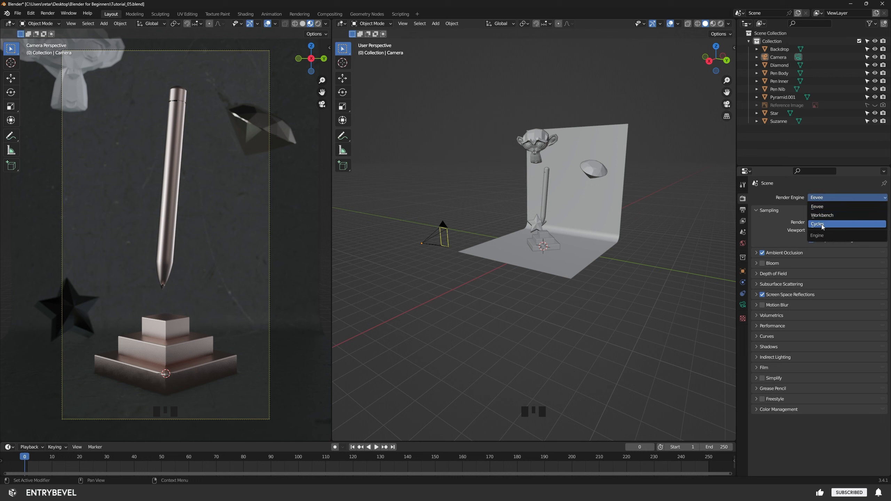
pyautogui.click(819, 206)
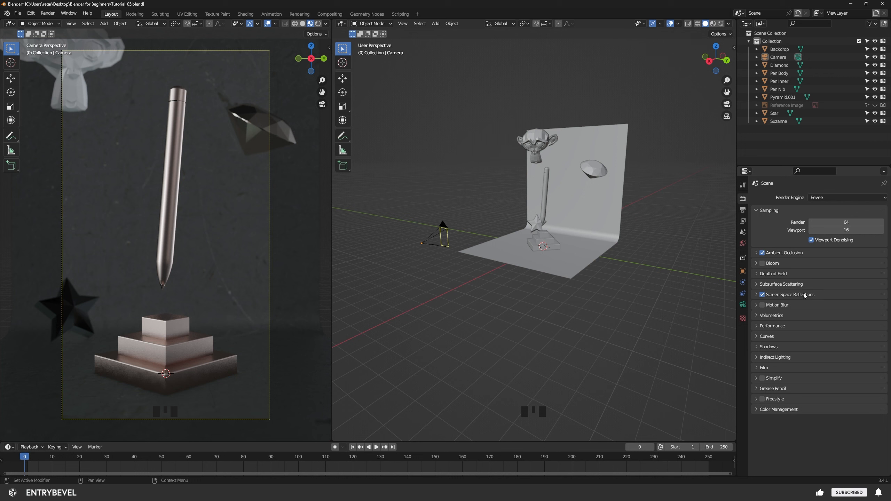
pyautogui.click(832, 199)
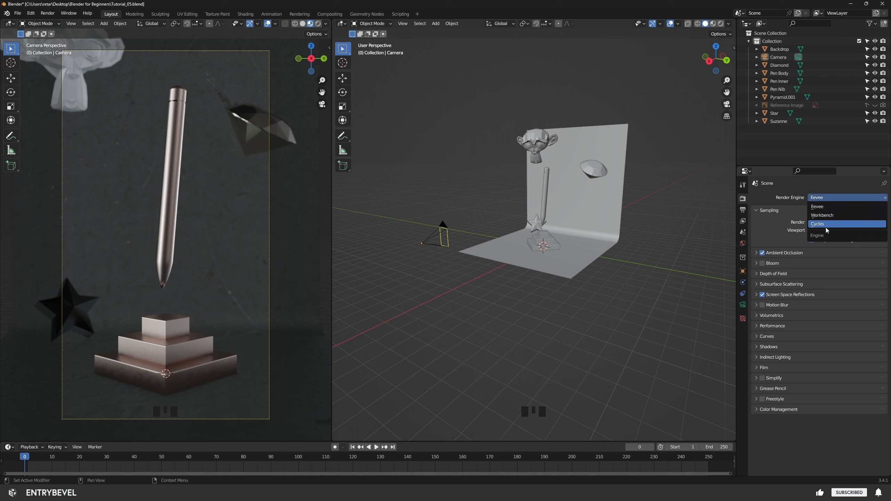
pyautogui.click(834, 227)
pyautogui.scroll(2, 789, 253)
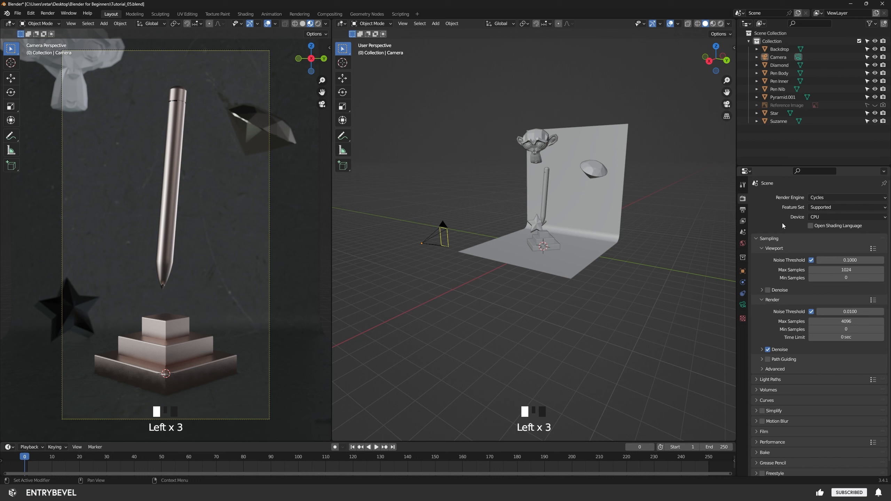
pyautogui.click(833, 217)
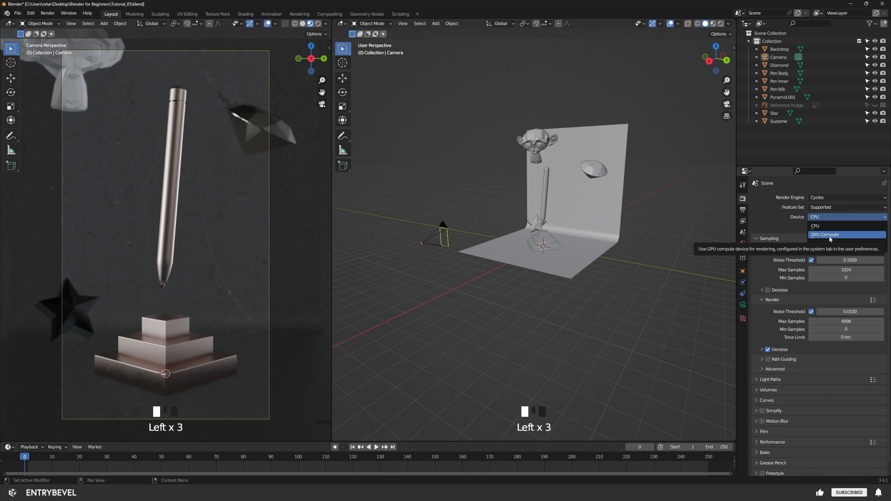
pyautogui.click(829, 235)
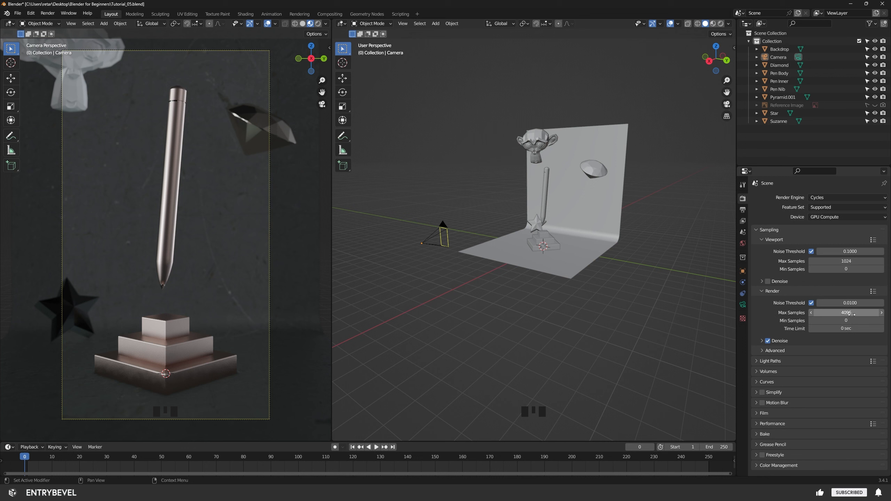
# - Open the Max Samples value of the Cycles render sampling for editing
pyautogui.click(846, 313)
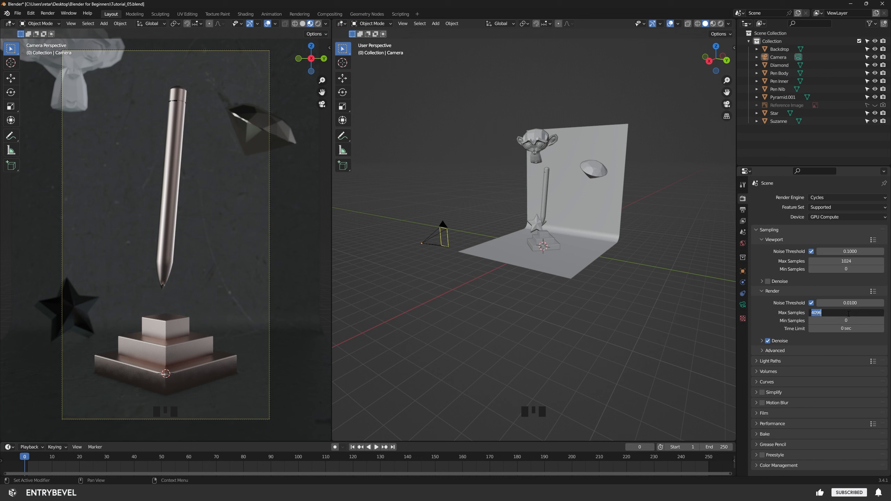